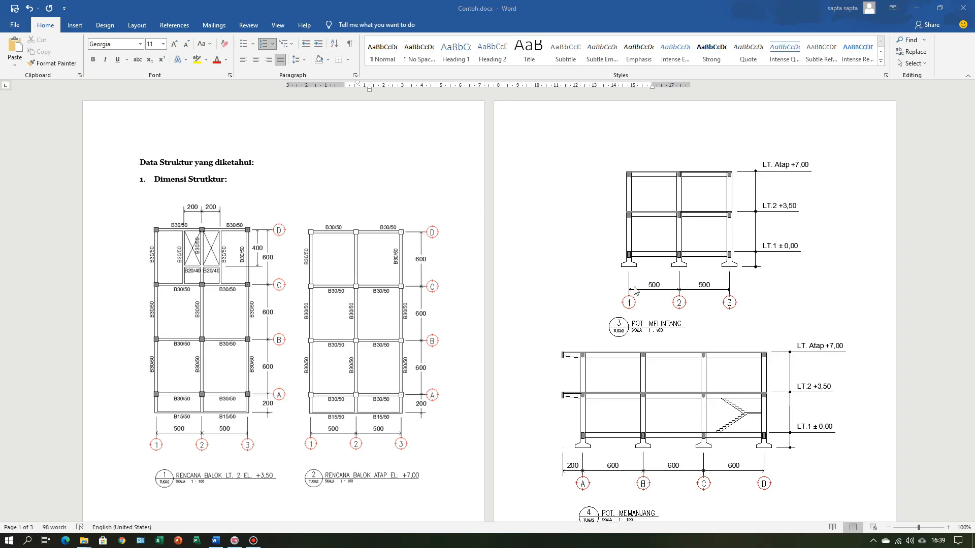
Step: Examine the beam plans, building sections and concrete material data in the Word document
left_click(590, 251)
scroll(590, 251, "down", 4)
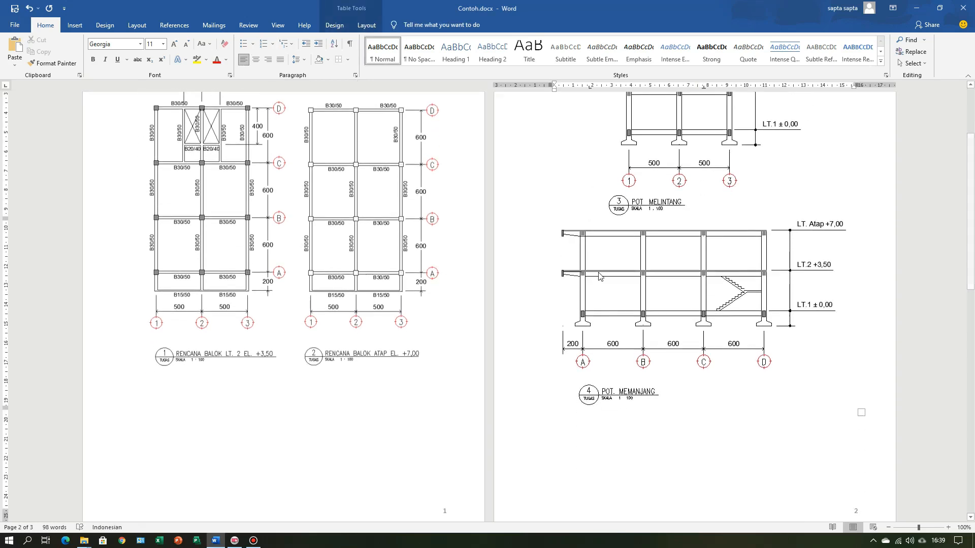
scroll(717, 437, "down", 10)
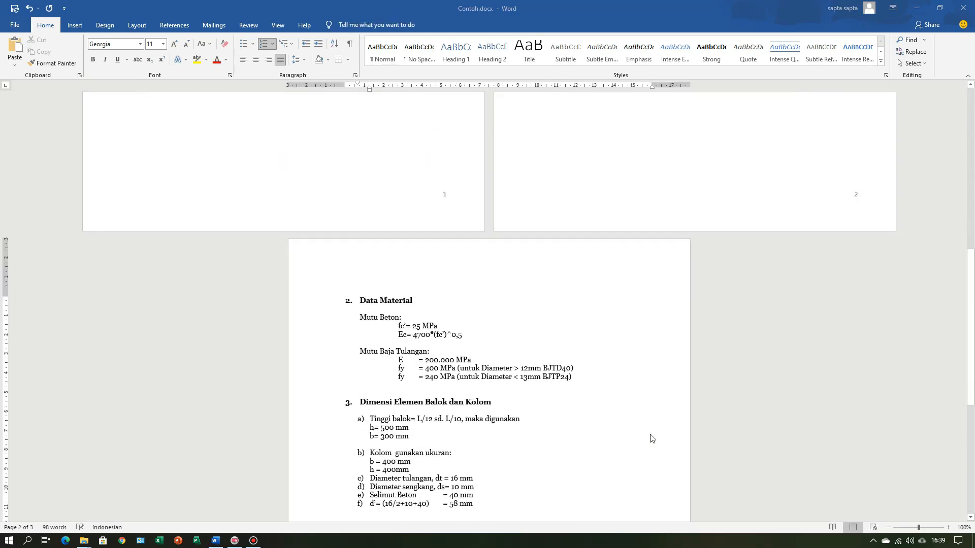
left_click(594, 435)
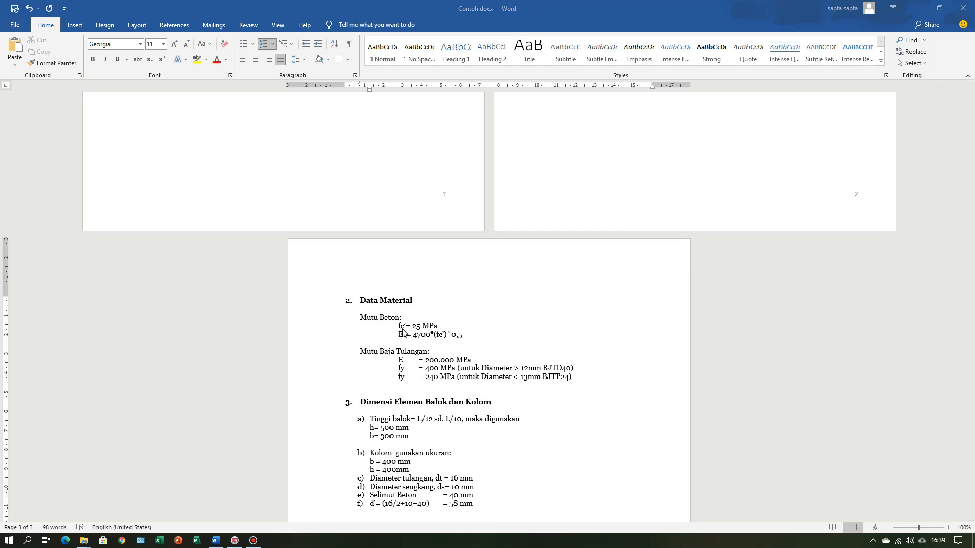
double_click(452, 335)
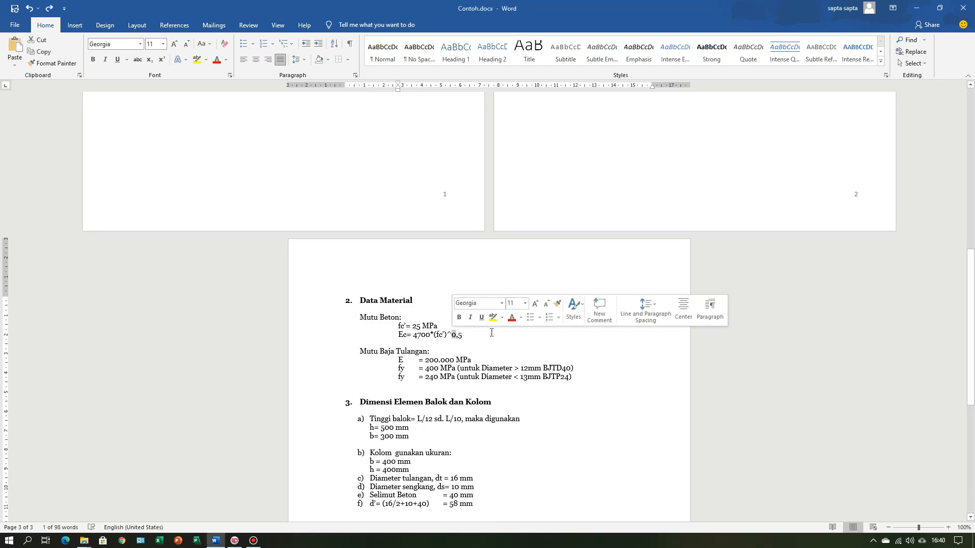
left_click(441, 344)
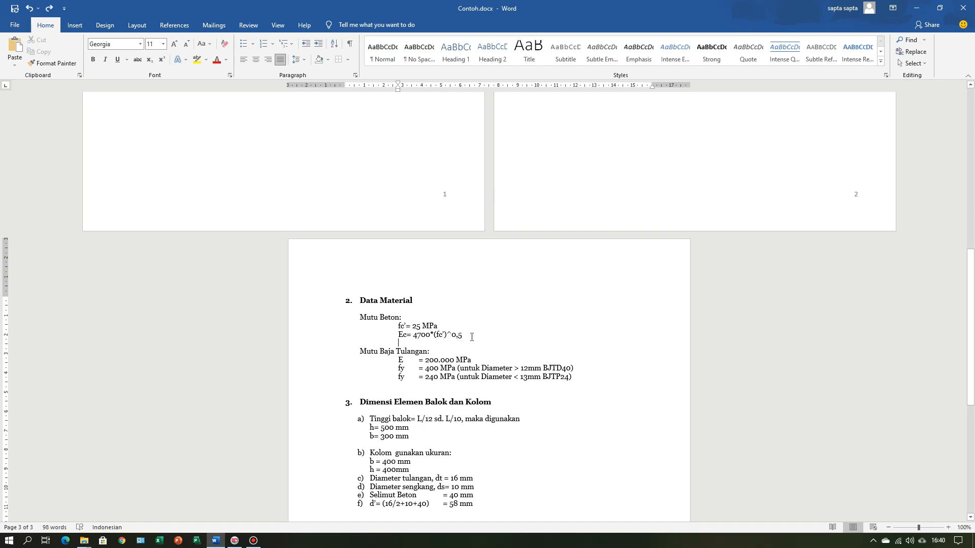
Step: Review the reinforcement steel data and the beam and column dimensions, and return to the drawings at the document's start
scroll(515, 344, "down", 3)
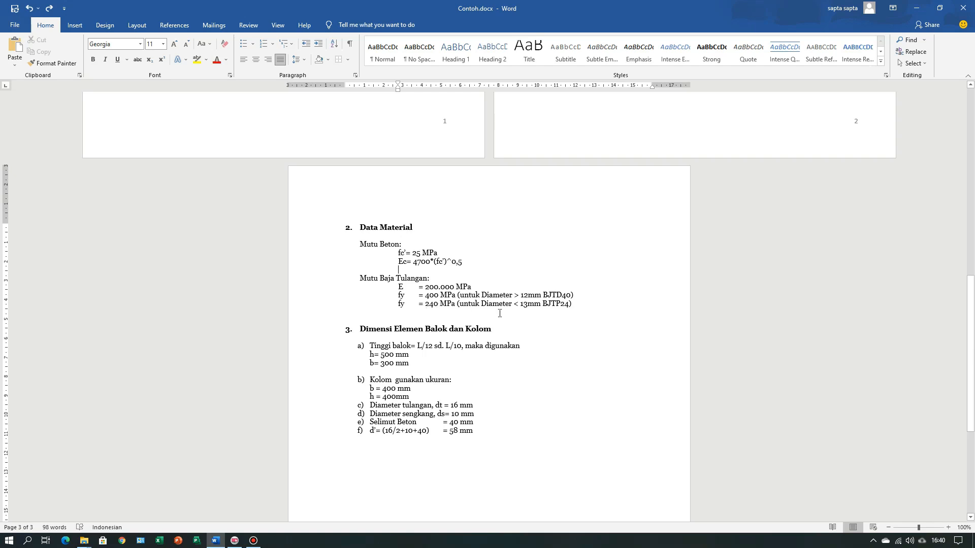
left_click(551, 329)
scroll(550, 331, "down", 2)
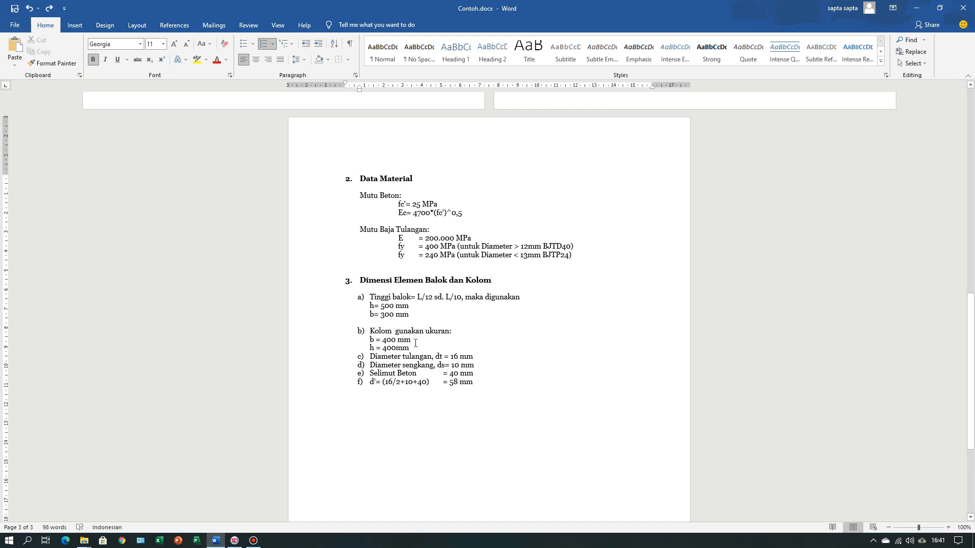
scroll(423, 337, "down", 3)
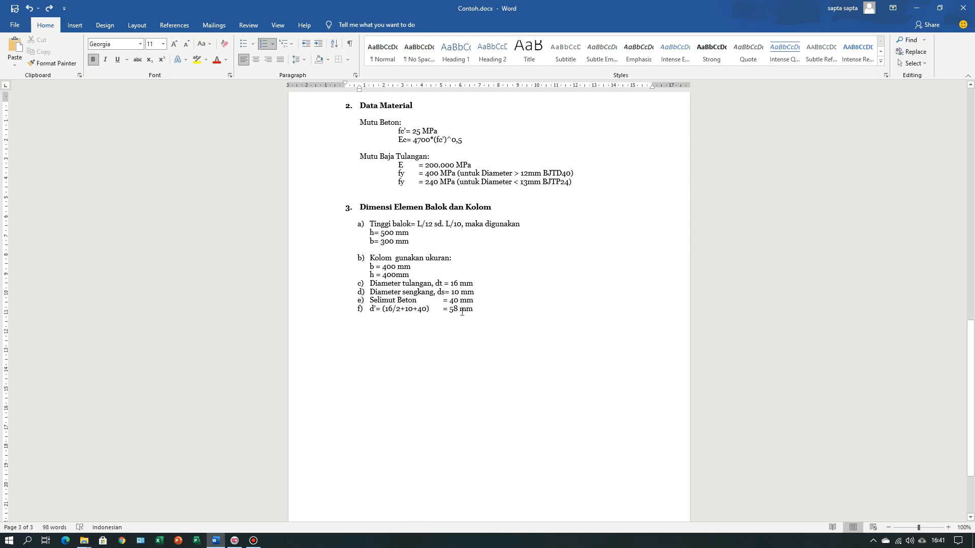
left_click(514, 340)
scroll(515, 341, "up", 8)
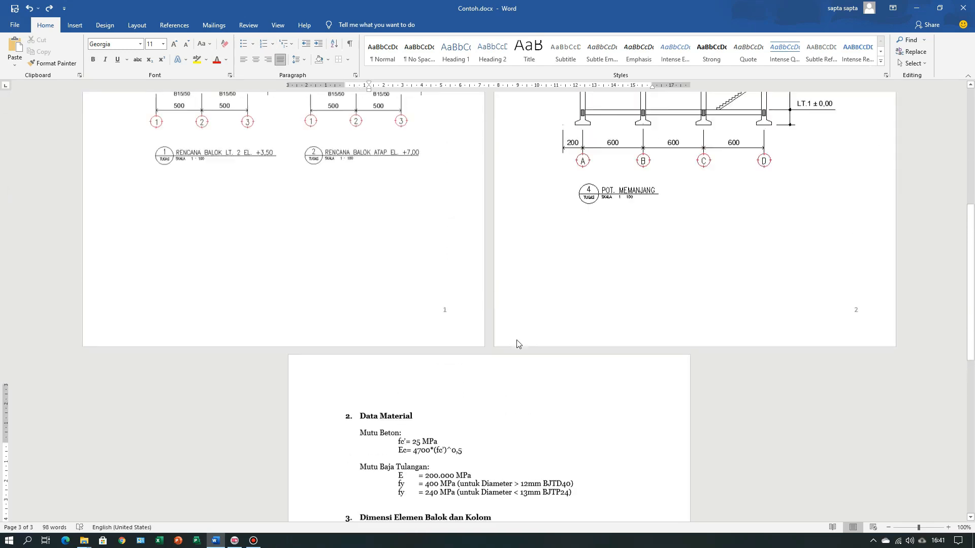
scroll(516, 344, "up", 8)
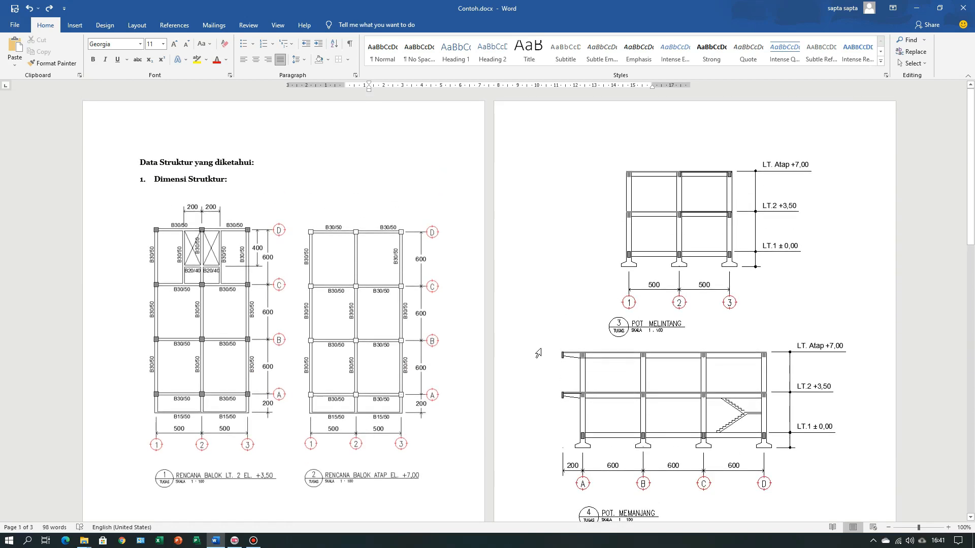
Step: Minimize the Word document, launch SAP2000 and set the units to KN, m, C
left_click(917, 9)
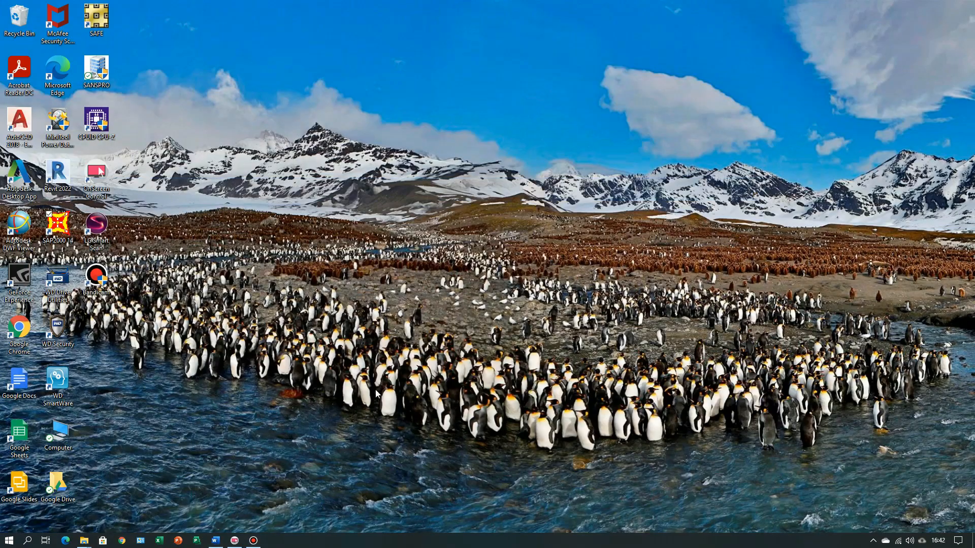
double_click(55, 223)
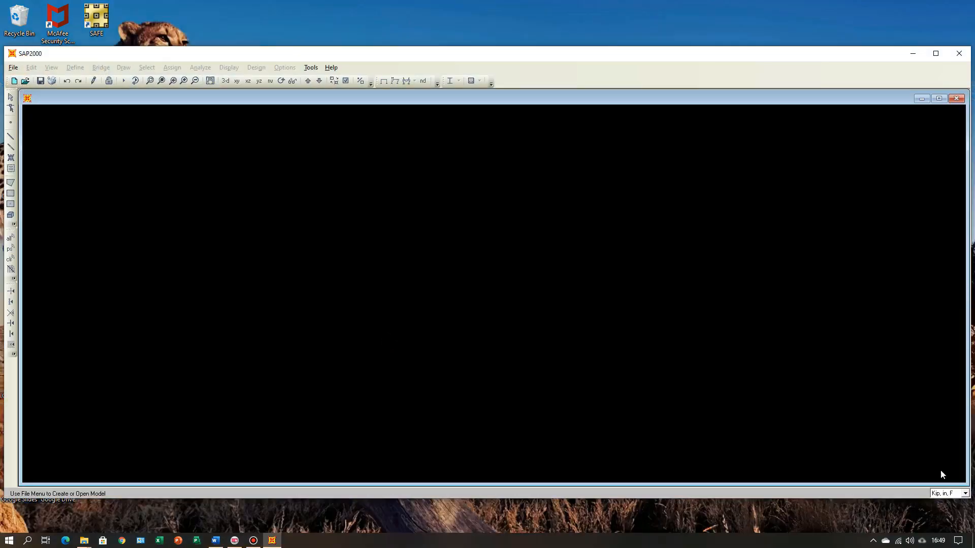
left_click(965, 493)
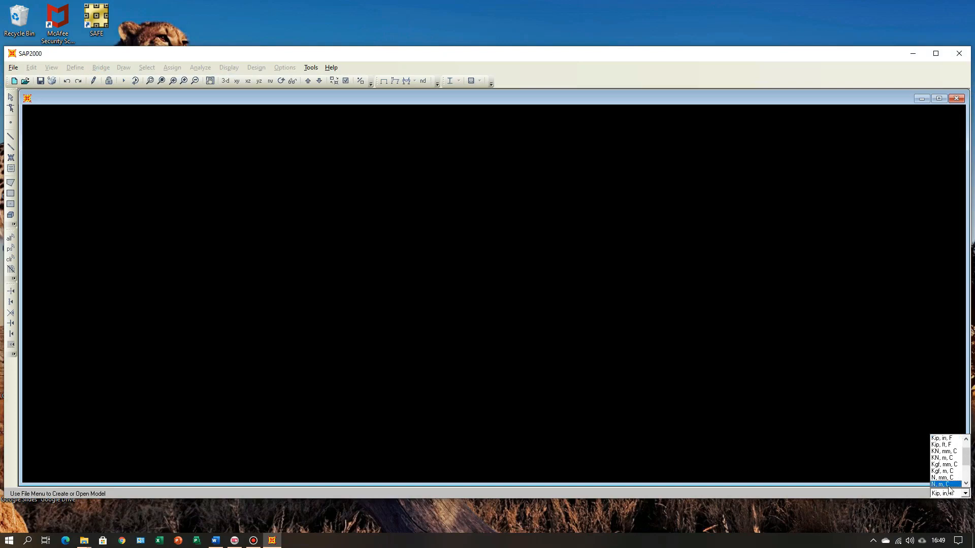
left_click(942, 459)
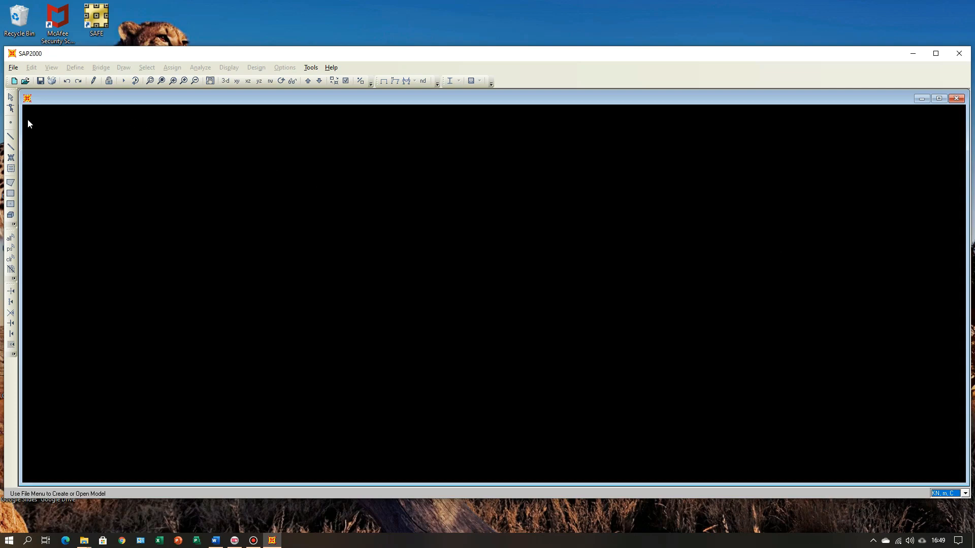
Step: Start a new model from the Grid Only template
left_click(14, 67)
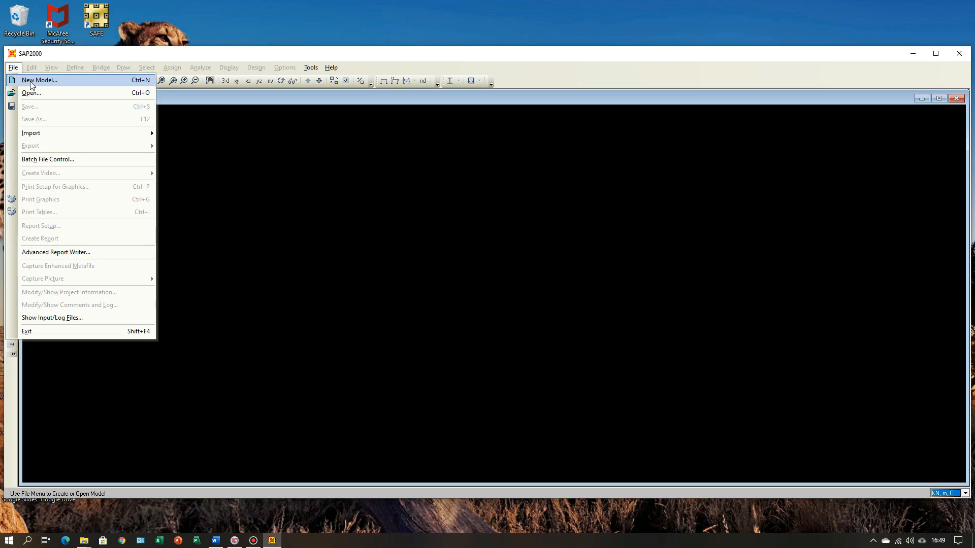
left_click(31, 81)
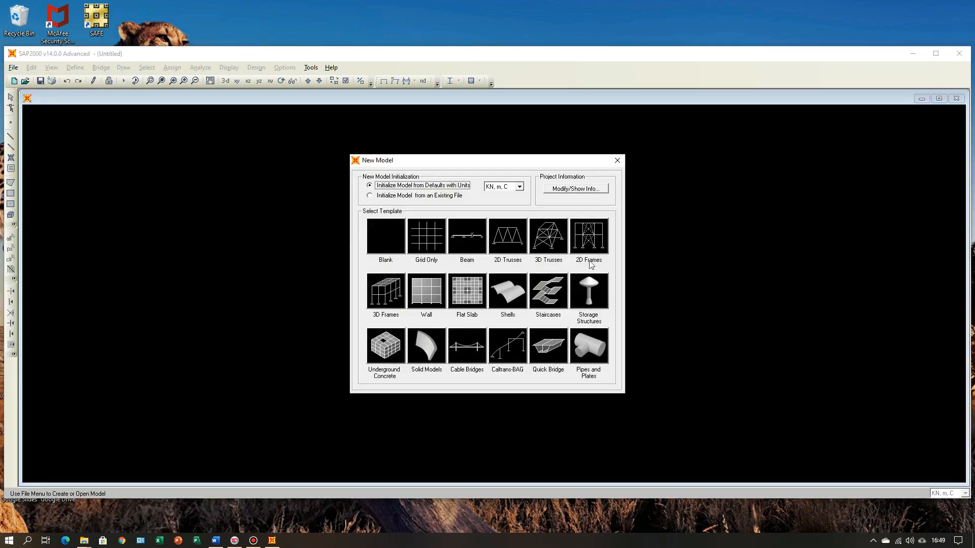
left_click(434, 242)
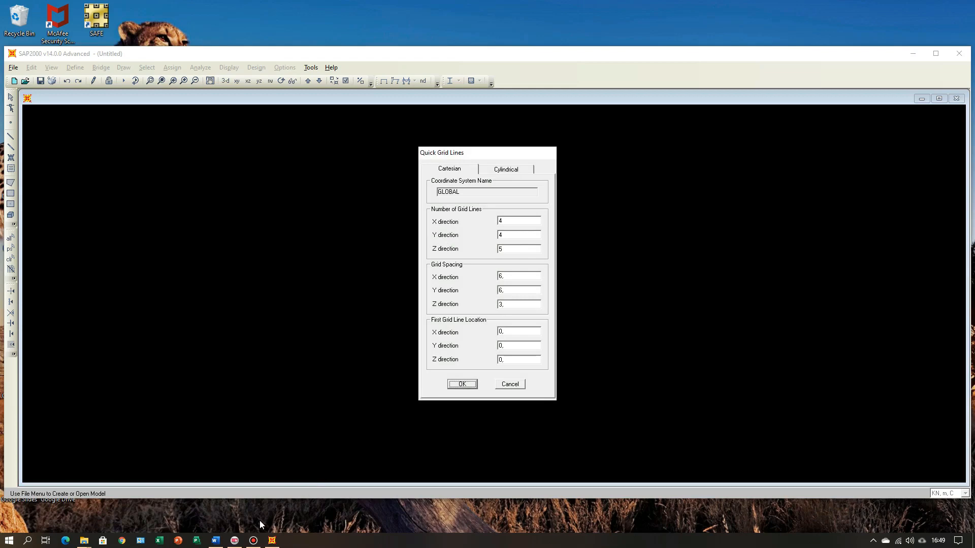
Step: Check the plans in Word, and set the number of grid lines in SAP2000 to 3 in X and 2 in Z
left_click(217, 541)
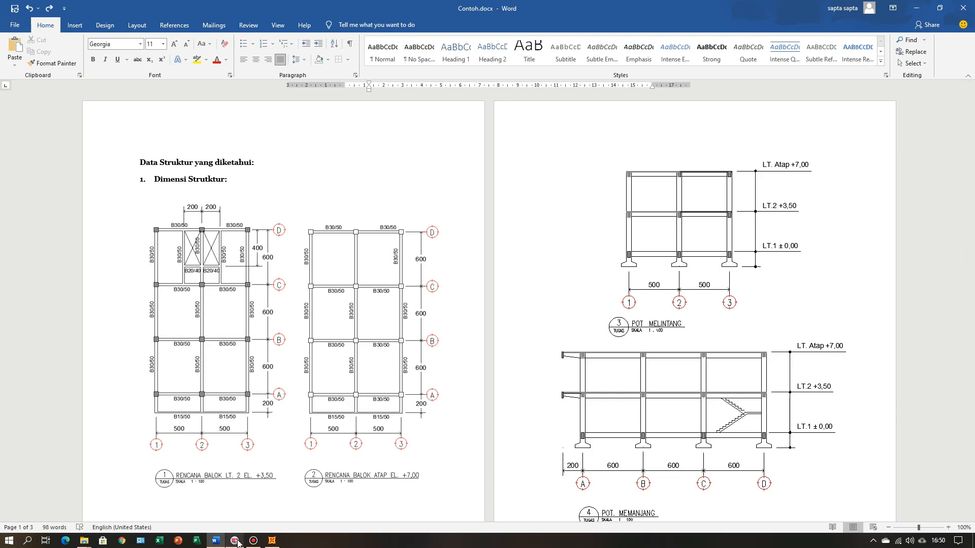
left_click(271, 541)
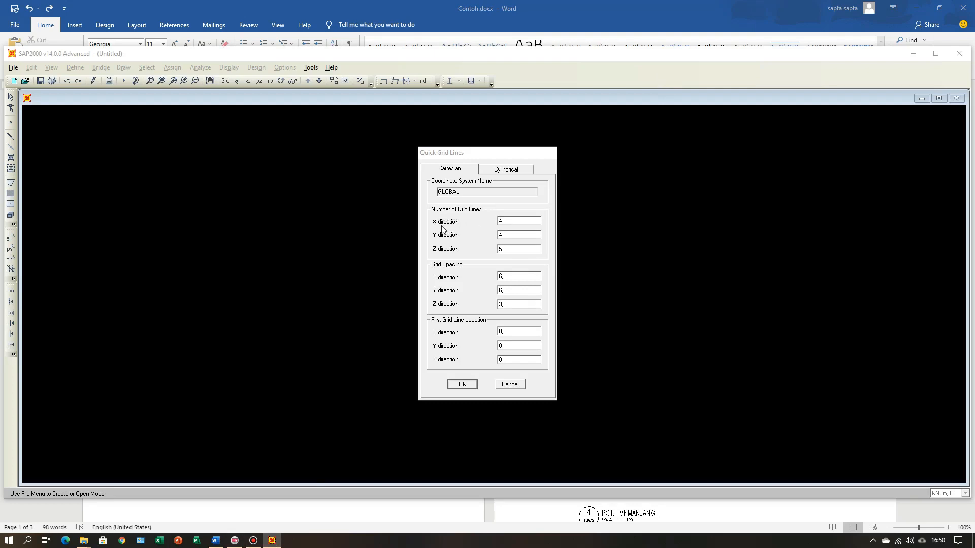
left_click(513, 221)
double_click(516, 250)
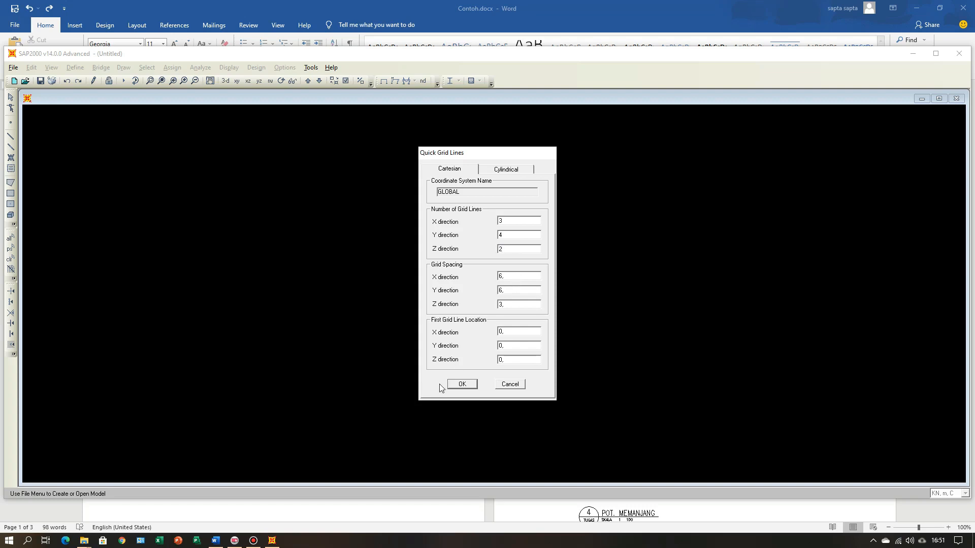
Step: Check the bay dimensions in Word, set the grid spacing to 5 m in X and 3,5 m in Z, and create the grid
double_click(509, 277)
left_click(216, 541)
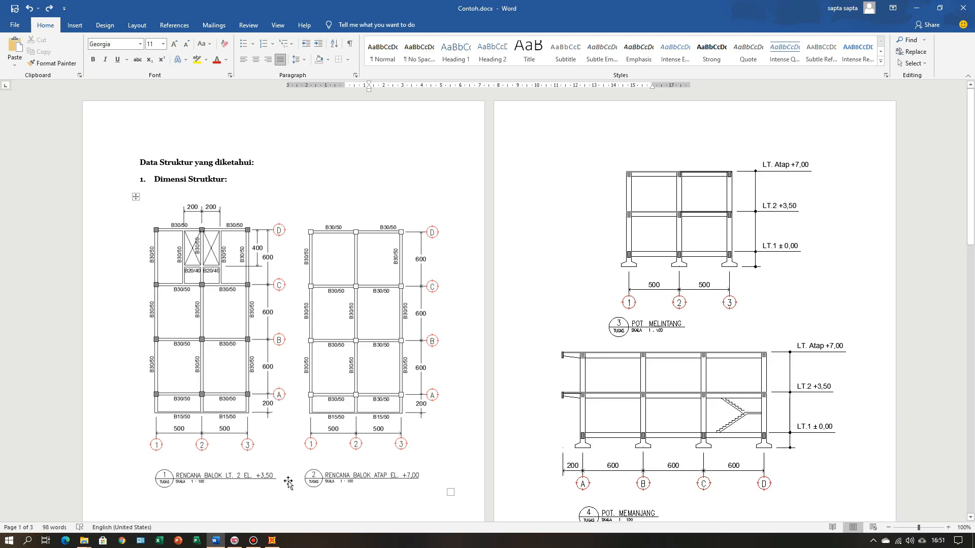
left_click(274, 541)
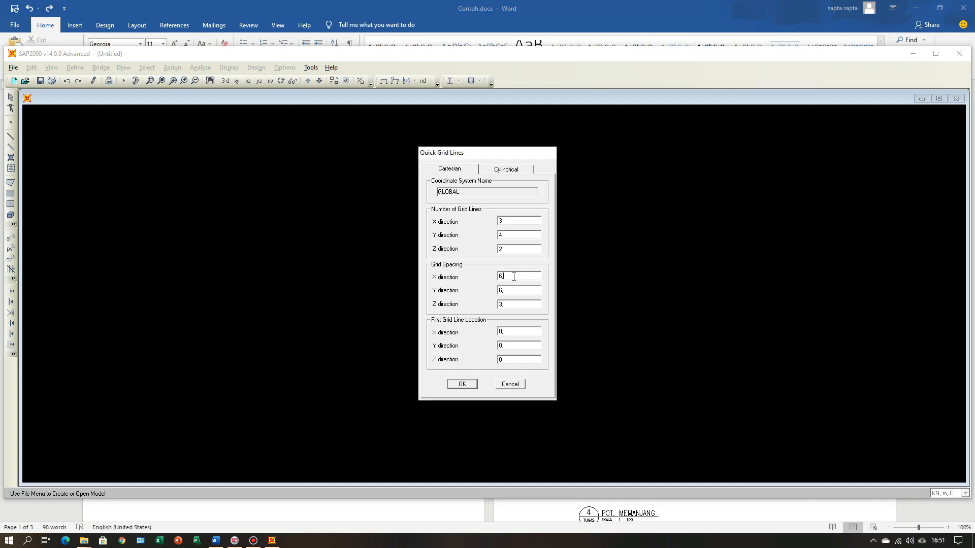
double_click(496, 279)
type("3")
double_click(513, 290)
double_click(505, 304)
left_click(514, 304)
left_click(467, 384)
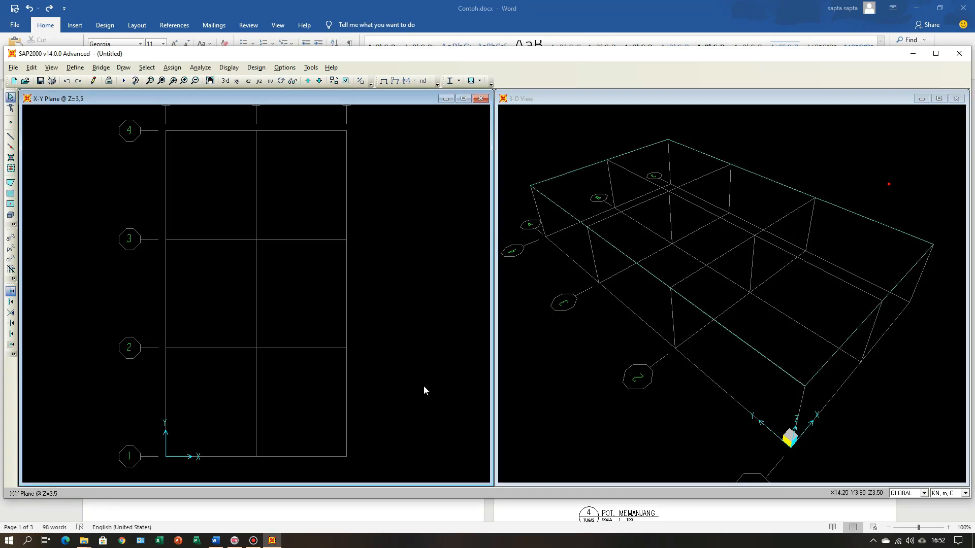
Step: Compare the X-Y plane grid with the beam plans in the Word document and return to SAP2000
scroll(424, 390, "down", 2)
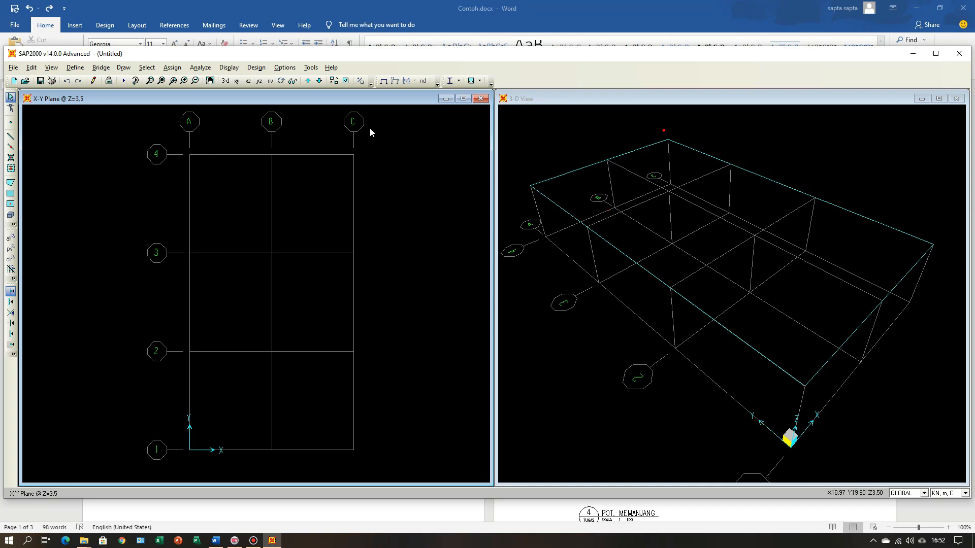
left_click(215, 540)
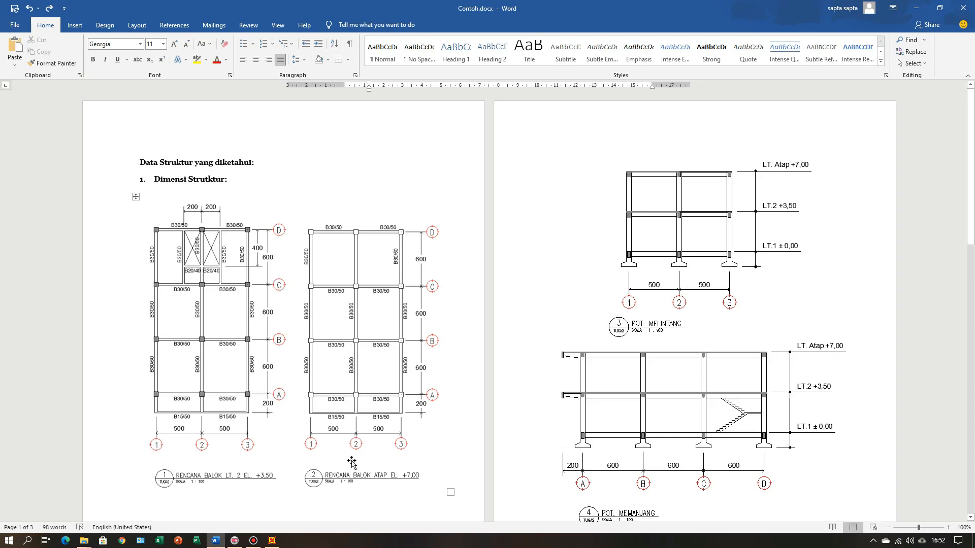
left_click(277, 543)
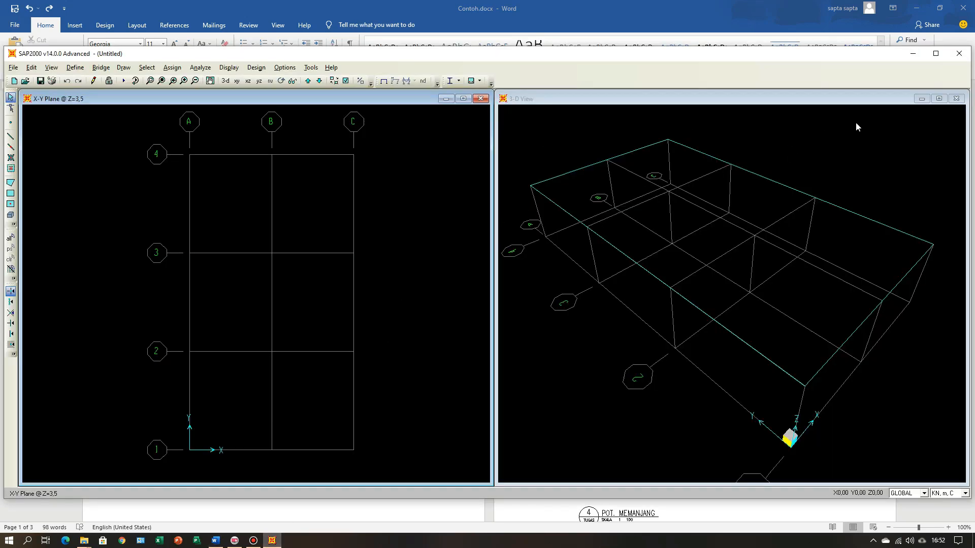
Step: Close the 3-D view, maximize the X-Y plane view and the program window, and fit the whole grid in view
left_click(957, 99)
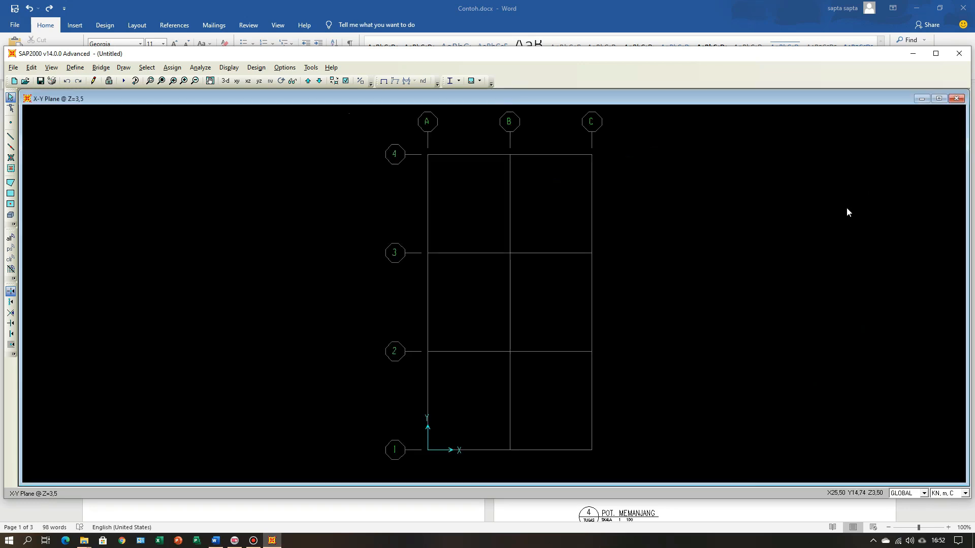
left_click(938, 99)
left_click(936, 53)
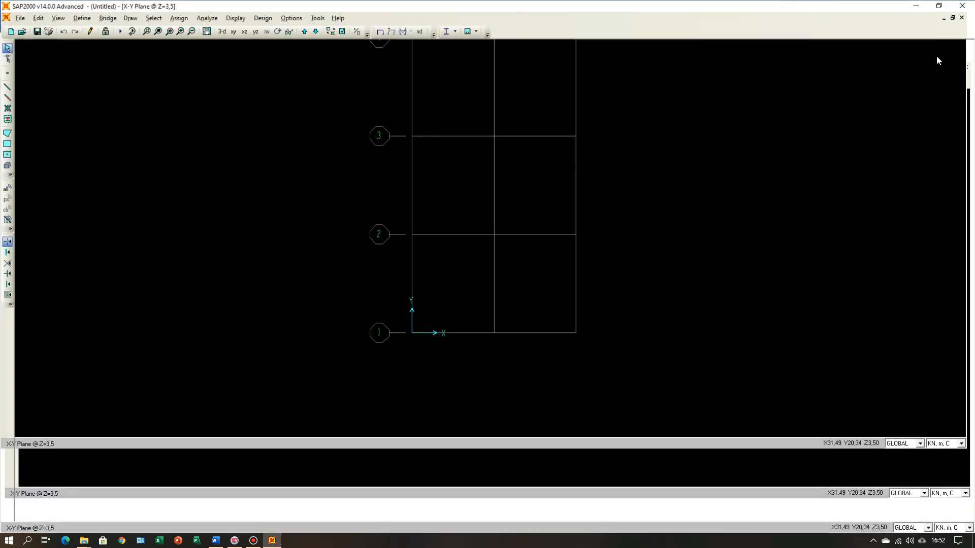
left_click(168, 31)
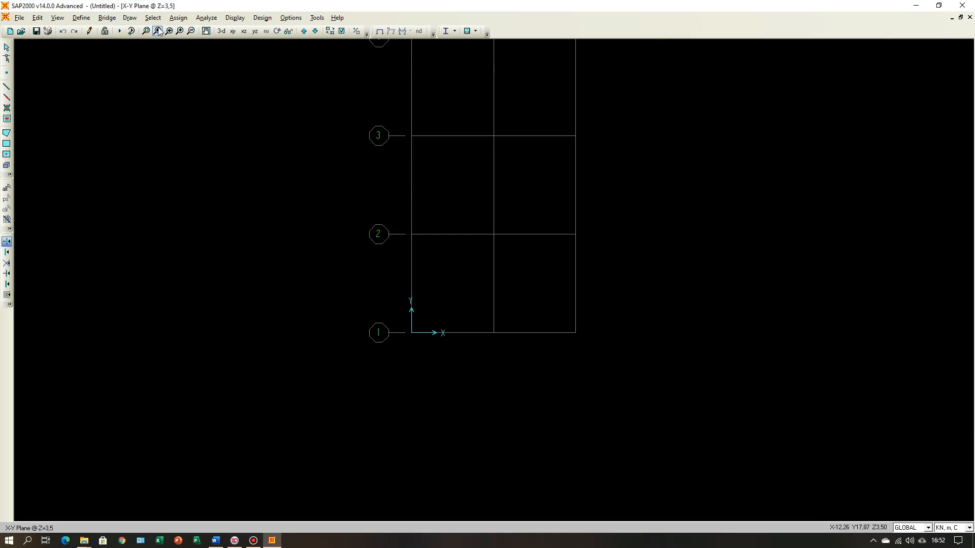
scroll(374, 303, "down", 1)
scroll(374, 303, "down", 1)
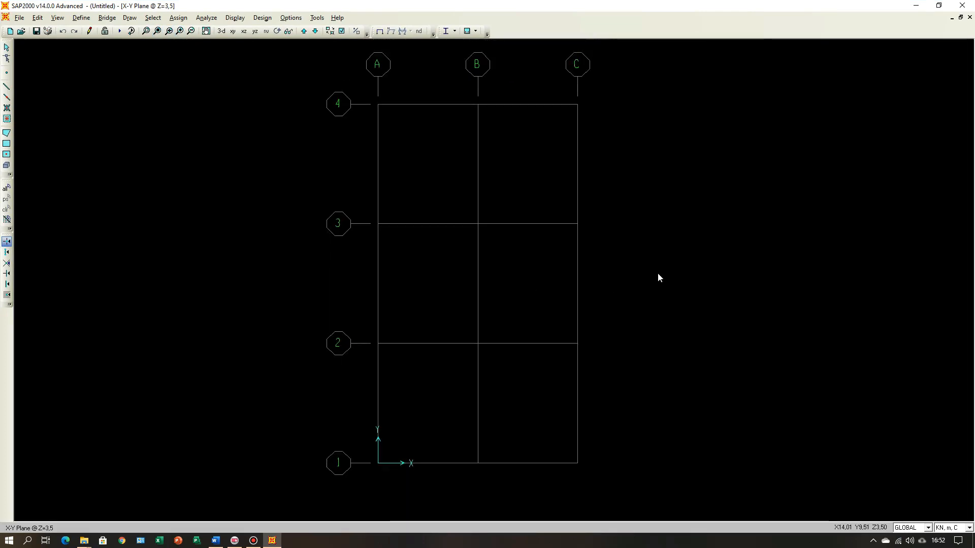
Step: Rename the three X grid lines of the GLOBAL system as 1, 2 and 3, and apply the changes
right_click(642, 232)
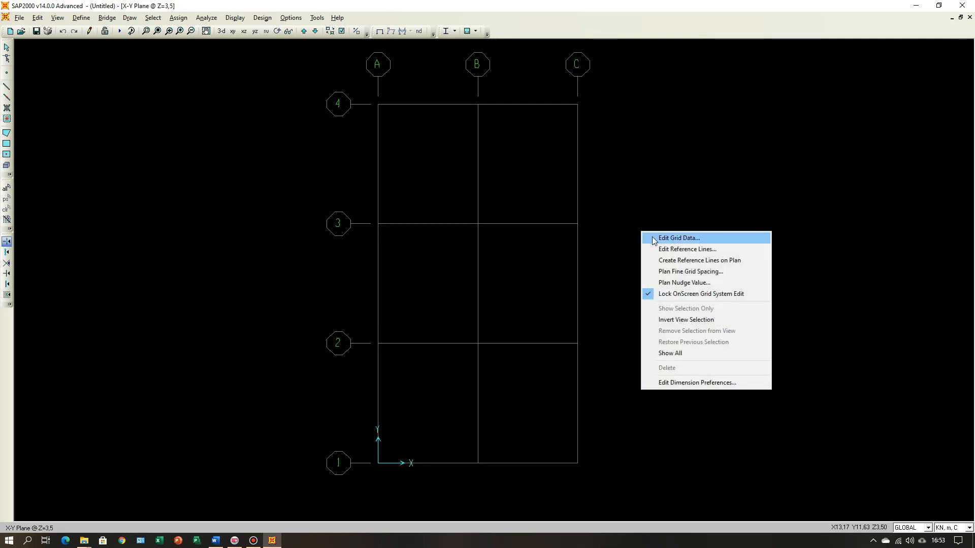
left_click(681, 237)
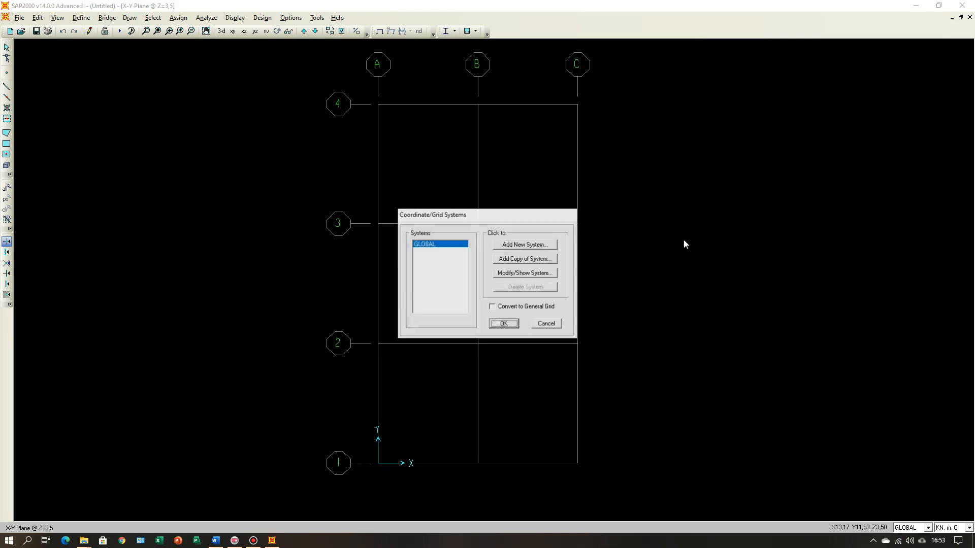
left_click(521, 276)
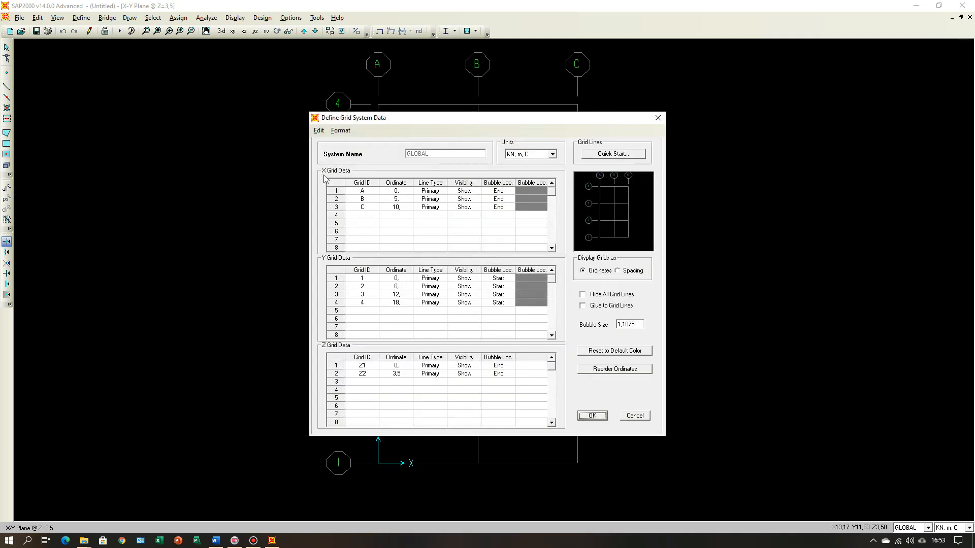
left_click(371, 193)
type("1")
left_click(369, 200)
type("2")
left_click(371, 211)
type("3")
left_click(599, 417)
left_click(512, 325)
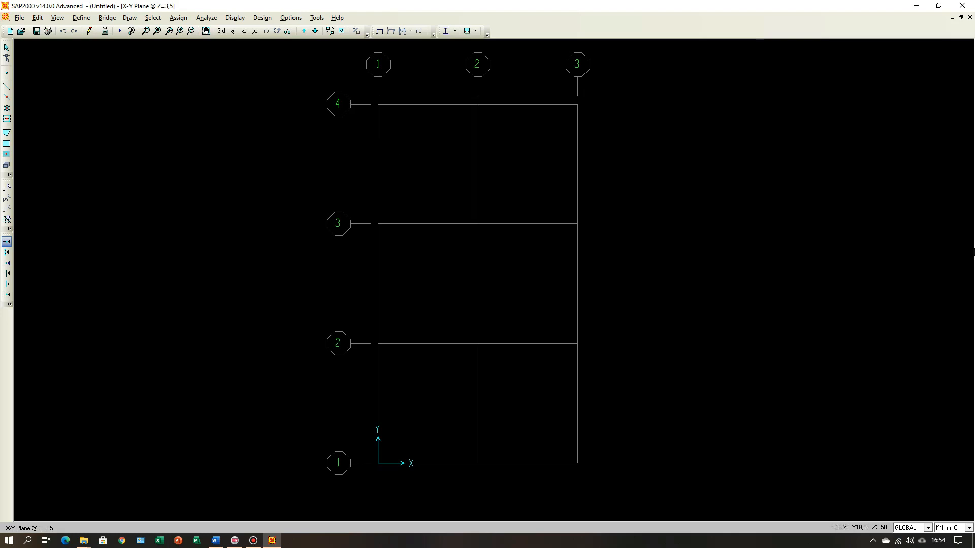
Step: Reopen the GLOBAL grid data and rename the four Y grid lines as A, B, C and D
right_click(619, 263)
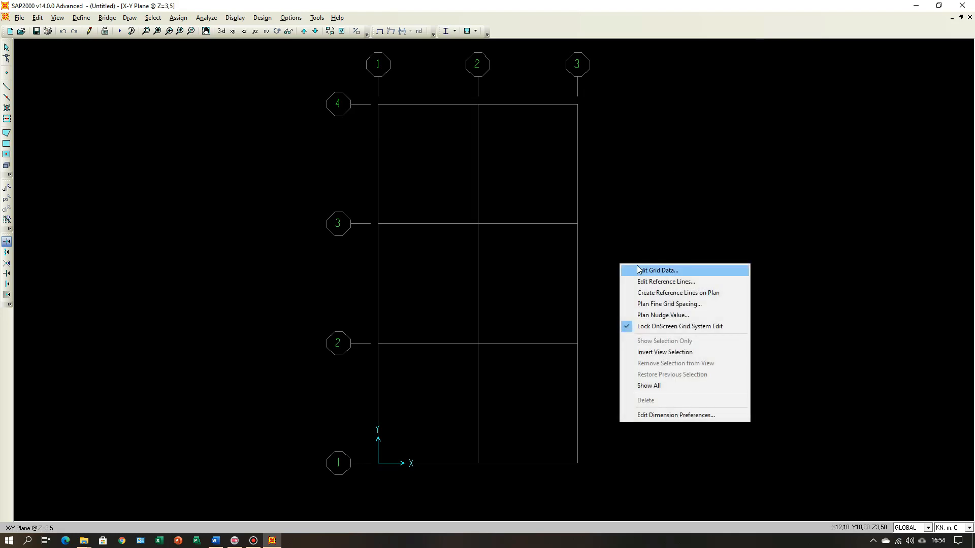
right_click(661, 202)
right_click(661, 202)
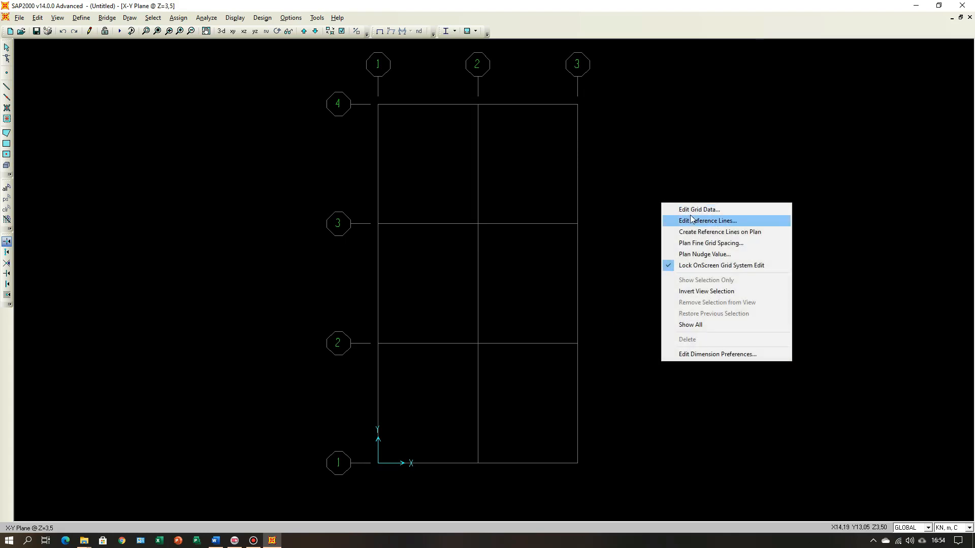
left_click(691, 210)
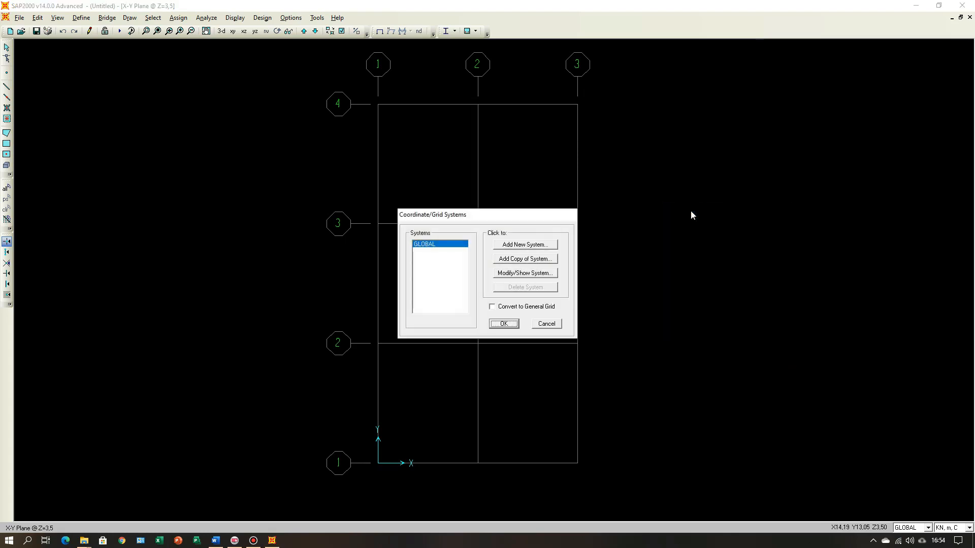
left_click(514, 274)
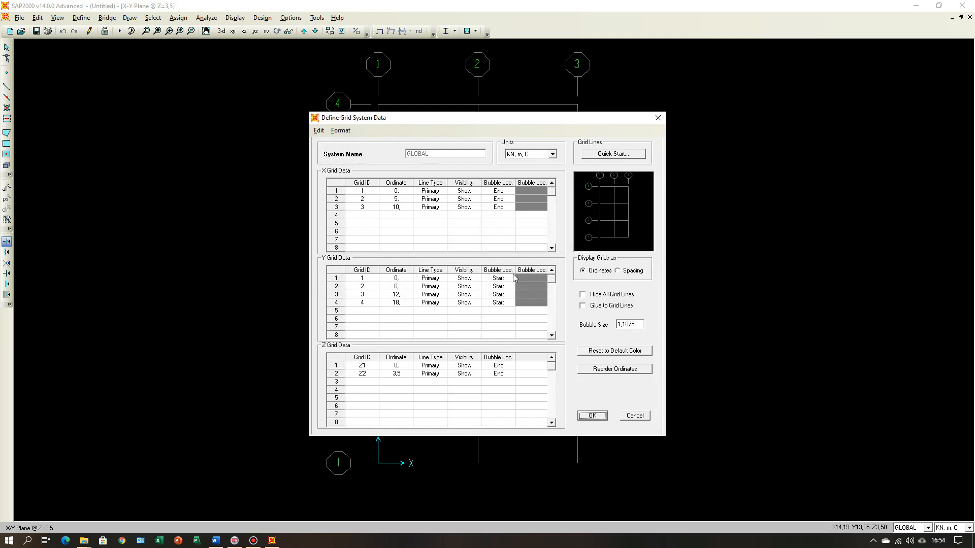
left_click(363, 279)
type("A")
key("Return")
type("B")
key("Return")
type("C")
left_click(368, 305)
type("D")
Step: Set the bubble location to Start for all X grid lines and to End for all Y grid lines
left_click(499, 192)
left_click(499, 200)
left_click(500, 207)
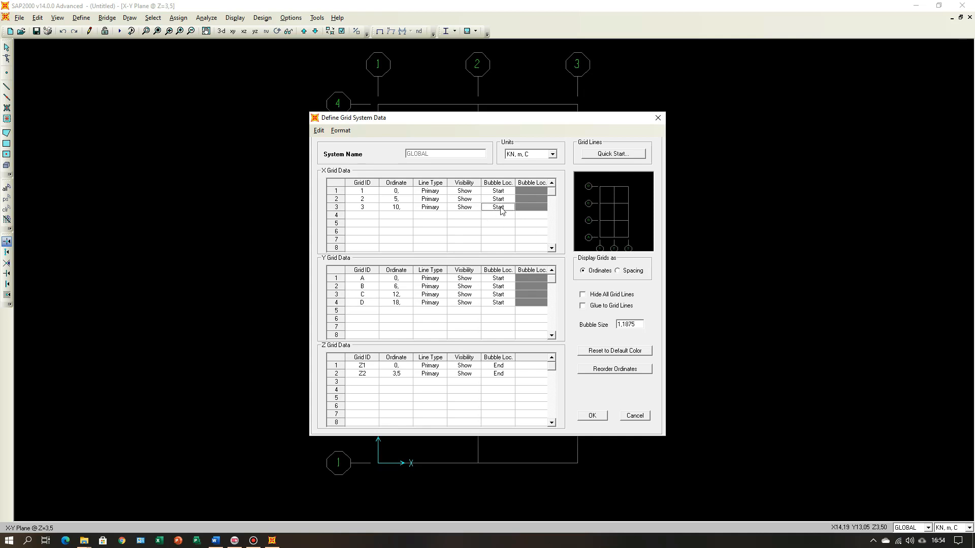
left_click(500, 279)
left_click(500, 286)
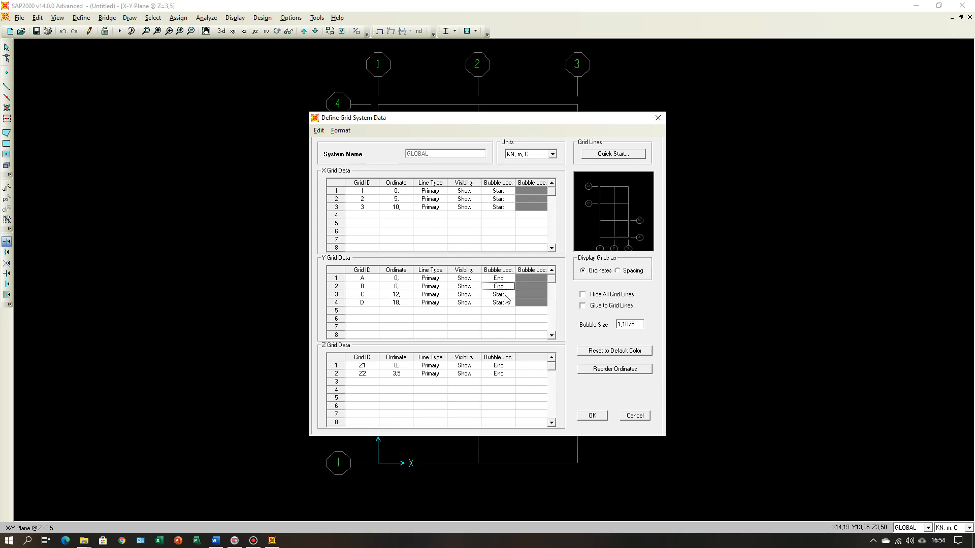
left_click(505, 296)
left_click(505, 299)
left_click(504, 304)
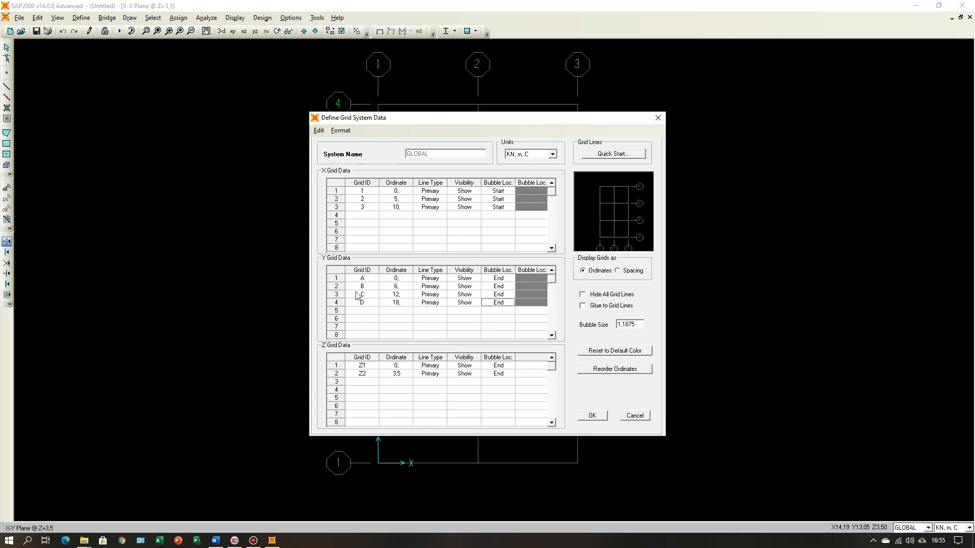
Step: Display the grid data as spacing and apply the changes to the GLOBAL grid system
left_click(617, 271)
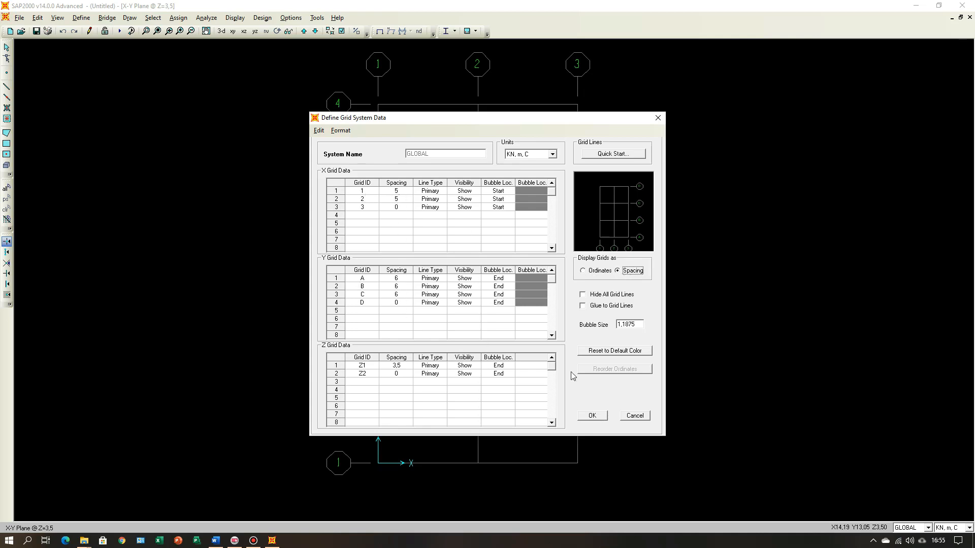
left_click(595, 417)
left_click(594, 416)
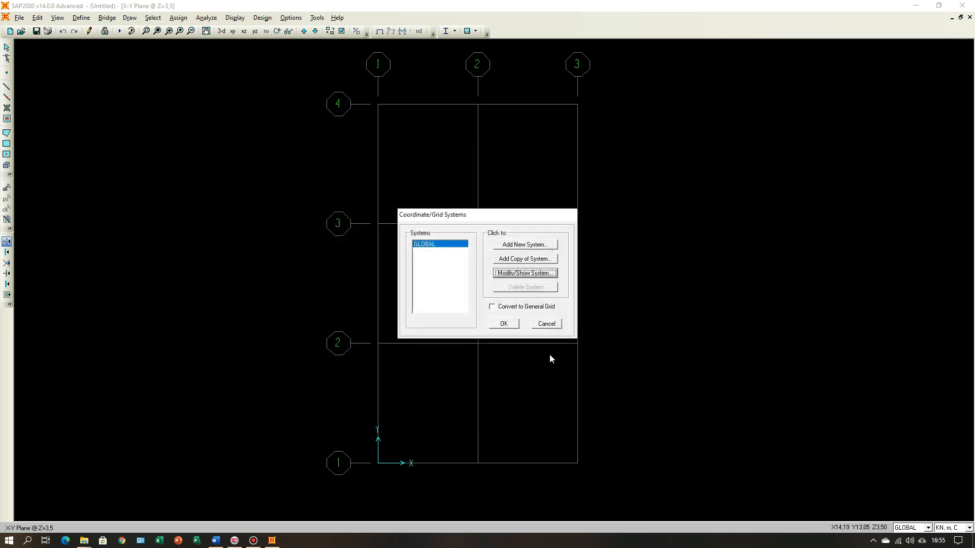
left_click(512, 326)
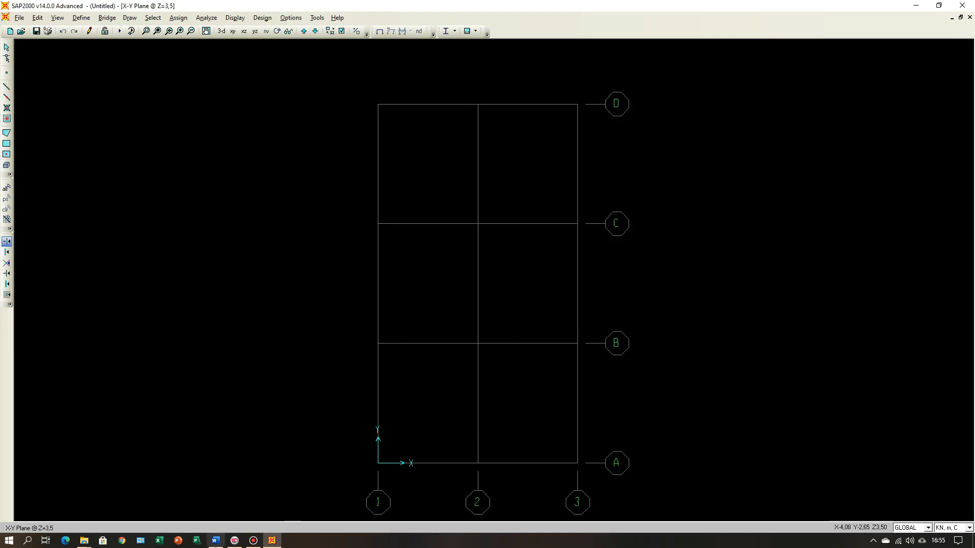
Step: Compare the relabelled grid with the plans in Word, and inspect it in SAP2000's 3-D, X-Z, Y-Z and X-Y views
left_click(216, 541)
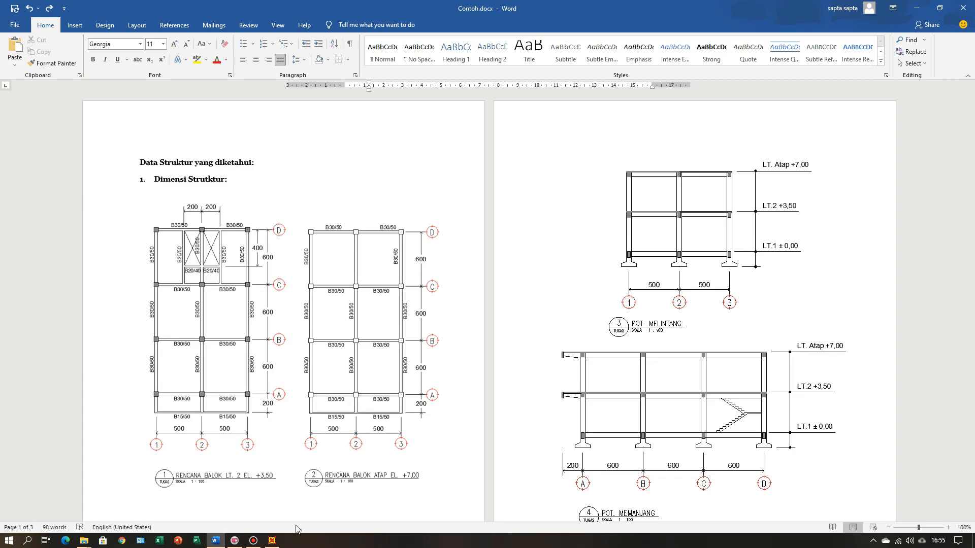
left_click(271, 541)
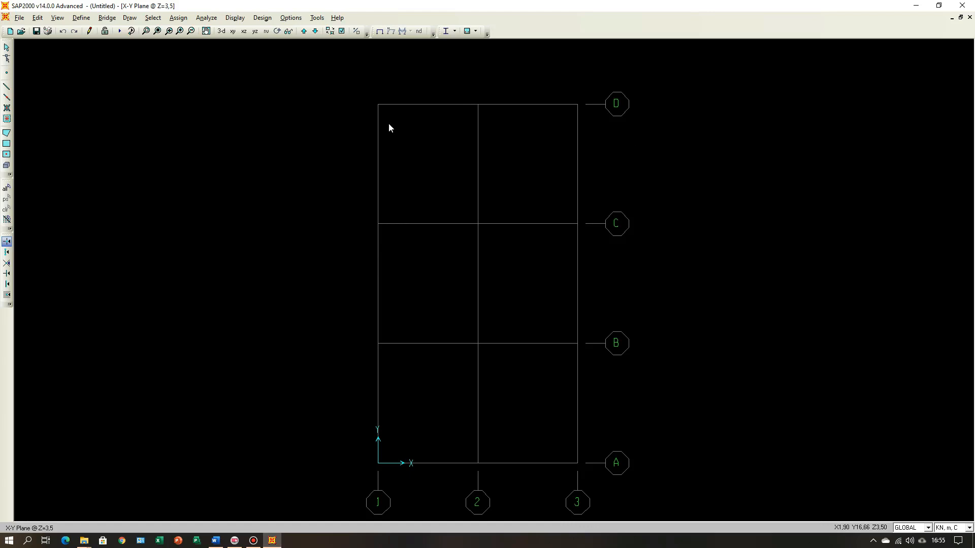
left_click(222, 32)
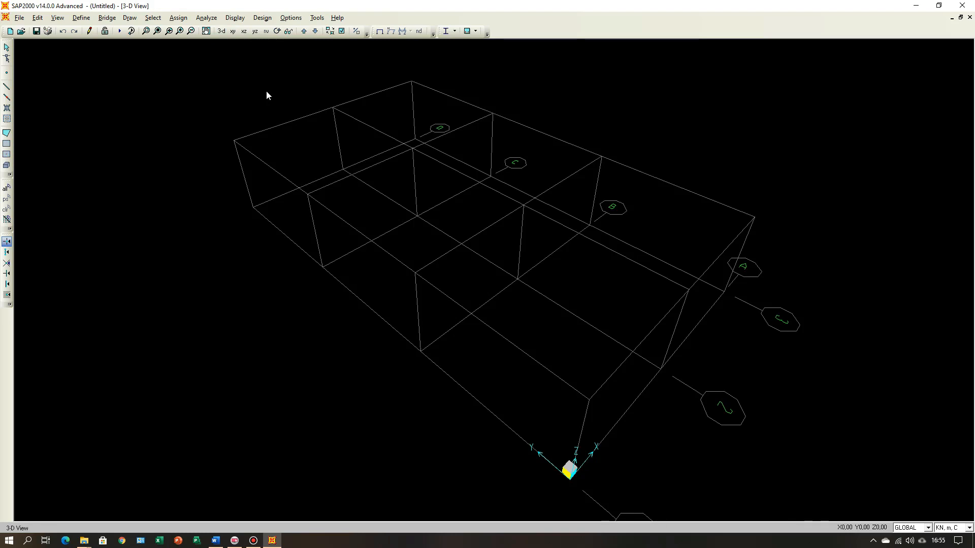
left_click(244, 32)
scroll(355, 297, "down", 4)
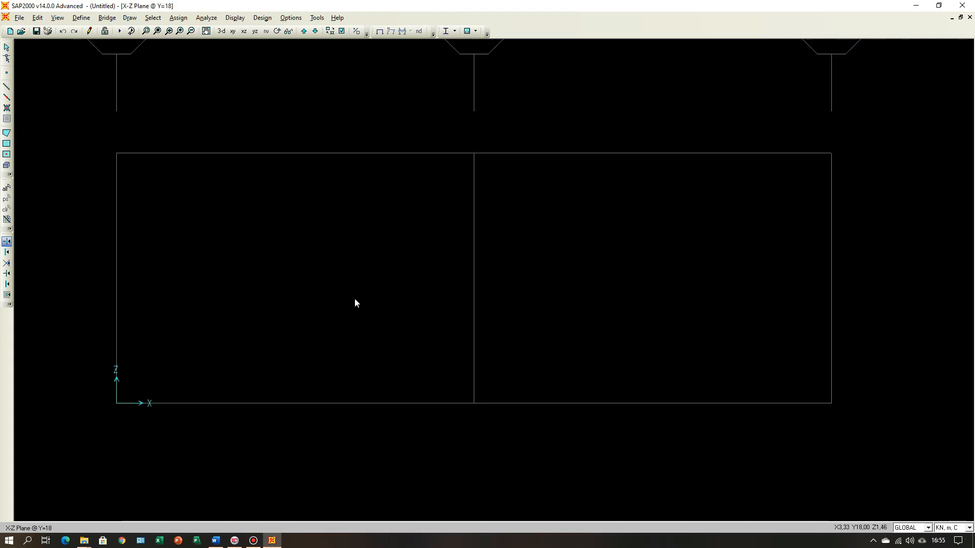
scroll(355, 297, "down", 3)
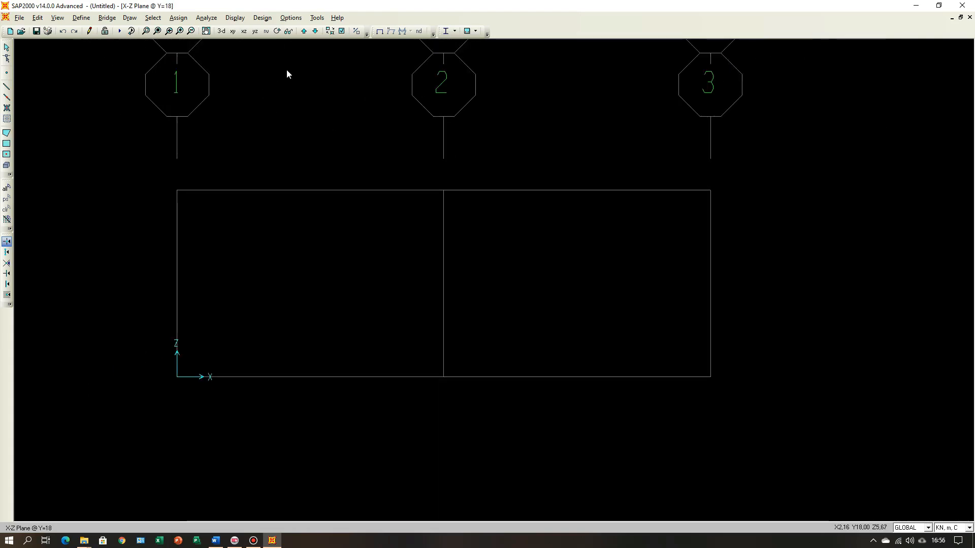
left_click(256, 33)
scroll(422, 274, "down", 3)
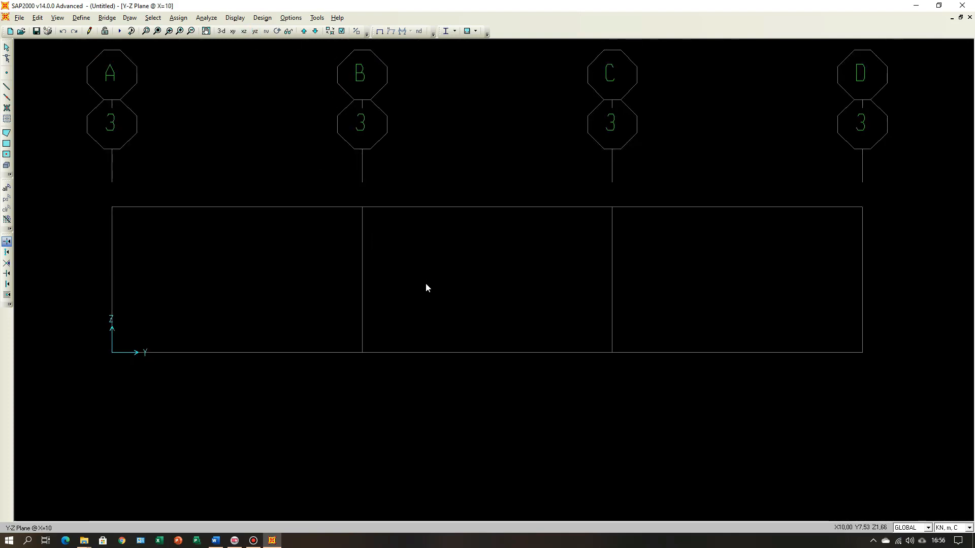
scroll(425, 288, "down", 1)
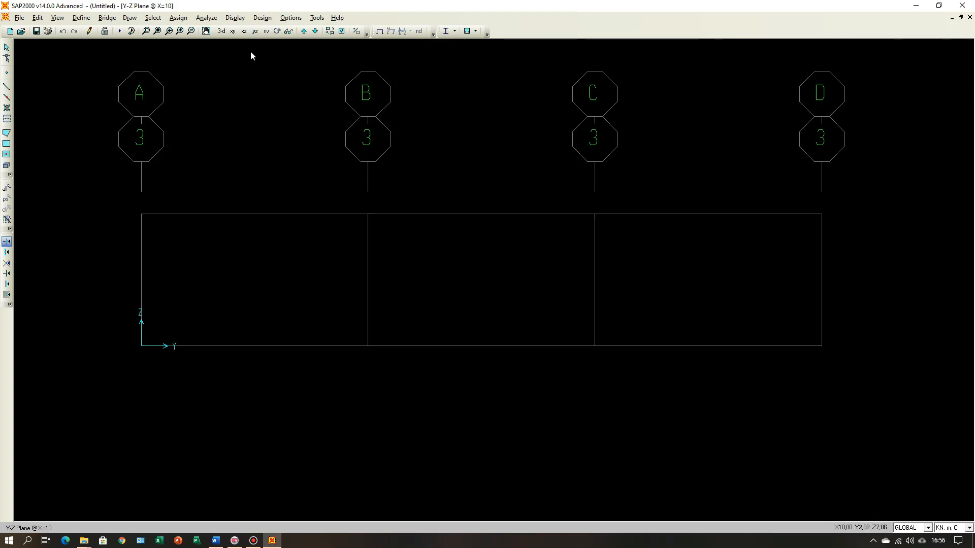
left_click(233, 32)
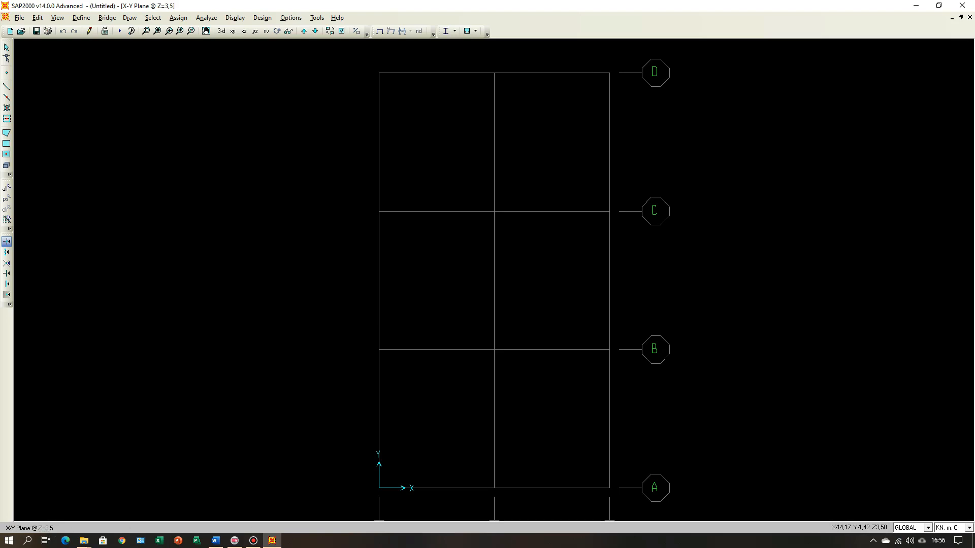
Step: Check the storey elevations in Word, and compare them with the plan levels and the X-Z elevation in SAP2000
left_click(219, 542)
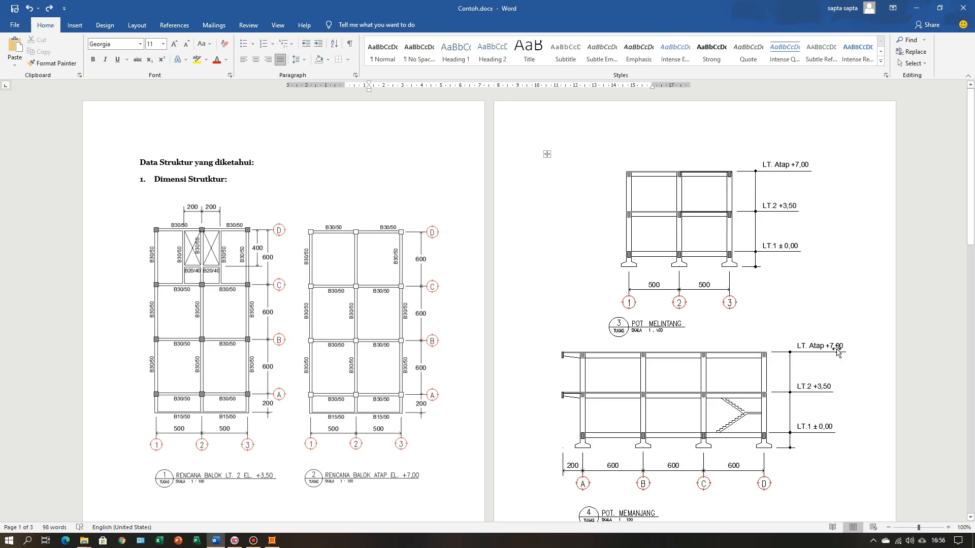
left_click(272, 540)
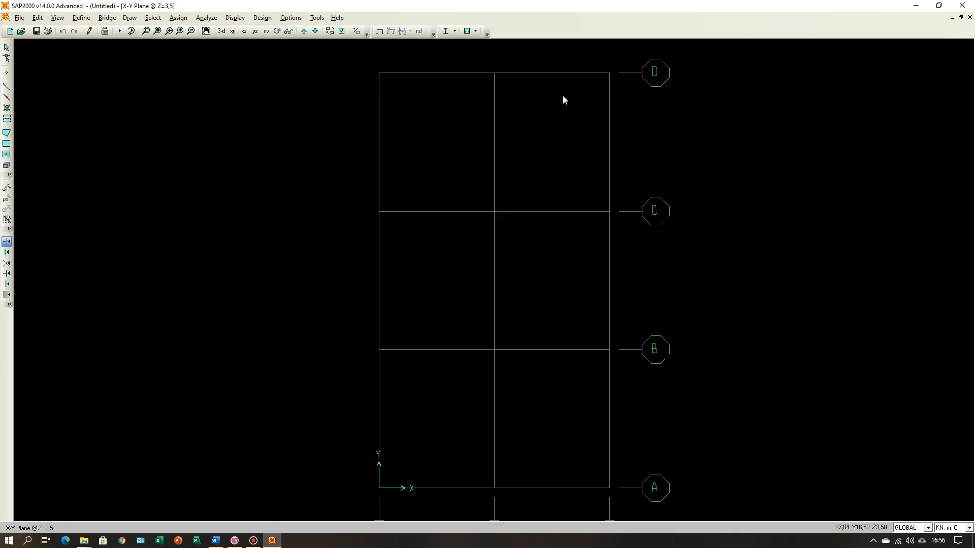
left_click(303, 31)
left_click(305, 31)
left_click(305, 31)
left_click(244, 31)
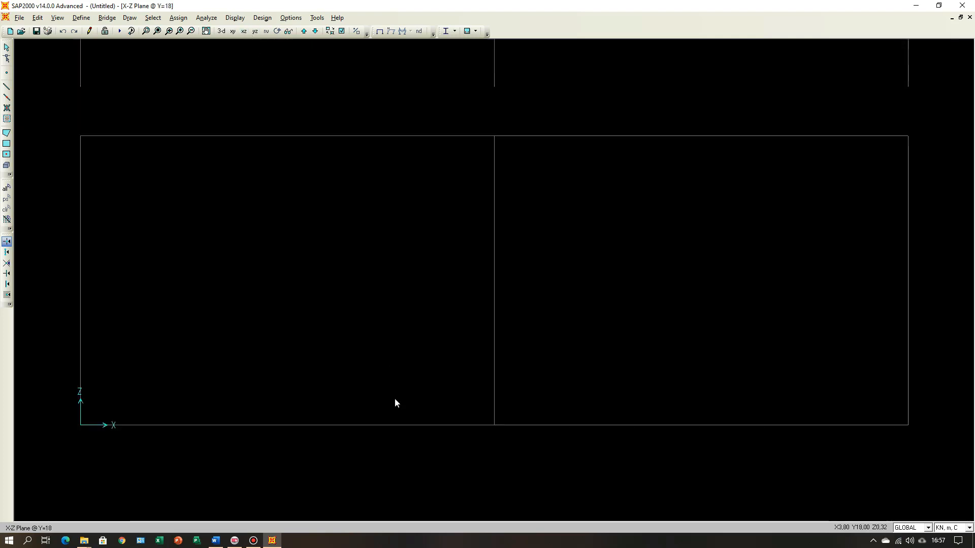
scroll(398, 409, "down", 1)
scroll(404, 418, "down", 1)
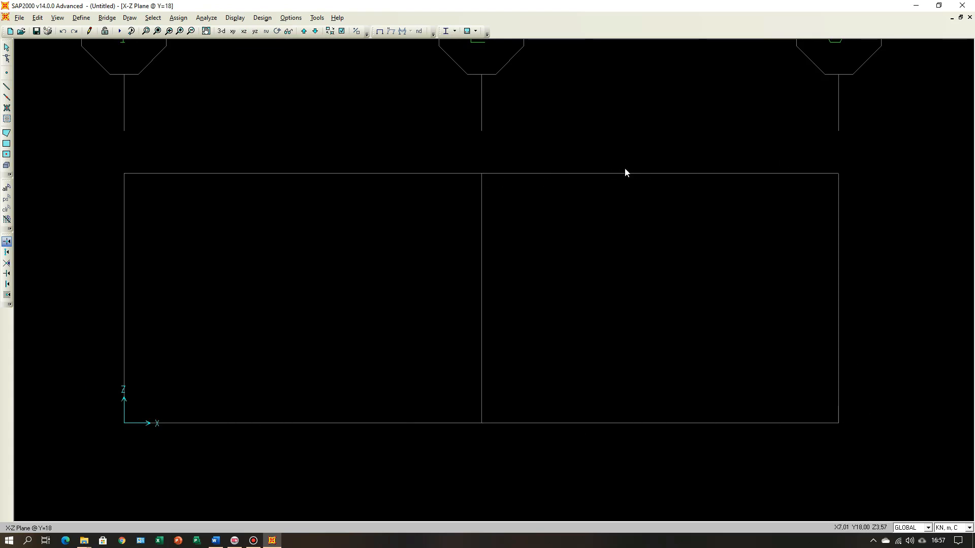
scroll(504, 310, "down", 2)
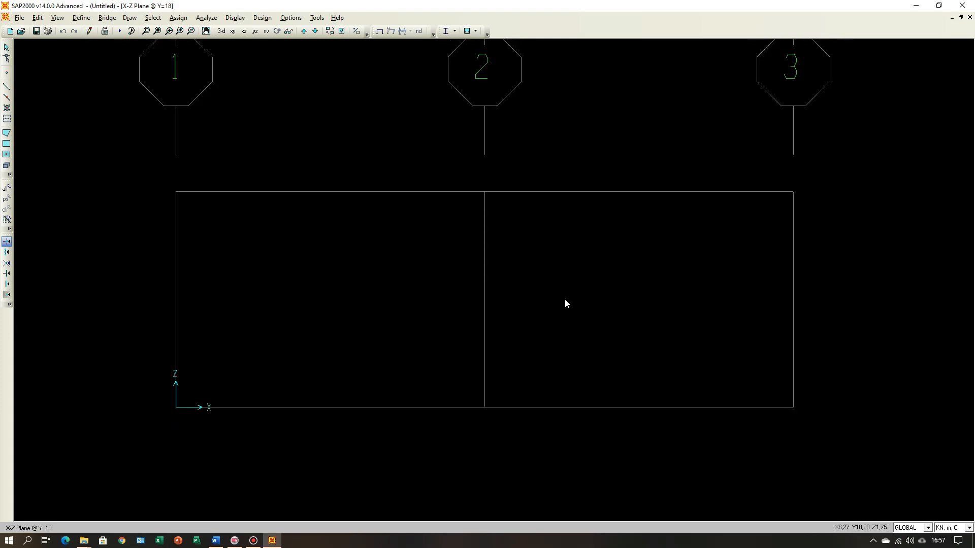
Step: Add a third Z grid line named ATAP at ordinate 7 m to the GLOBAL grid system
right_click(634, 274)
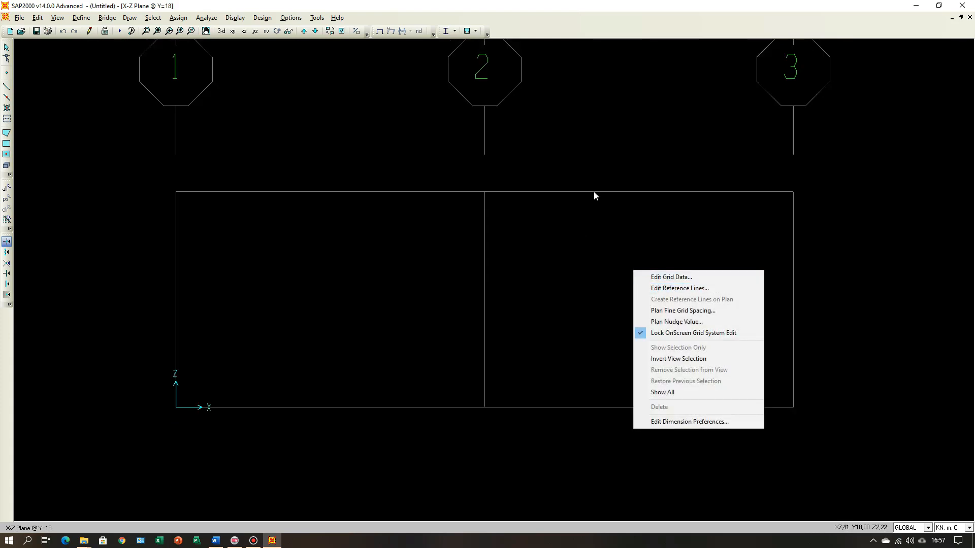
left_click(667, 278)
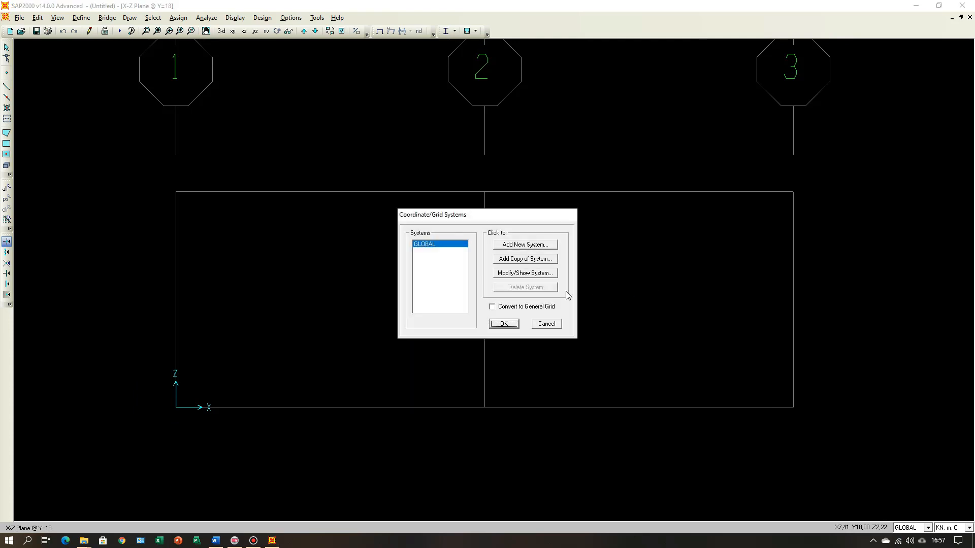
left_click(519, 274)
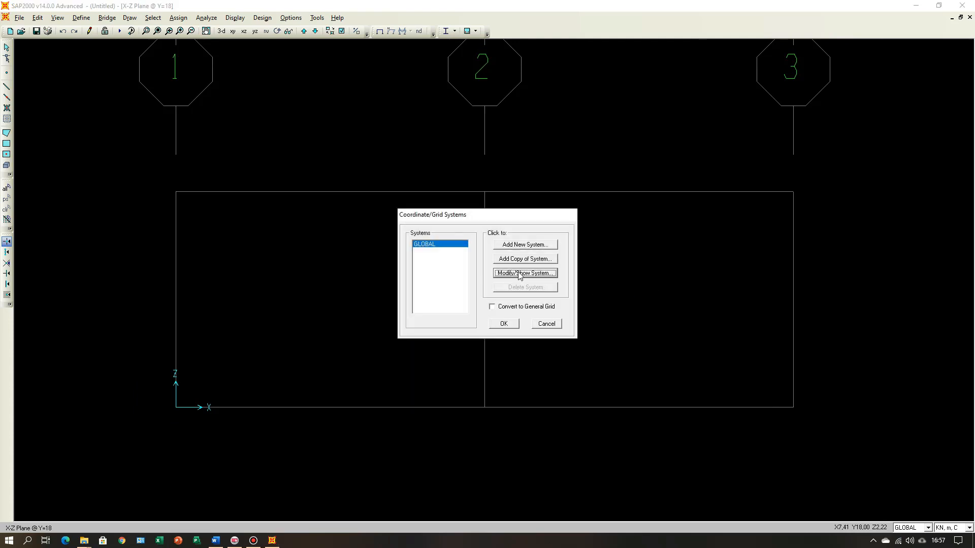
left_click(365, 383)
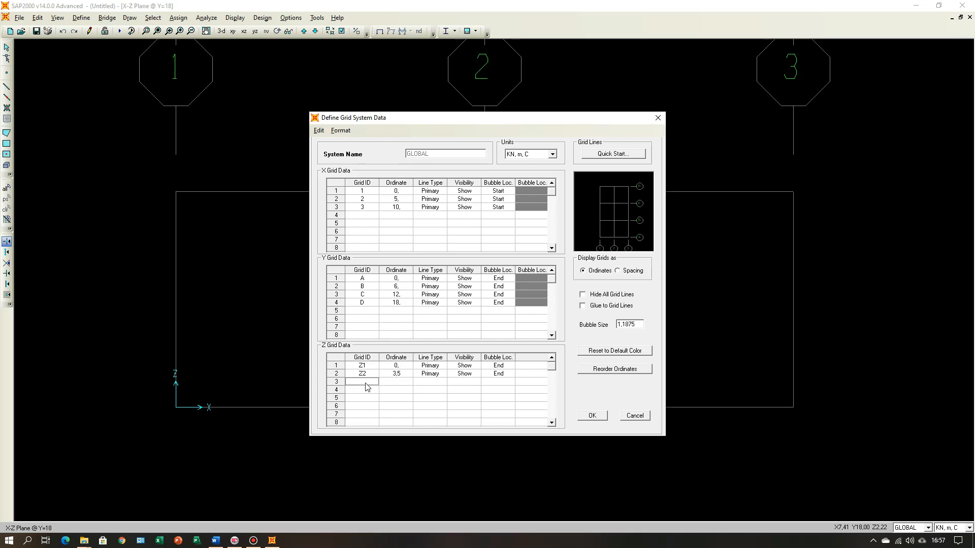
left_click(366, 384)
type("ATAP")
left_click(398, 384)
type("7")
left_click(431, 385)
left_click(468, 385)
left_click(498, 386)
Step: Toggle the bubble locations of the three Z grid lines
left_click(500, 366)
left_click(501, 366)
left_click(501, 375)
left_click(501, 374)
left_click(501, 383)
left_click(500, 382)
Step: Rename the first two Z grid lines as LT 1 and LT 2, and apply the grid changes
left_click(367, 366)
left_click(366, 367)
type("LT 1")
left_click(368, 373)
type("LT 2")
left_click(594, 416)
left_click(595, 415)
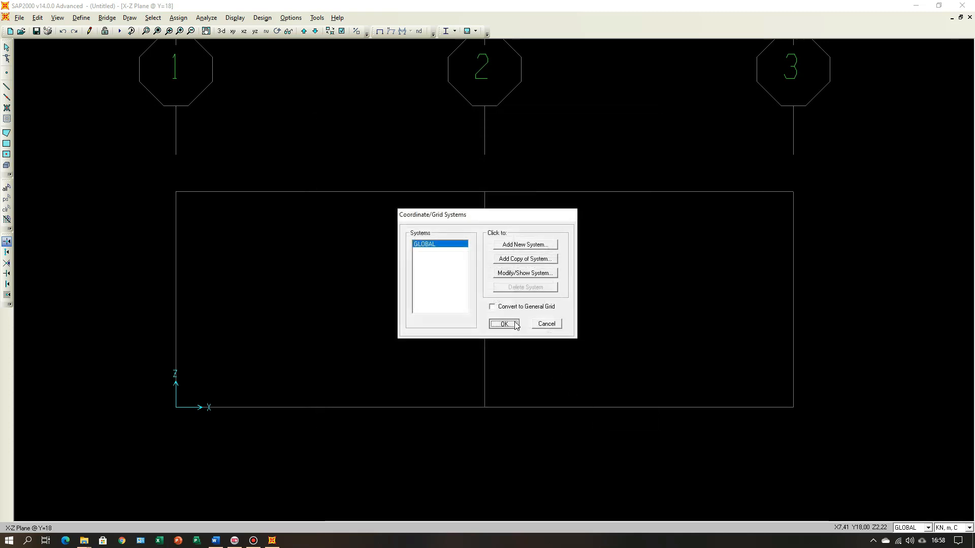
left_click(514, 324)
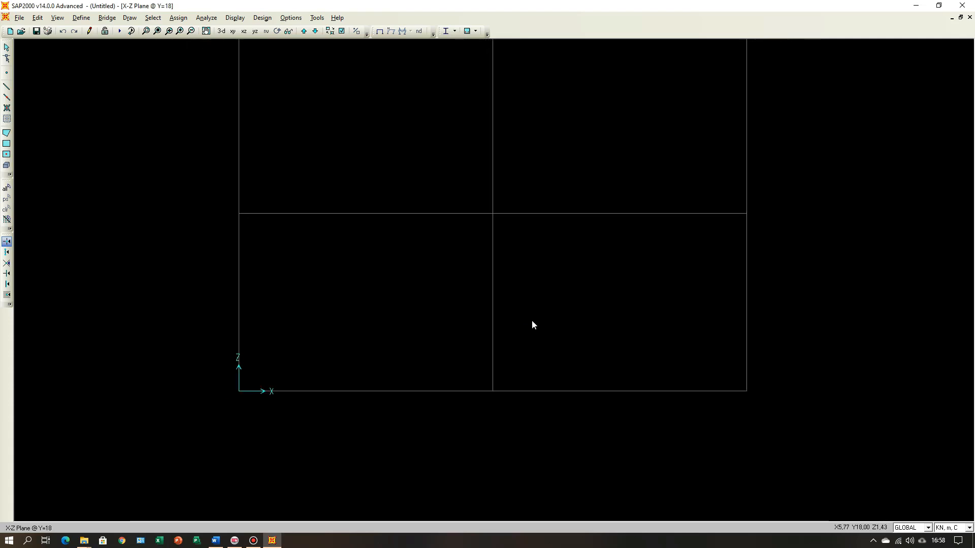
Step: Restore the full X-Z view and zoom out to show more space around the two-storey grid
left_click(158, 31)
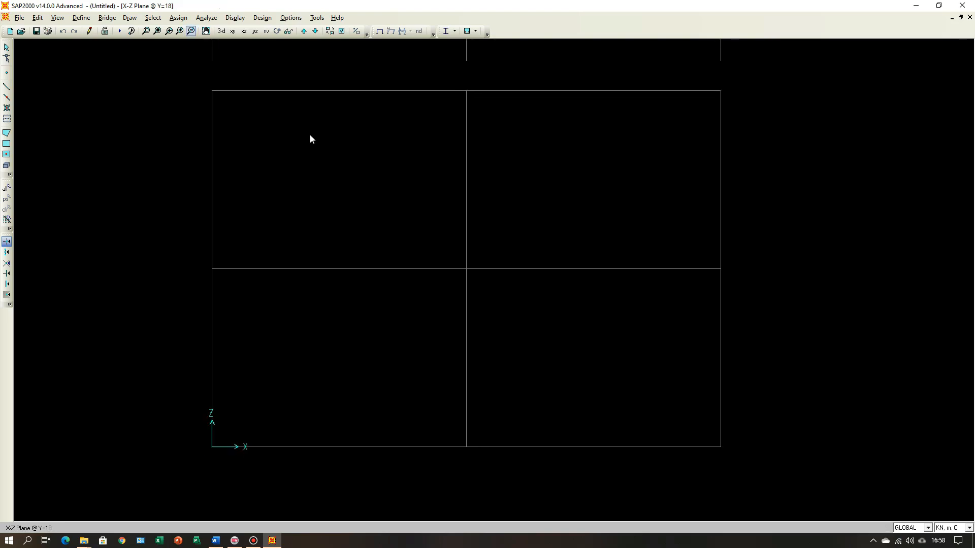
left_click(191, 31)
left_click(191, 31)
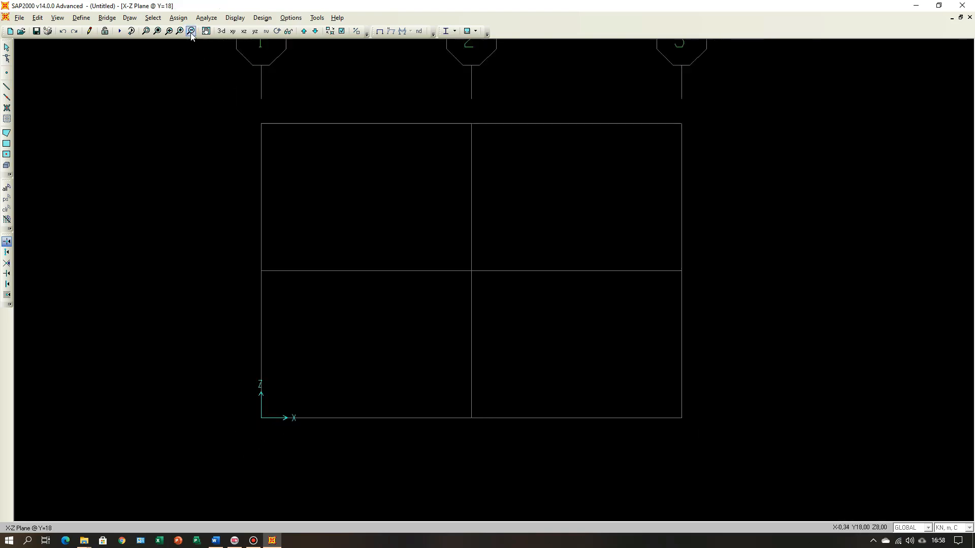
Step: Zoom out until the grid bubbles above the X-Z elevation fit, and switch to the 3-D view of the grid
left_click(191, 30)
left_click(191, 31)
left_click(191, 31)
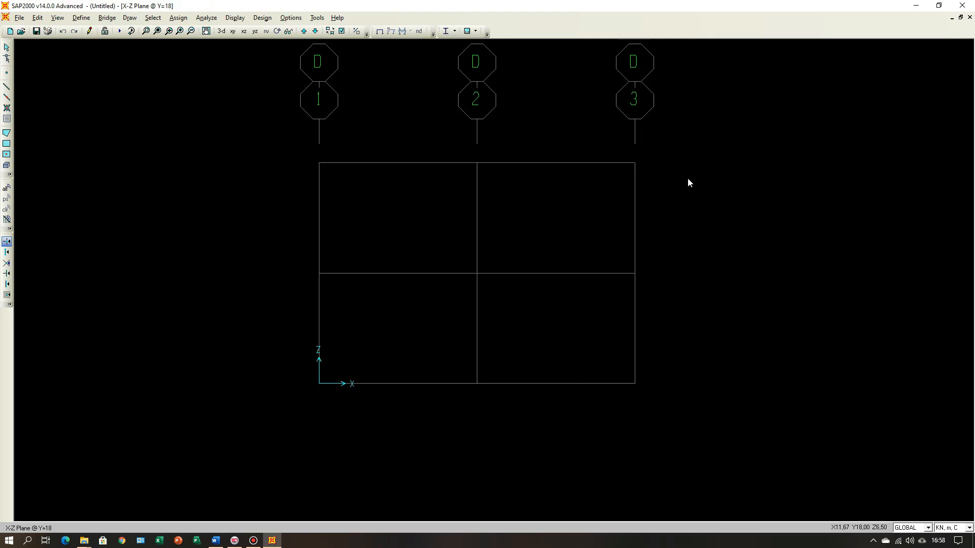
left_click(222, 31)
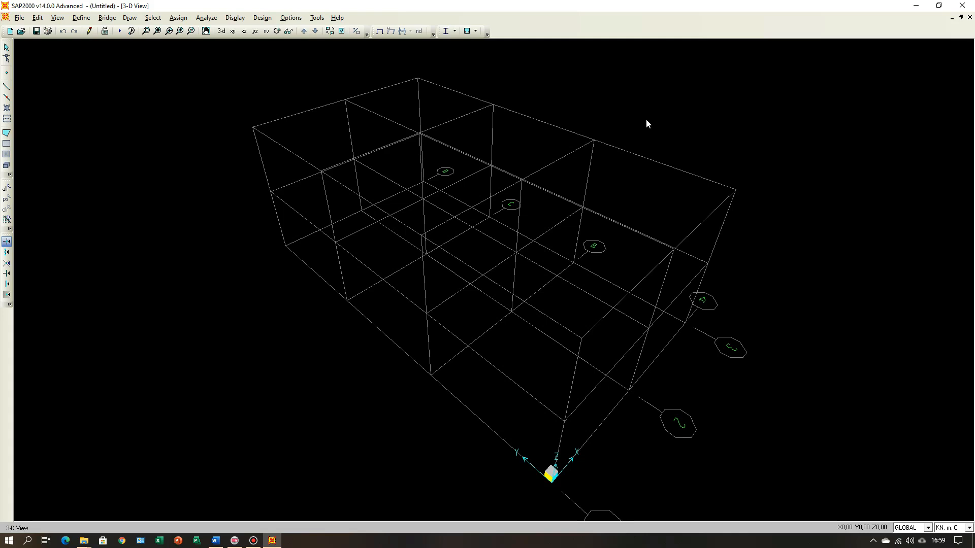
Step: Switch to the Word document Contoh.docx and look through its drawings towards the material data
left_click(220, 543)
scroll(426, 380, "down", 5)
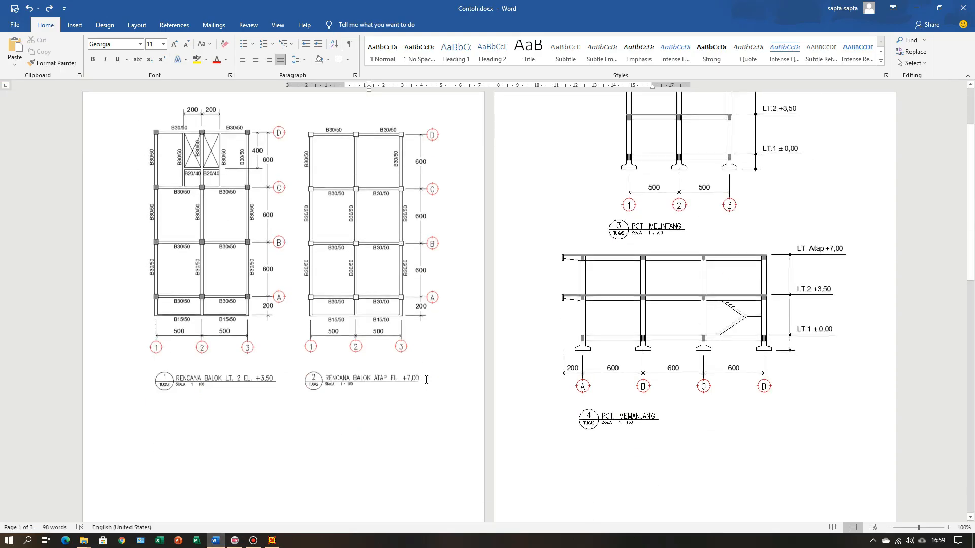
scroll(426, 380, "down", 3)
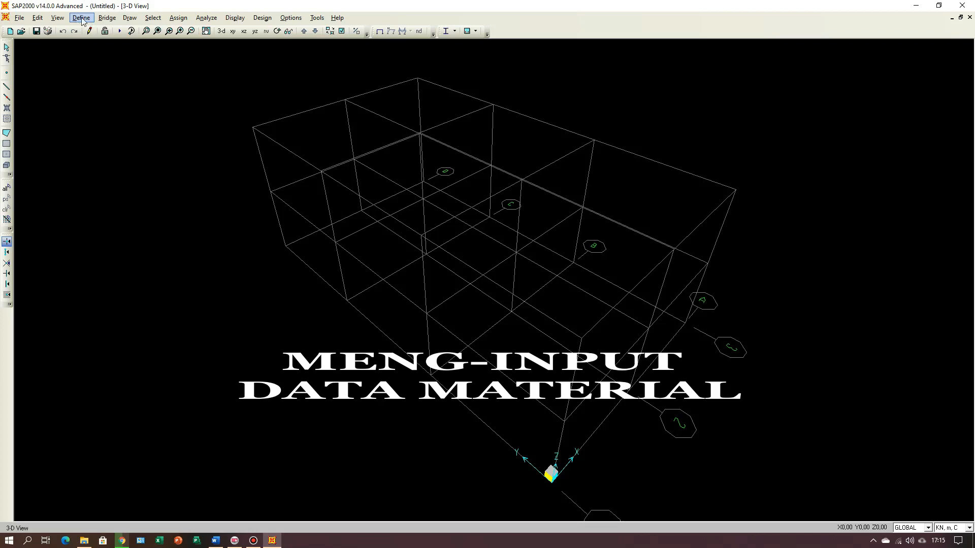
Step: Return to SAP2000 and open the material definitions
left_click(81, 18)
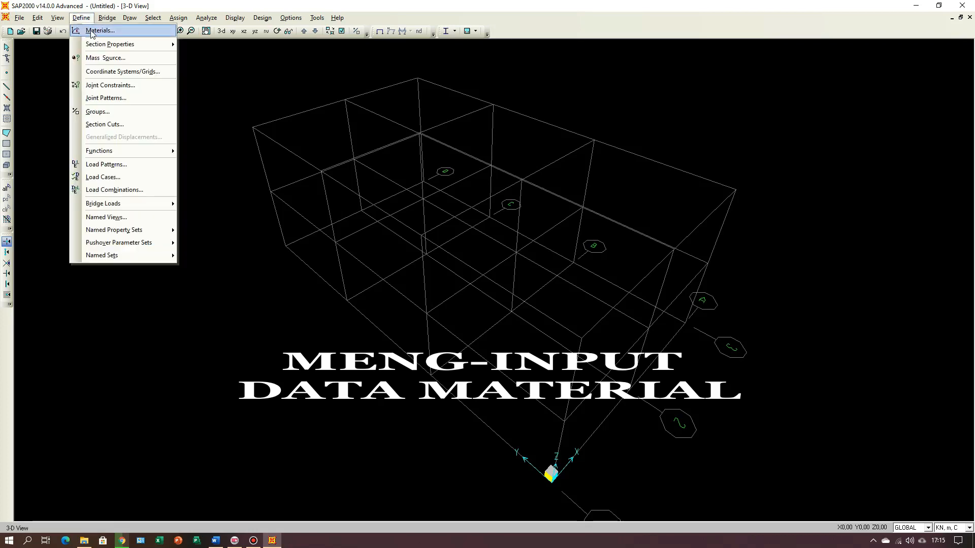
left_click(97, 32)
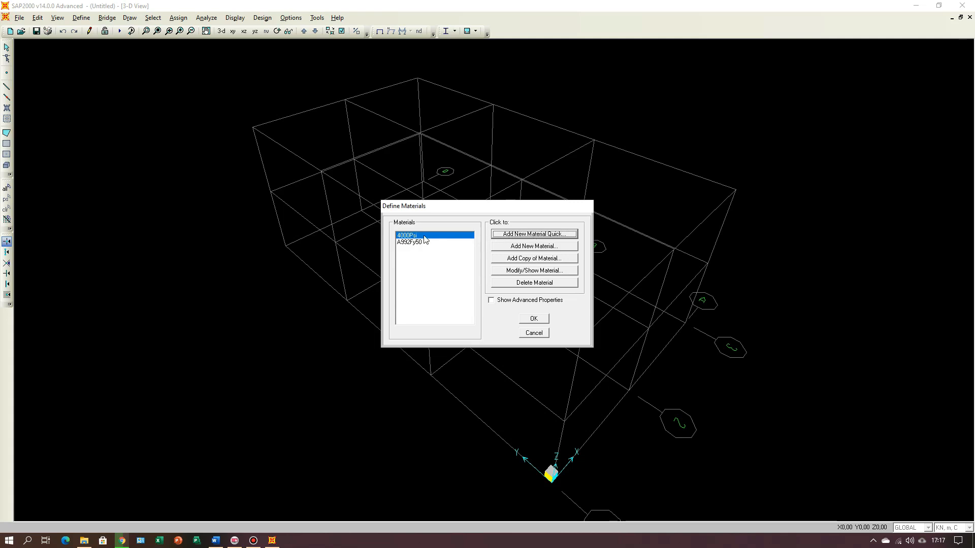
Step: Add a quick-definition material of type Concrete with the f'c 4000 psi specification
left_click(532, 237)
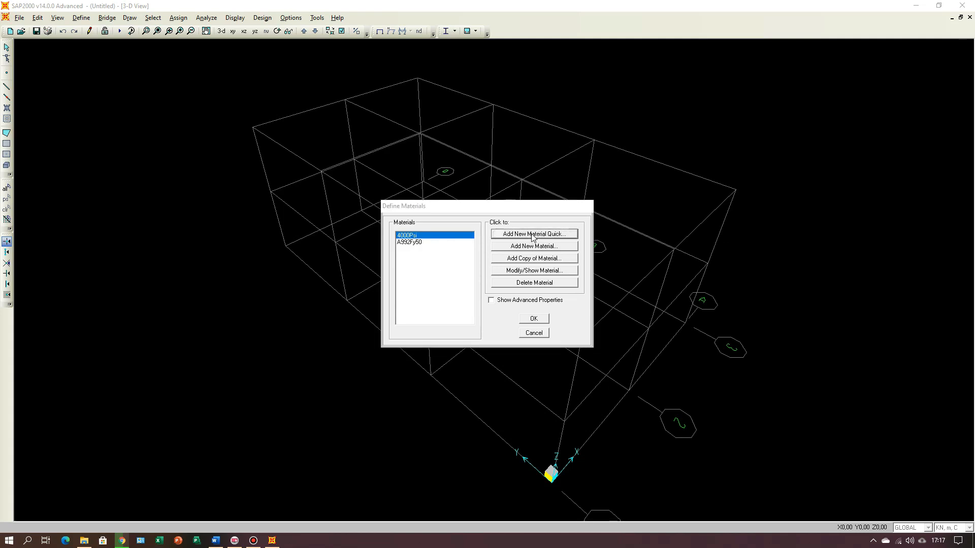
left_click(571, 263)
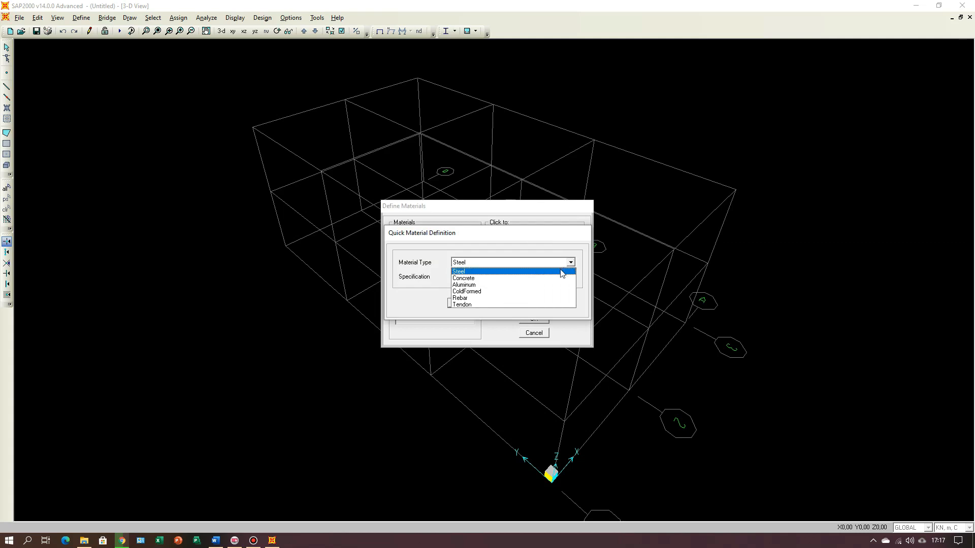
left_click(553, 279)
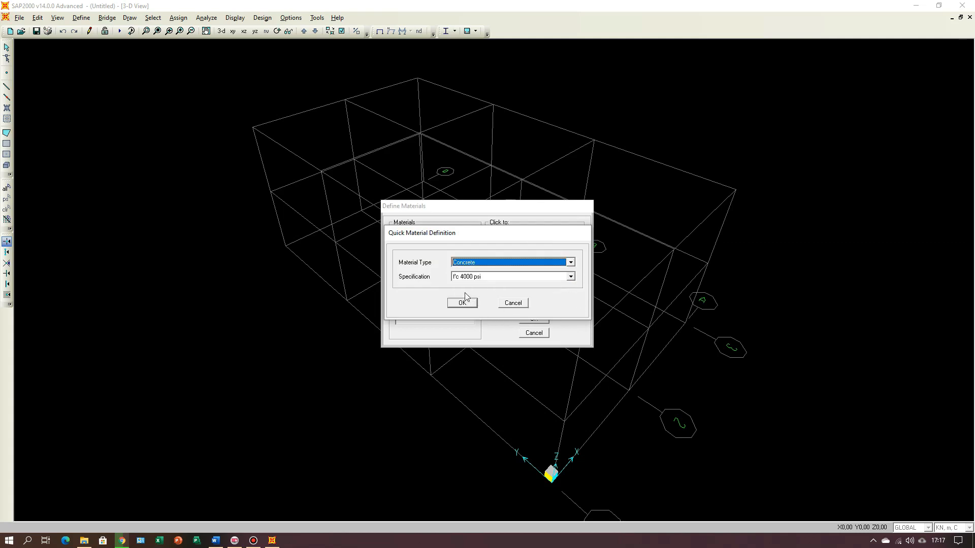
left_click(571, 277)
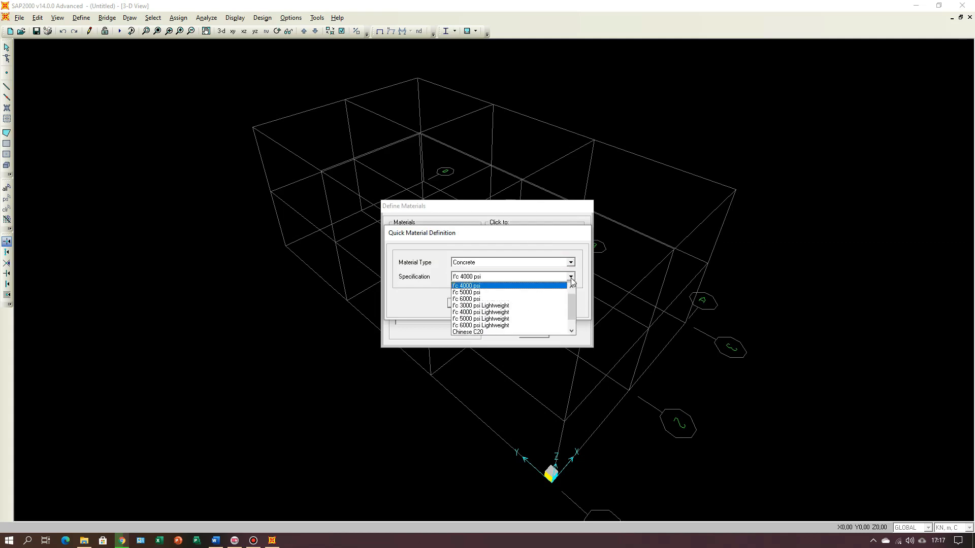
left_click(571, 277)
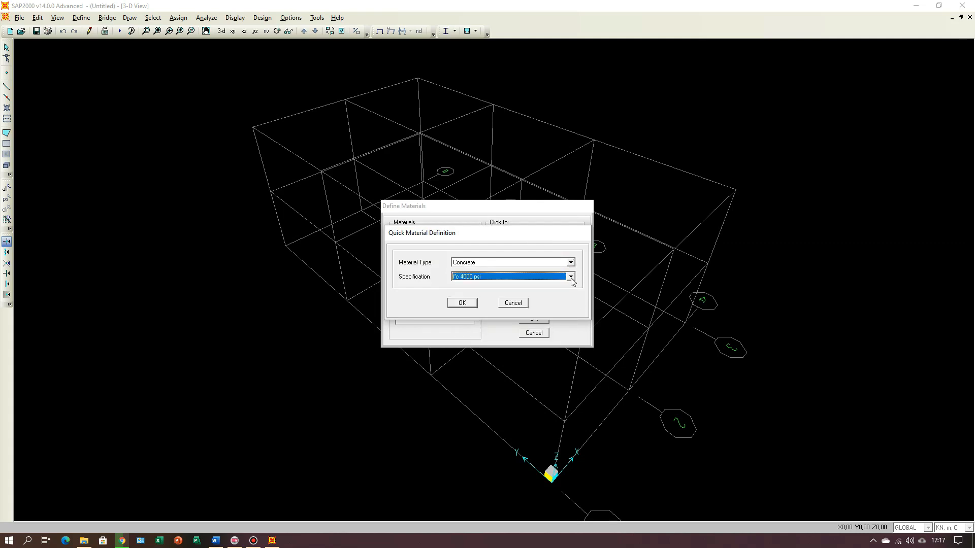
left_click(468, 304)
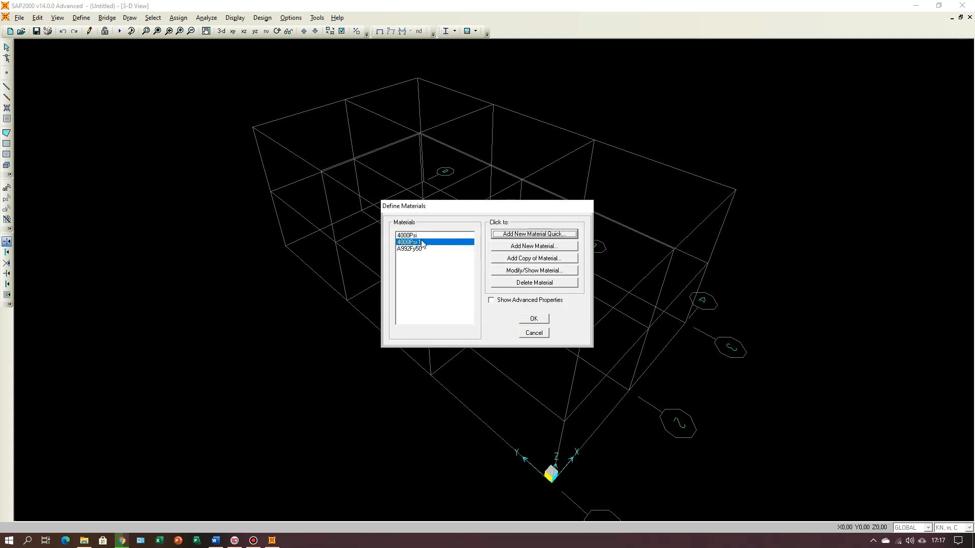
Step: Compare the properties of 4000Psi and its duplicate 4000Psi-1, and delete the duplicate material
left_click(412, 235)
left_click(536, 270)
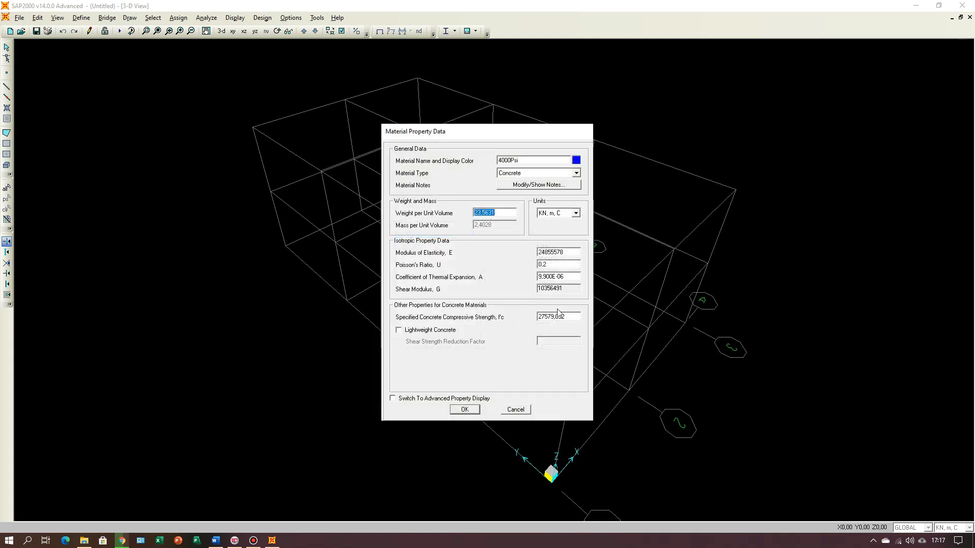
left_click(503, 411)
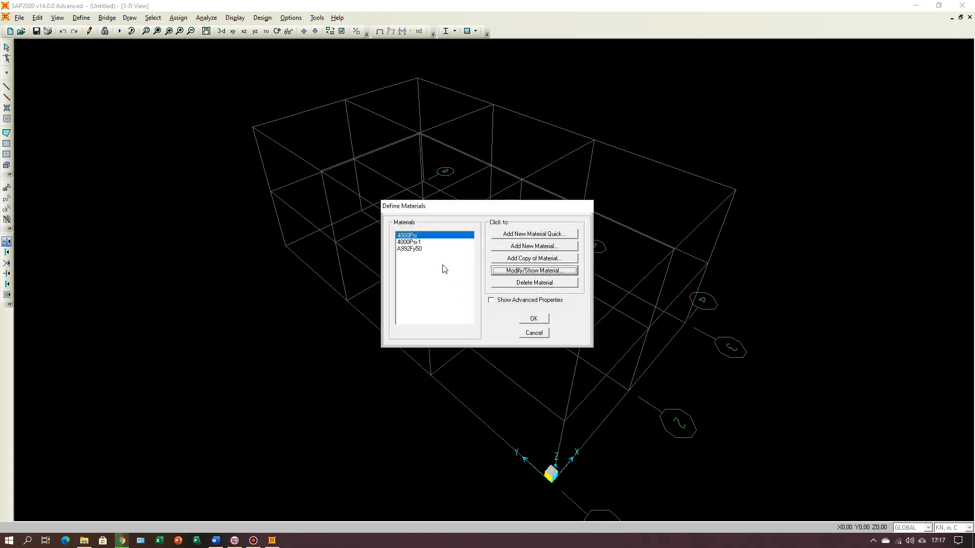
left_click(415, 242)
left_click(519, 273)
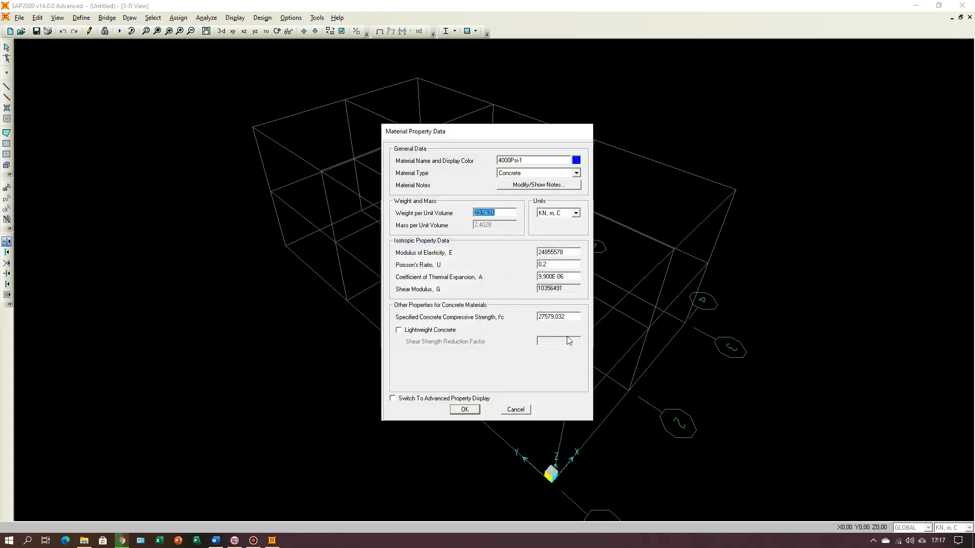
left_click(516, 410)
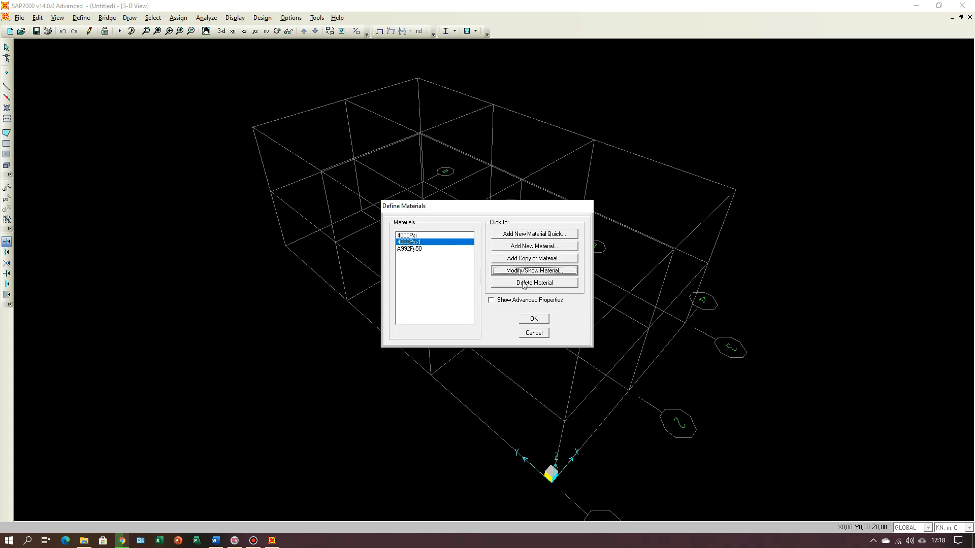
left_click(547, 285)
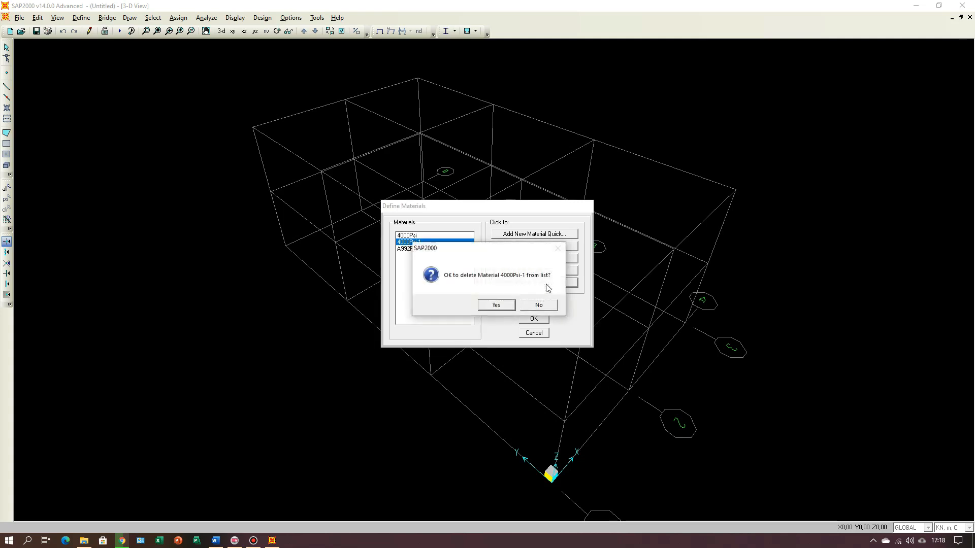
left_click(506, 307)
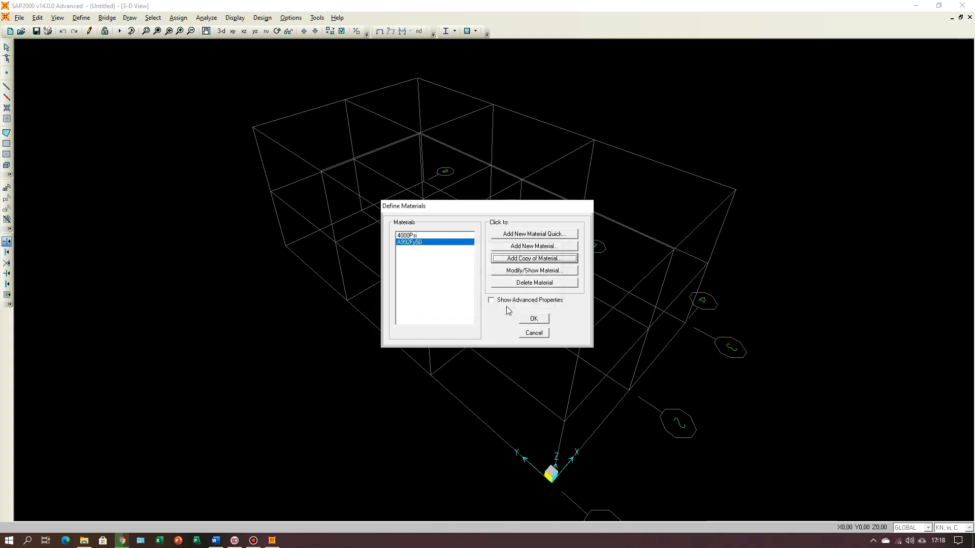
Step: Open the 4000Psi concrete material for modification and rename it FC25
left_click(413, 237)
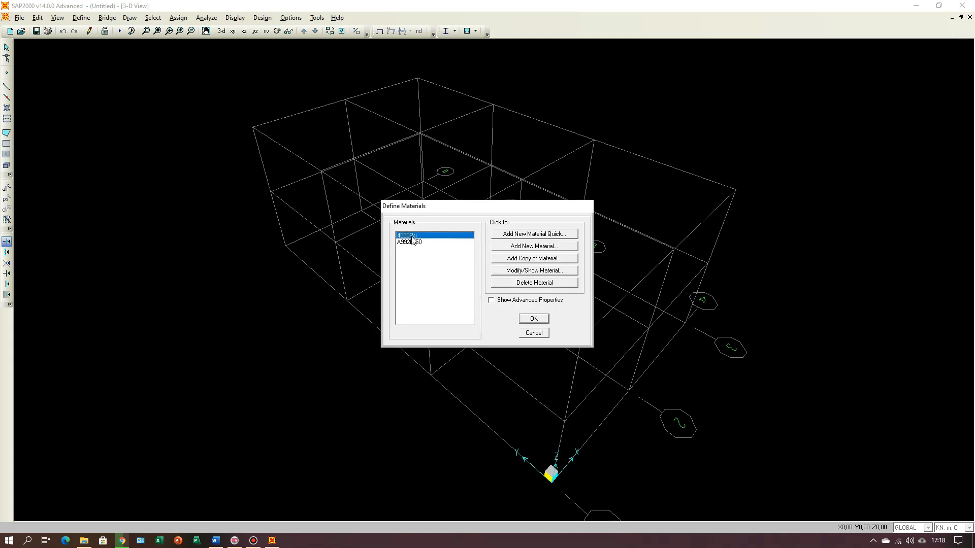
left_click(534, 272)
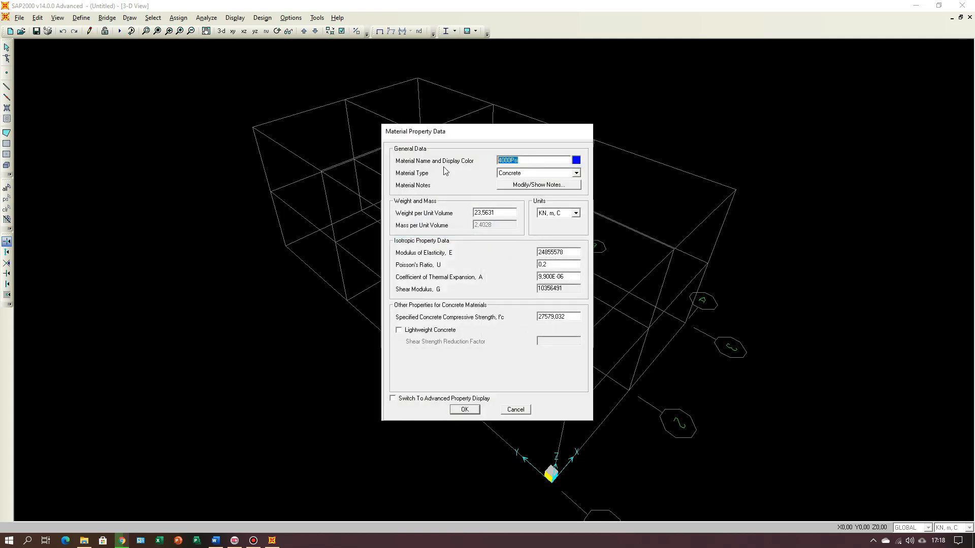
type("FC25")
Step: Change the FC25 material's units to Kgf, m, C and set its weight per unit volume to 2400
double_click(501, 212)
left_click(576, 214)
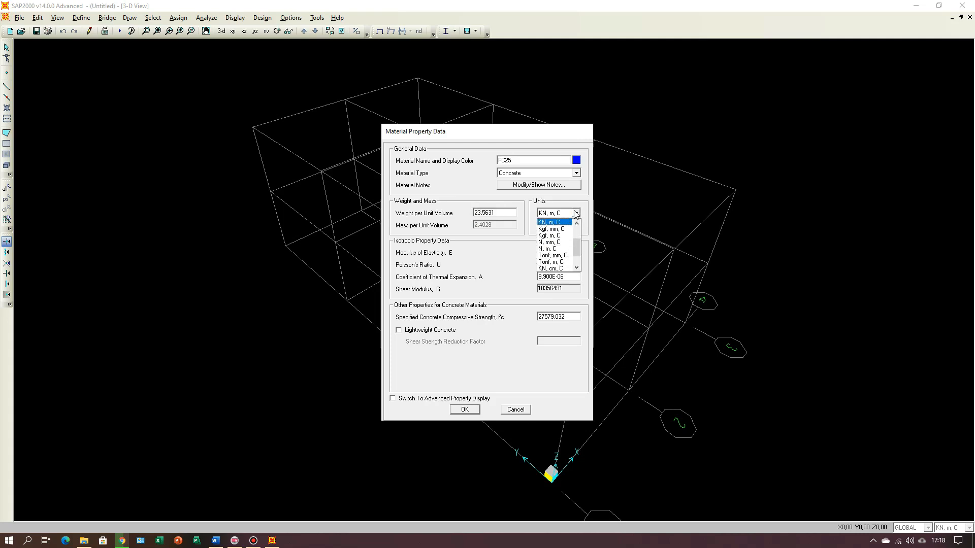
left_click(562, 236)
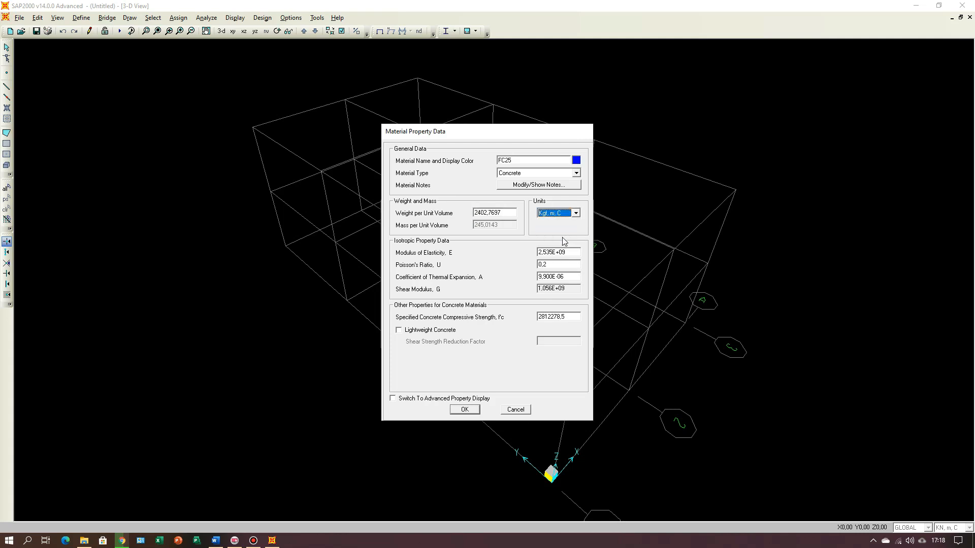
double_click(503, 213)
type("24")
type("0.0")
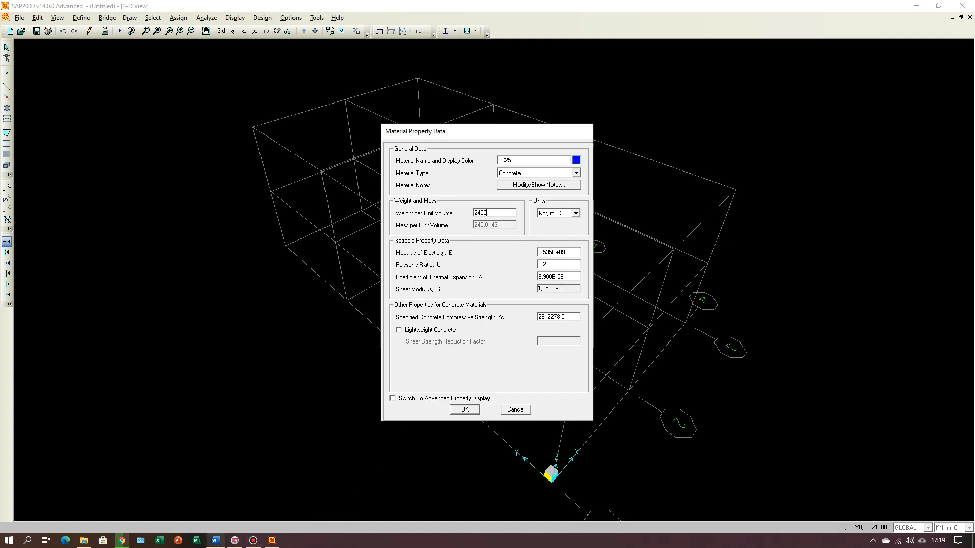
Step: Check the concrete data in the Word document and change the FC25 material's units to N, mm, C
left_click(217, 542)
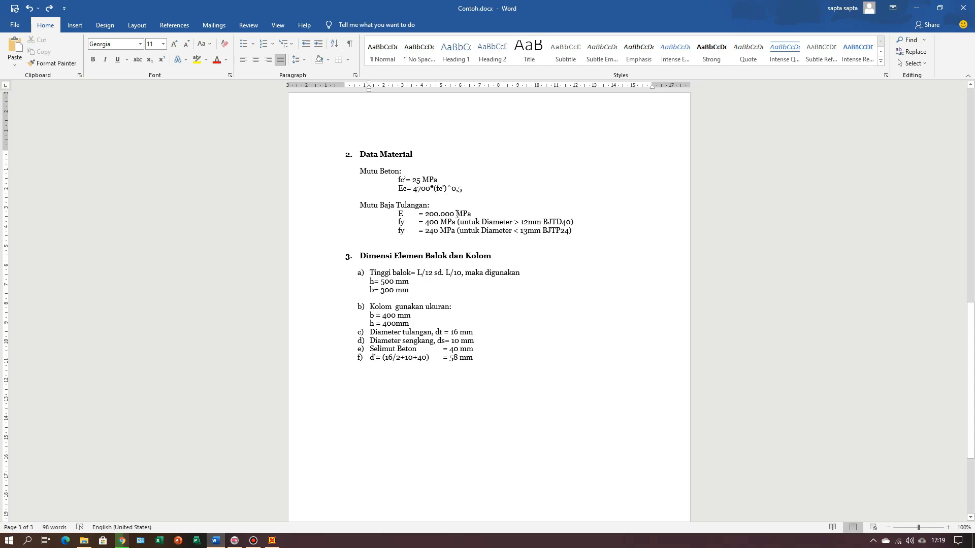
left_click(272, 541)
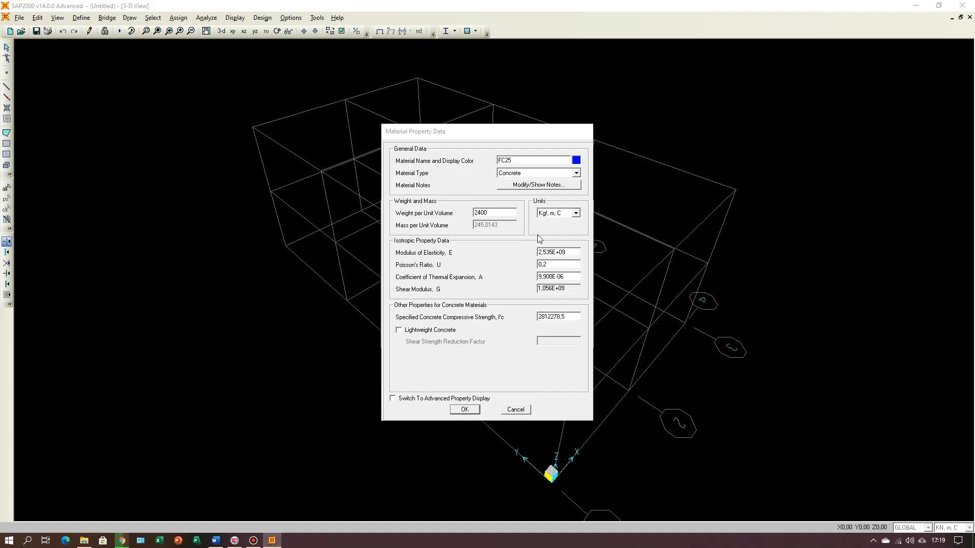
left_click(576, 213)
left_click(577, 213)
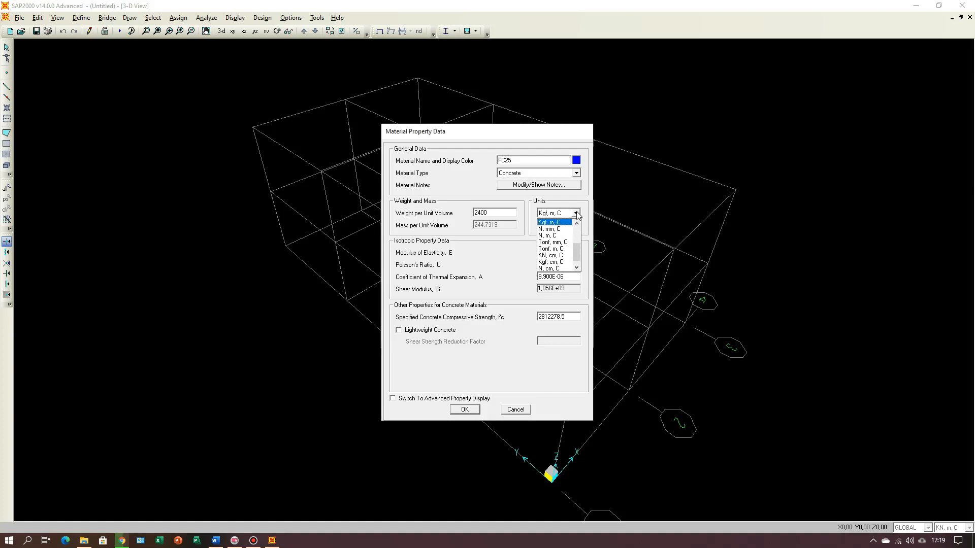
left_click(557, 229)
Step: Set FC25's modulus of elasticity to 4700*25^0,5, checking the Ec formula in the Word document
double_click(566, 252)
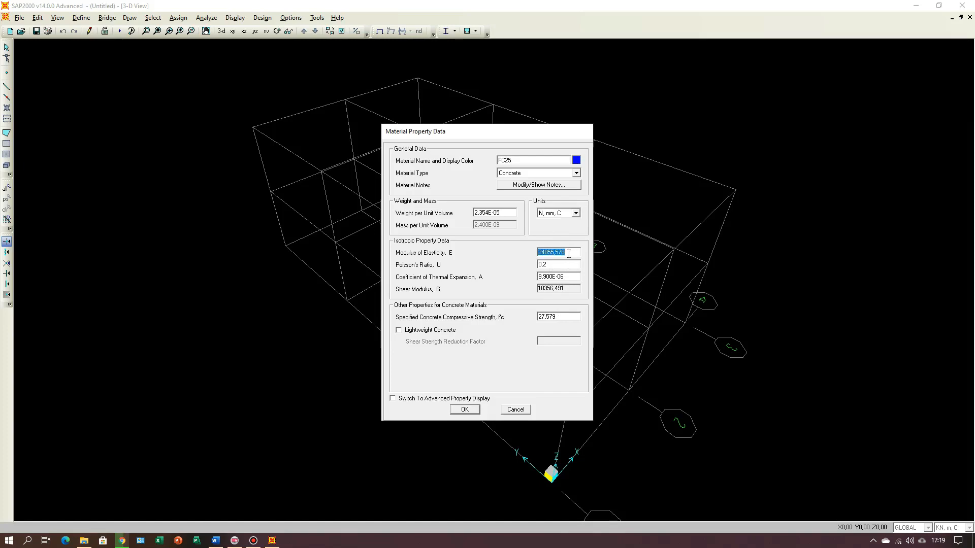
left_click(216, 541)
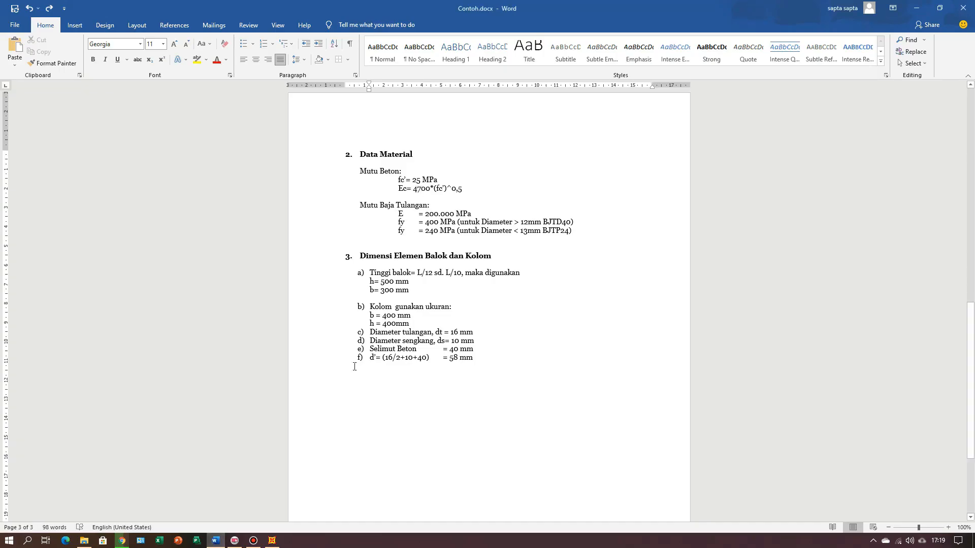
left_click(272, 540)
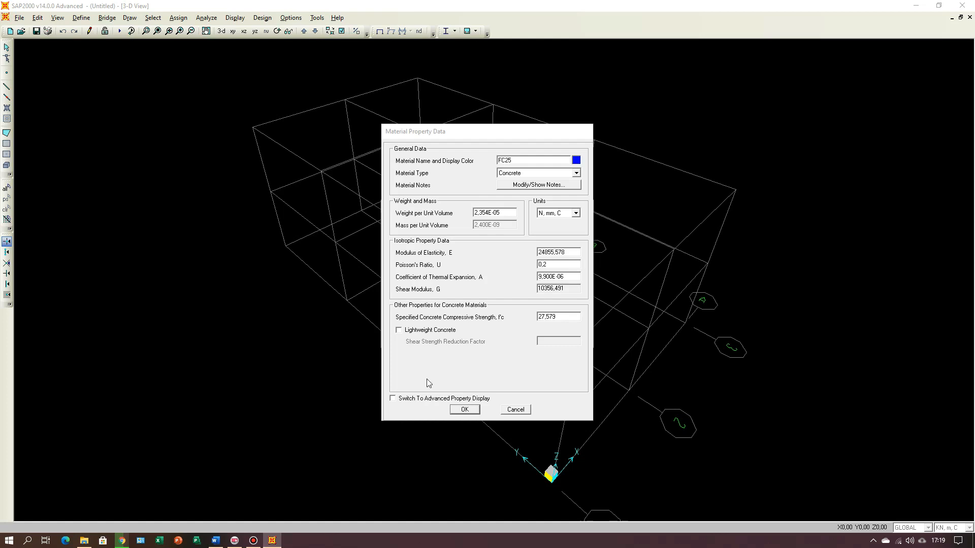
double_click(546, 252)
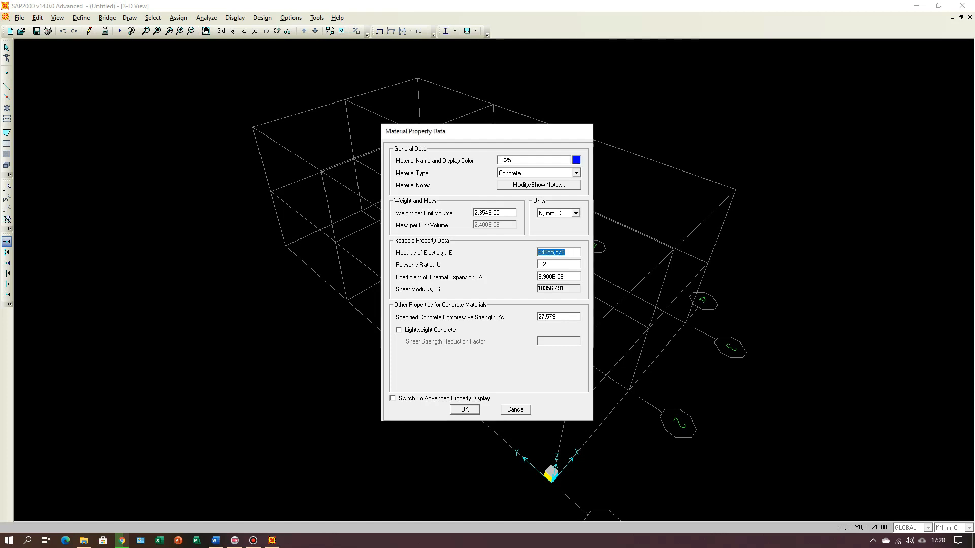
type("4700*")
type("25^0,5")
left_click(215, 540)
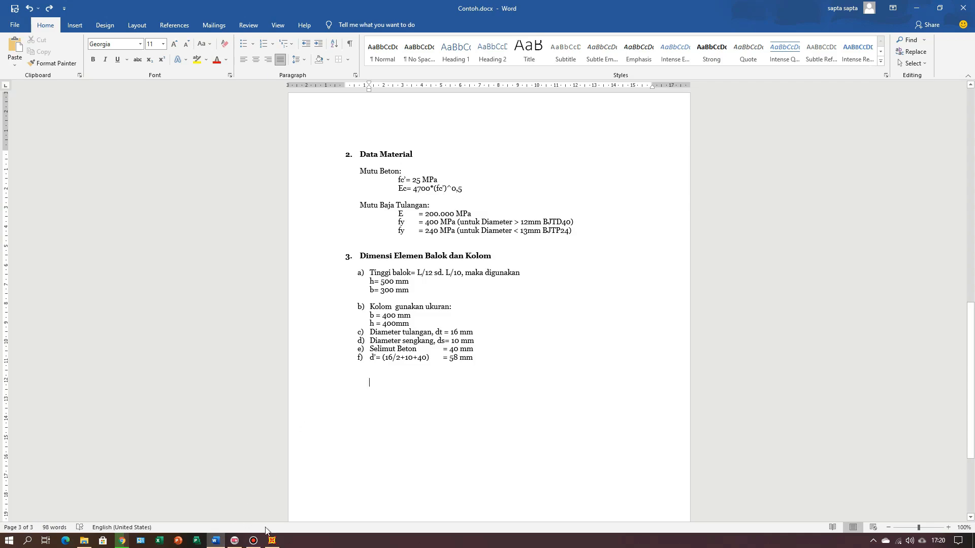
left_click(276, 543)
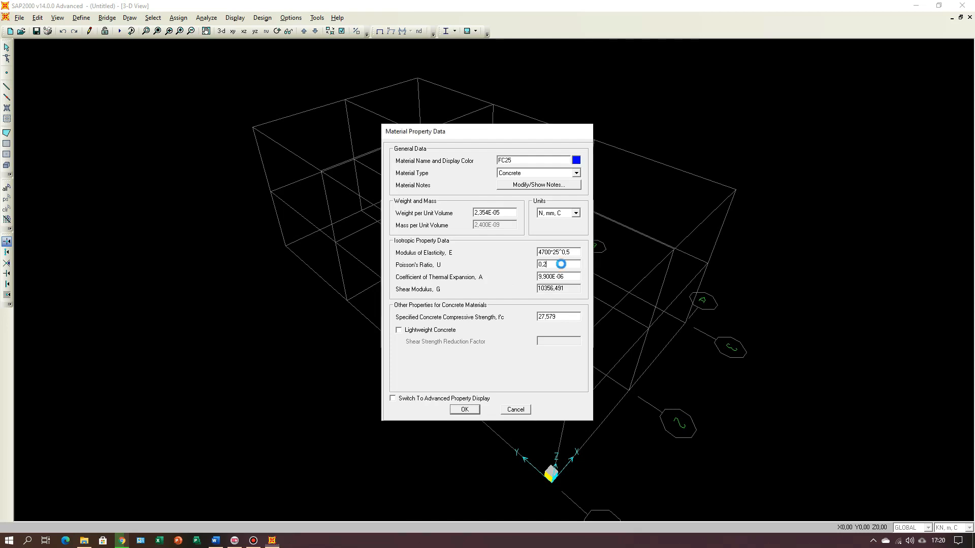
key("Tab")
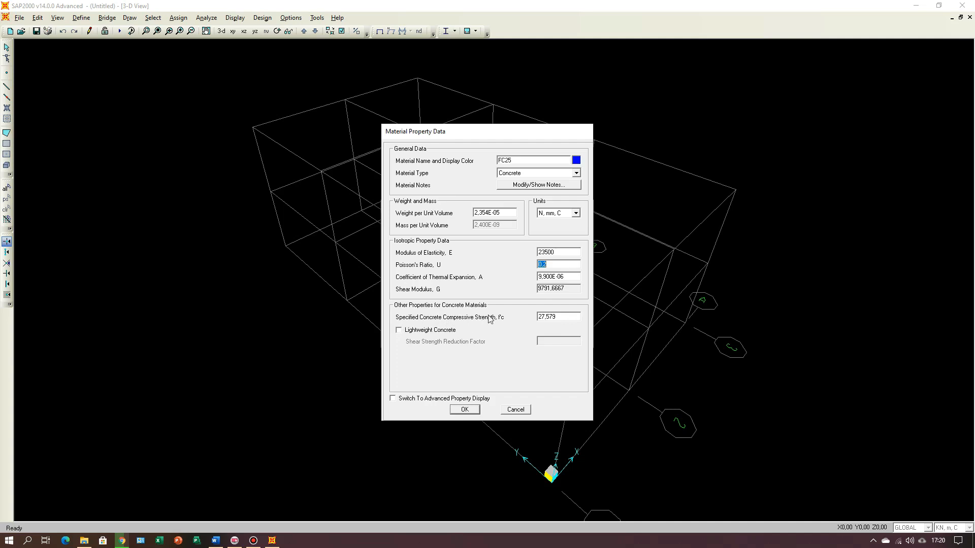
Step: Set FC25's specified concrete compressive strength to 25 N/mm² and apply the material properties
left_click(572, 318)
type("25")
left_click(465, 409)
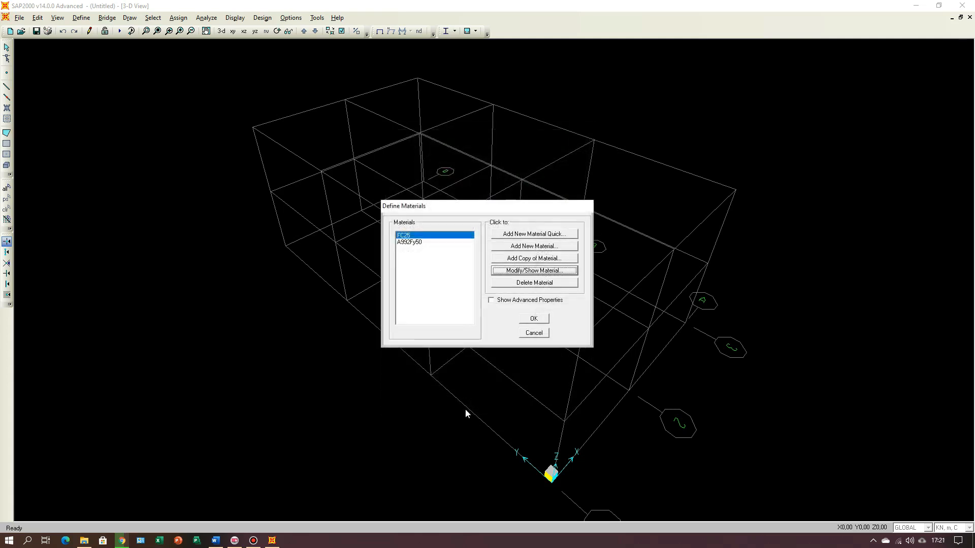
Step: Check the rebar data in the Word document and quickly add a Rebar material with the ASTM A615 Grade 60 specification
left_click(419, 243)
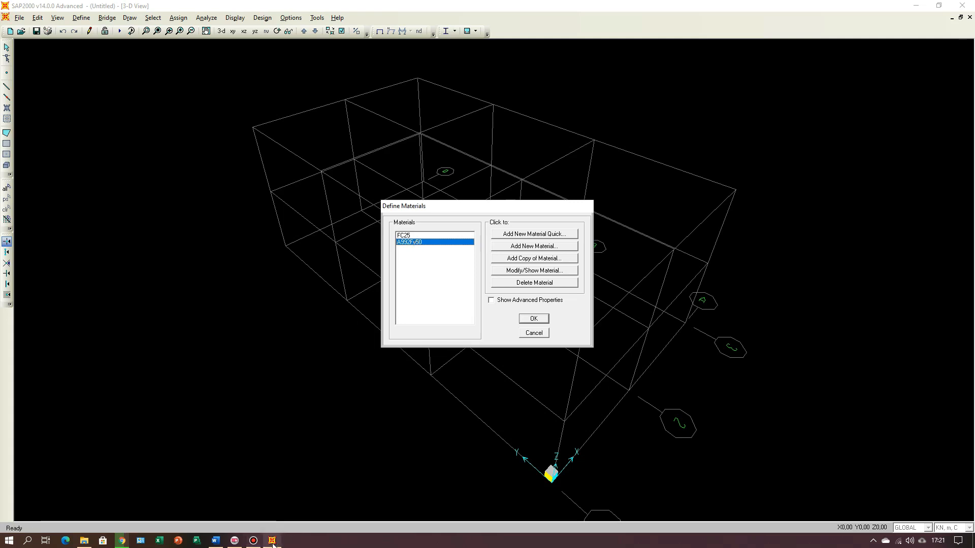
left_click(215, 541)
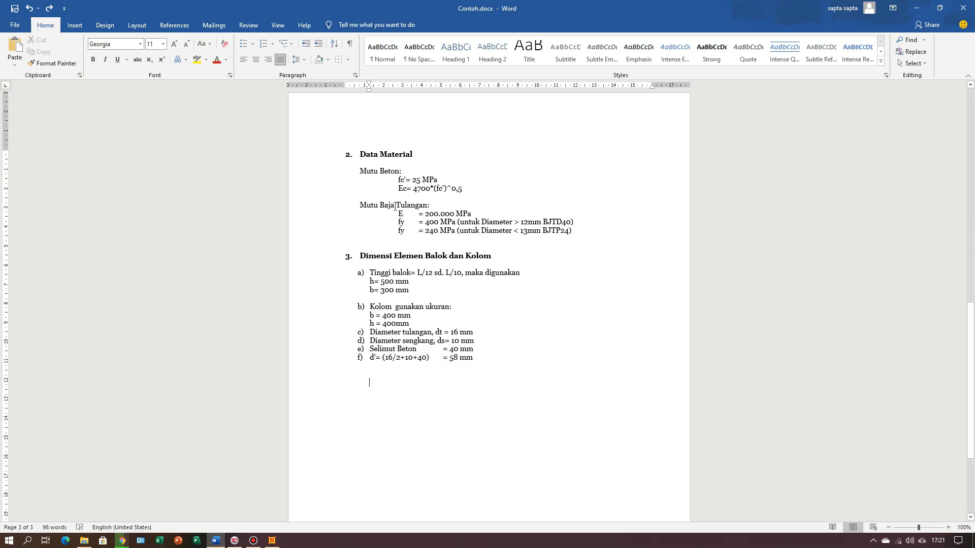
left_click(272, 540)
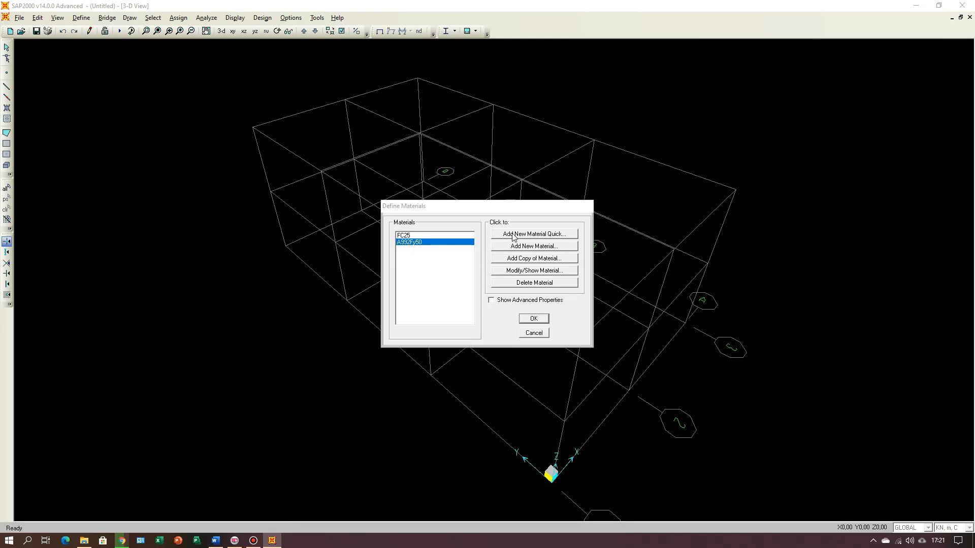
left_click(551, 236)
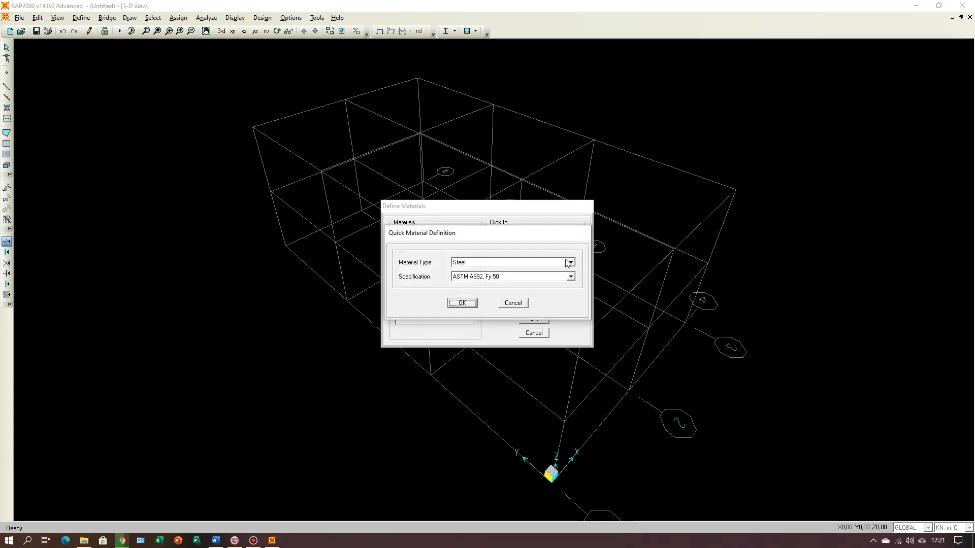
left_click(571, 263)
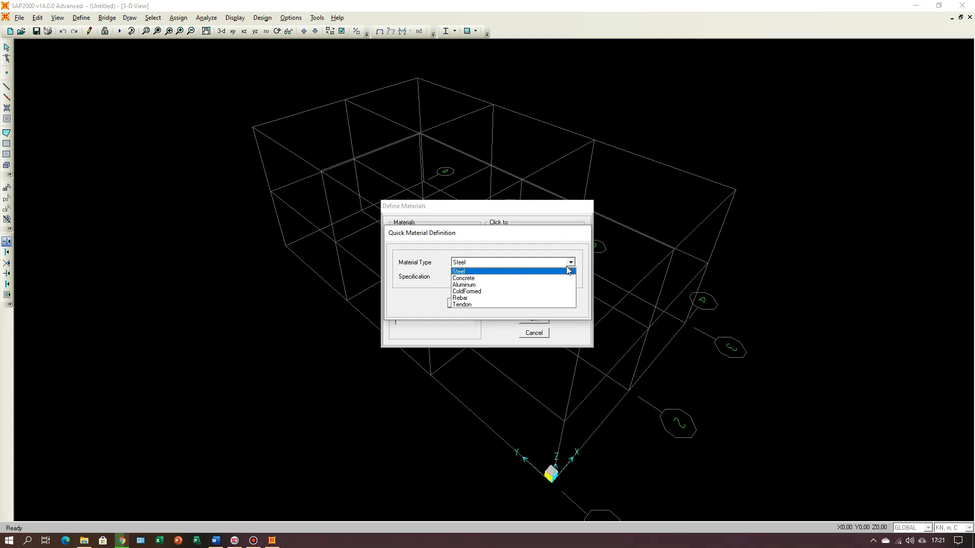
left_click(526, 300)
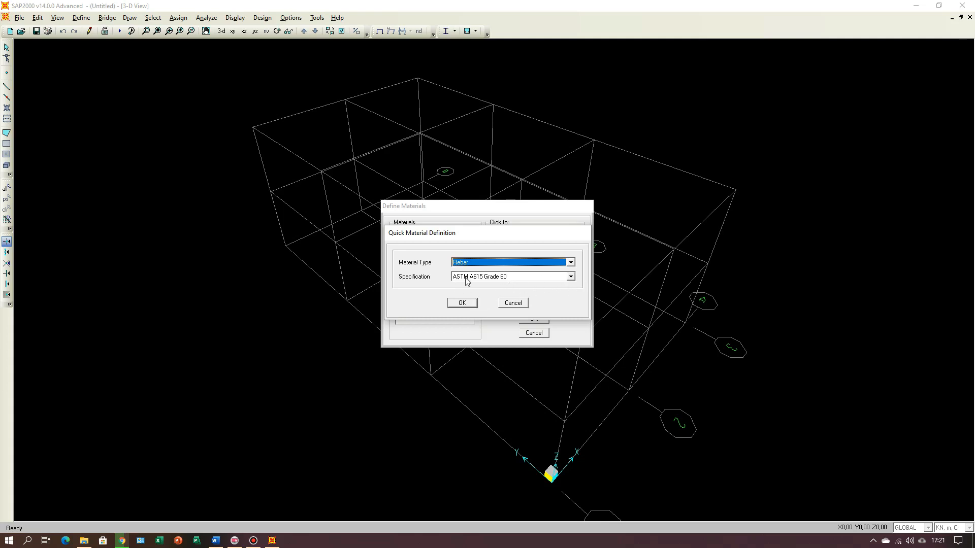
left_click(474, 304)
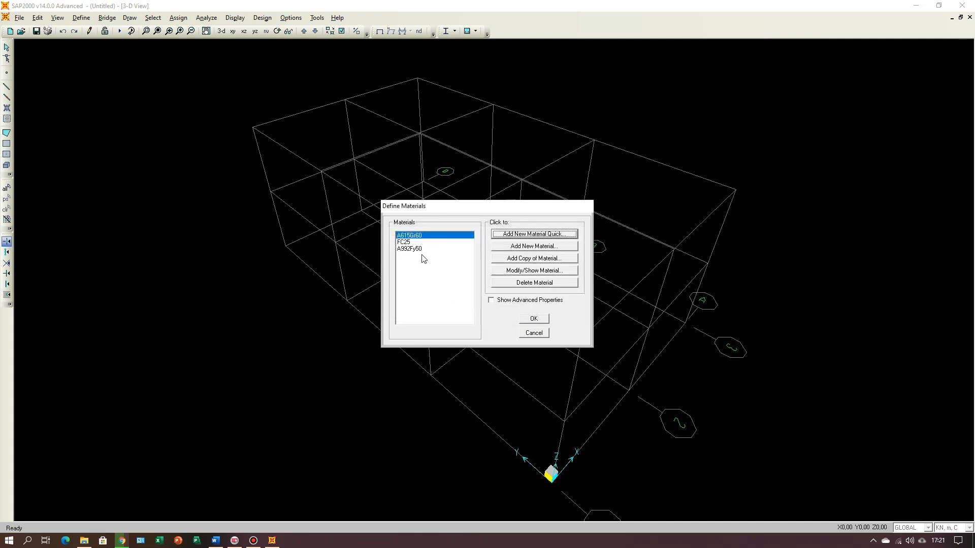
Step: Open the A615Gr60 material's properties and rename it BJTD40, checking the grade name in the Word document
left_click(539, 275)
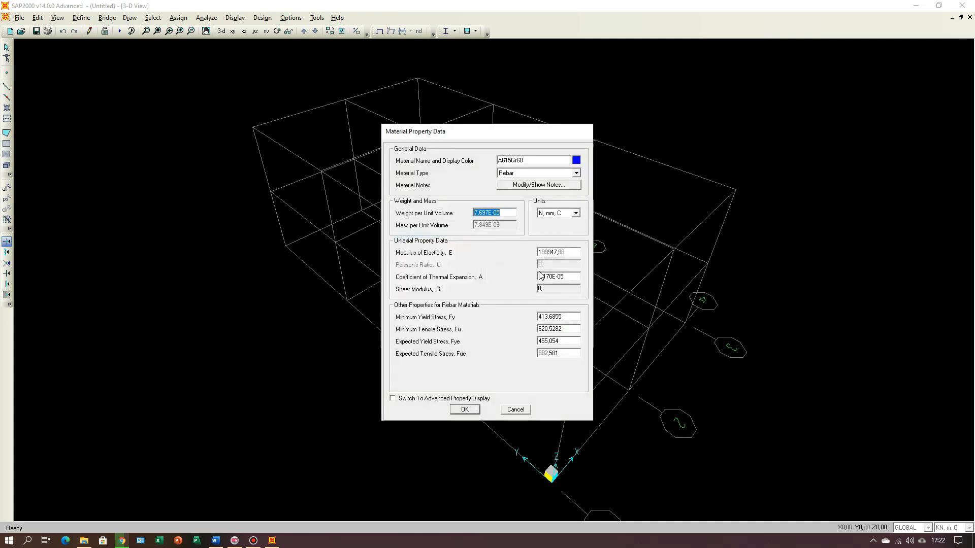
double_click(533, 162)
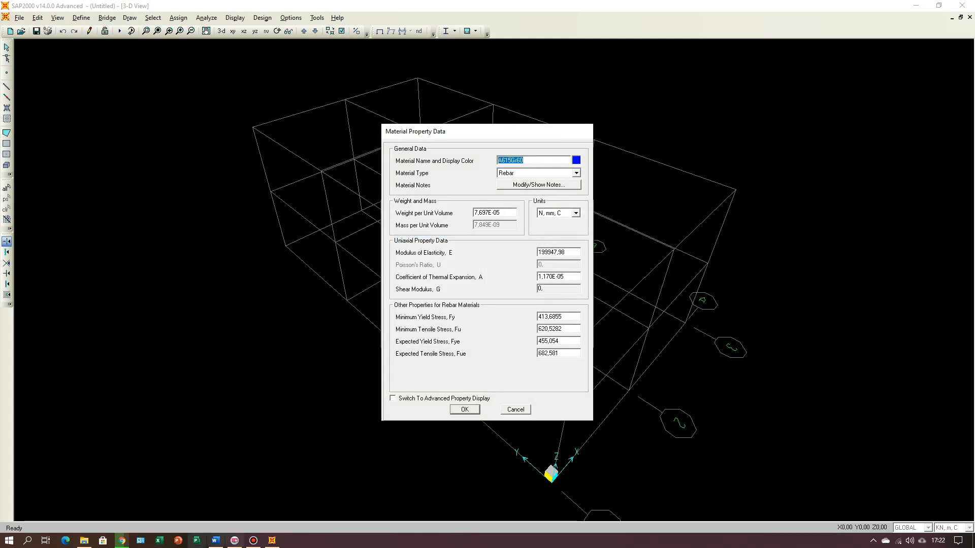
left_click(215, 541)
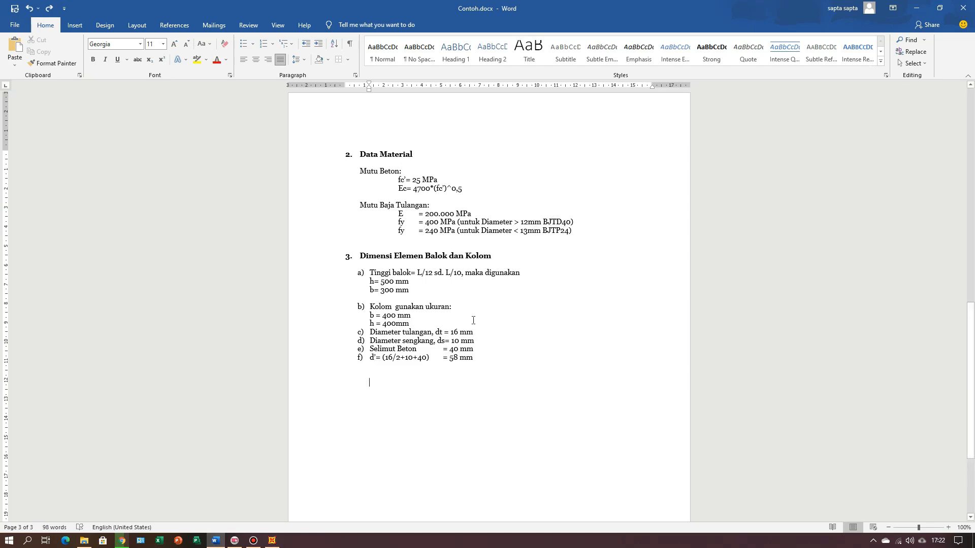
left_click(272, 541)
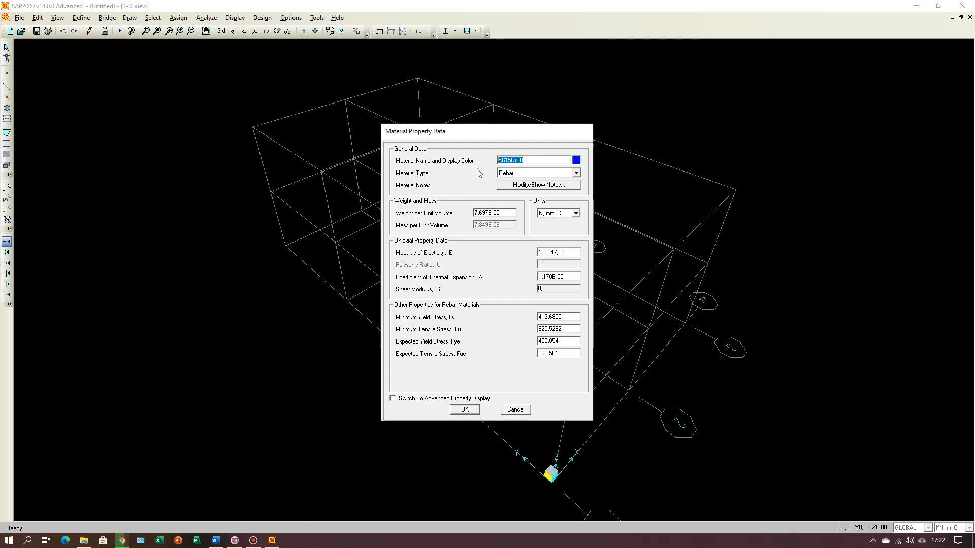
type("BJTD")
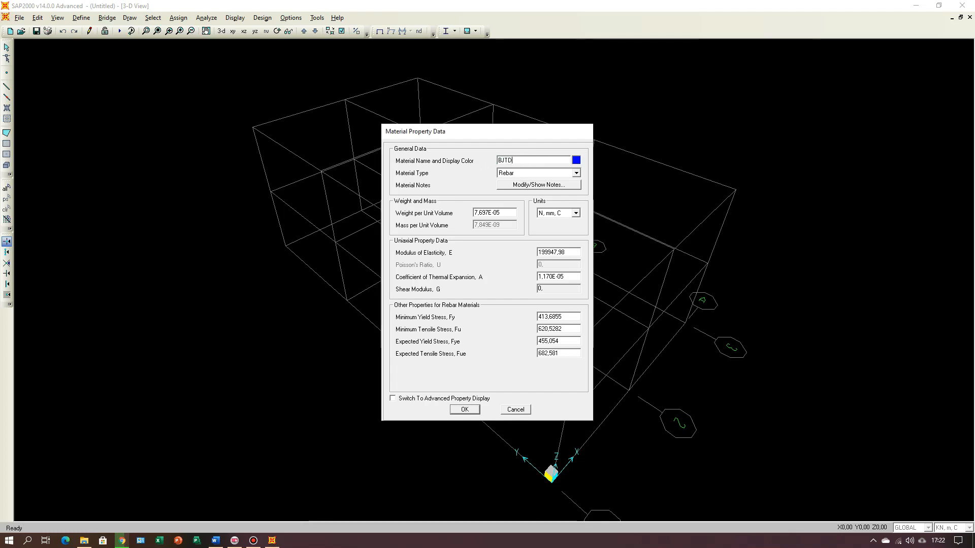
type("40")
Step: Set BJTD40's modulus of elasticity to 200000 and minimum yield stress Fy to 400 N/mm², following the Word document
left_click(216, 541)
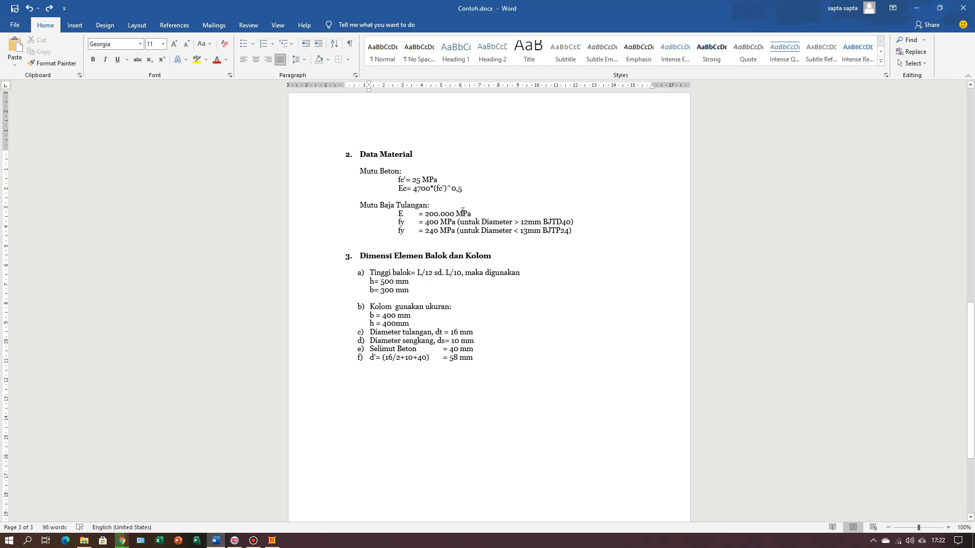
left_click(272, 541)
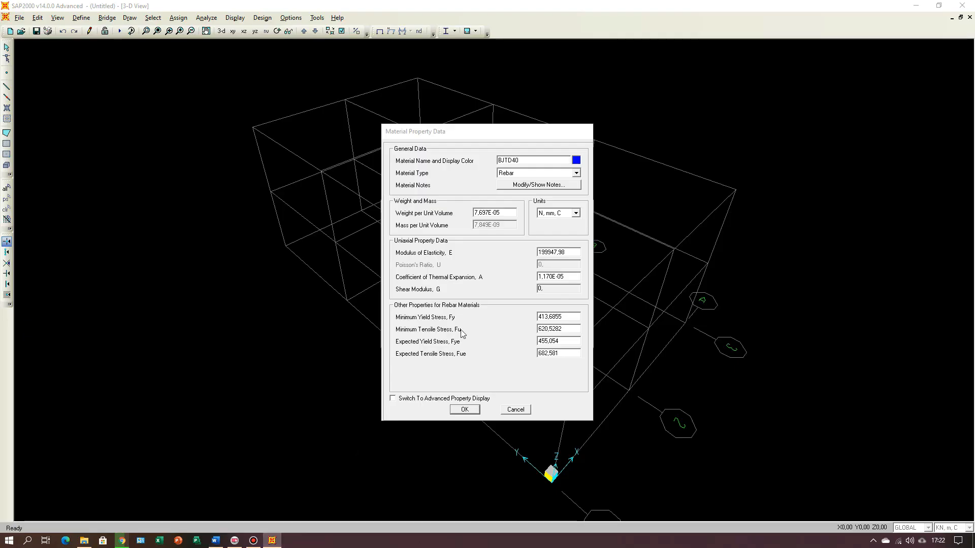
left_click(562, 253)
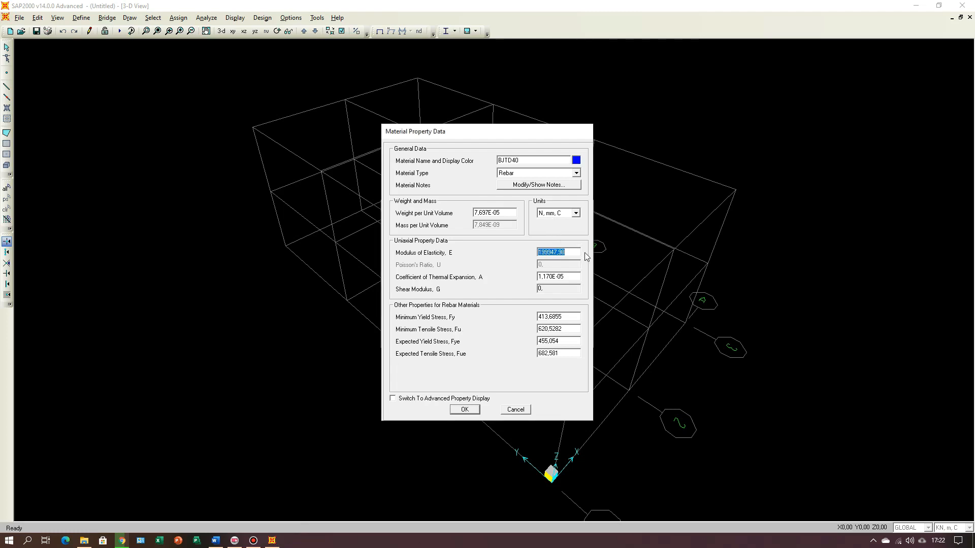
type("20")
left_click(573, 318)
type("400")
Step: Set BJTD40's minimum tensile stress Fu to 600 N/mm² and its expected yield stress Fye to 440 N/mm²
left_click(566, 328)
type("1")
type("00")
key("Return")
double_click(564, 342)
type("1*400")
key("Return")
Step: Set BJTD40's expected tensile stress Fue to 1,5*440 and apply the material properties
double_click(563, 354)
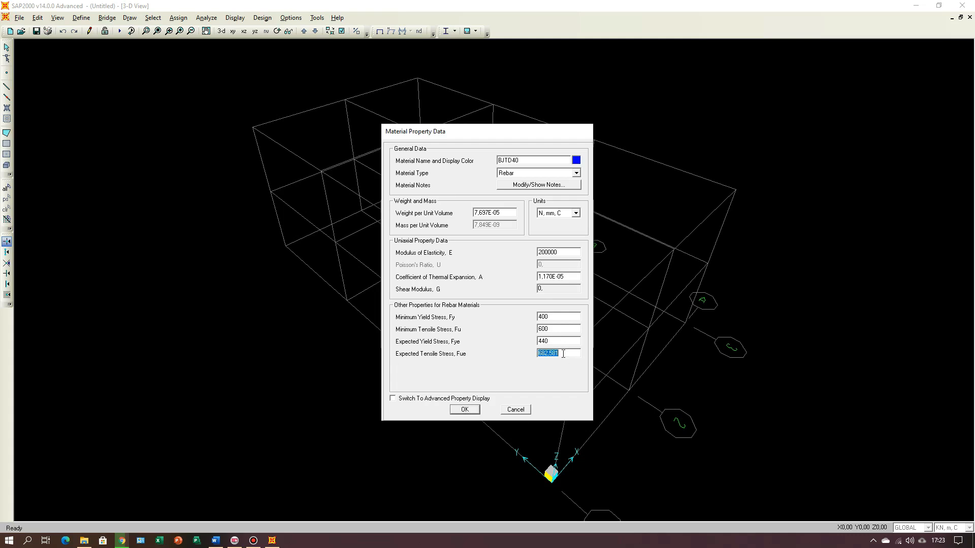
type("1,5*440")
key("Tab")
left_click(472, 413)
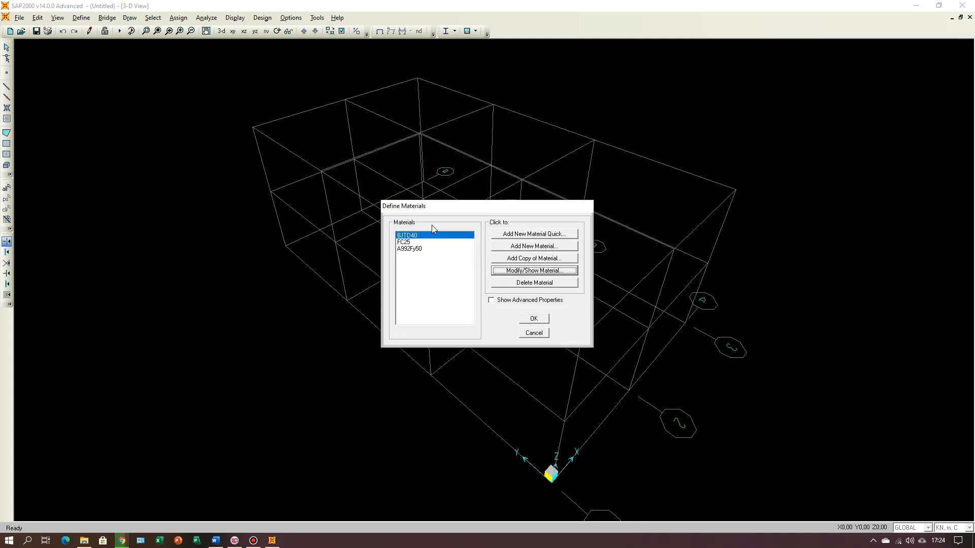
Step: Check the second rebar grade in the Word document and add a copy of BJTD40 named BJTP24
left_click(216, 540)
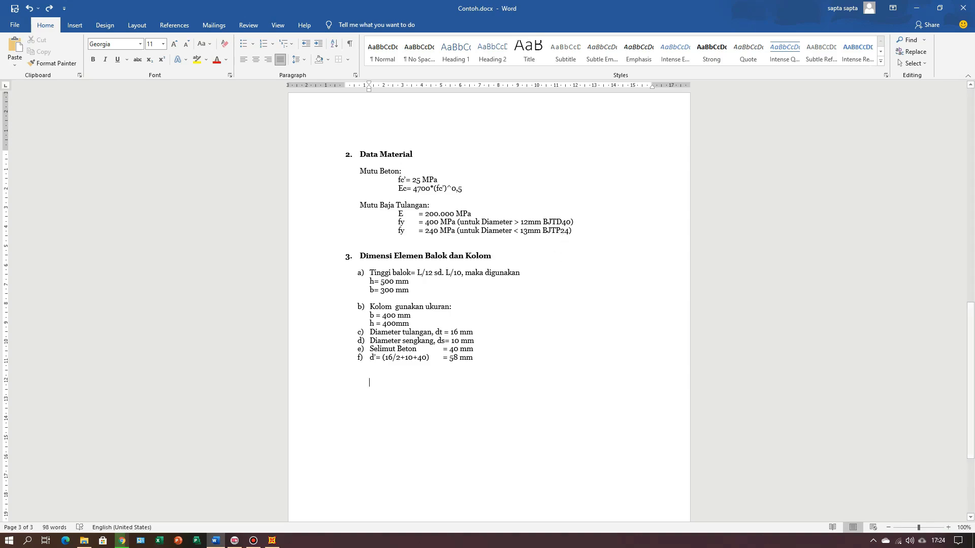
left_click(274, 541)
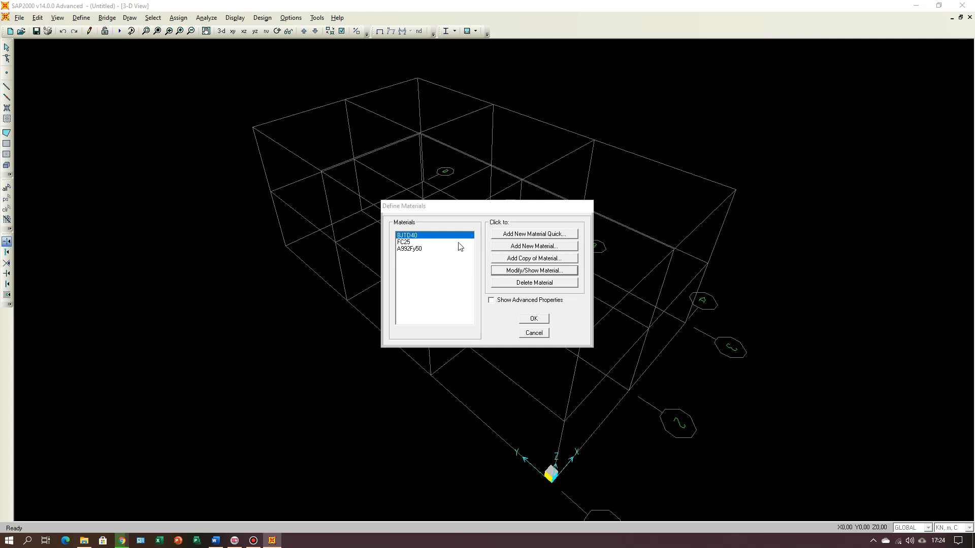
left_click(541, 262)
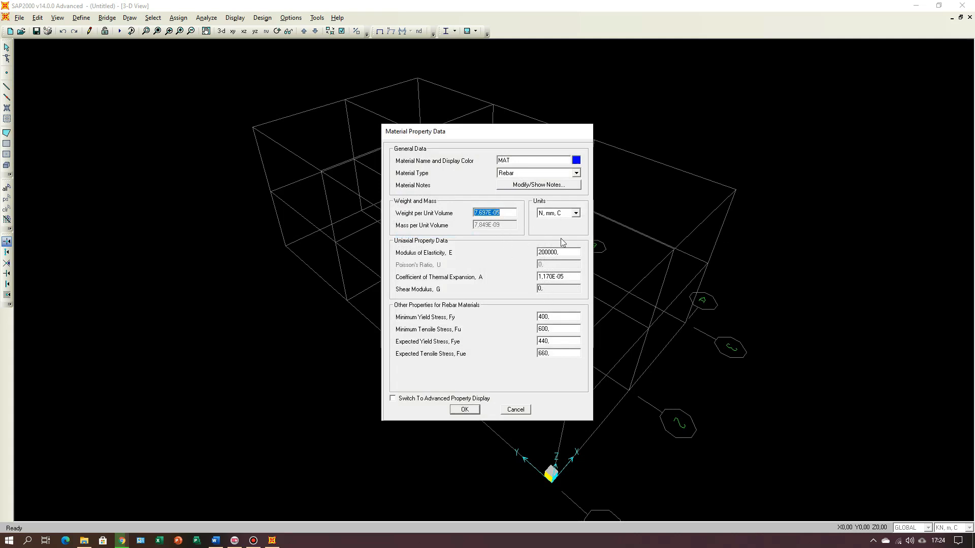
double_click(526, 161)
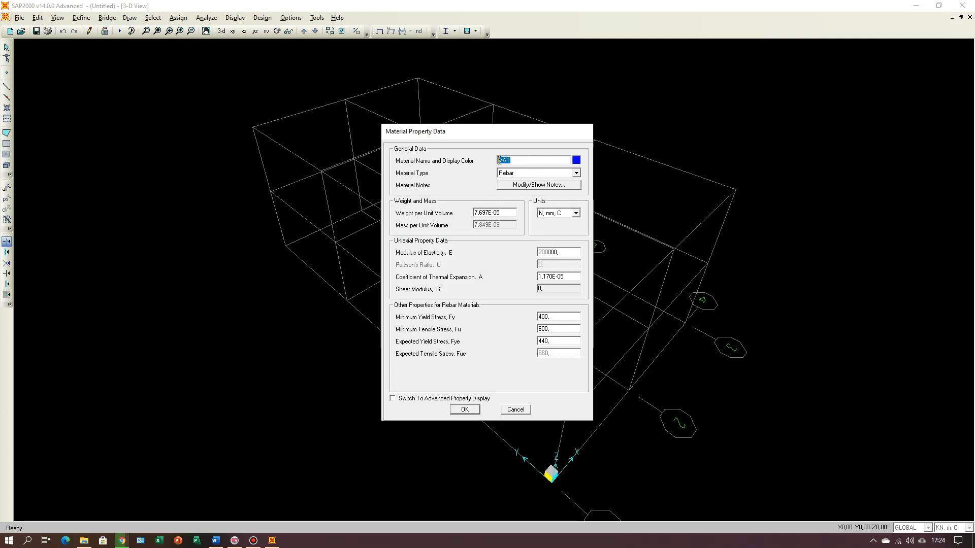
type("BJT")
Step: Set BJTP24's minimum yield stress Fy to 240 and its minimum tensile stress Fu to 1,5*240
double_click(561, 318)
type("240")
double_click(562, 330)
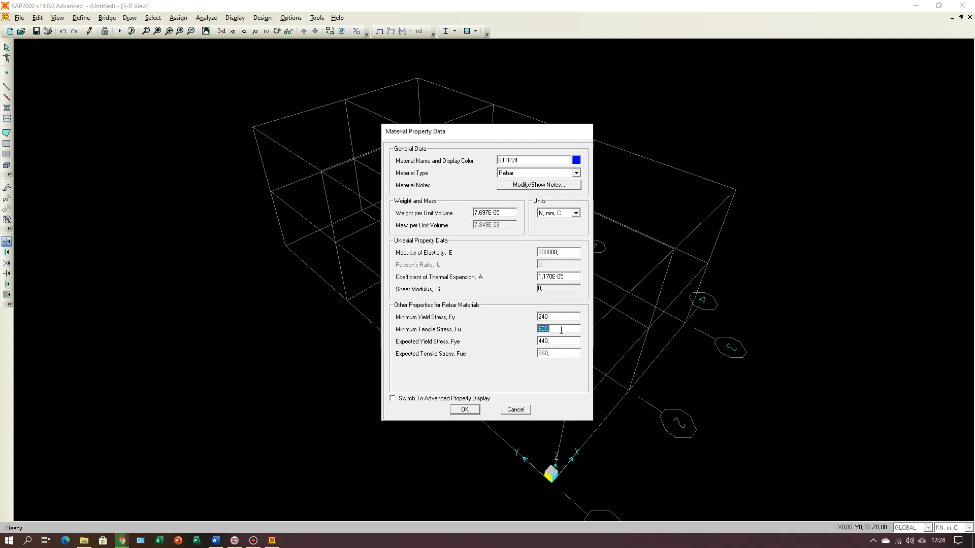
type("1,5*240")
key("Return")
Step: Set BJTP24's expected yield stress Fye to 1,1*240 and expected tensile stress Fue to 1,5*264, and apply the properties
double_click(559, 340)
type("1,1*240")
key("Return")
left_click(561, 354)
type("1,5*264")
key("Return")
left_click(473, 409)
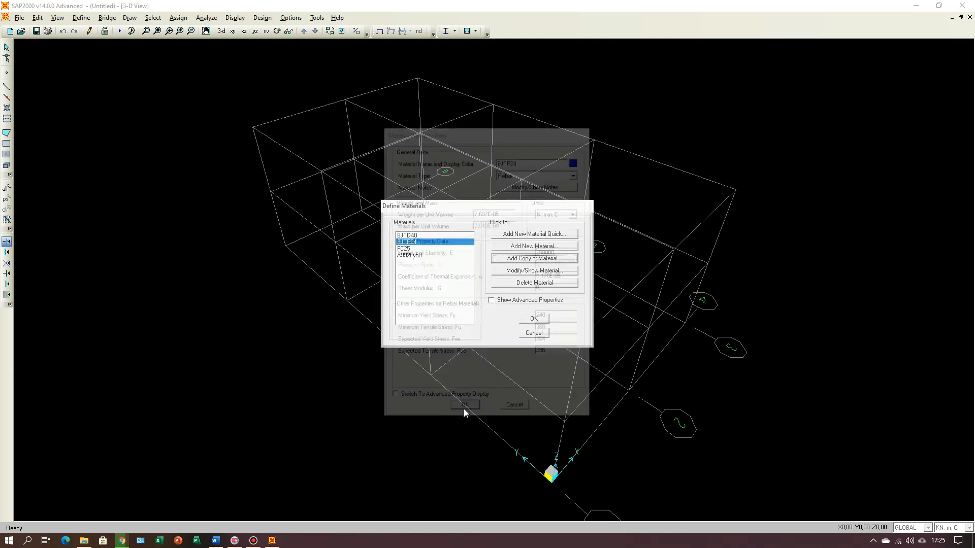
Step: Delete the A992Fy50 steel material from the materials list
left_click(416, 257)
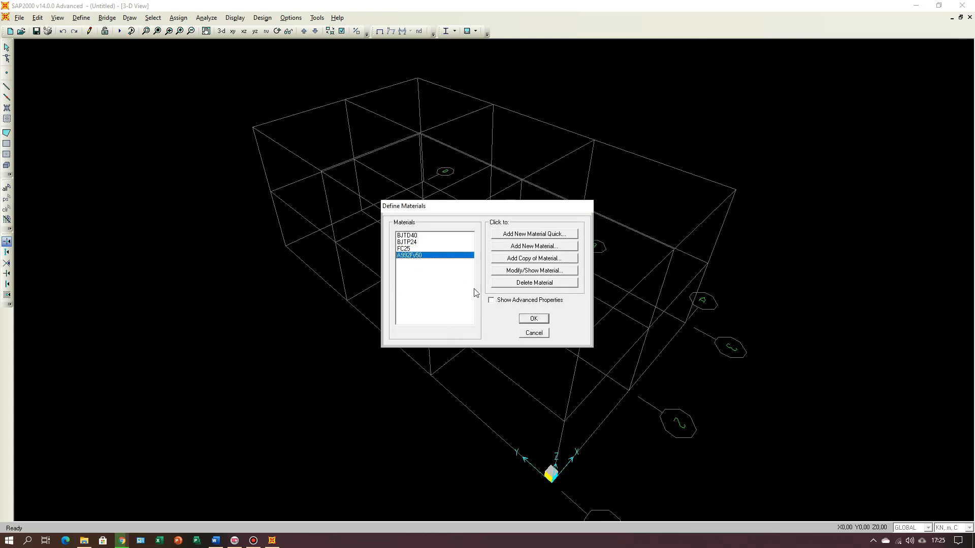
left_click(539, 283)
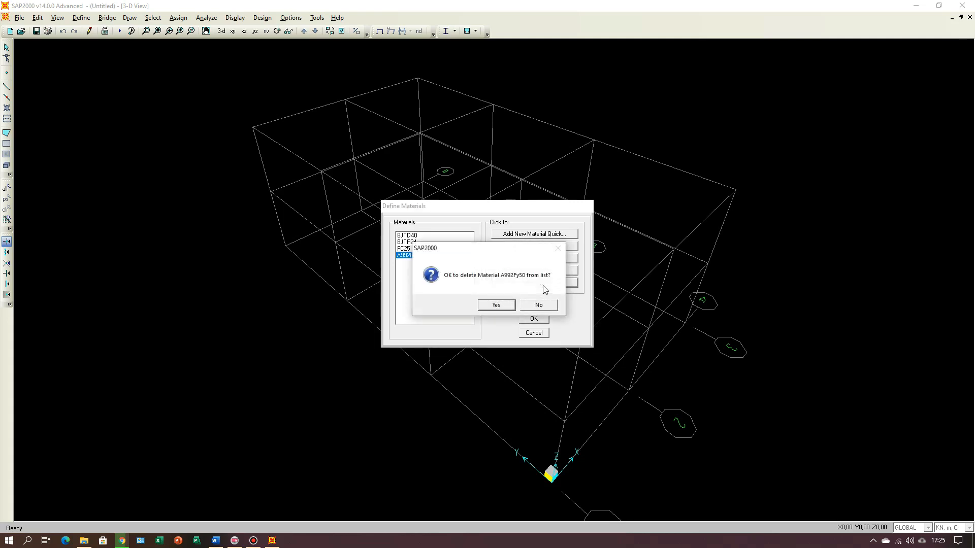
left_click(496, 304)
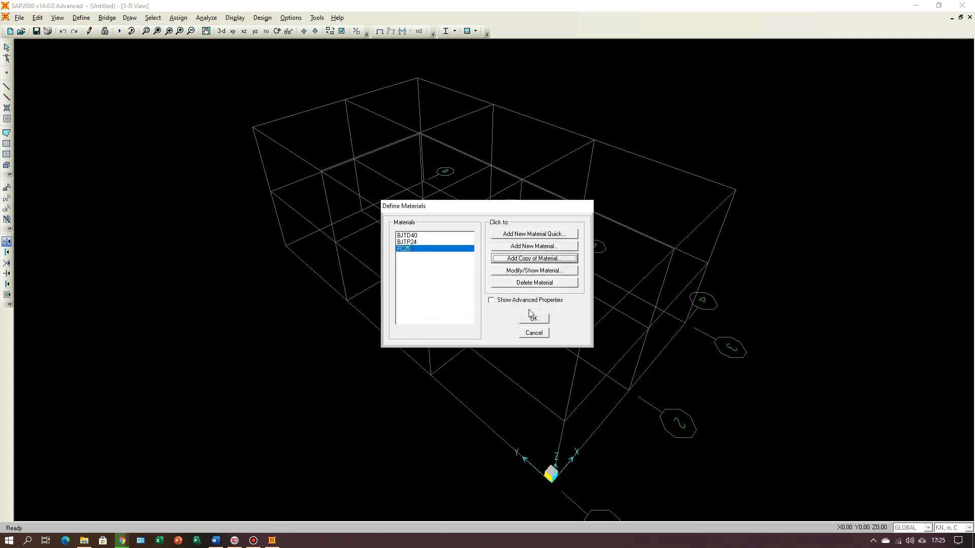
Step: Check the beam and column dimensions in the Word document, and add a new rectangular concrete frame section in SAP2000
left_click(215, 541)
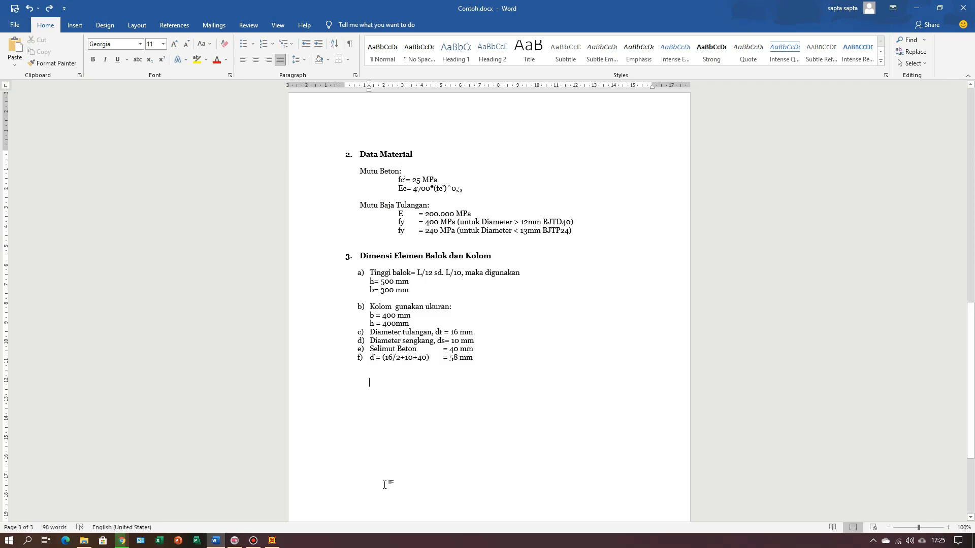
left_click(275, 541)
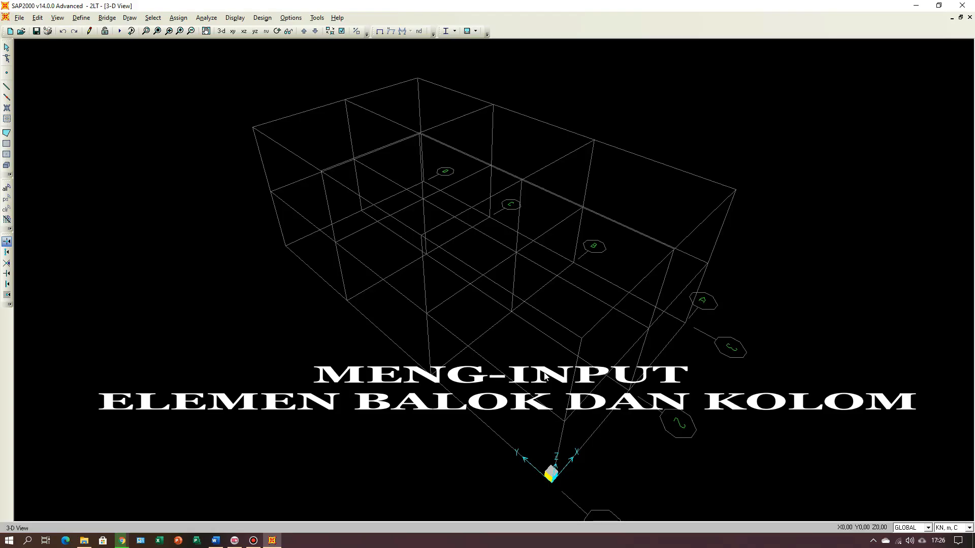
left_click(272, 541)
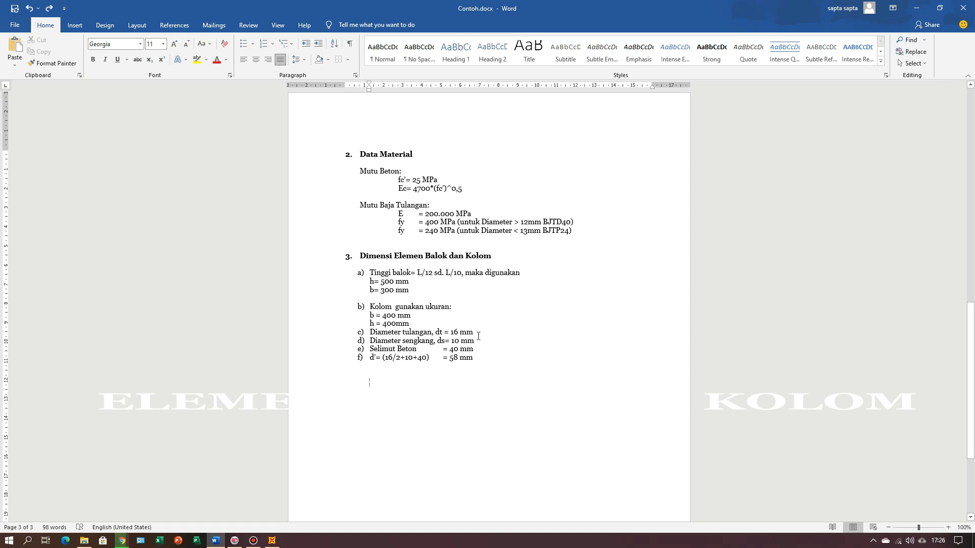
left_click(274, 543)
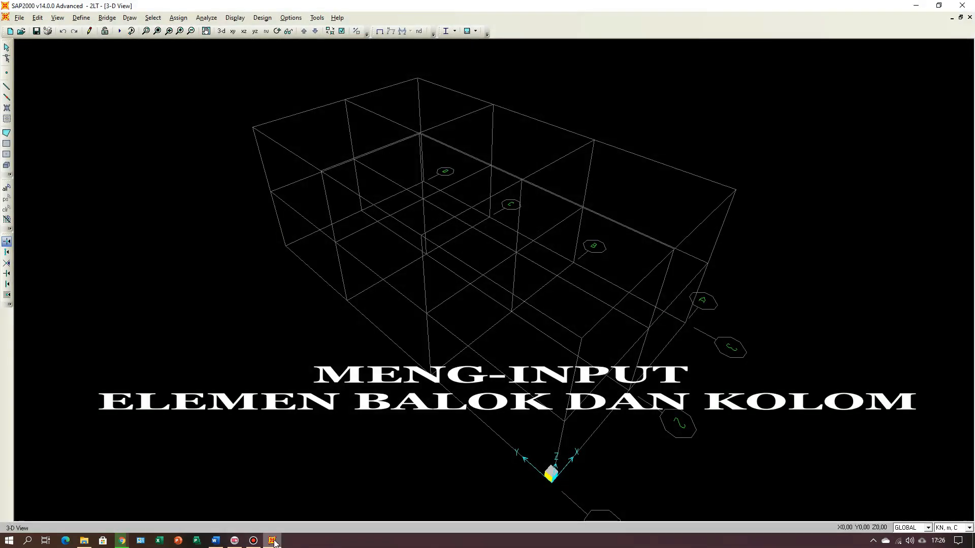
left_click(82, 17)
mouse_move(106, 49)
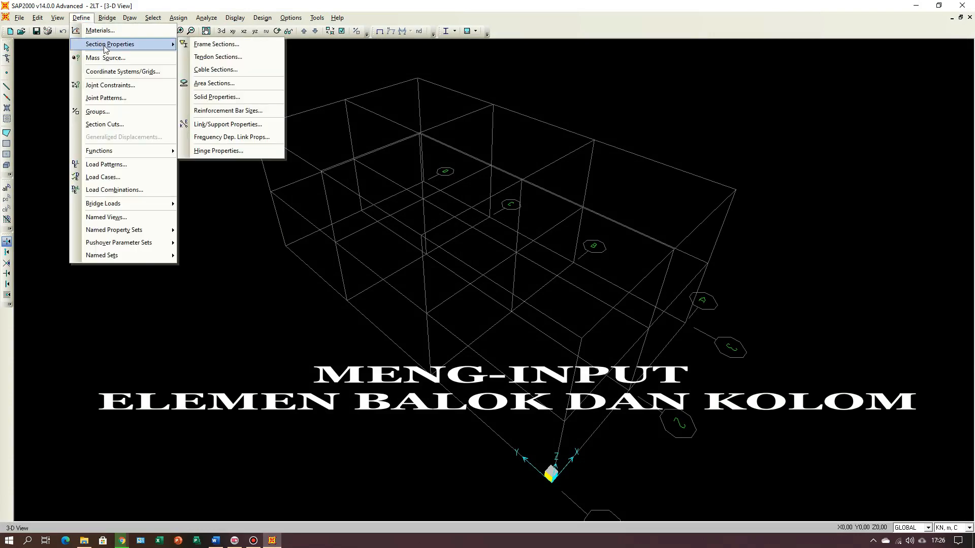
left_click(217, 45)
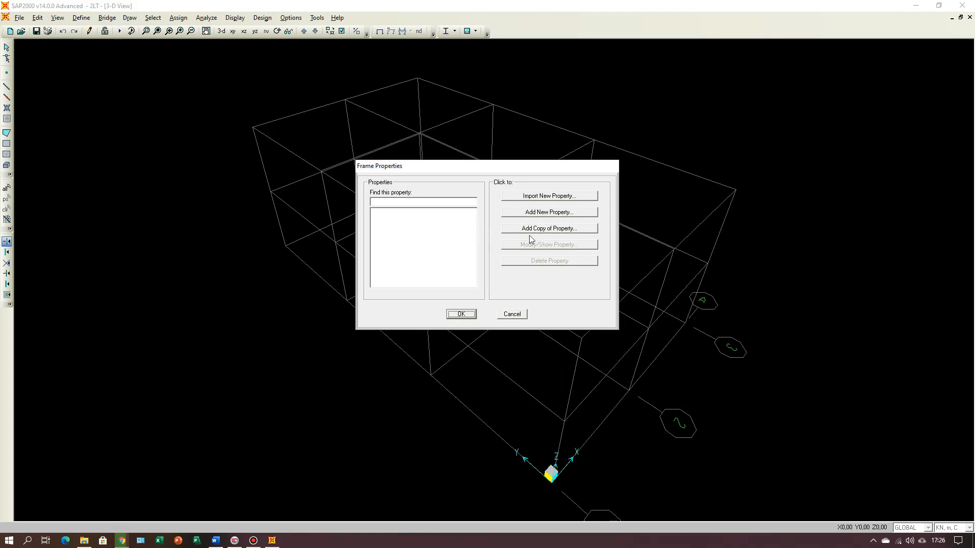
left_click(562, 217)
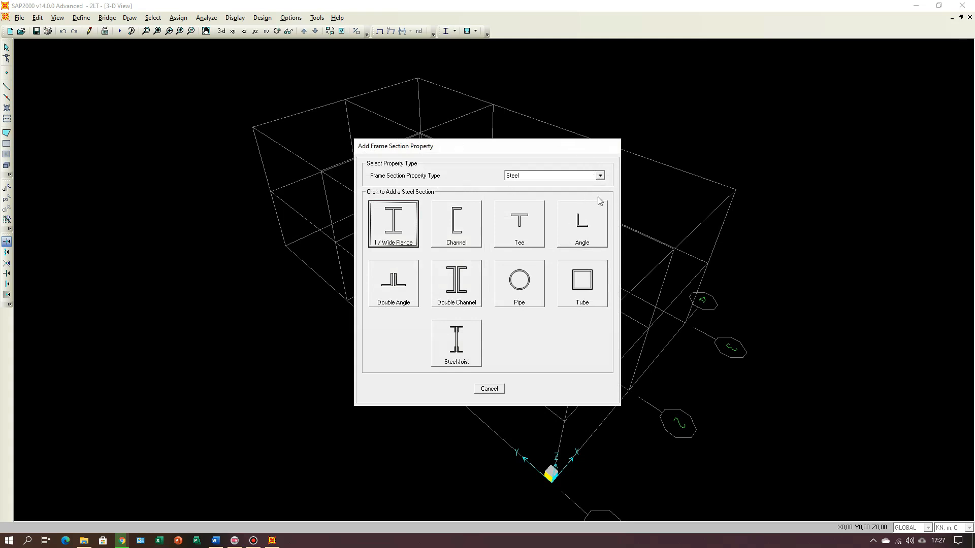
left_click(600, 176)
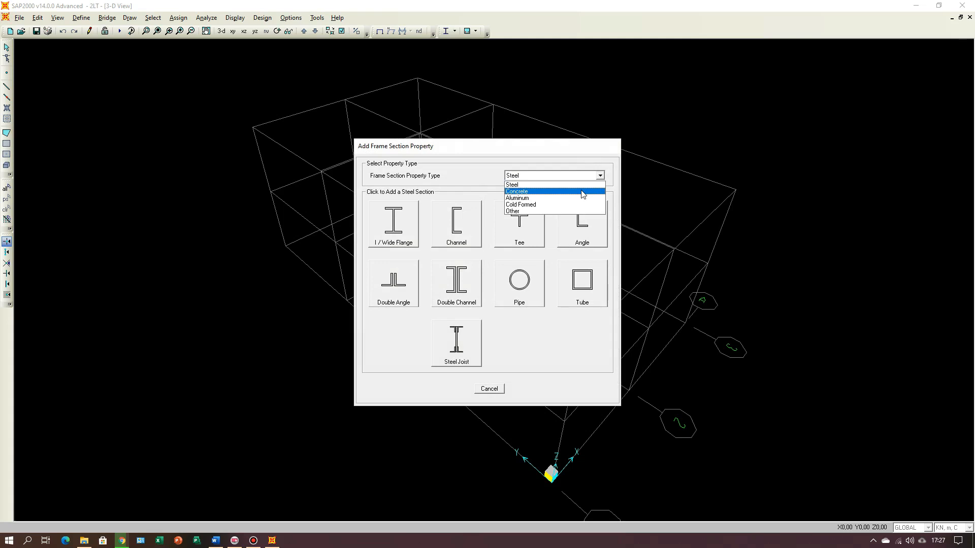
left_click(581, 192)
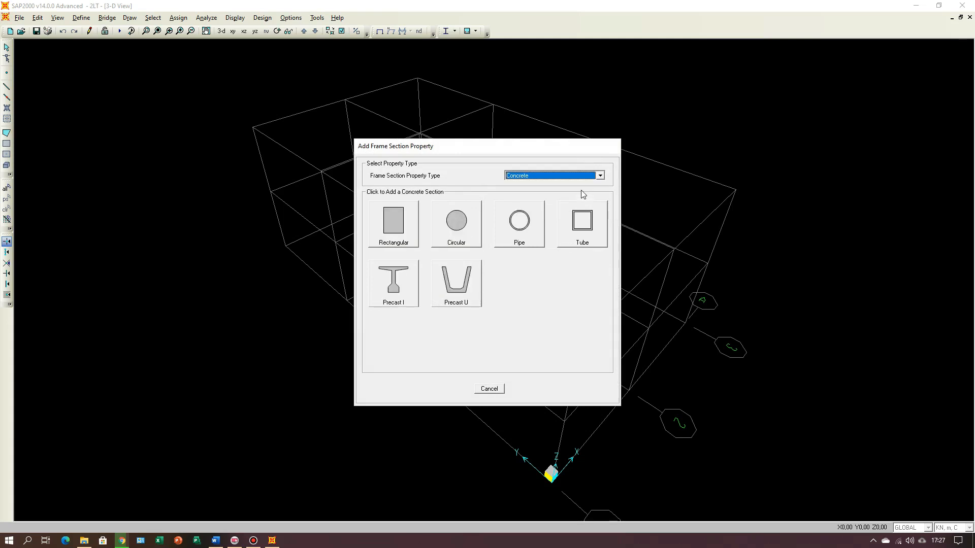
left_click(388, 235)
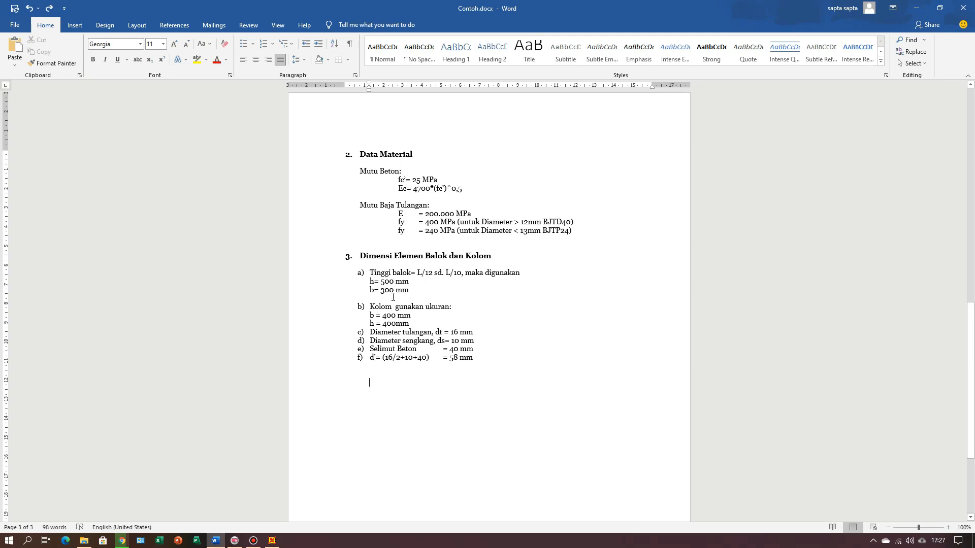
Step: Set the rectangular section's depth to 0,5 and width to 0,3, name it B30/50 and keep FC25 as its material
left_click(272, 541)
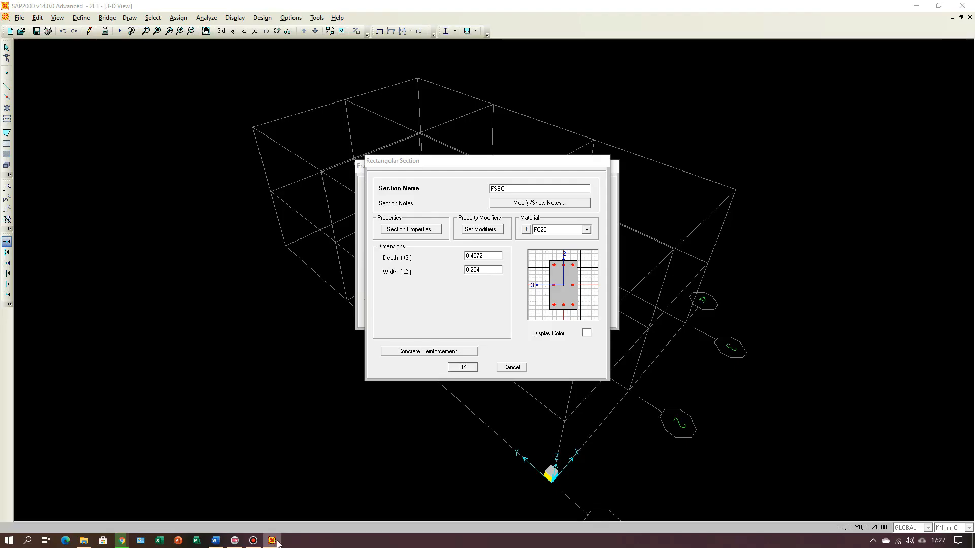
double_click(490, 255)
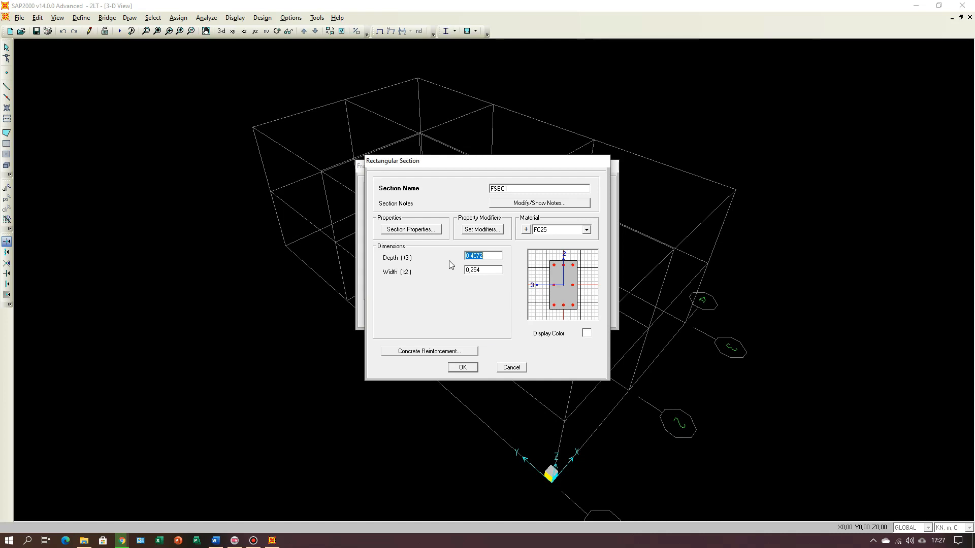
left_click(486, 256)
left_click_drag(486, 256, 469, 257)
type("5")
left_click(486, 270)
left_click(488, 270)
left_click_drag(523, 189, 484, 193)
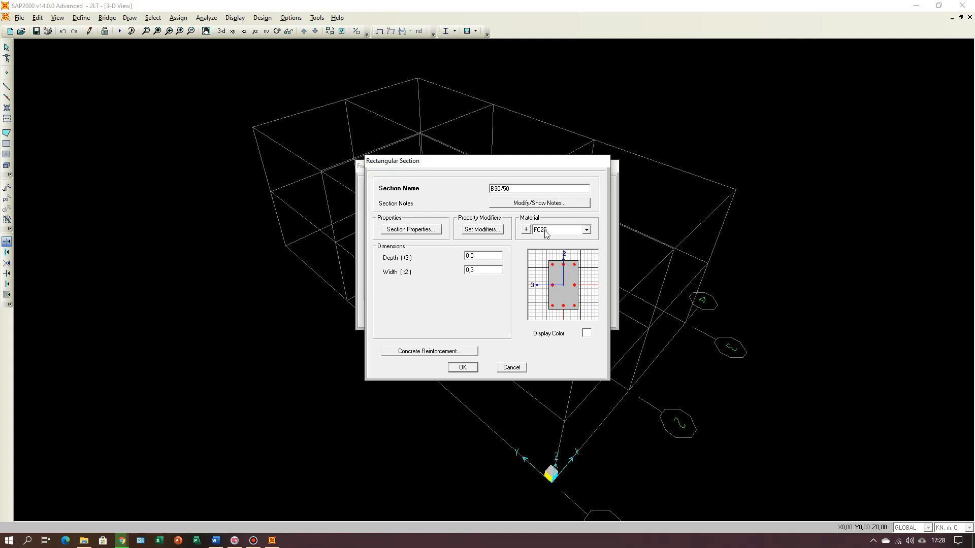
left_click(587, 231)
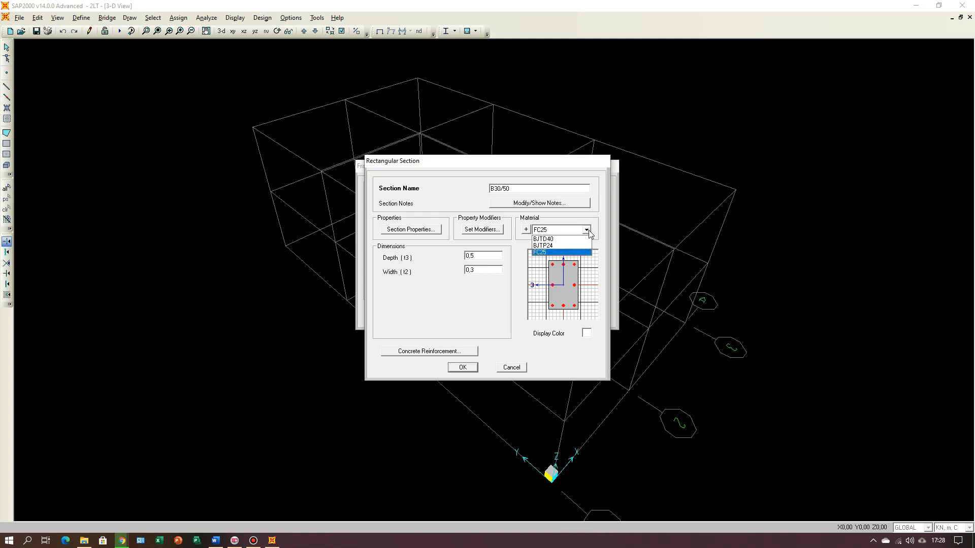
left_click(588, 232)
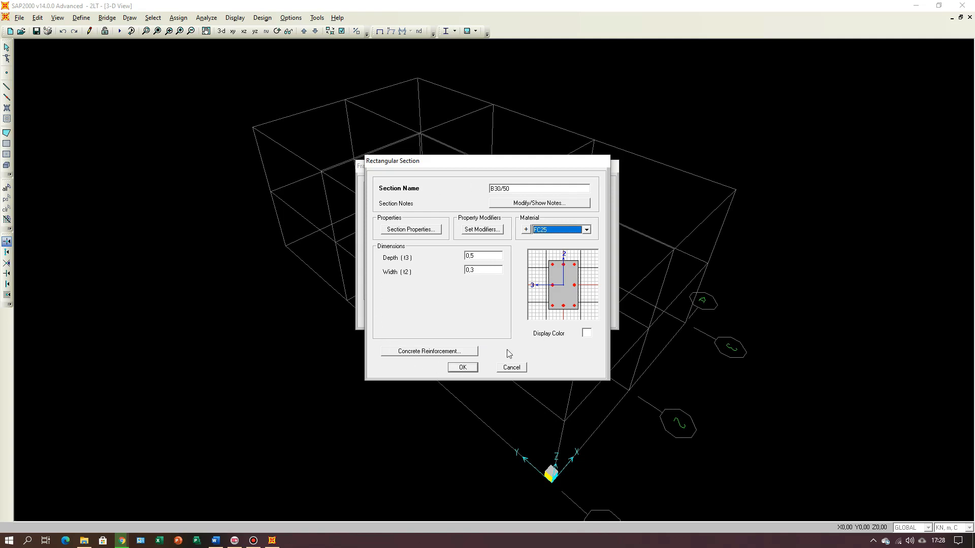
Step: Check the rebar grades in the Word document and set B30/50's longitudinal bars to BJTD40 and its confinement bars to BJTP24
left_click(428, 352)
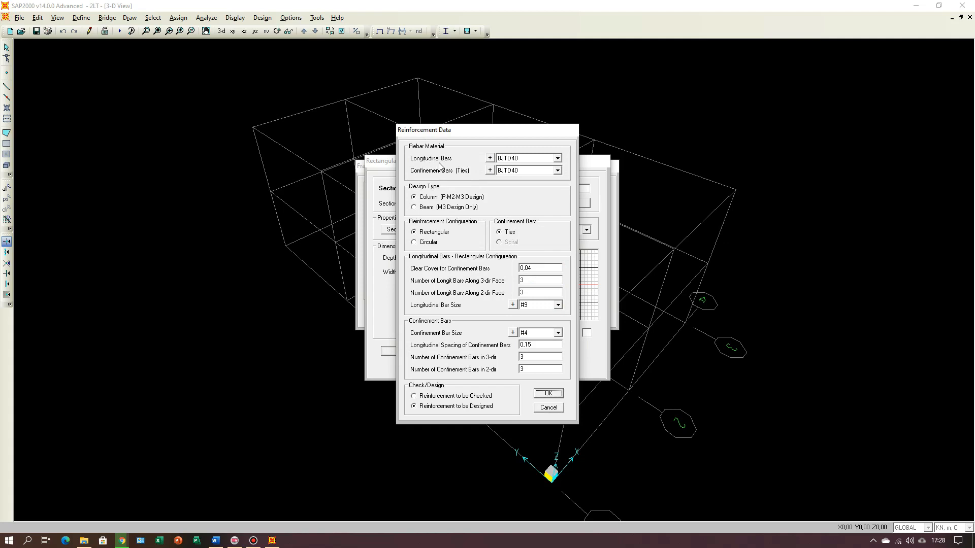
left_click(215, 540)
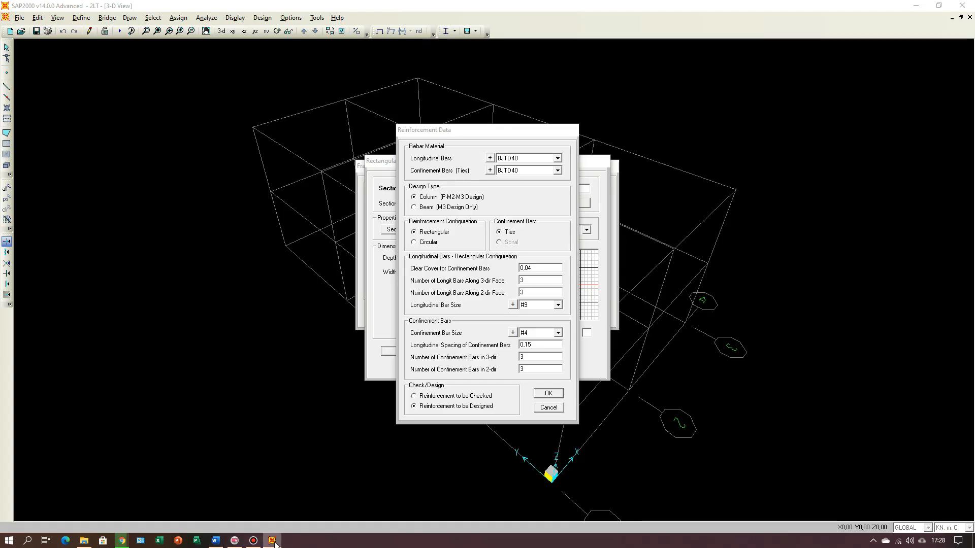
key("alt+Tab")
left_click(558, 159)
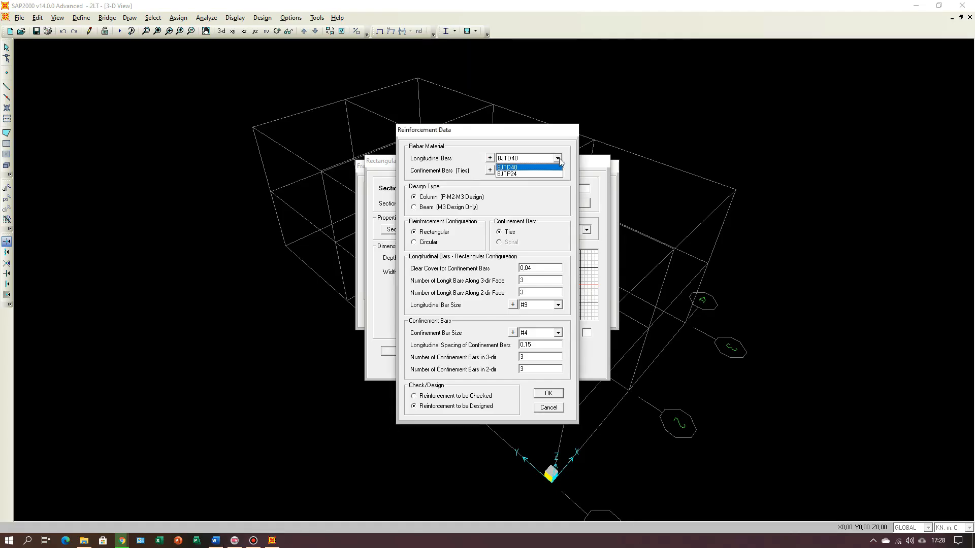
left_click(560, 159)
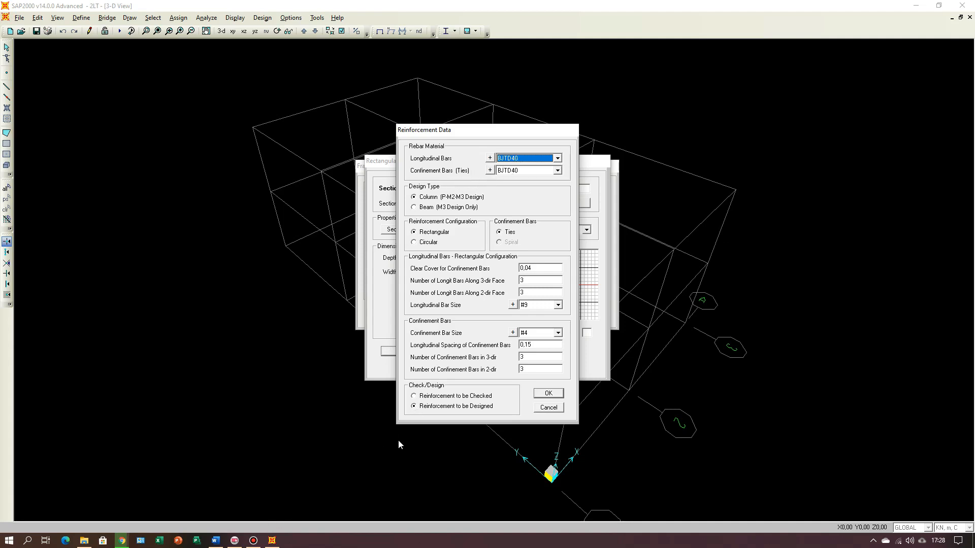
left_click(216, 540)
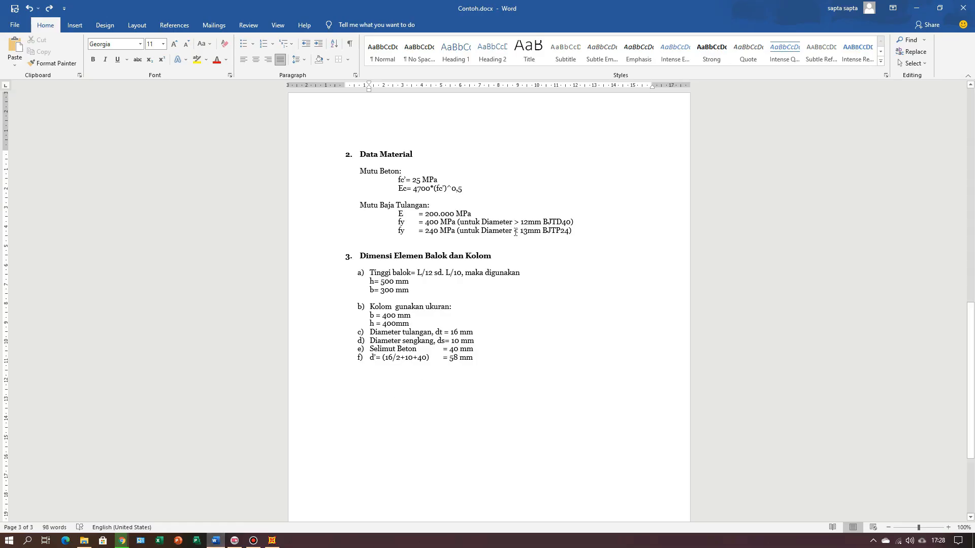
left_click(272, 540)
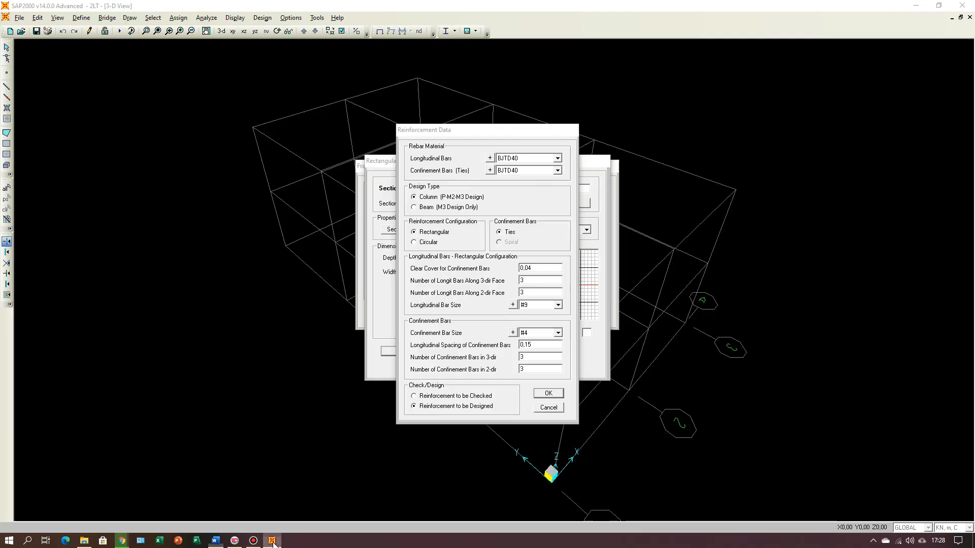
left_click(558, 170)
left_click(525, 186)
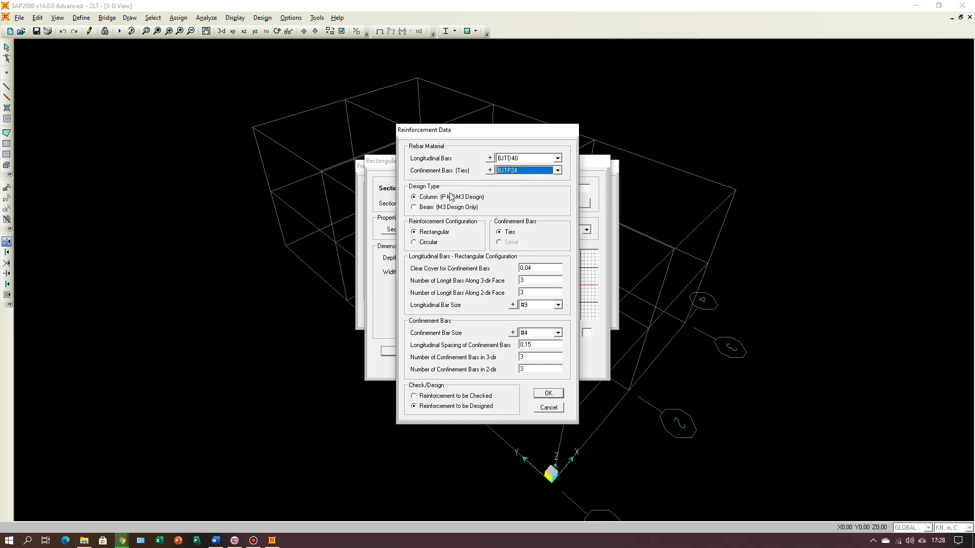
Step: Set B30/50's design type to Beam, its top and bottom rebar-centre cover to the Word document's d' of 58 mm, and accept the section
left_click(414, 208)
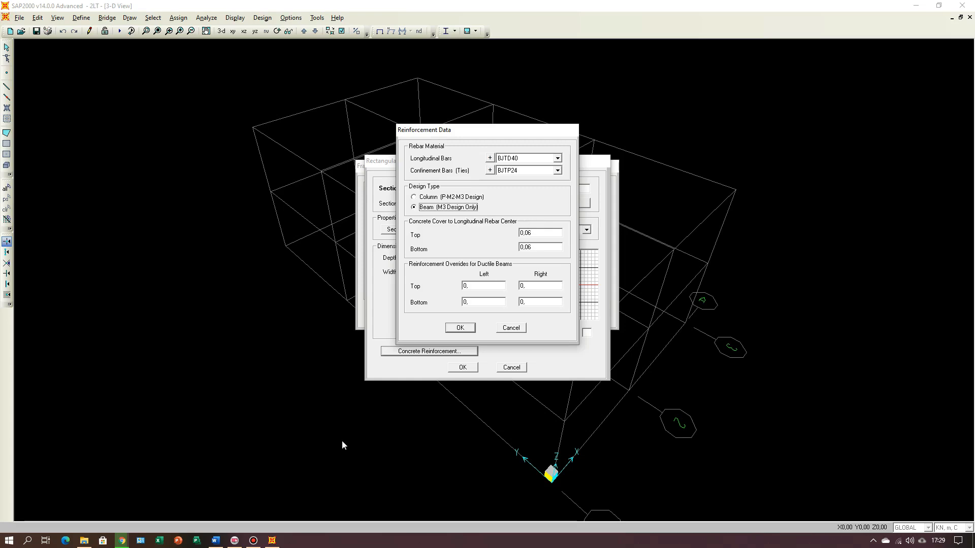
left_click(216, 541)
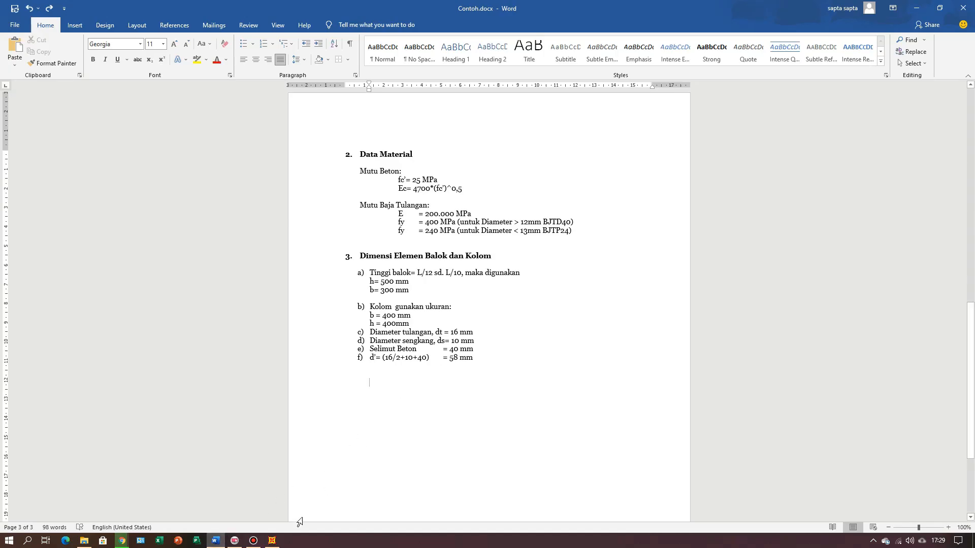
left_click(272, 541)
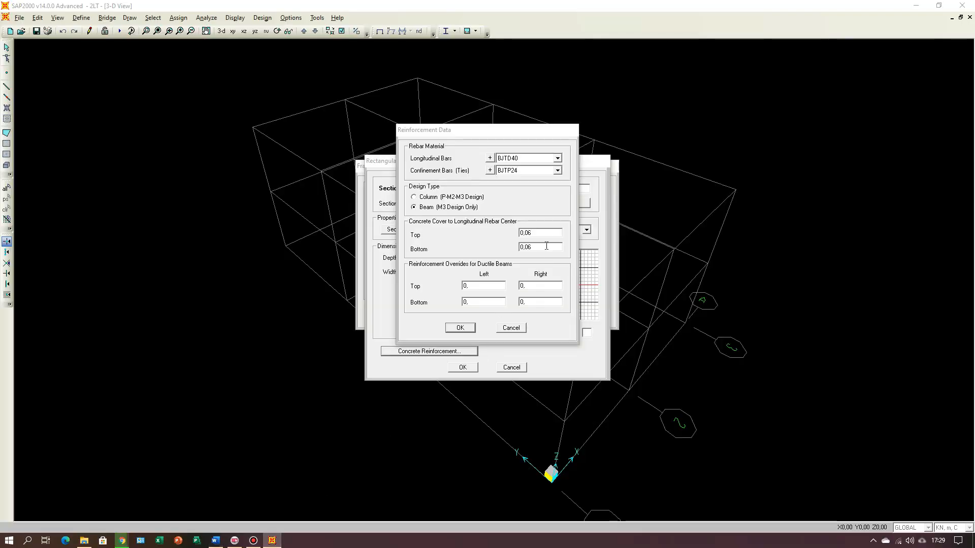
left_click(544, 232)
left_click(544, 232)
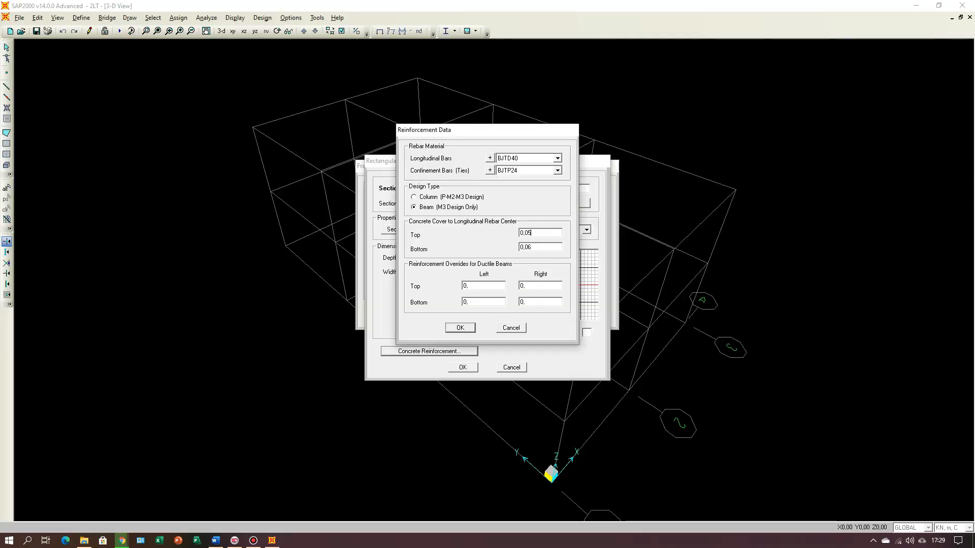
left_click(547, 246)
left_click(547, 246)
left_click(460, 328)
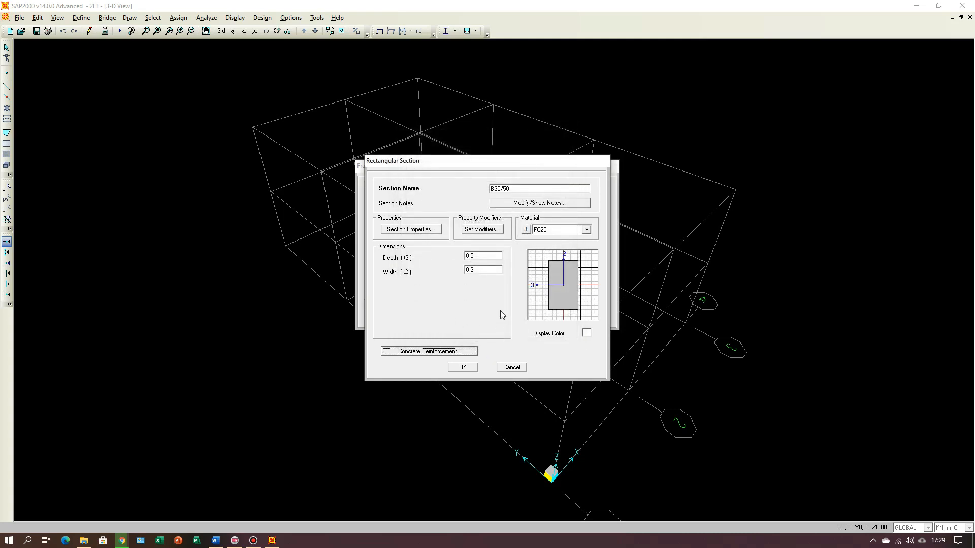
left_click(462, 368)
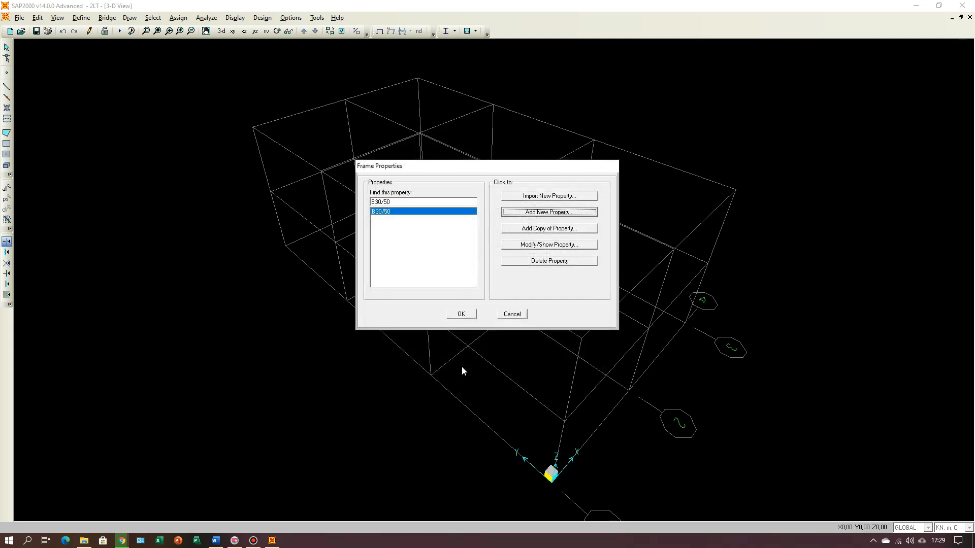
Step: Check the beam plans in the Word document and add a copy of B30/50 named B15/50 with its width changed to match
left_click(216, 540)
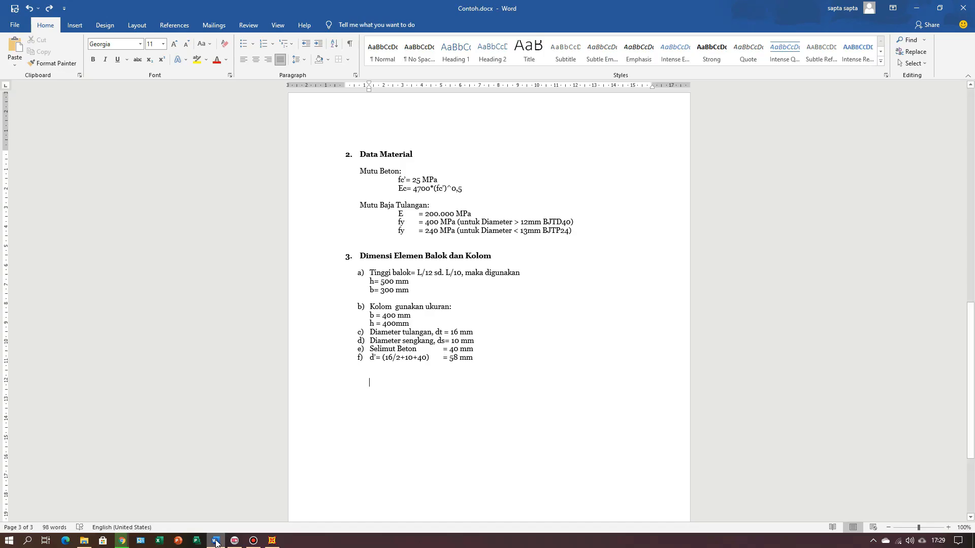
scroll(401, 381, "up", 8)
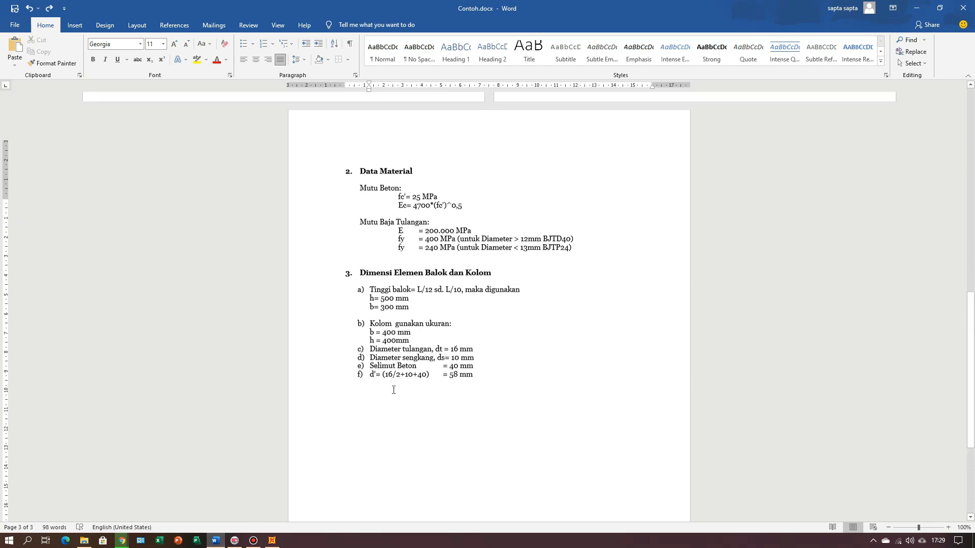
scroll(401, 376, "up", 5)
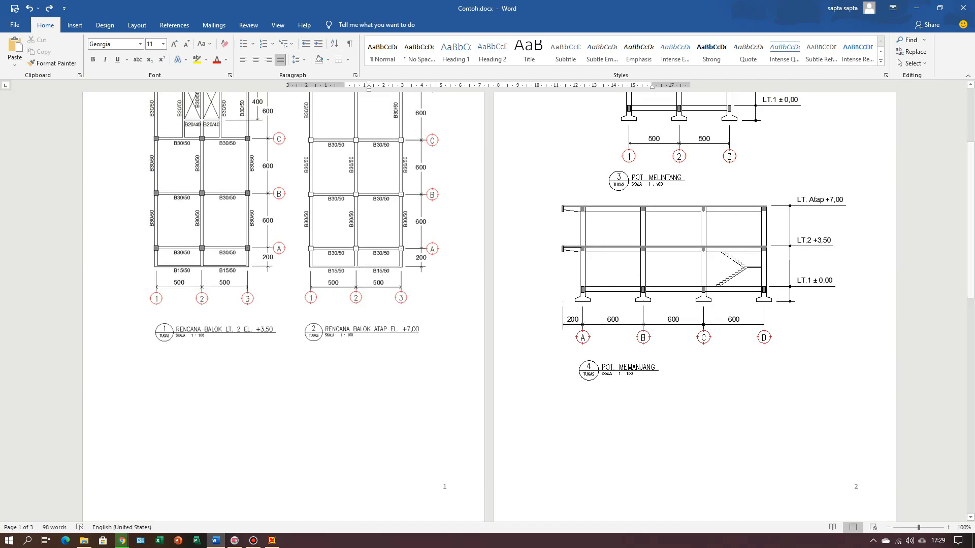
left_click(272, 540)
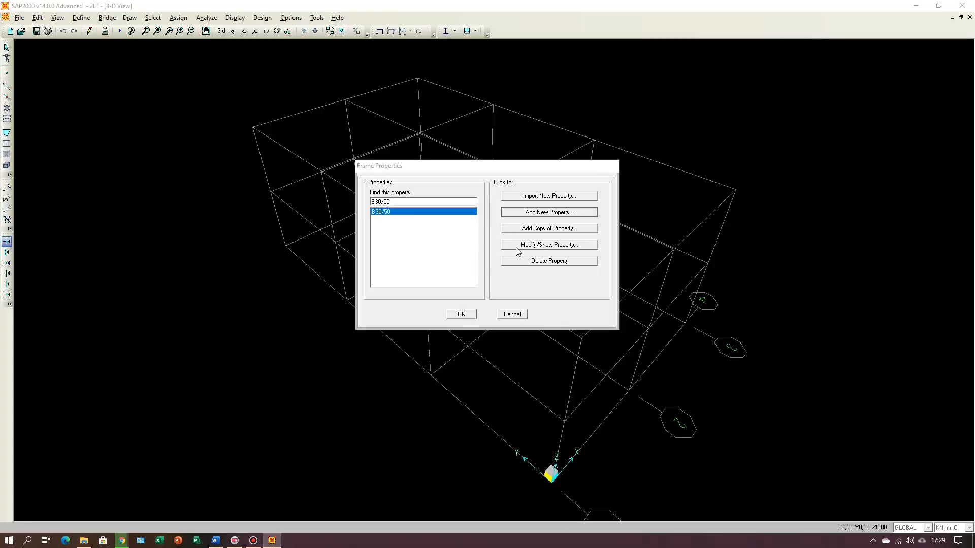
left_click(546, 231)
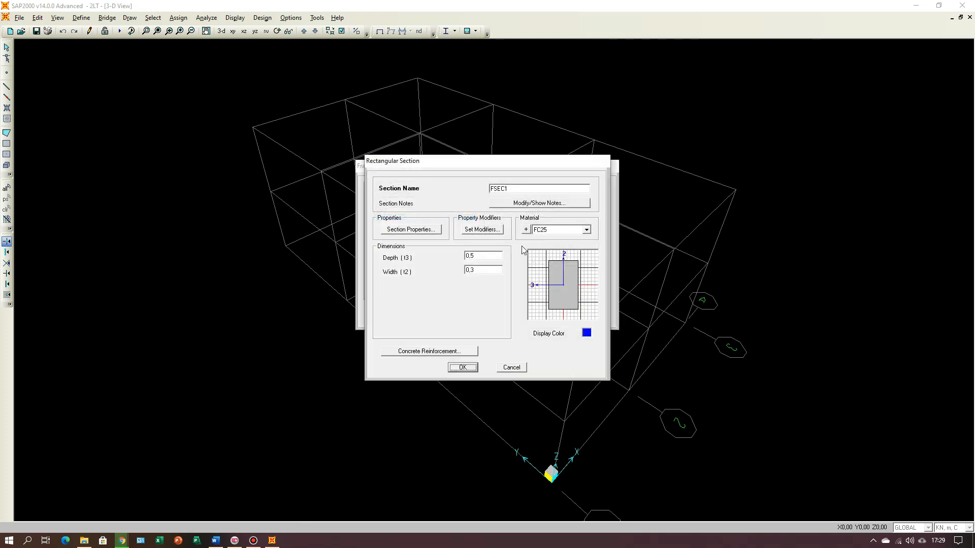
left_click_drag(523, 188, 478, 199)
type("B15/50")
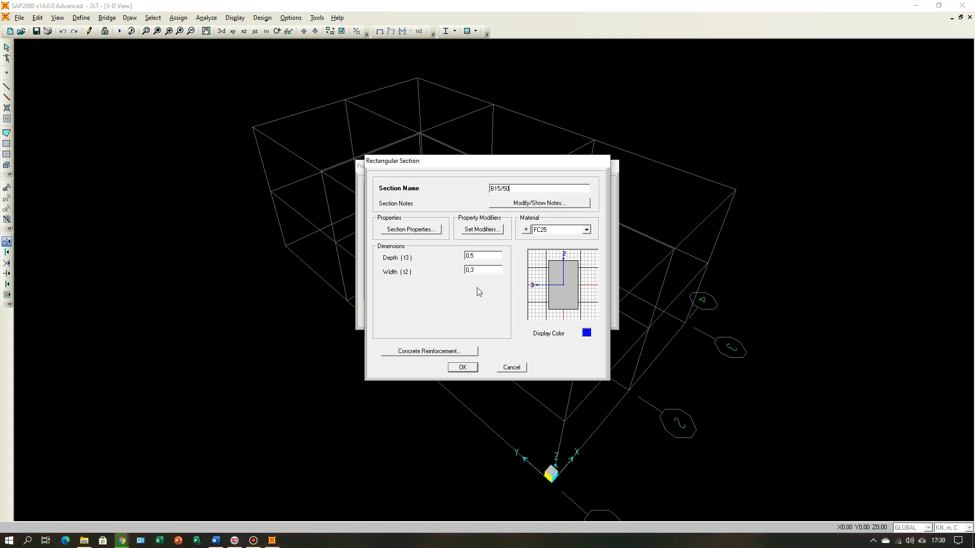
left_click(485, 270)
left_click(470, 368)
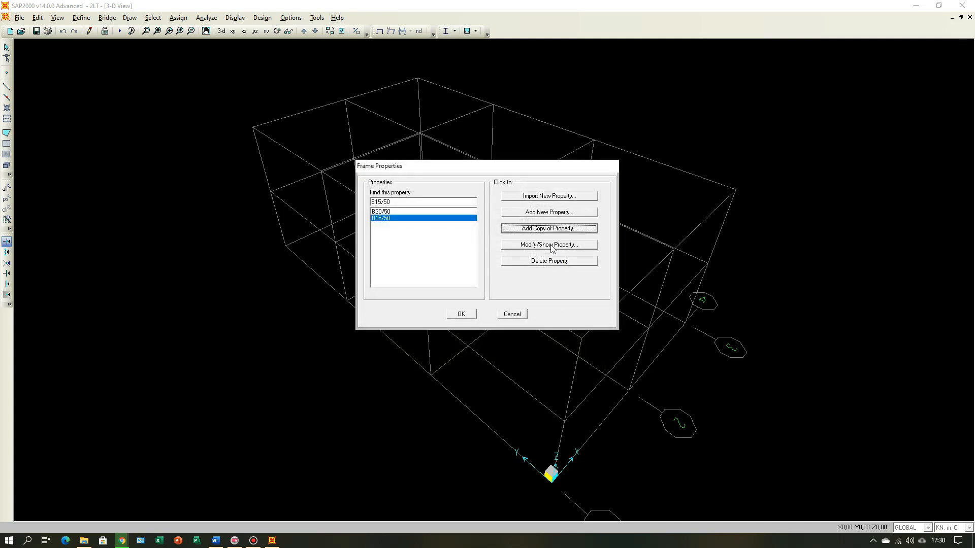
Step: Review the section definitions of B30/50 and B15/50, accepting each without changes
left_click(390, 213)
left_click(553, 247)
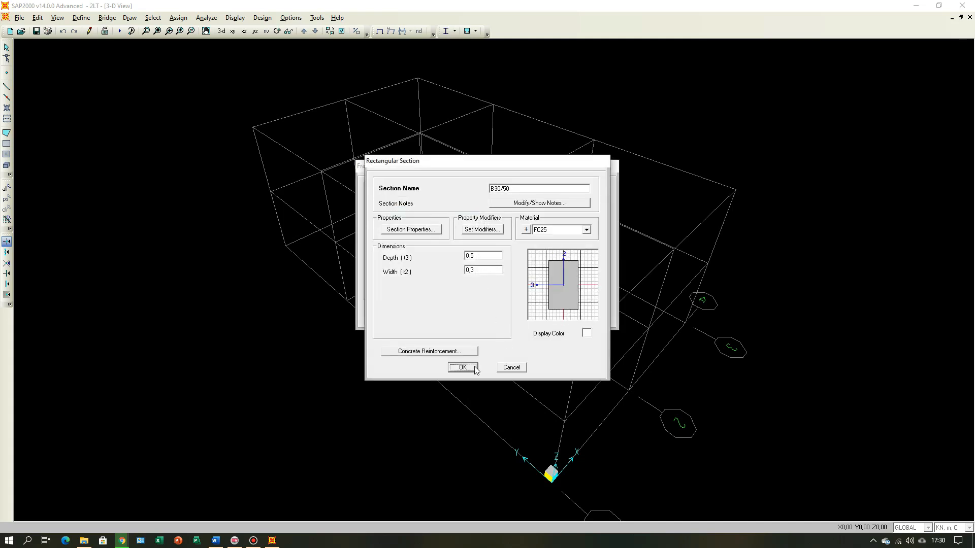
left_click(462, 367)
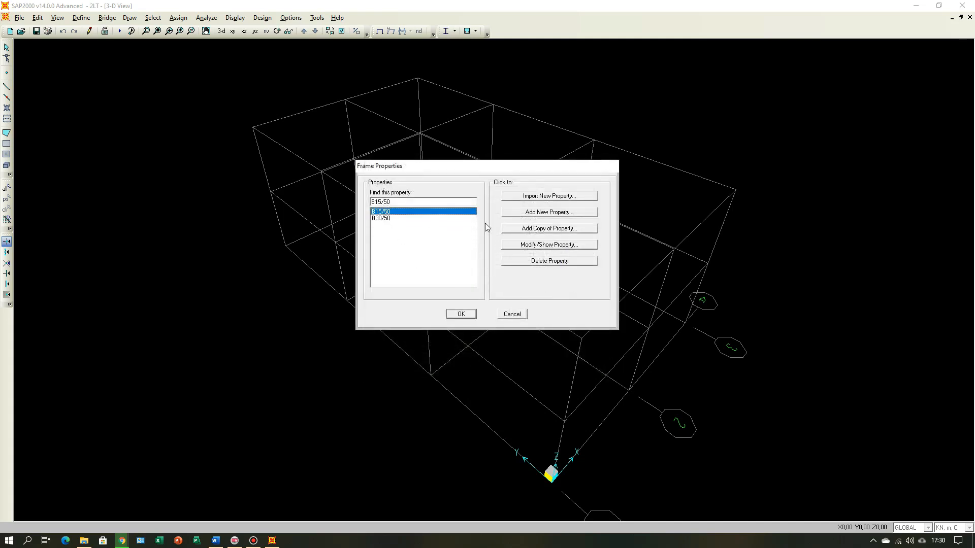
left_click(529, 245)
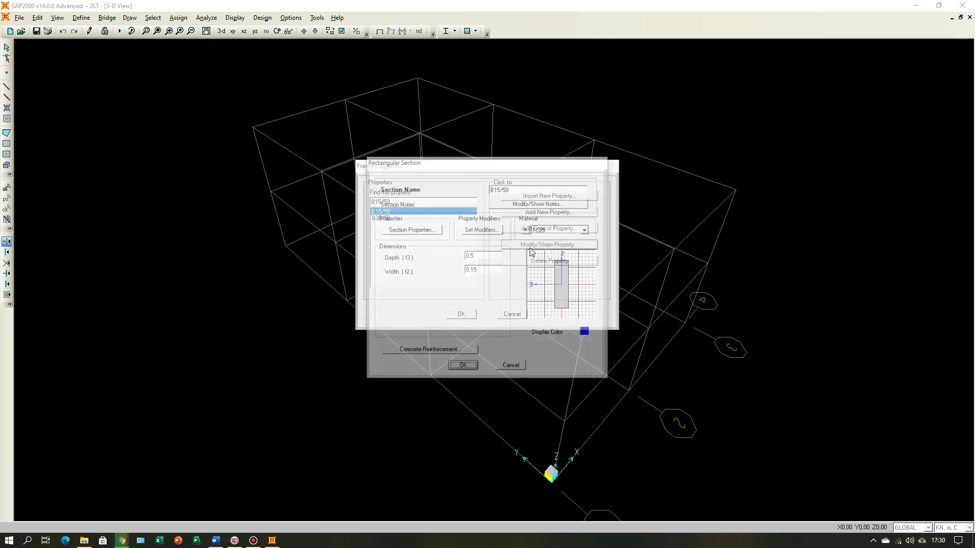
left_click(463, 367)
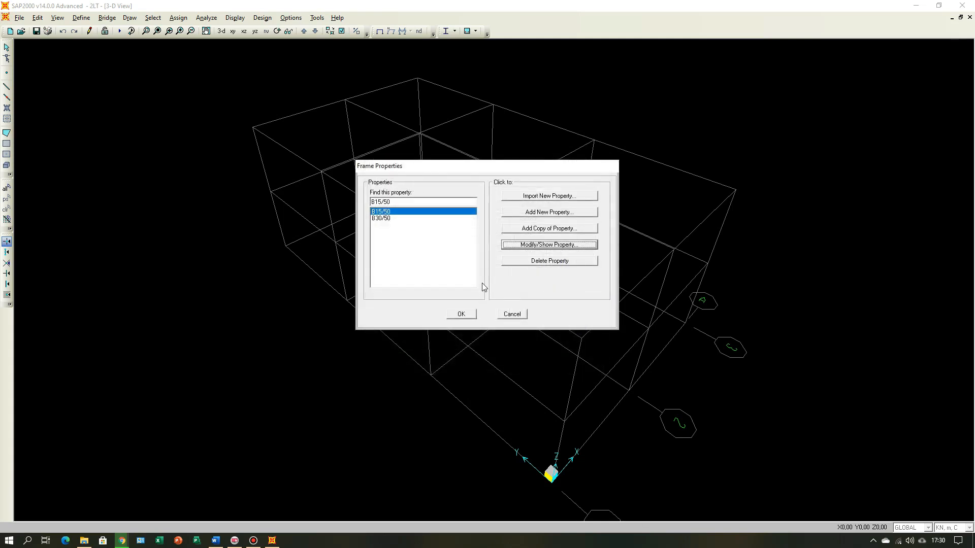
Step: Check the column dimensions, bar diameters and concrete cover in the Word document, and return to SAP2000
left_click(275, 540)
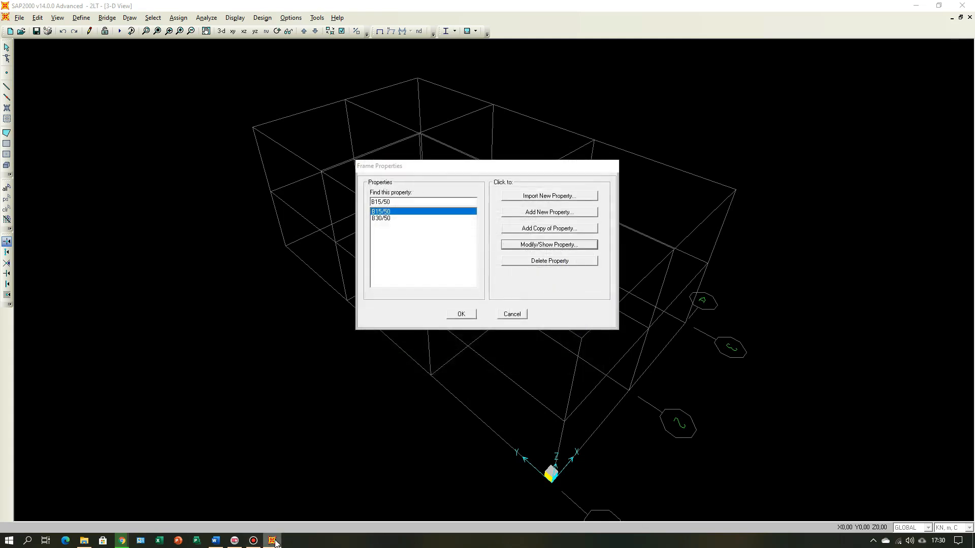
left_click(215, 540)
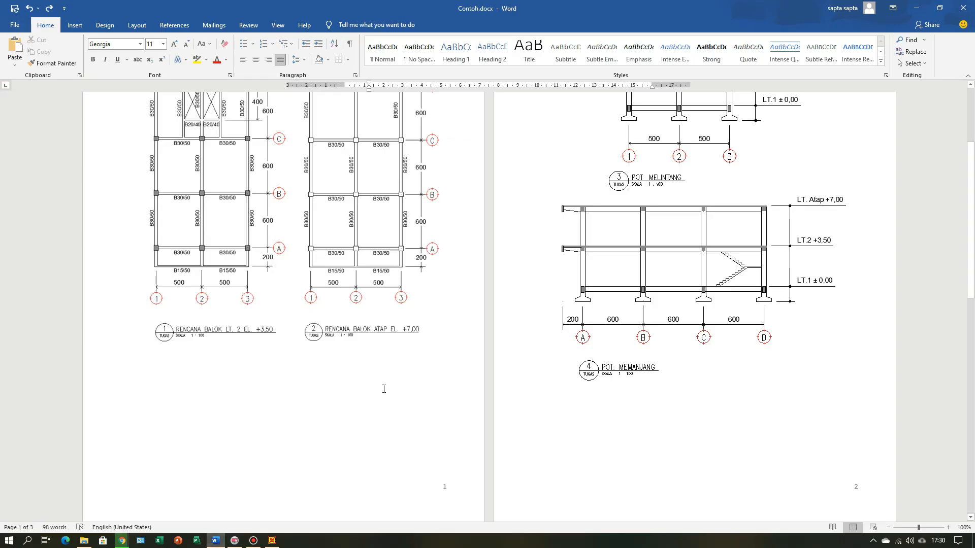
scroll(372, 331, "up", 2)
scroll(374, 328, "down", 6)
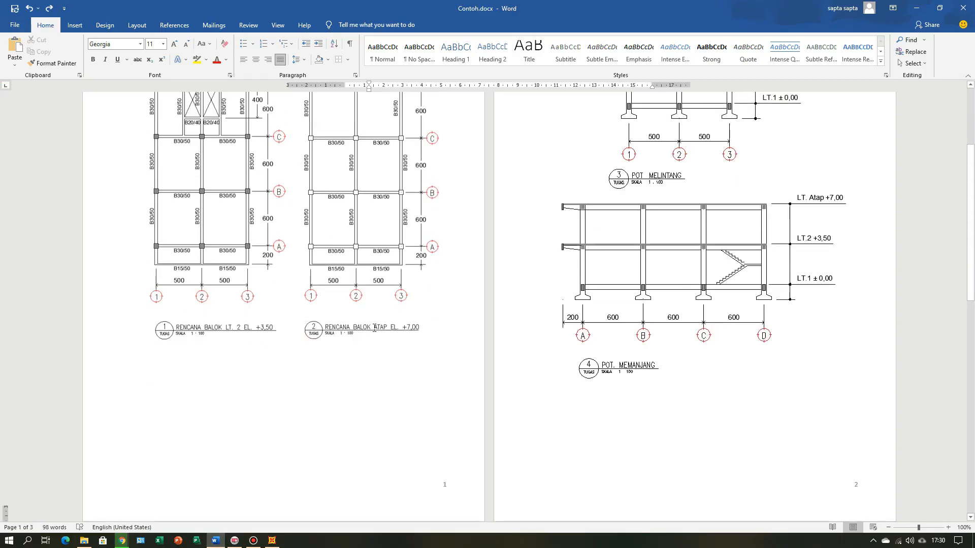
scroll(374, 330, "down", 3)
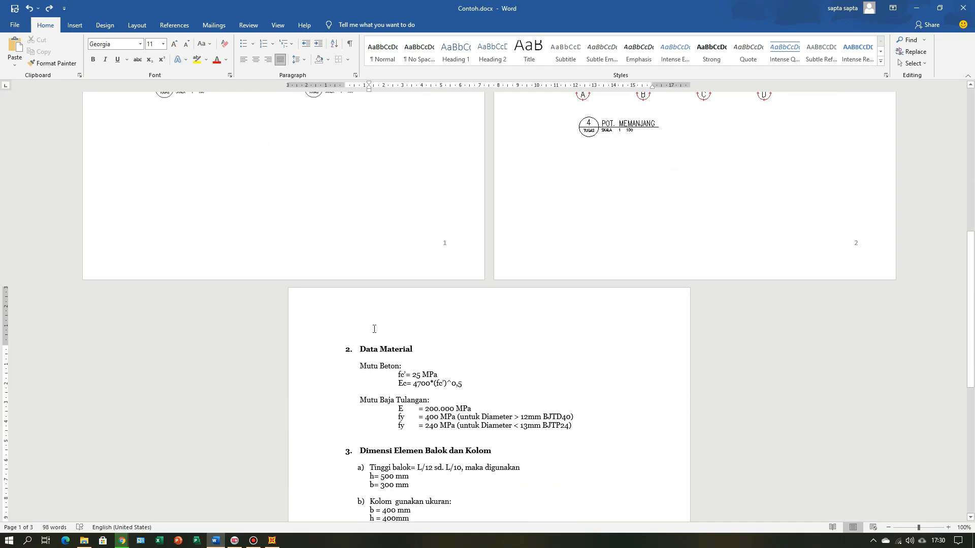
scroll(374, 329, "down", 7)
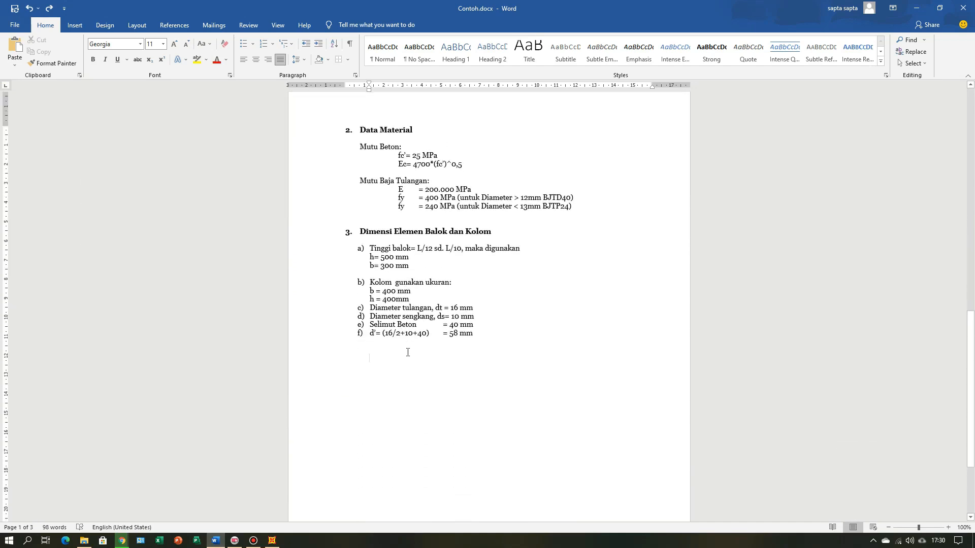
scroll(389, 300, "up", 1)
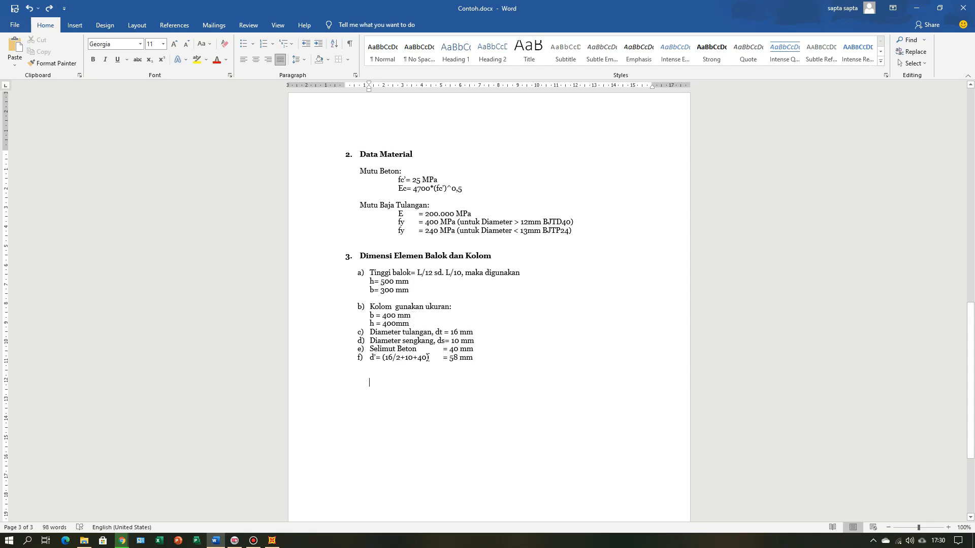
left_click(272, 541)
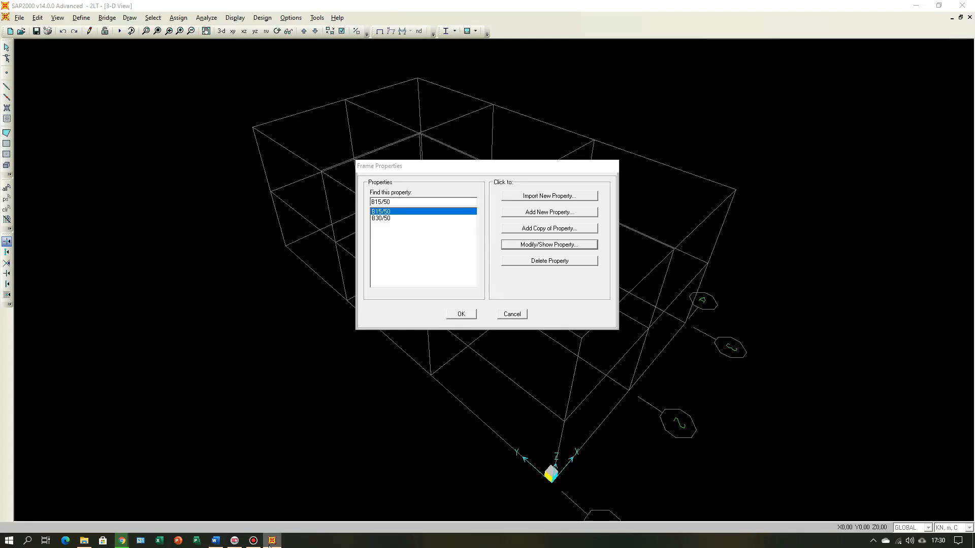
Step: Add a copy of the B15/50 frame section and name it K40/40
left_click(541, 229)
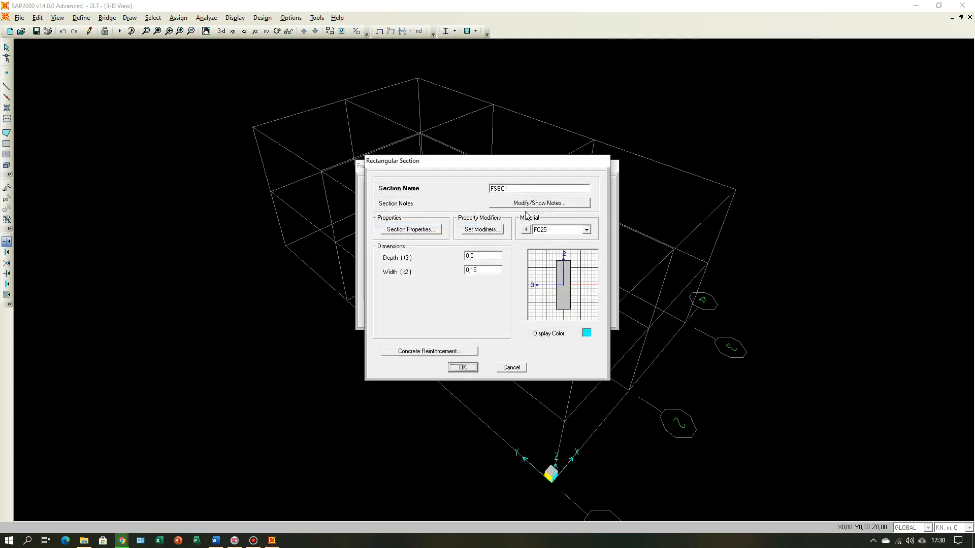
left_click_drag(508, 189, 487, 206)
type("K50/5")
key("BackSpace")
key("BackSpace")
key("BackSpace")
type("40/40")
Step: Set K40/40's depth to 0,4 and change its width to the Word document's 400 mm column width
left_click(484, 257)
left_click(486, 255)
key("BackSpace")
type("4")
left_click(487, 270)
key("BackSpace")
key("BackSpace")
Step: Set K40/40's reinforcement design type to Column and check the concrete cover and bar diameters in the Word document
left_click(427, 353)
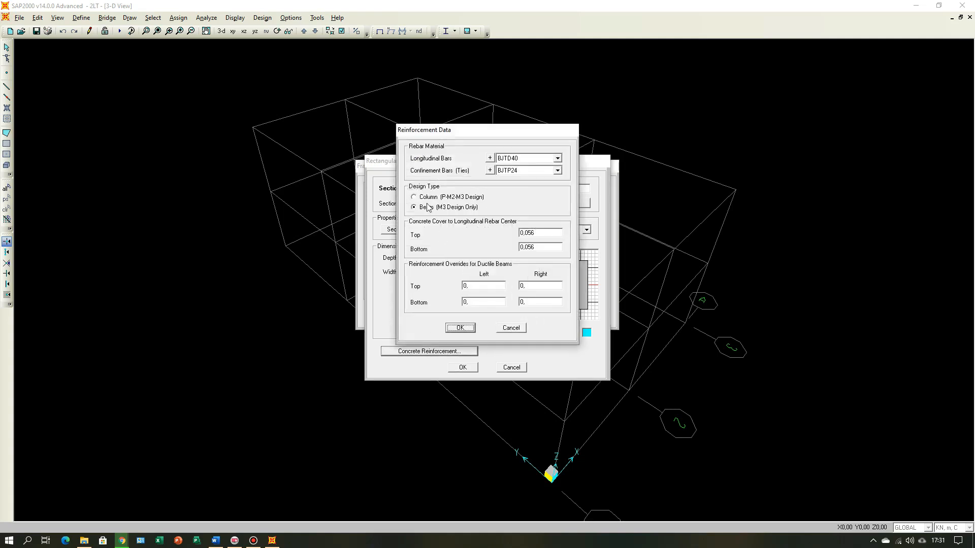
left_click(415, 197)
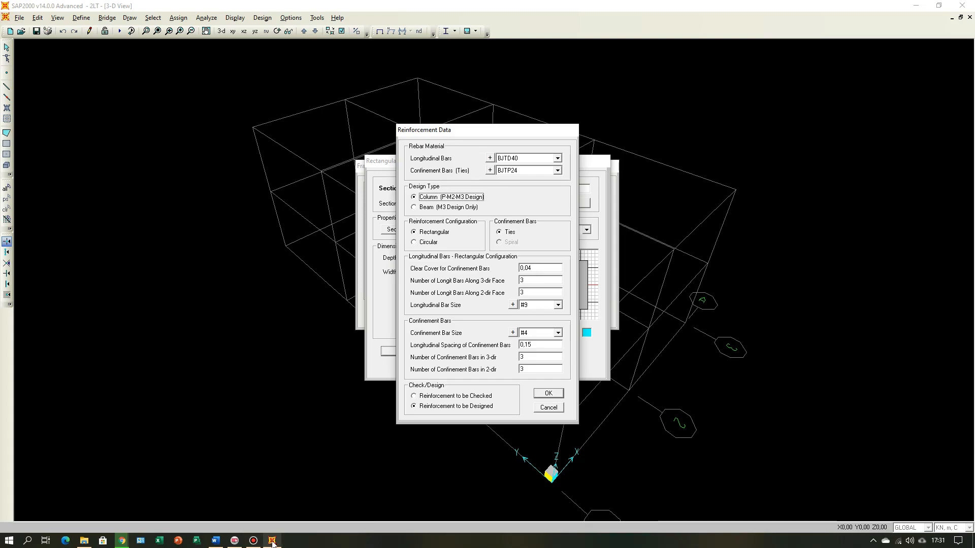
left_click(216, 541)
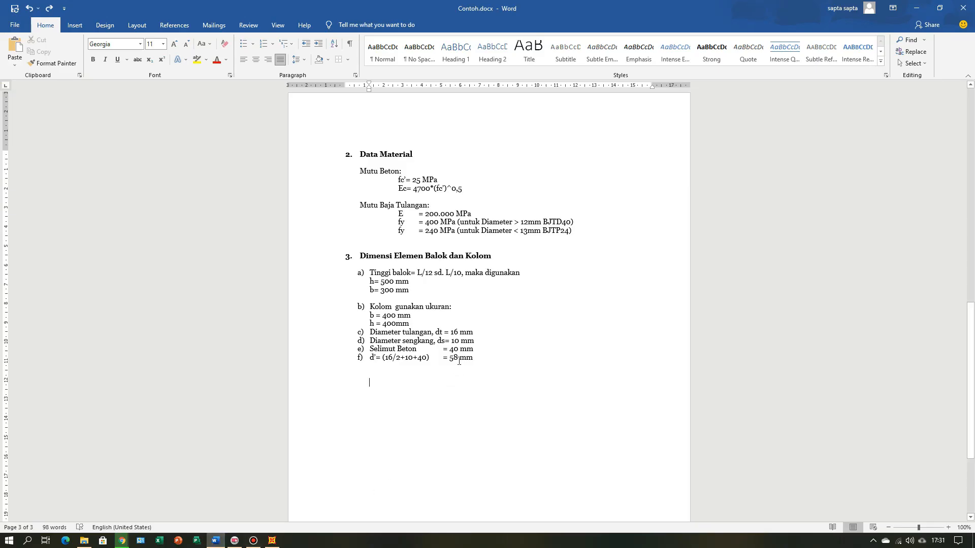
left_click(272, 542)
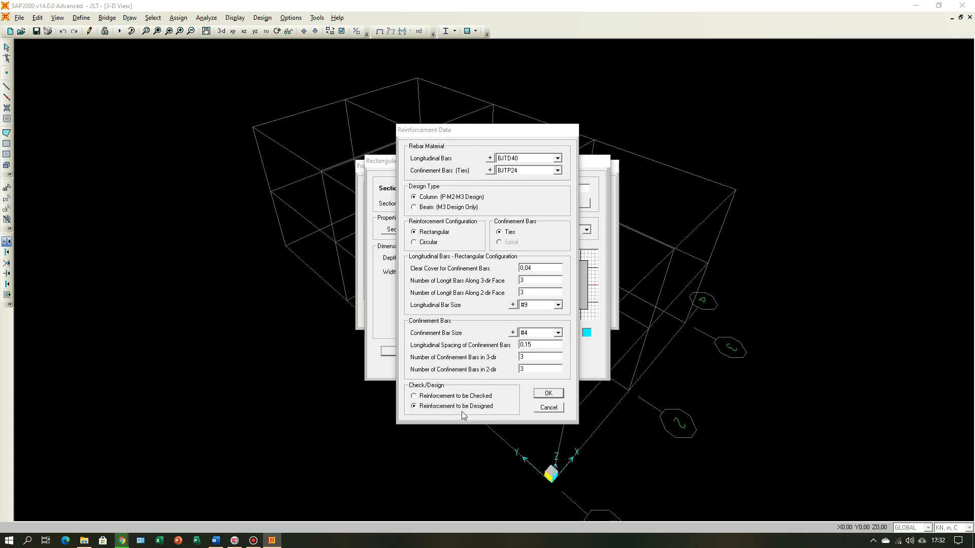
Step: Accept K40/40's reinforcement data and section definition, and finish defining the frame properties
left_click(553, 395)
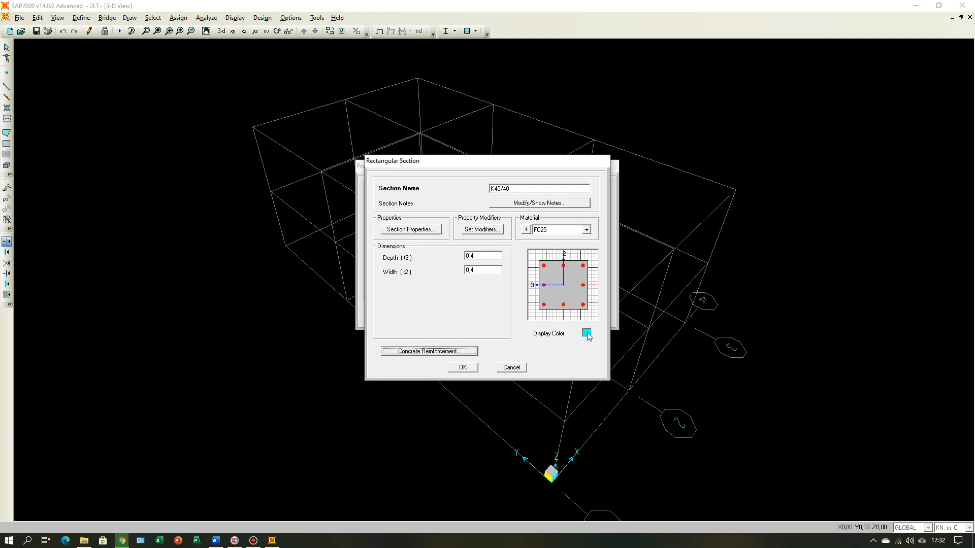
left_click(462, 368)
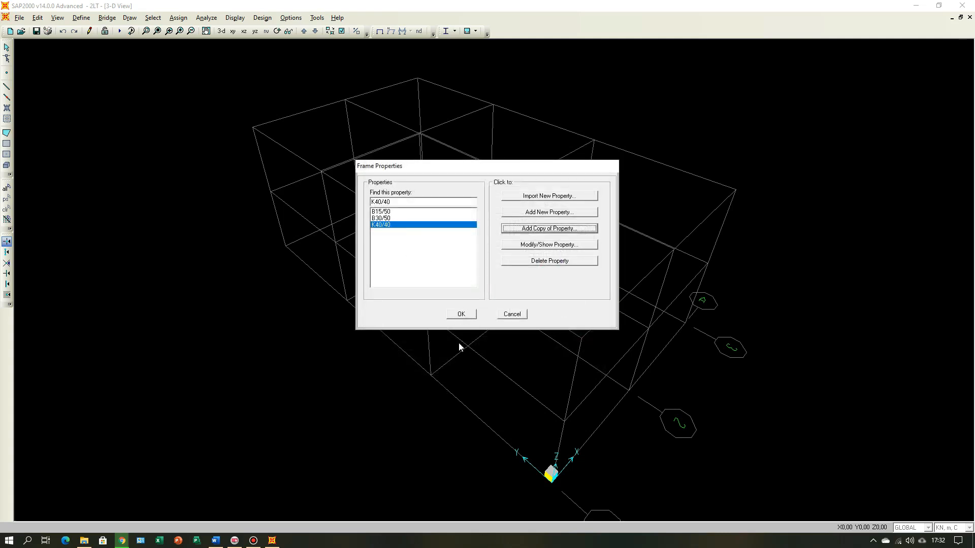
left_click(468, 313)
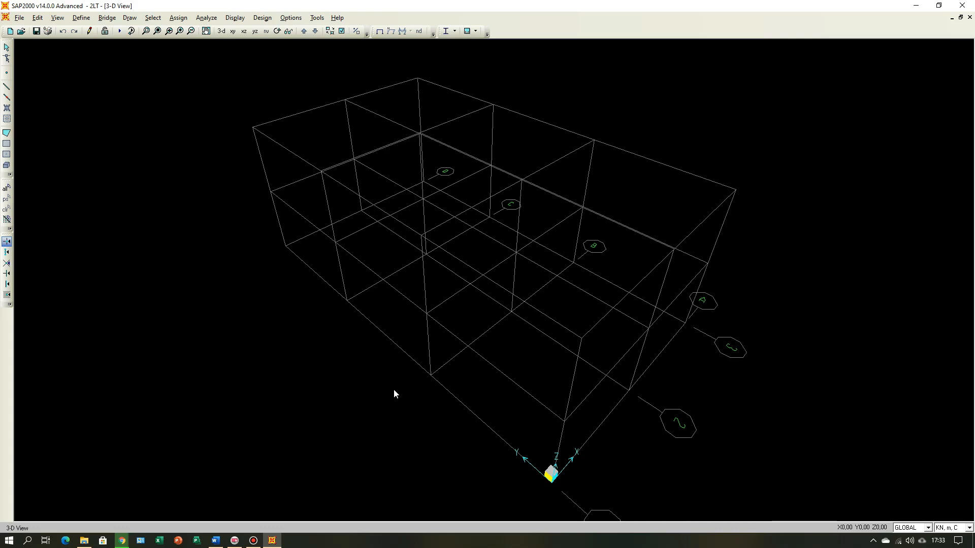
Step: Show the model in the XY plan view and start drawing straight frames with section B30/50
left_click(233, 32)
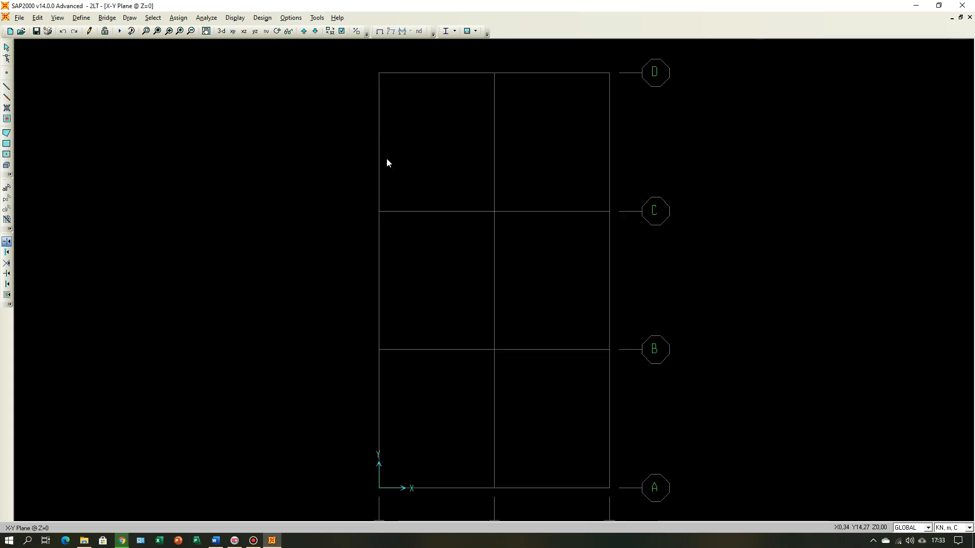
scroll(389, 161, "down", 3)
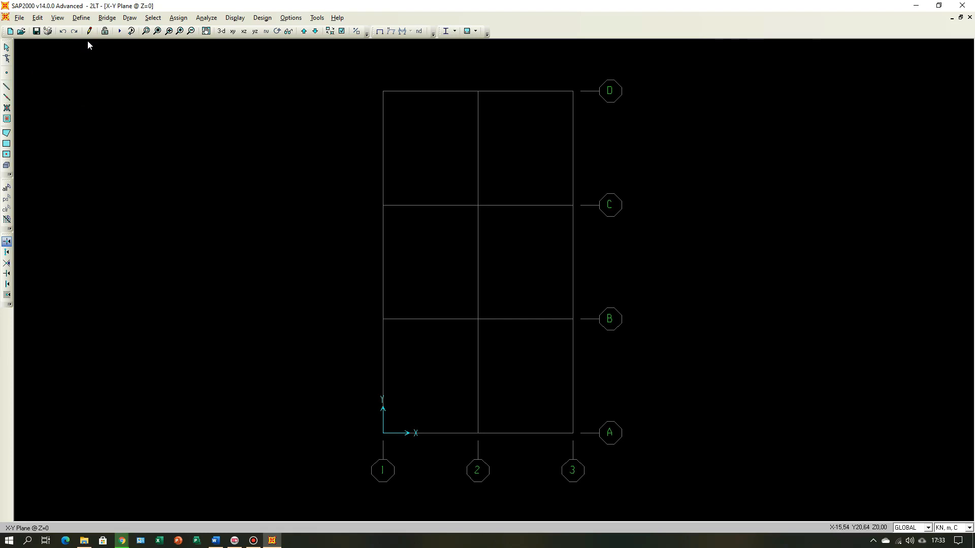
left_click(129, 19)
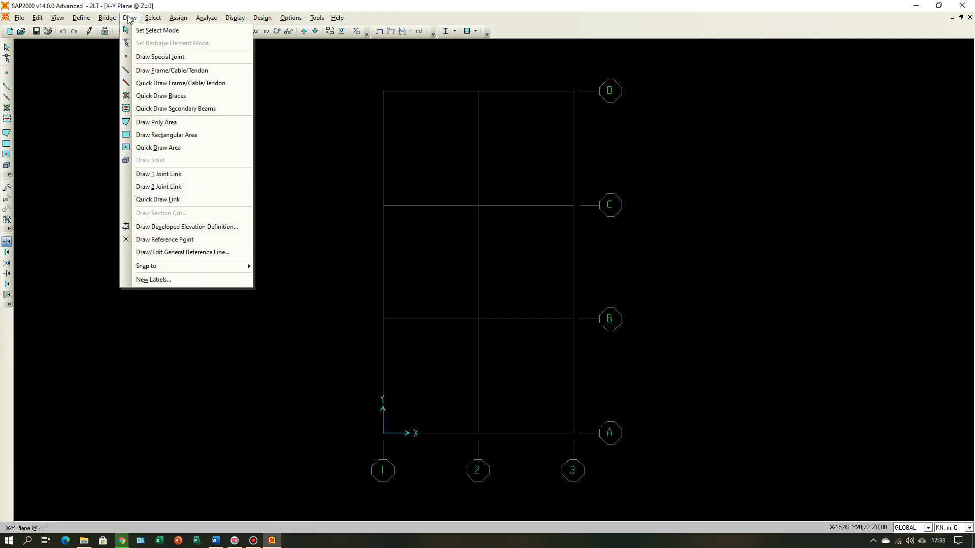
left_click(160, 72)
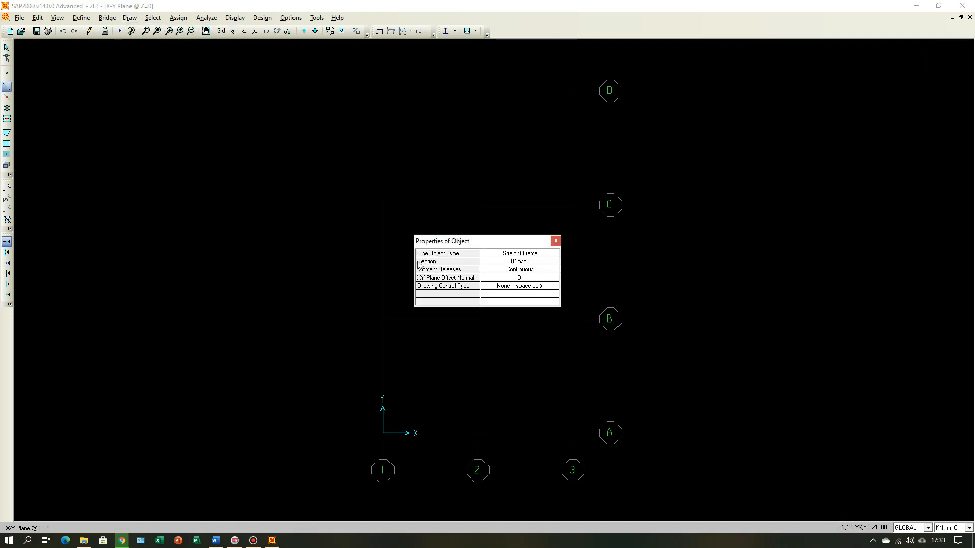
left_click(528, 262)
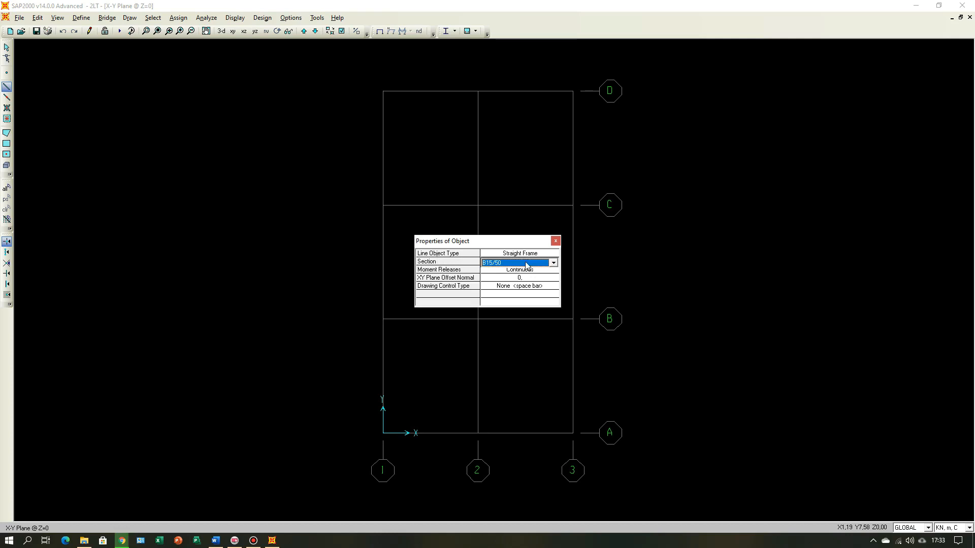
left_click(554, 263)
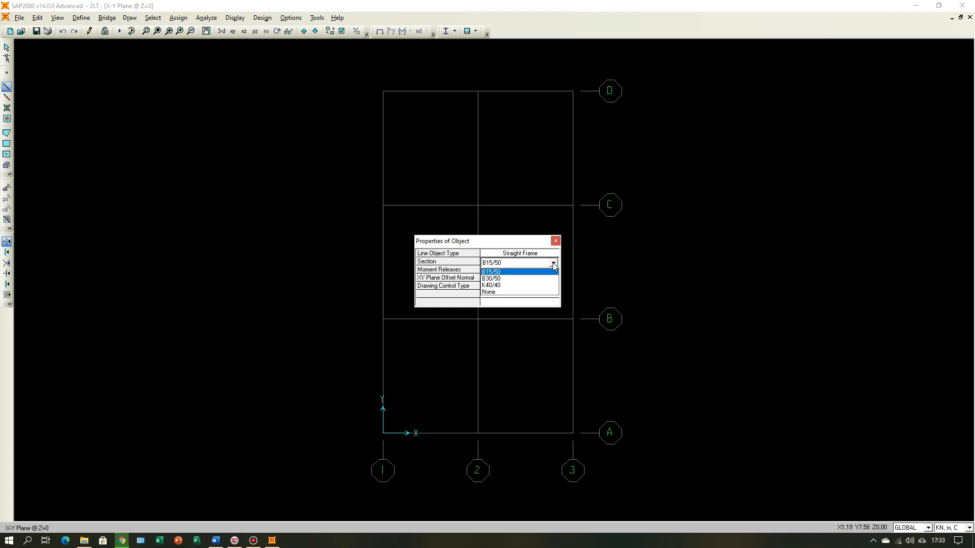
left_click(519, 282)
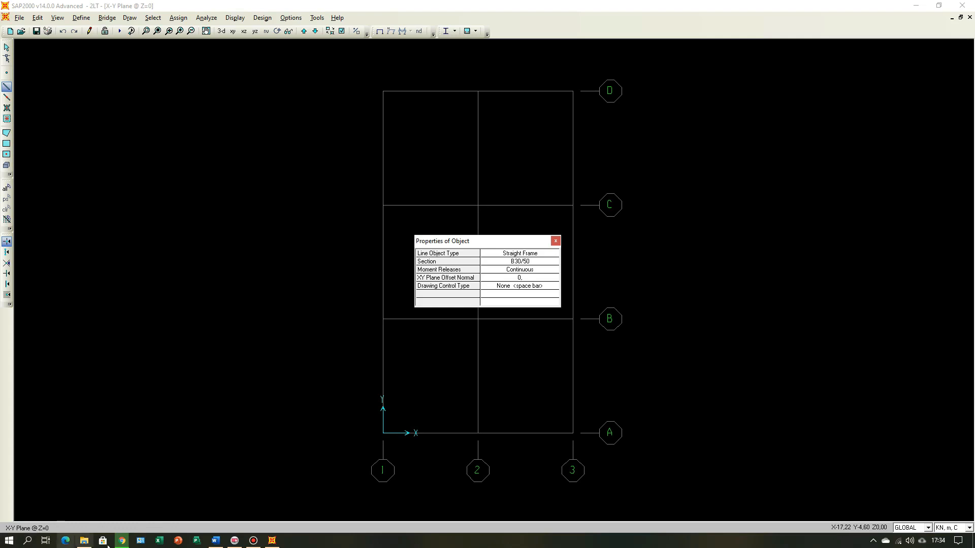
Step: Check the second-floor beam plan at elevation +3,50 in the Word document and return to SAP2000
left_click(216, 542)
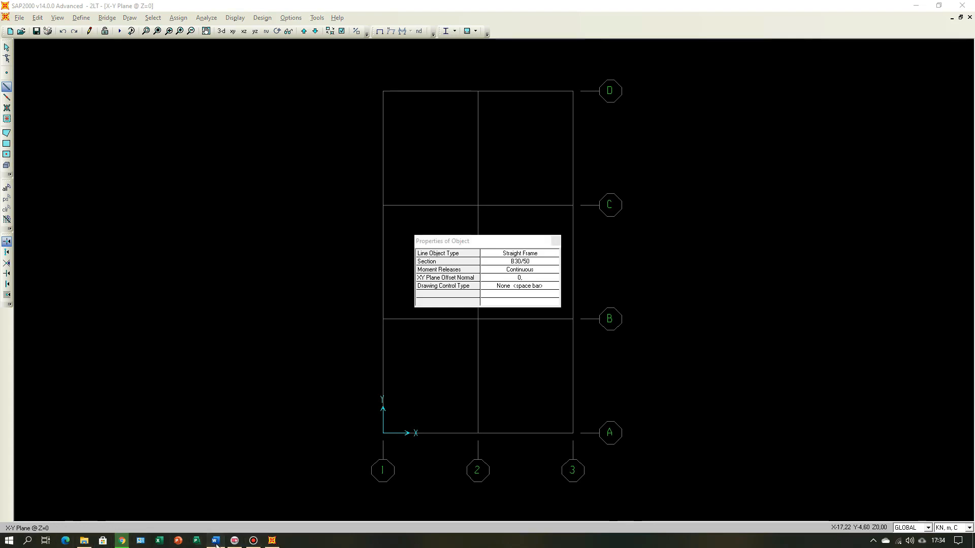
scroll(398, 346, "up", 15)
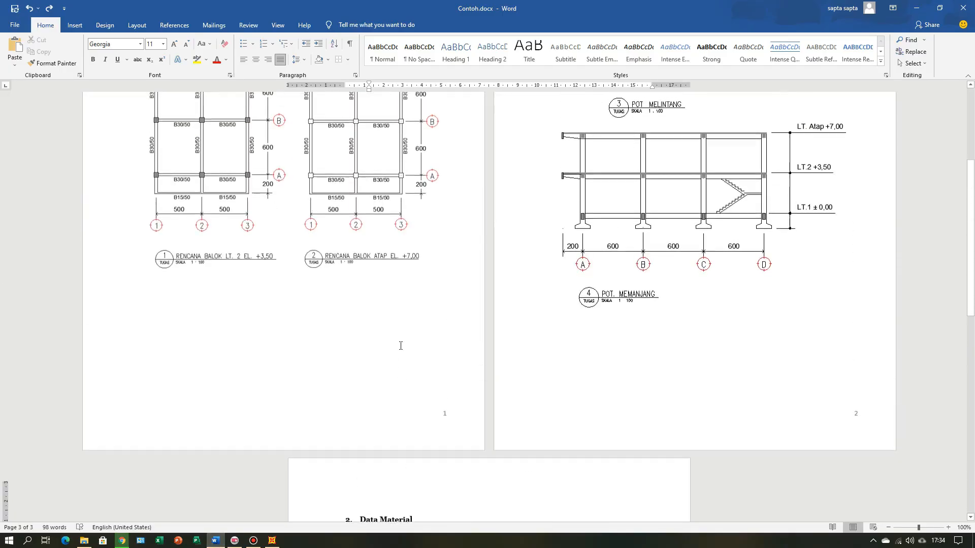
left_click(258, 429)
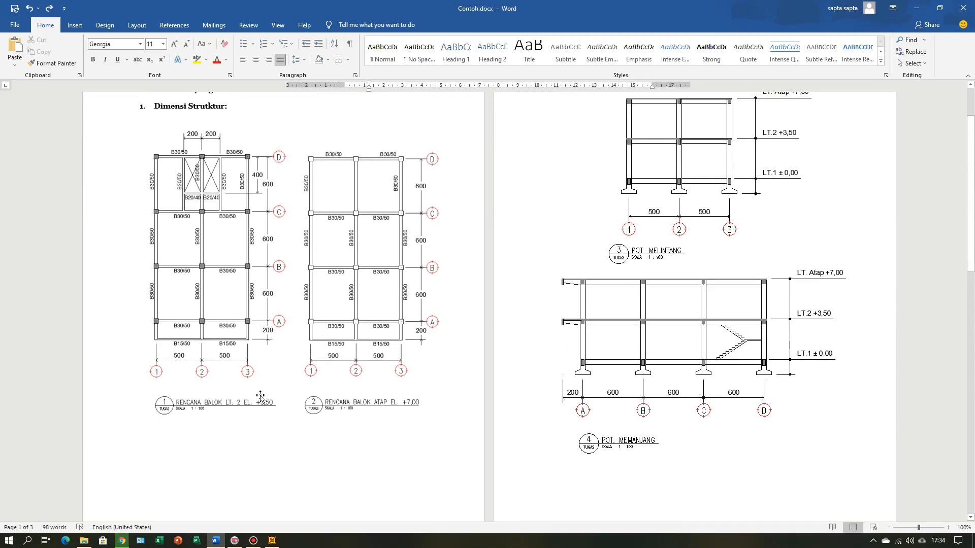
left_click(272, 541)
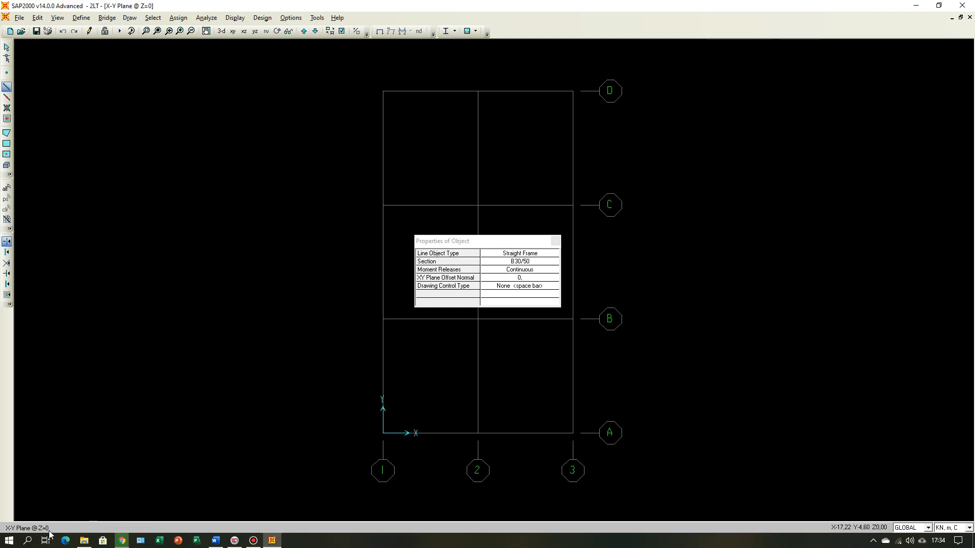
Step: Go up to the Z=3,5 plan and draw B30/50 beams along grid line A from grid 1 through 2 to 3
left_click(304, 32)
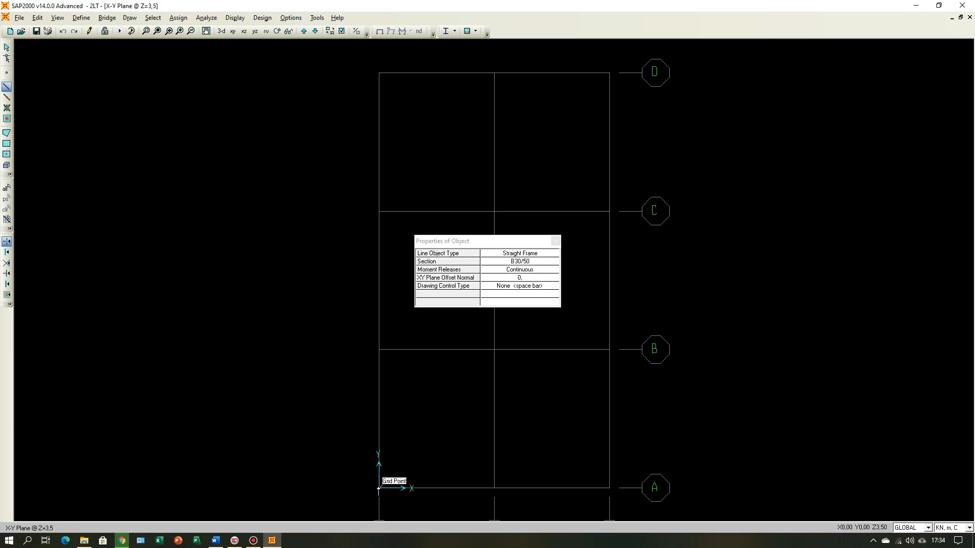
left_click(378, 489)
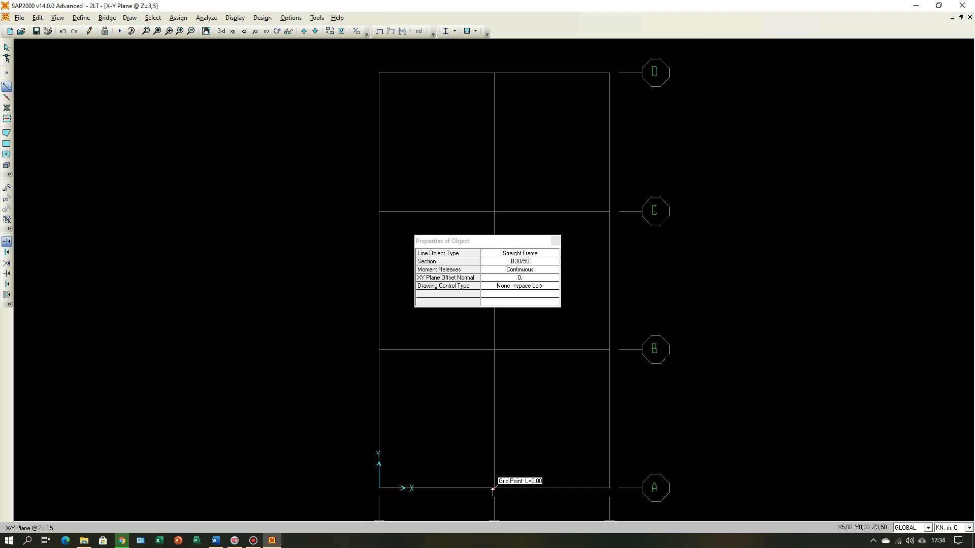
left_click(494, 489)
left_click(606, 489)
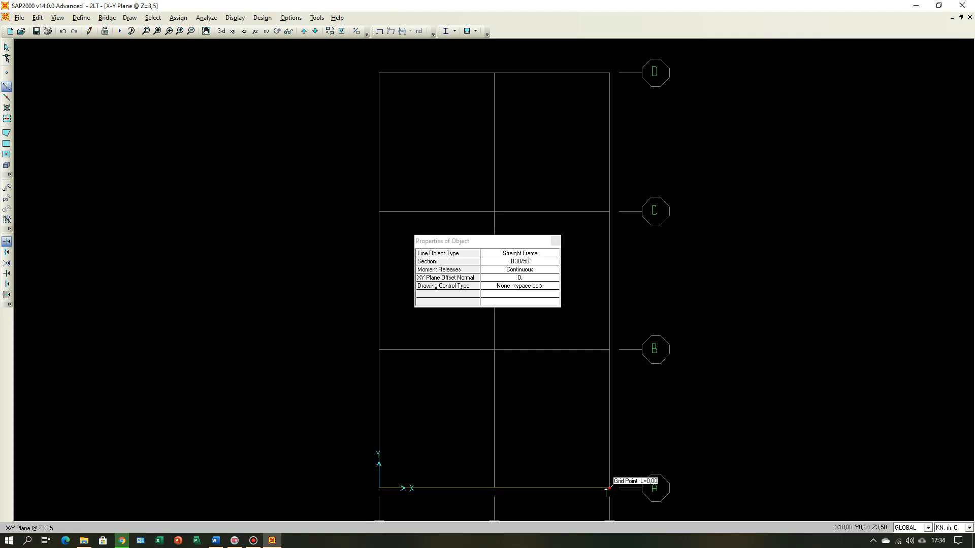
right_click(607, 489)
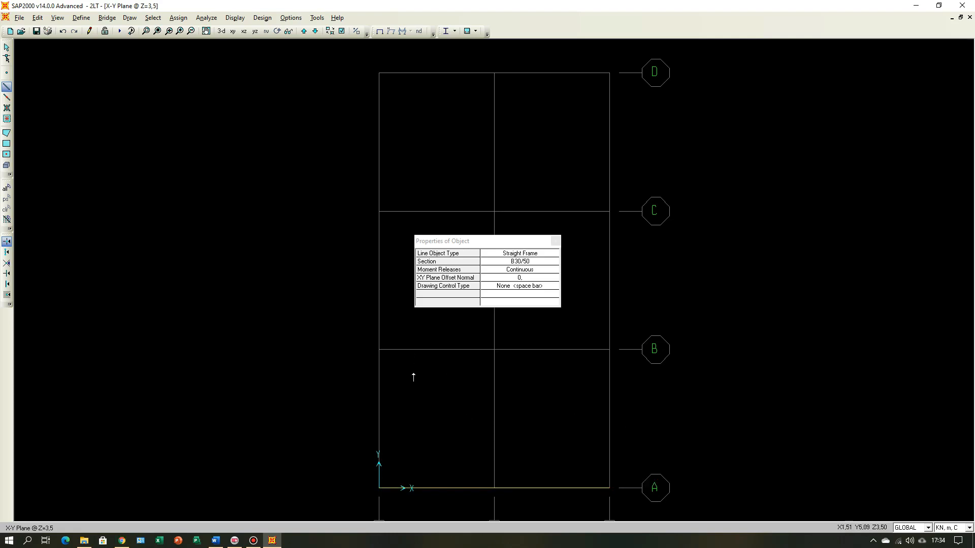
Step: Draw B30/50 beams along grid lines B and C from grid 1 through 2 to 3
left_click(379, 349)
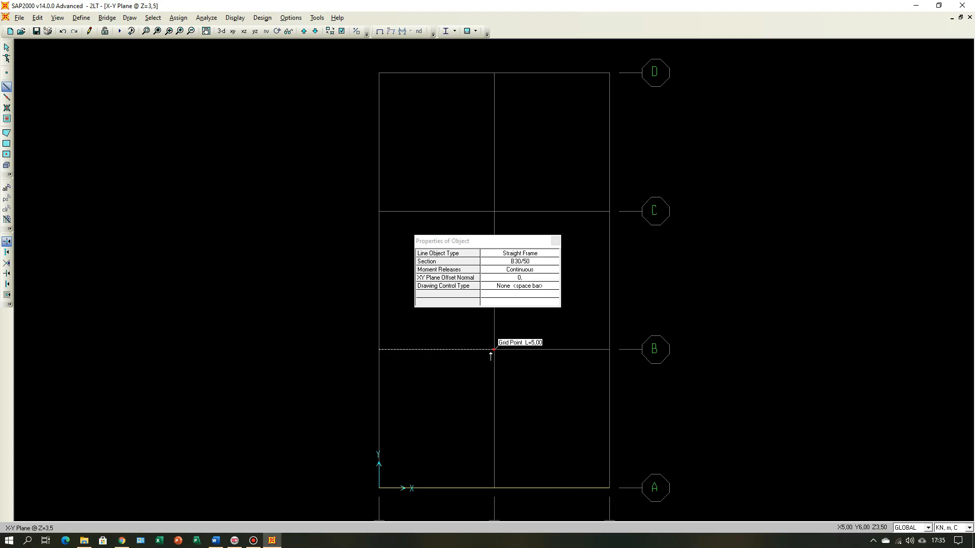
left_click(494, 349)
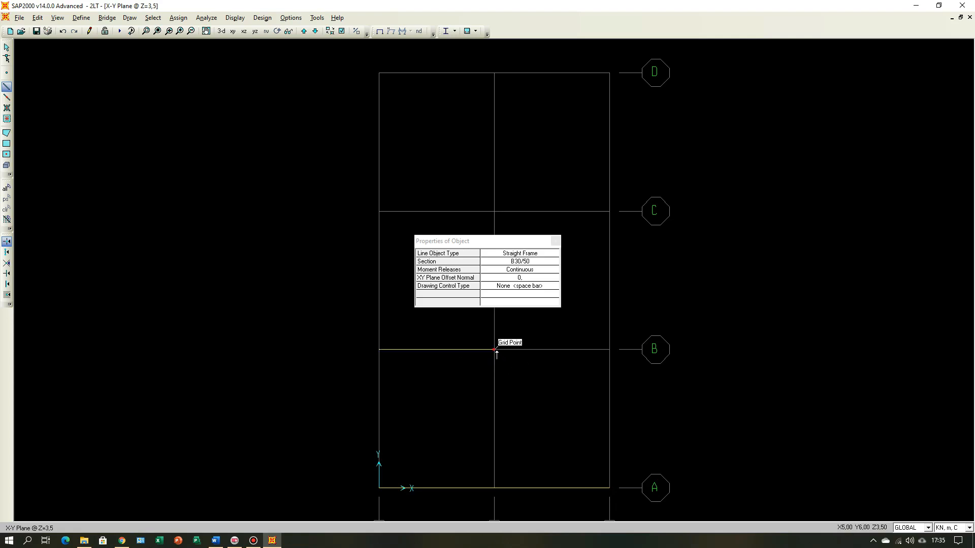
left_click(609, 349)
right_click(609, 349)
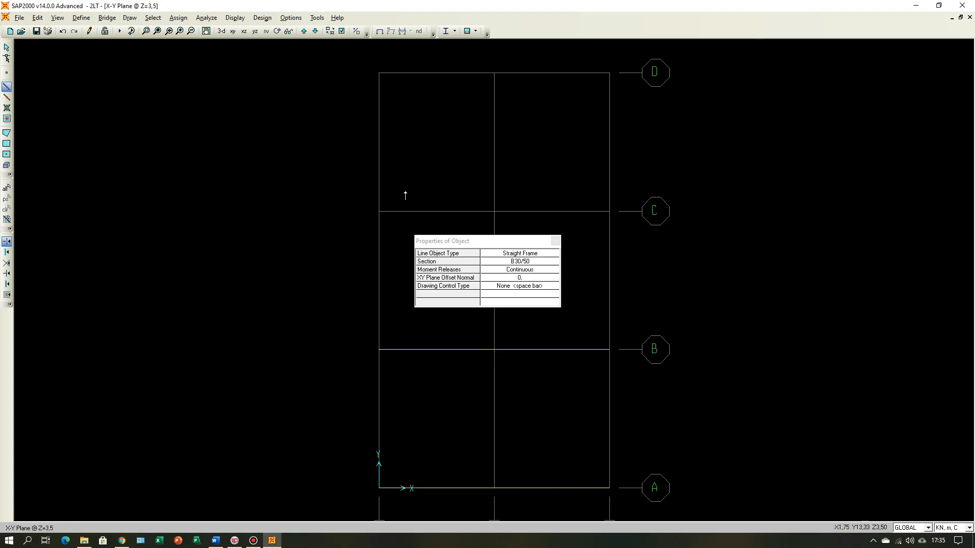
left_click(380, 212)
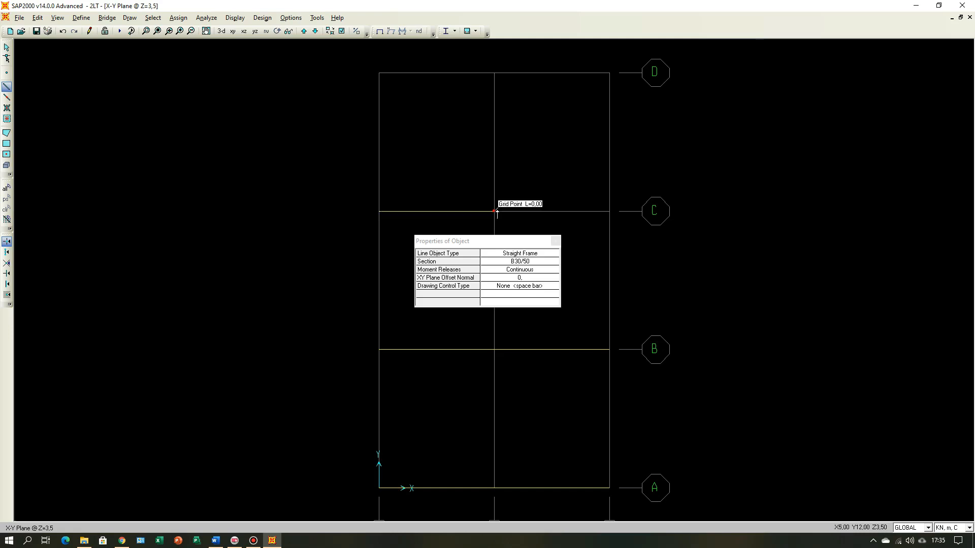
left_click(610, 212)
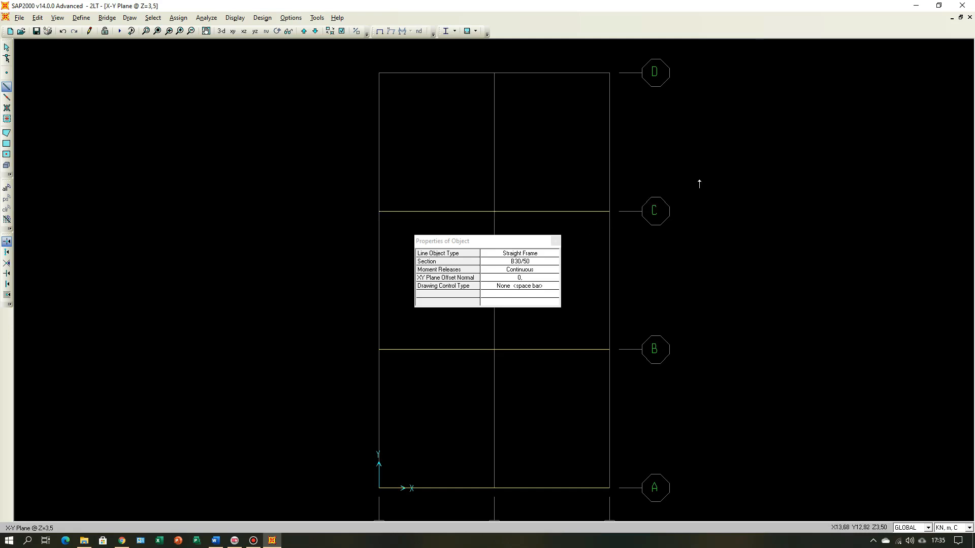
Step: Draw B30/50 beams along grid line D from grid 1 through 2 to 3 and end the drawing command
left_click(379, 73)
left_click(495, 73)
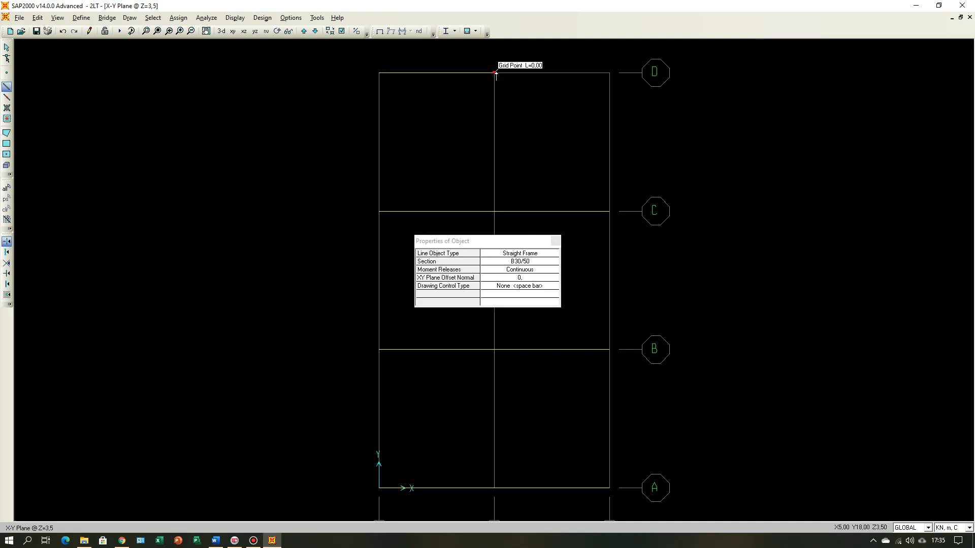
left_click(610, 73)
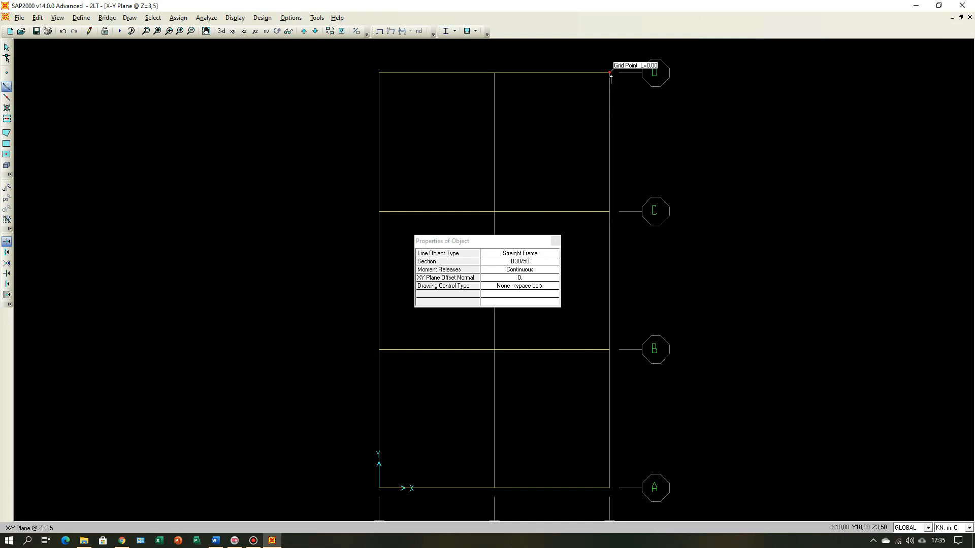
key("Escape")
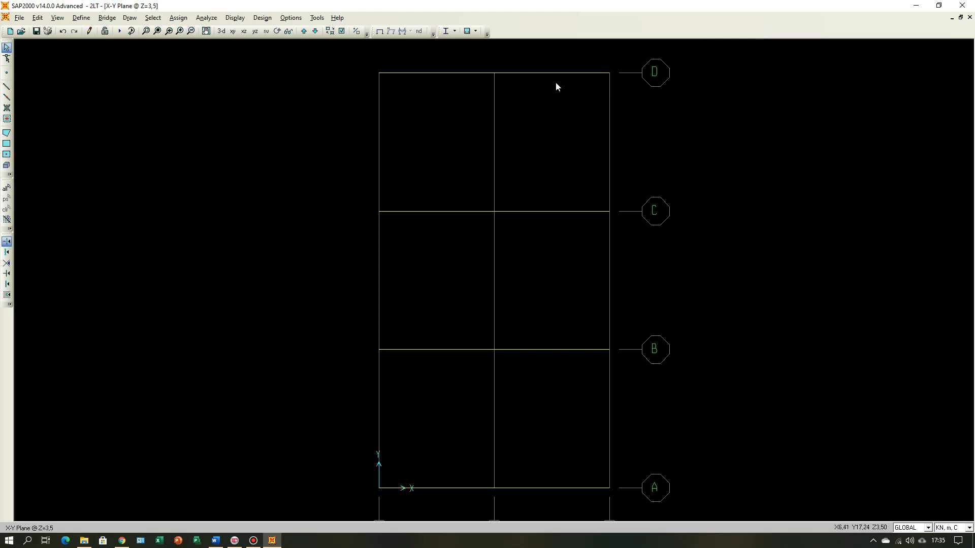
Step: Draw B30/50 beams along grid line 1 from grid A through B and C to D
left_click(7, 89)
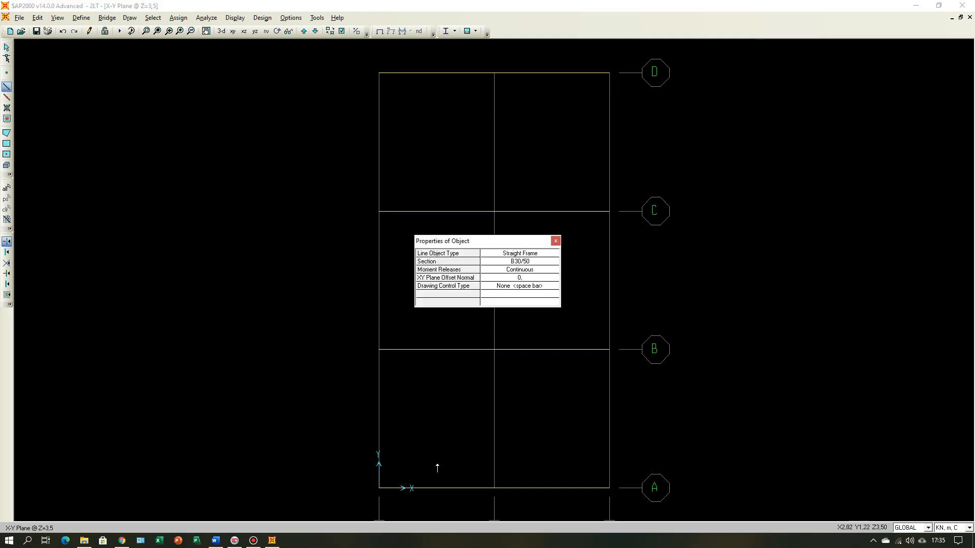
left_click(379, 488)
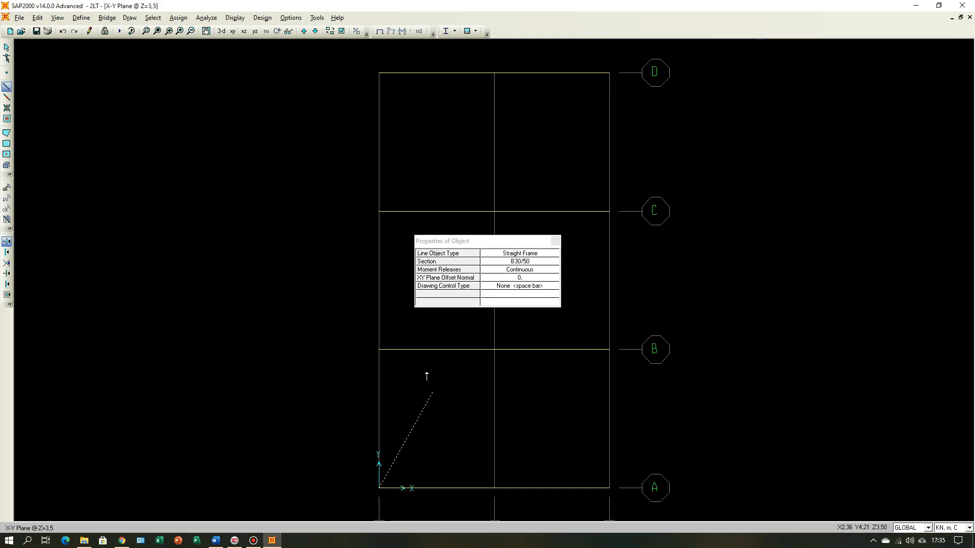
left_click(380, 350)
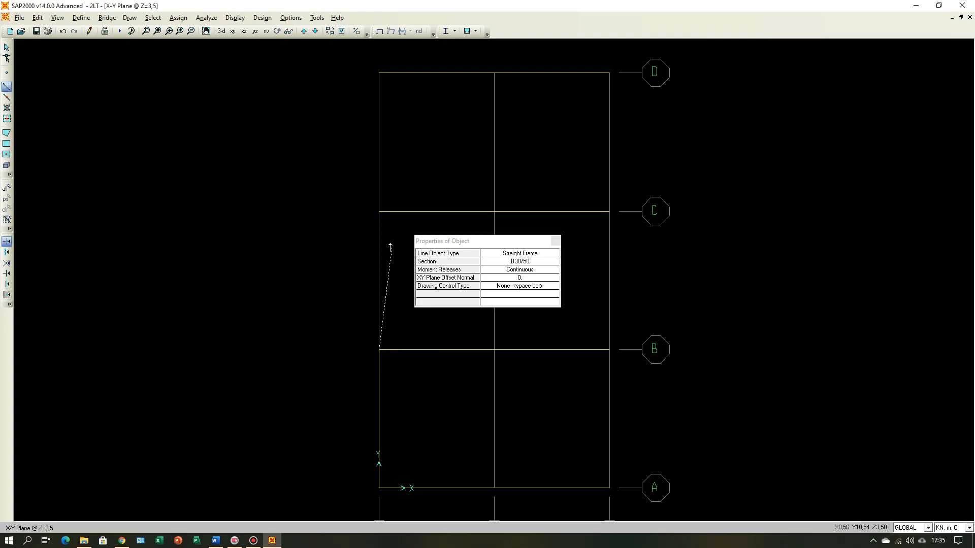
left_click(380, 211)
double_click(379, 72)
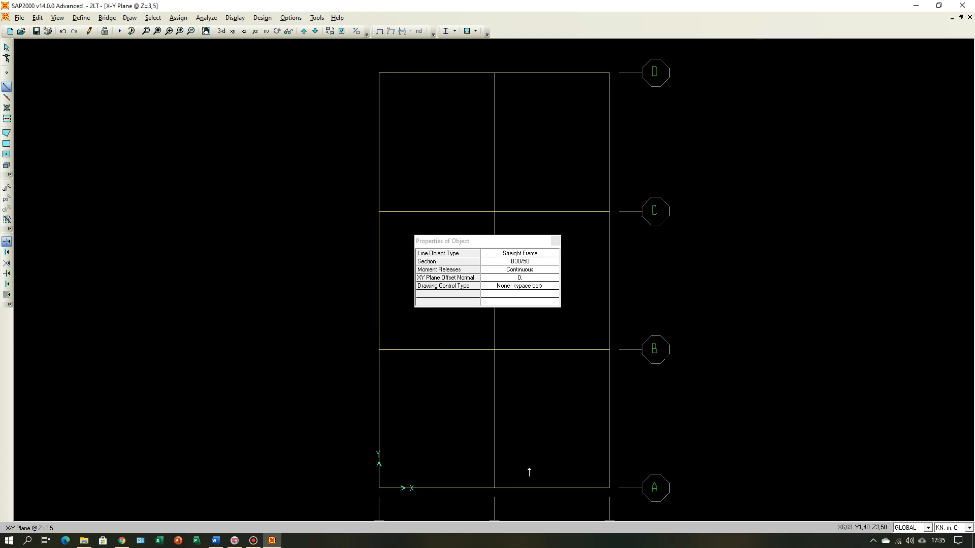
Step: Draw B30/50 beams along grid line 2 from grid A through B and C to D
left_click(494, 488)
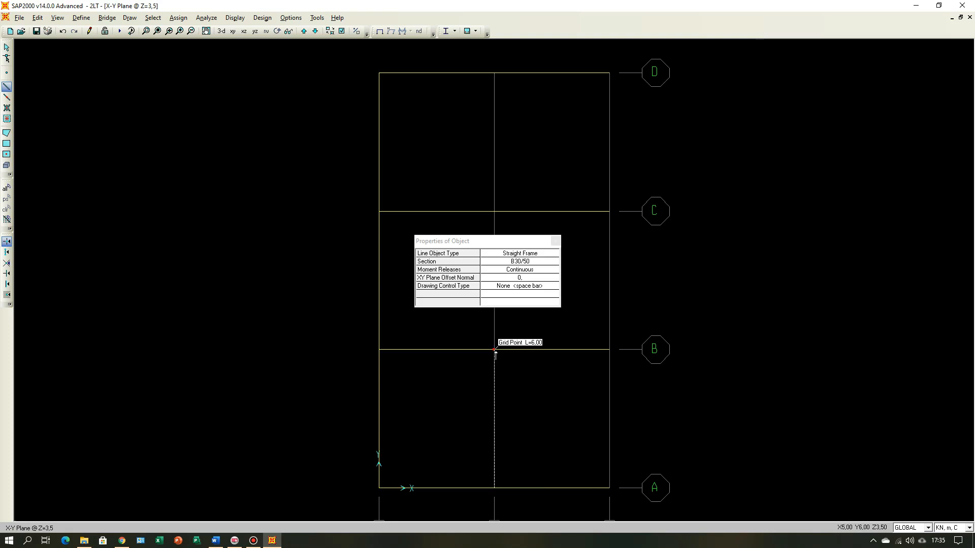
left_click(495, 350)
scroll(503, 358, "down", 2)
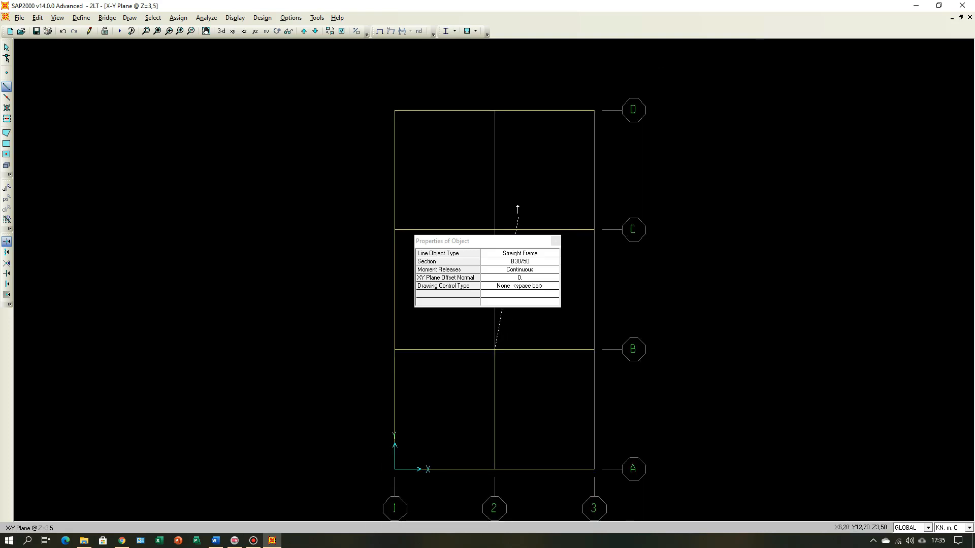
left_click(494, 230)
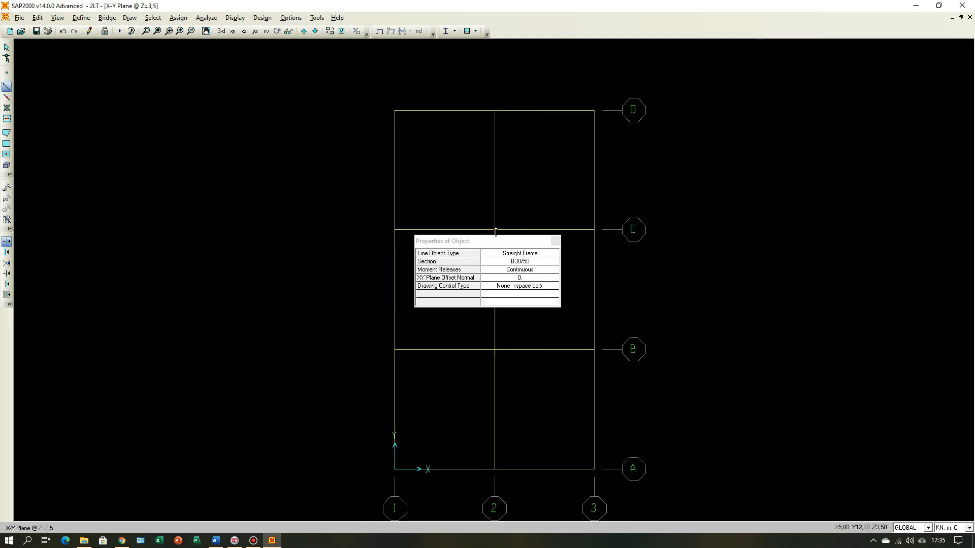
left_click(496, 110)
Step: Draw B30/50 beams along grid line 3 from grid A to D, and show the model in the 3-D view
left_click_drag(509, 243, 94, 7)
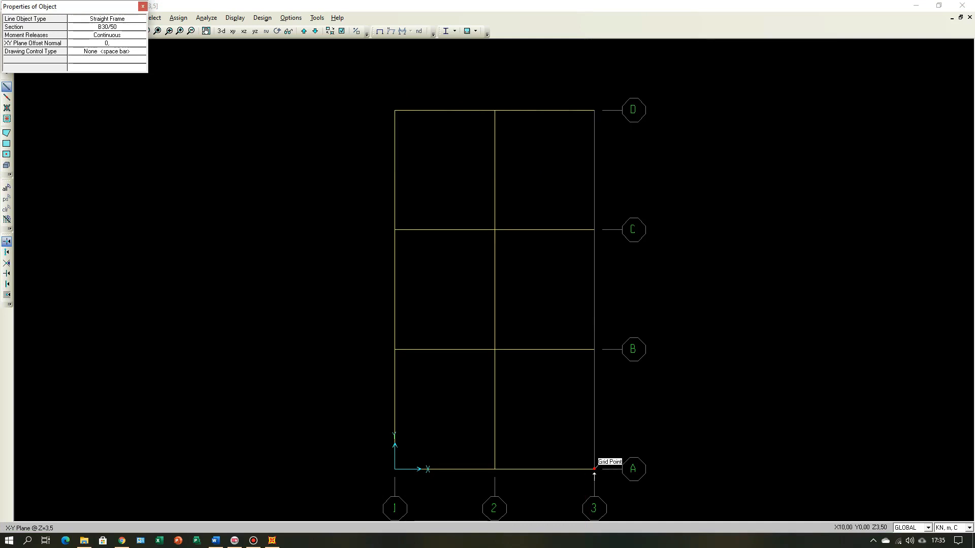
left_click(595, 469)
left_click(595, 349)
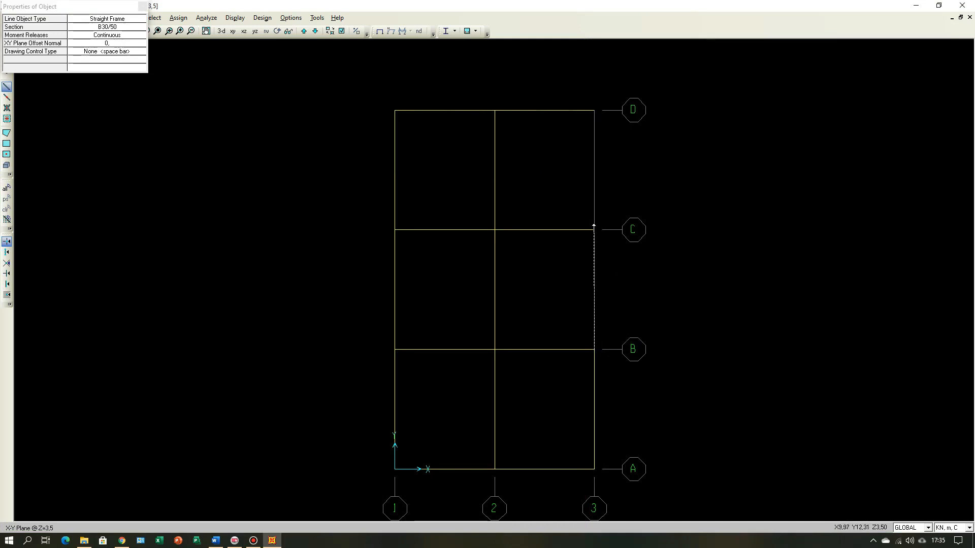
left_click(594, 230)
left_click(594, 110)
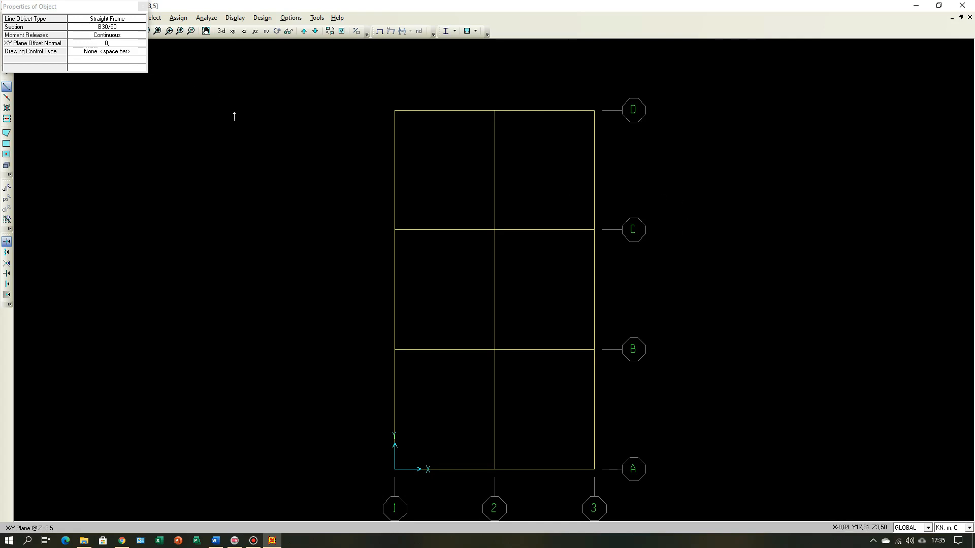
key("Escape")
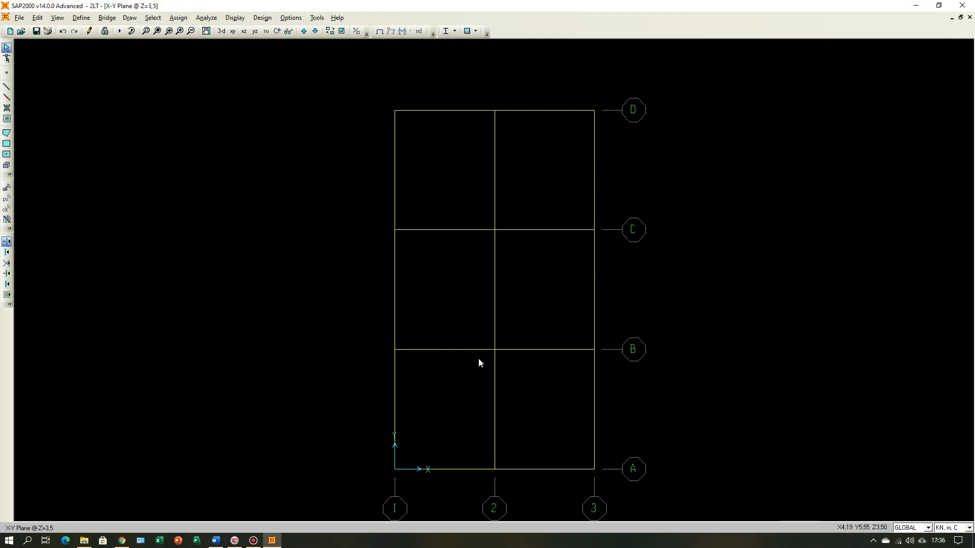
left_click(221, 31)
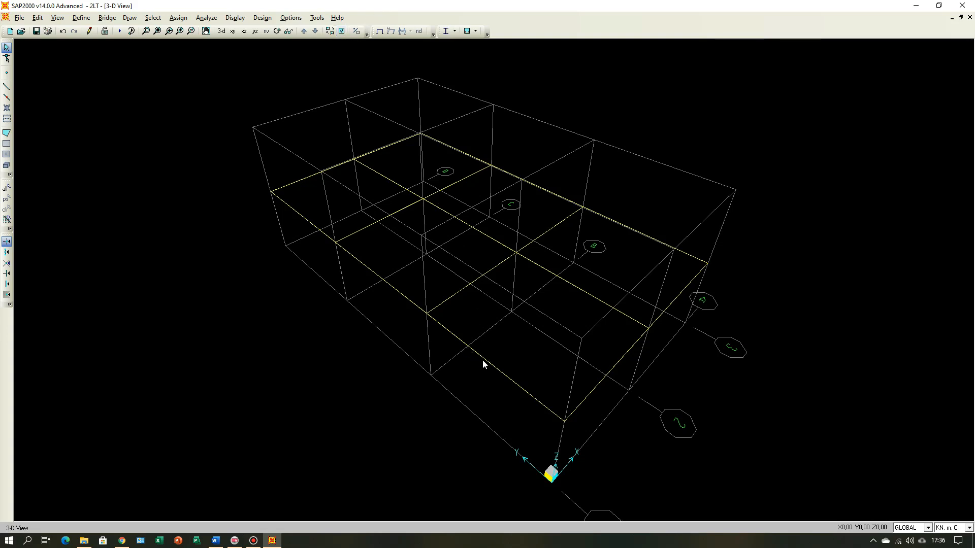
Step: Set the 3-D view to show joints, joint labels and frame section names, and color the objects by sections
left_click(342, 32)
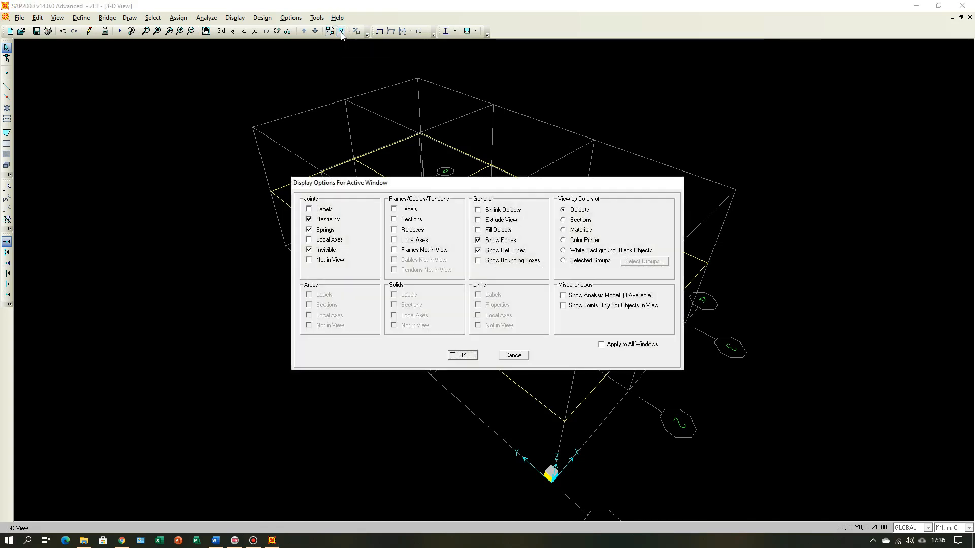
left_click(309, 218)
left_click(309, 218)
left_click(309, 209)
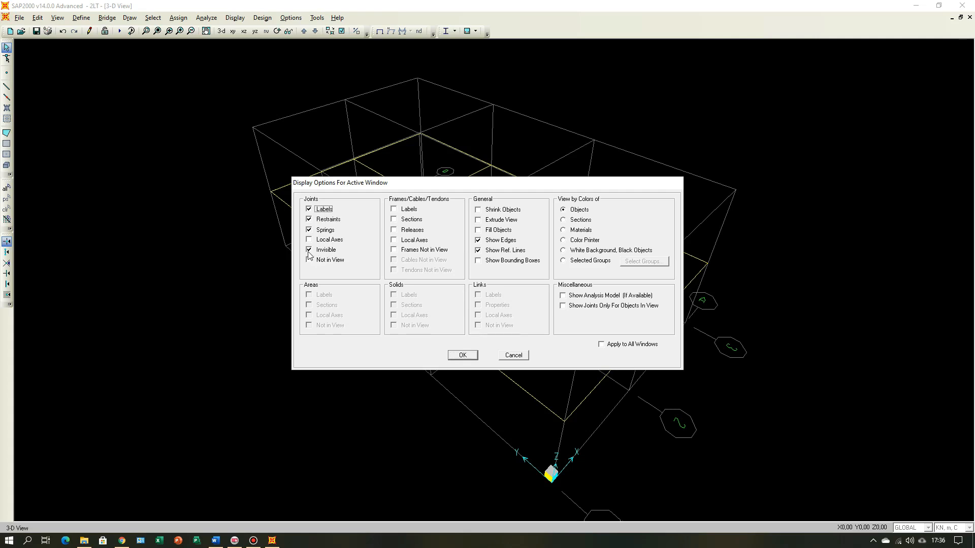
left_click(310, 251)
left_click(394, 209)
left_click(394, 220)
left_click(579, 221)
left_click(462, 356)
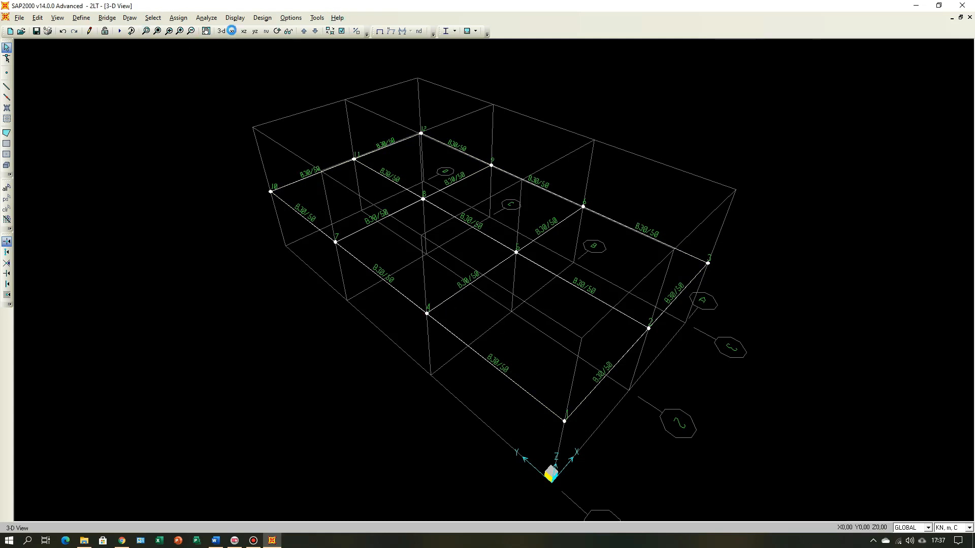
Step: Switch to the X-Y plan view at Z=3.5 and set the display color of the B30/50 frame section to red
left_click(233, 31)
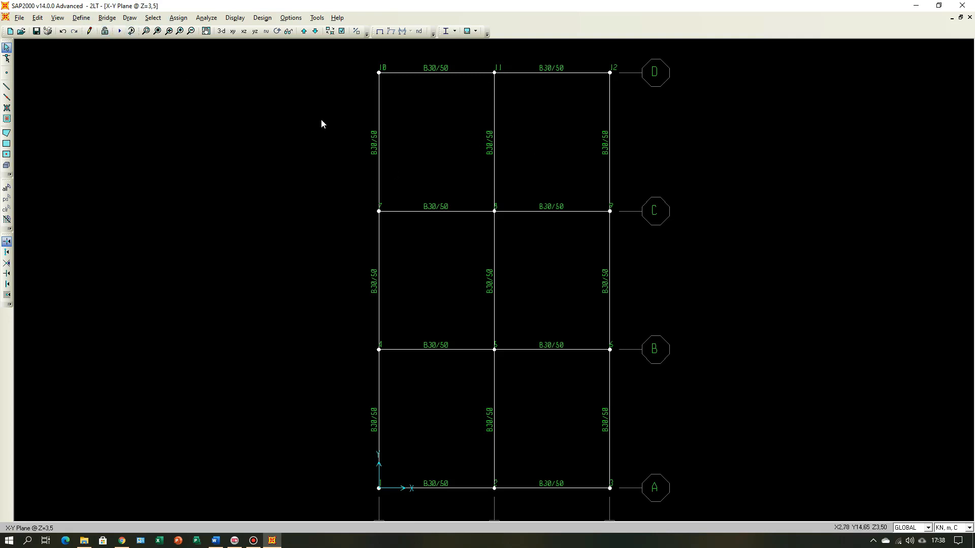
left_click(85, 18)
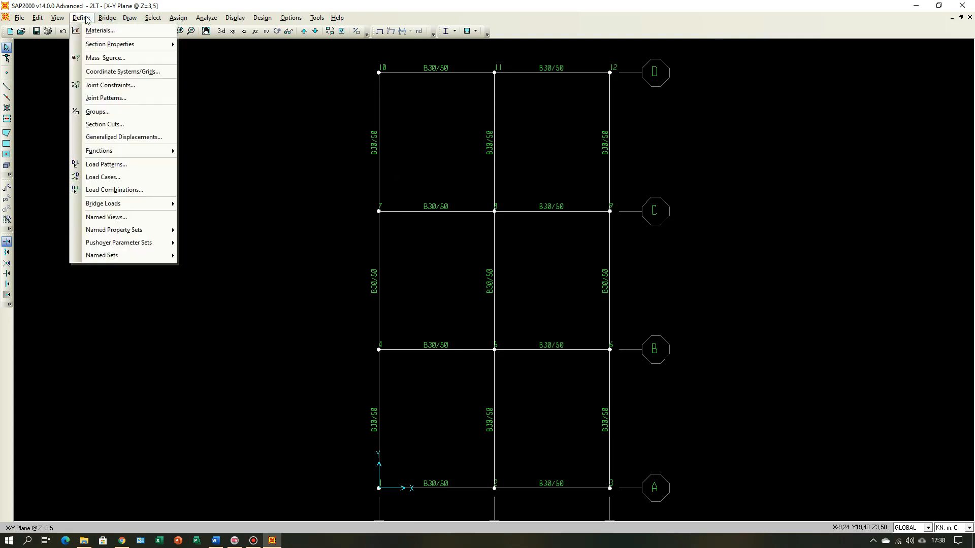
mouse_move(105, 46)
left_click(229, 44)
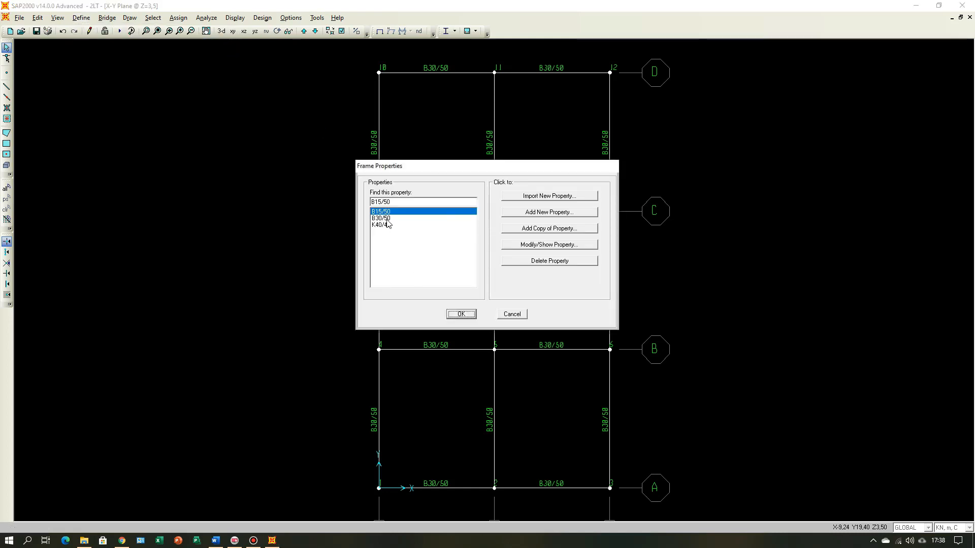
left_click(386, 218)
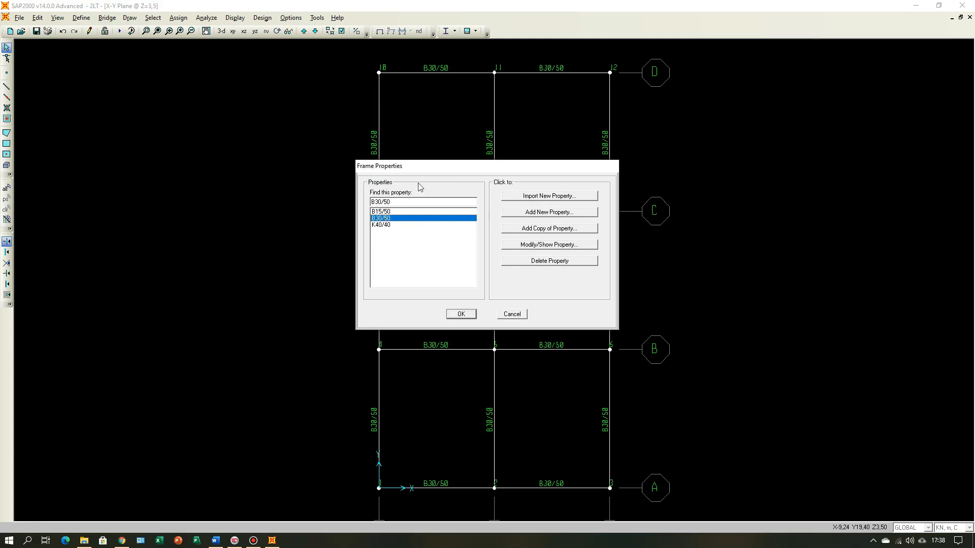
left_click(564, 245)
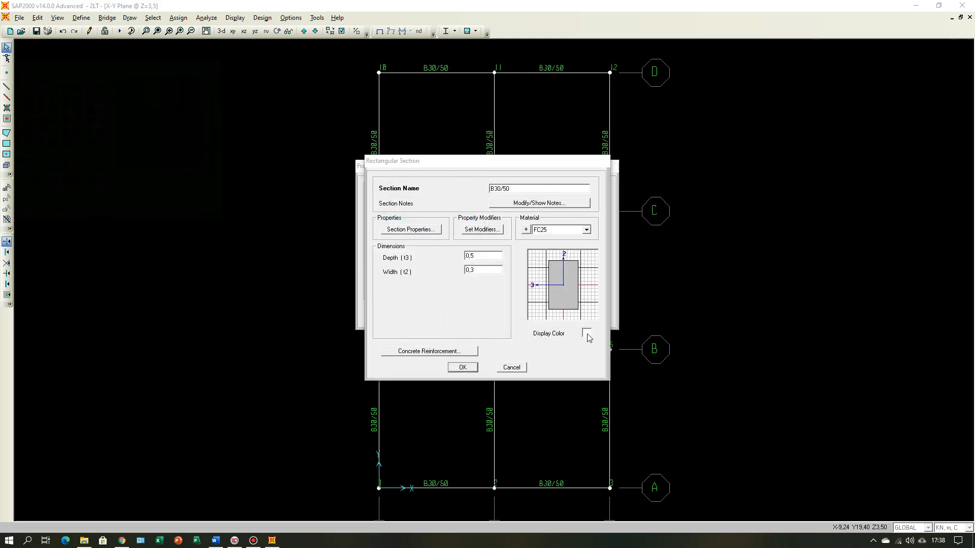
left_click(586, 334)
left_click(11, 99)
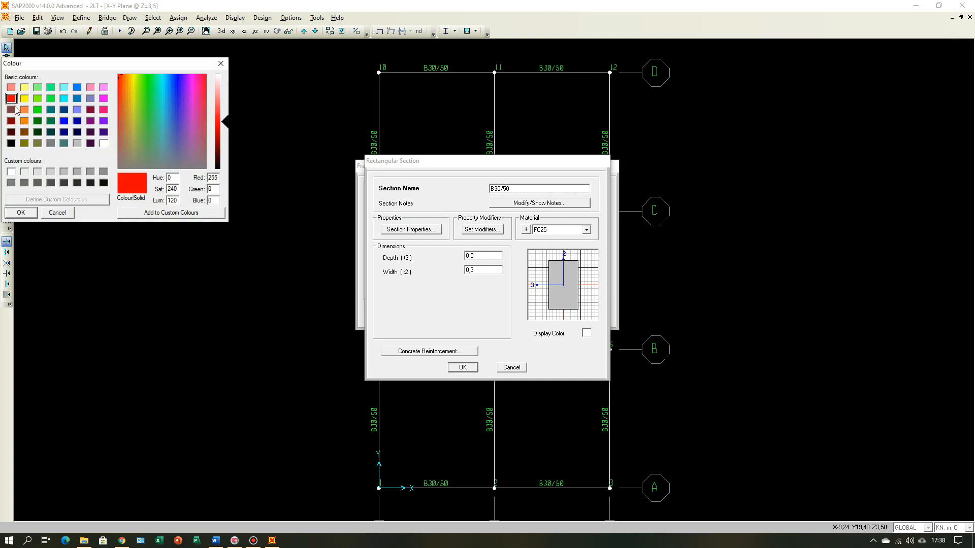
left_click(21, 212)
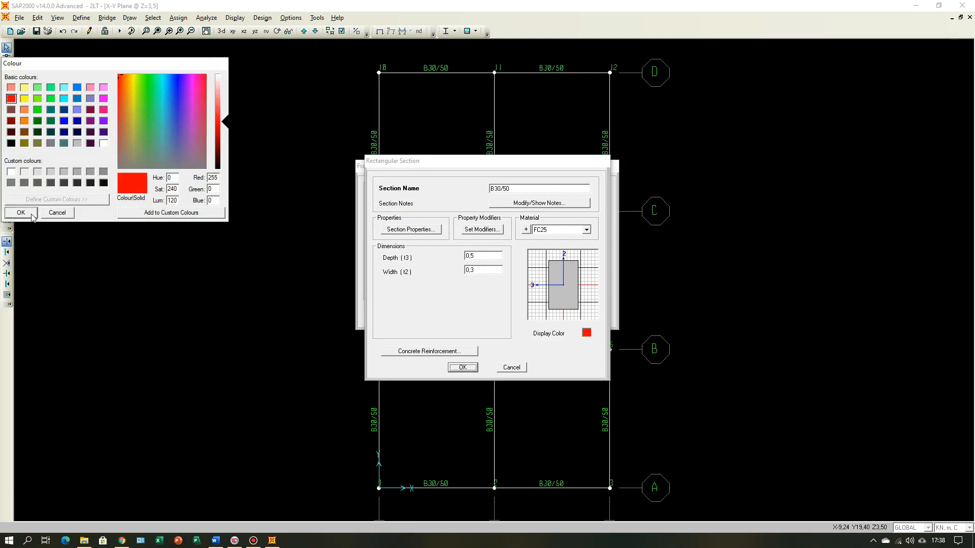
left_click(462, 366)
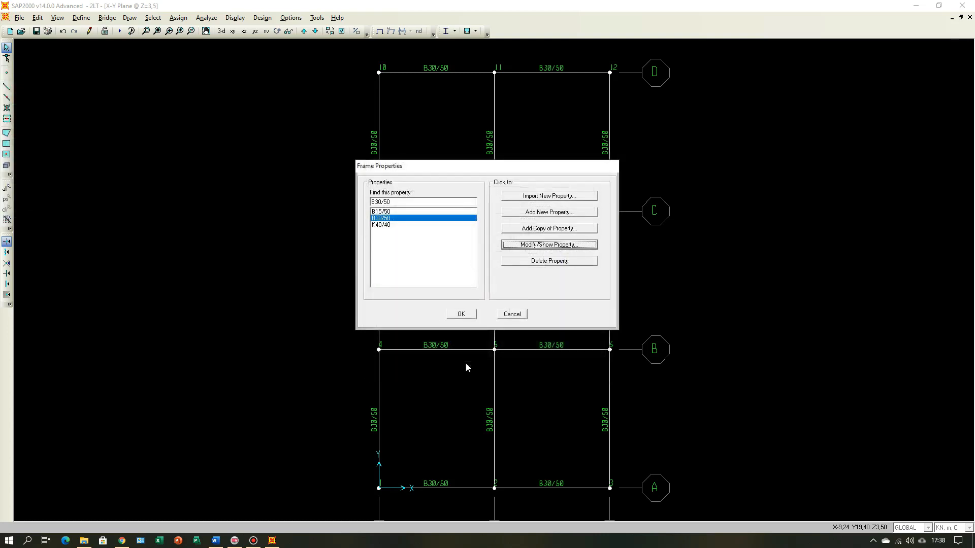
Step: Check the B15/50 section's properties, accept the frame properties and refresh the plan view to apply the section colors
left_click(386, 212)
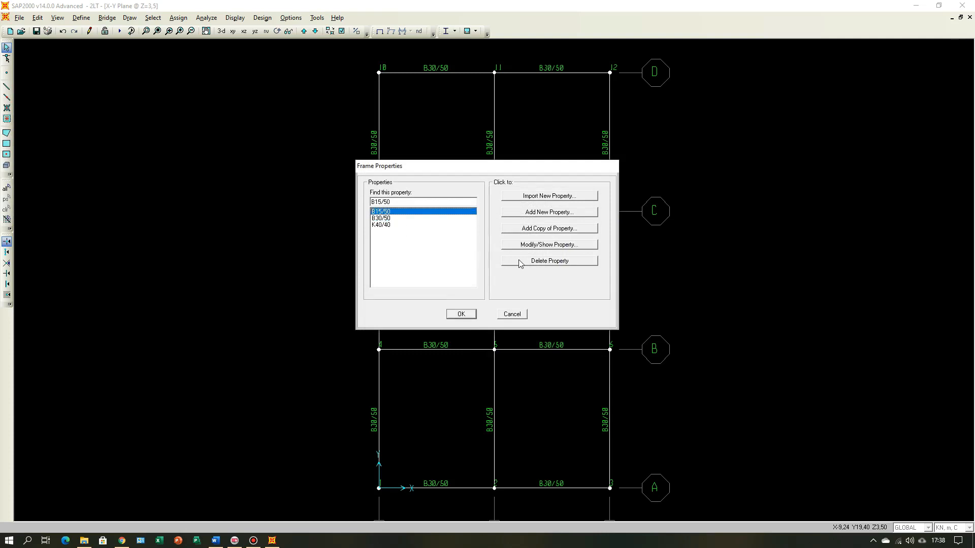
left_click(557, 244)
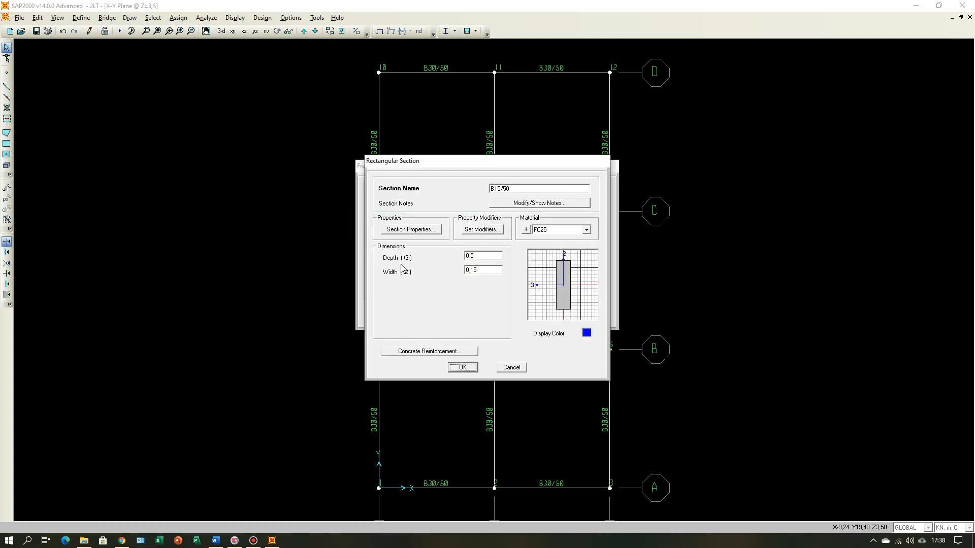
left_click(463, 368)
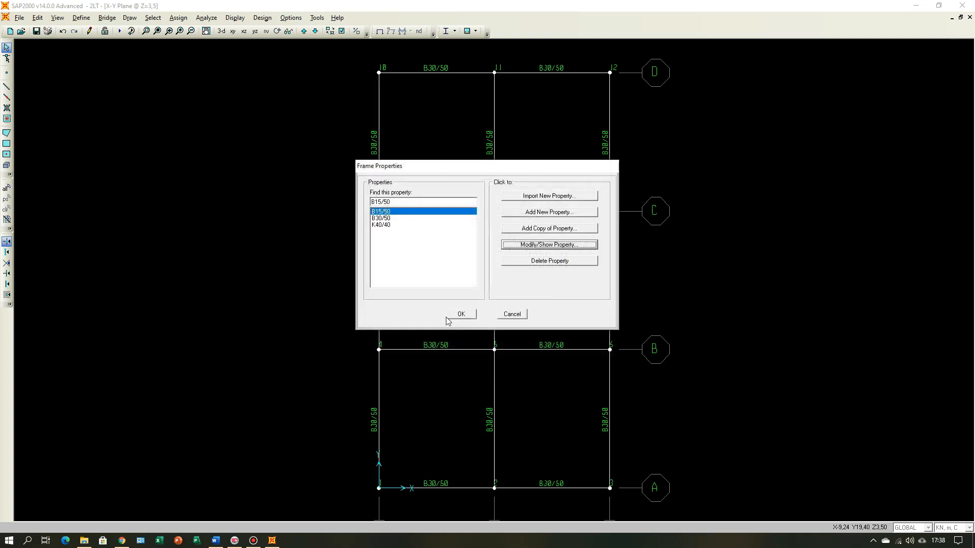
left_click(464, 315)
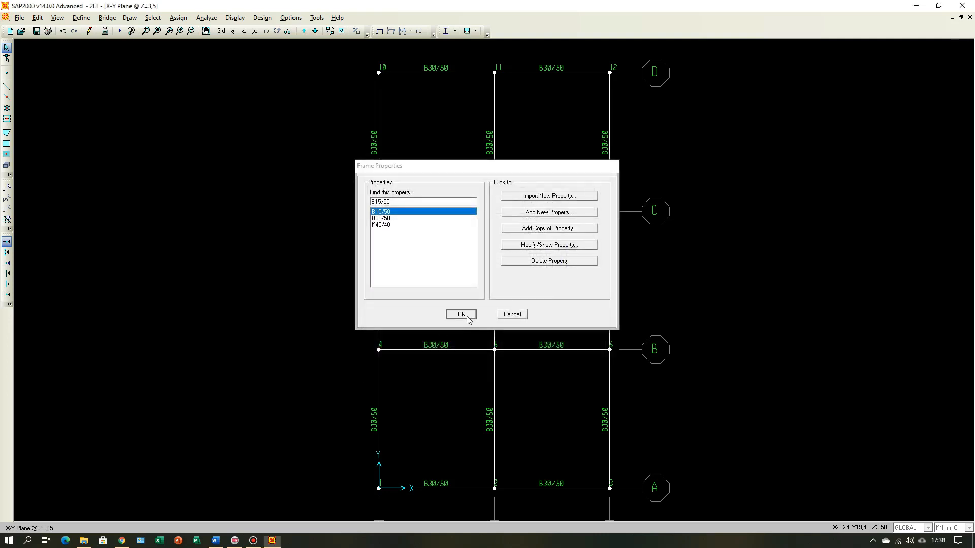
left_click(158, 33)
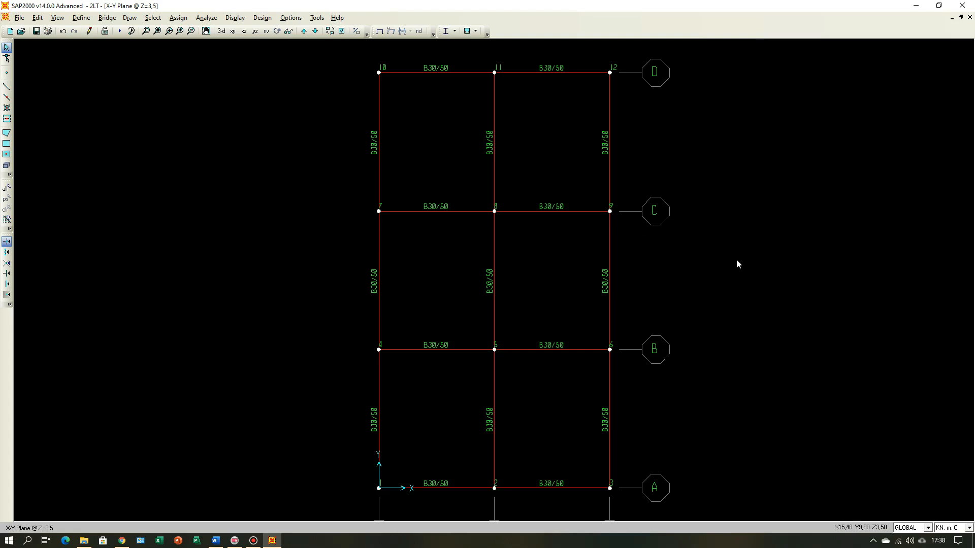
Step: Consult the second-floor beam plan in the Word document for the overhang beyond grid line A, and return to SAP2000
scroll(737, 259, "down", 2)
scroll(738, 268, "down", 1)
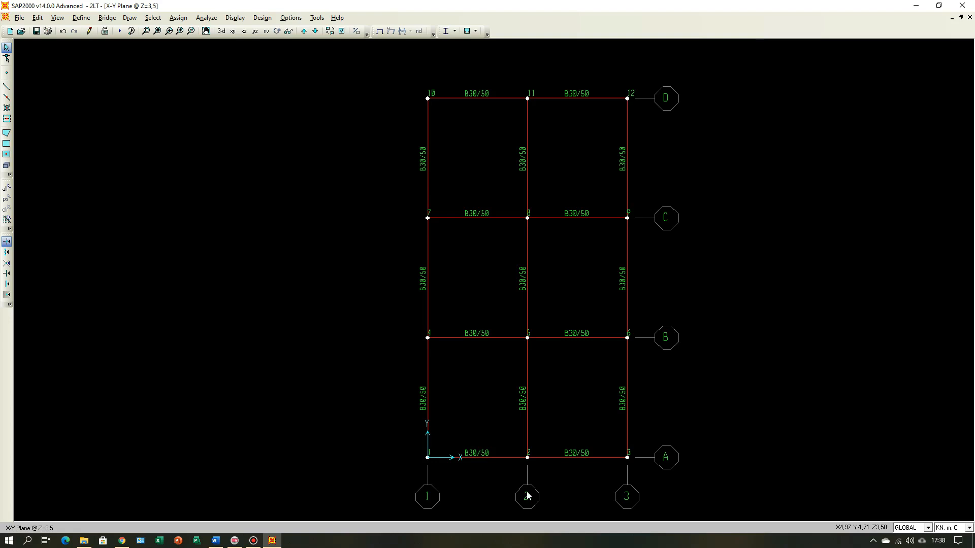
left_click(216, 540)
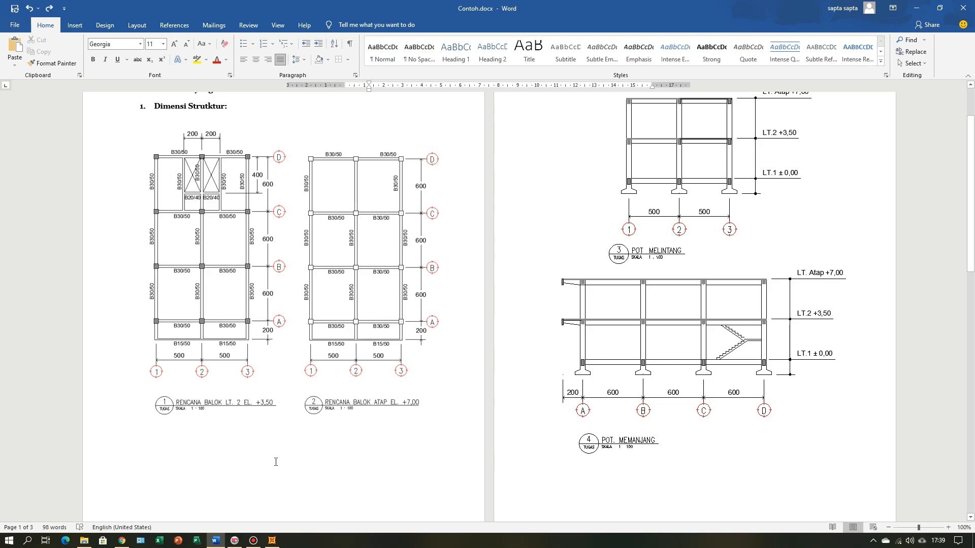
left_click(272, 540)
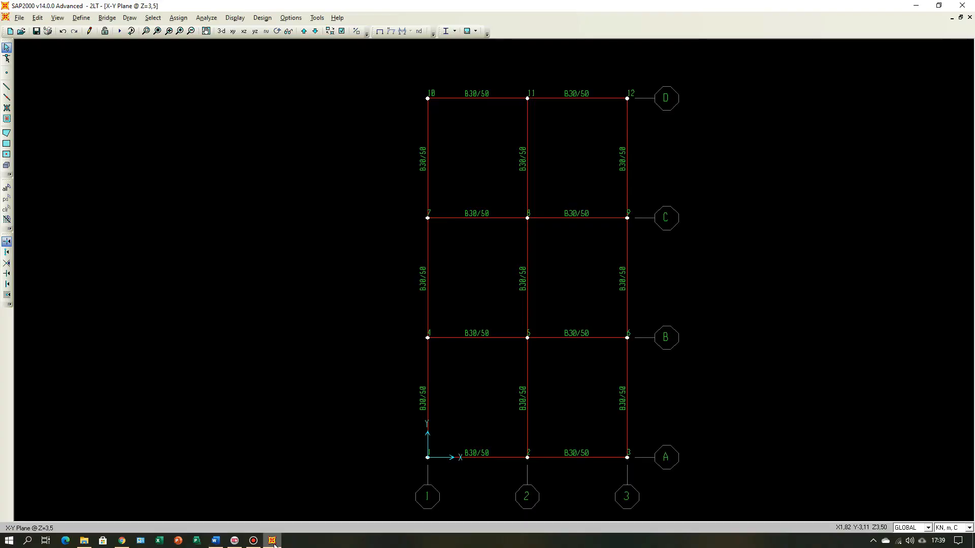
Step: Open the GLOBAL grid system data for editing and add a Y grid line with the ID A'
right_click(722, 208)
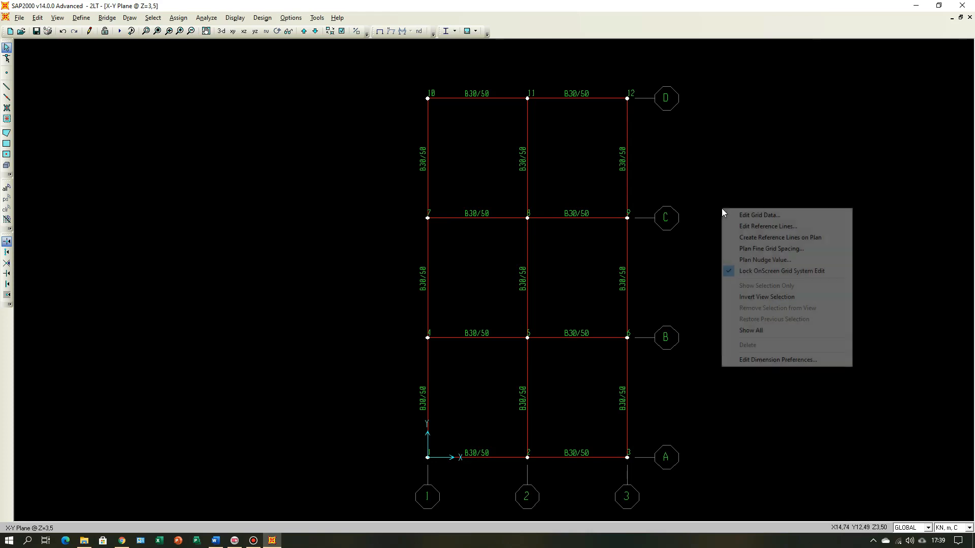
left_click(757, 217)
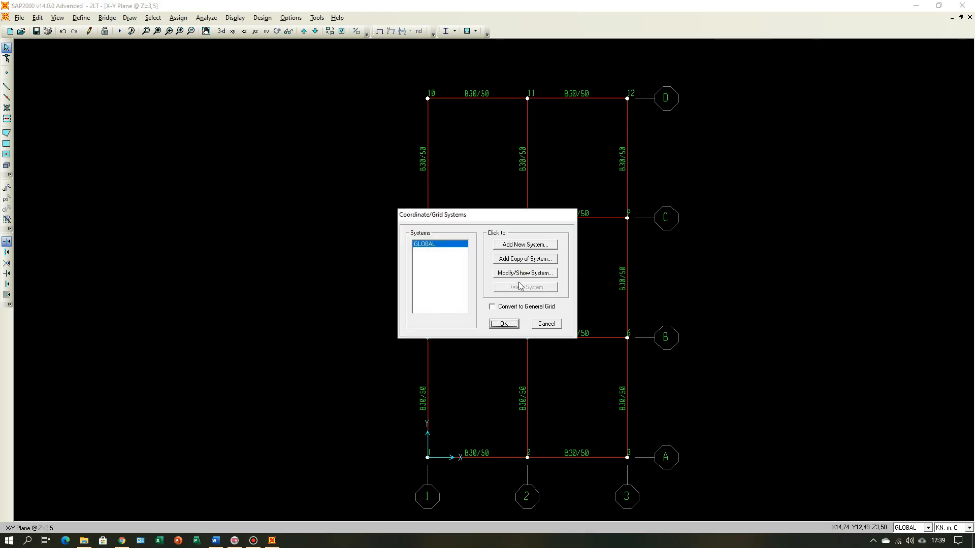
left_click(518, 276)
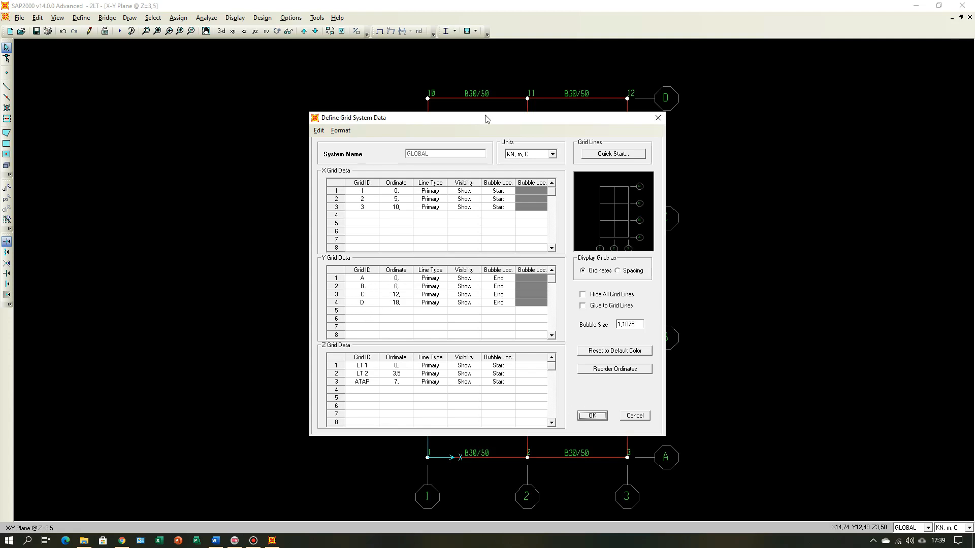
left_click_drag(480, 120, 172, 10)
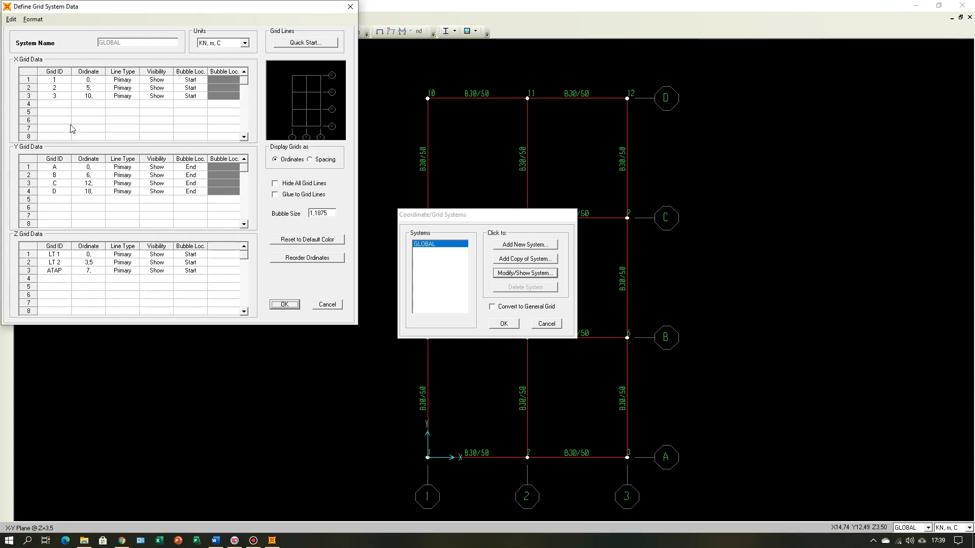
left_click(59, 201)
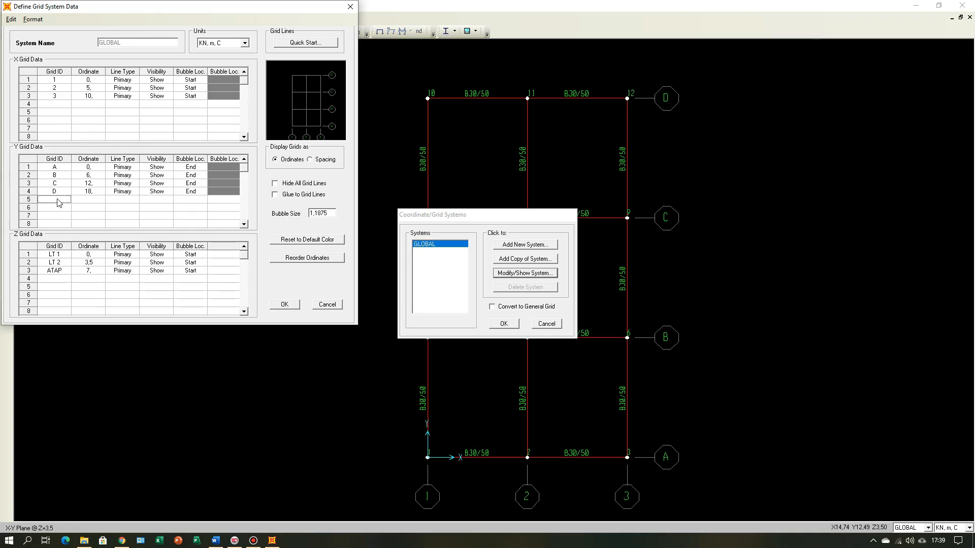
type("A'")
Step: Give Y grid line A' the ordinate -2, primary type, shown, with its bubble at the end, and apply the grid changes
left_click(90, 201)
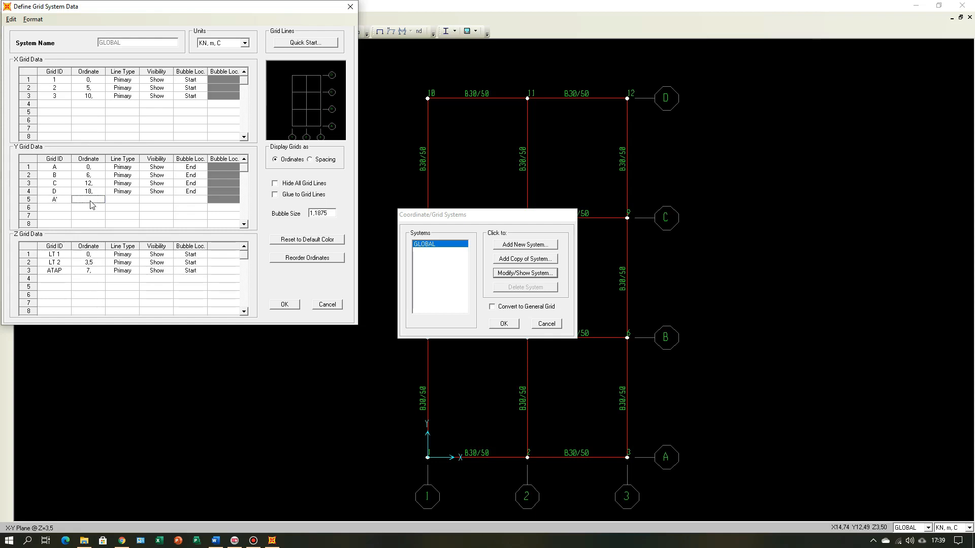
left_click(91, 201)
double_click(119, 198)
double_click(158, 201)
double_click(182, 201)
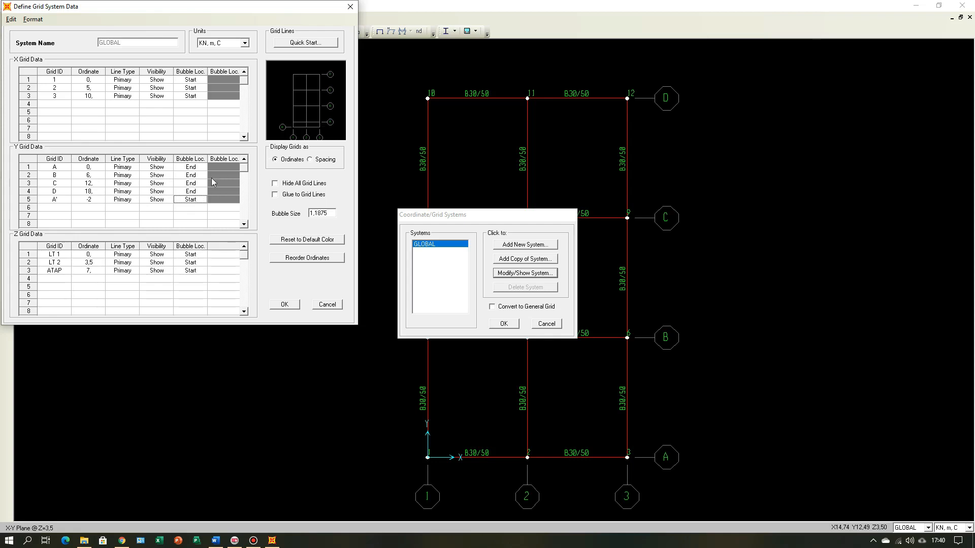
double_click(192, 200)
left_click(286, 305)
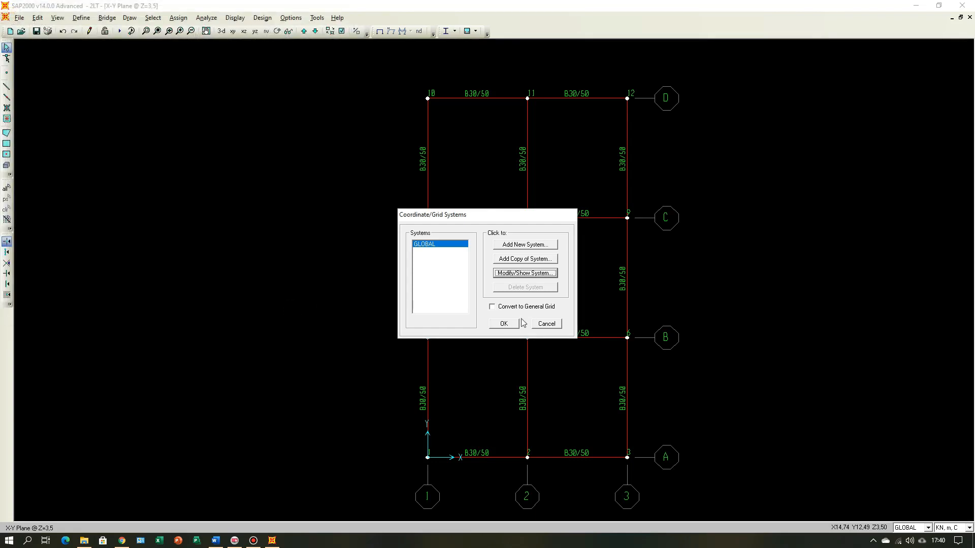
left_click(513, 323)
scroll(706, 330, "down", 3)
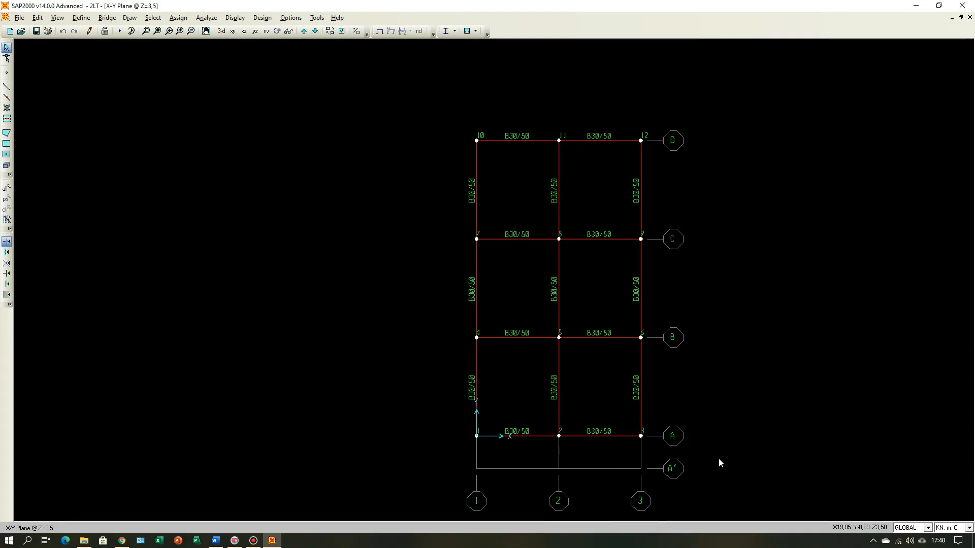
Step: Check the beam plan in Word and draw B30/50 beams from grid line A' to A along grid lines 1, 2 and 3
left_click(216, 541)
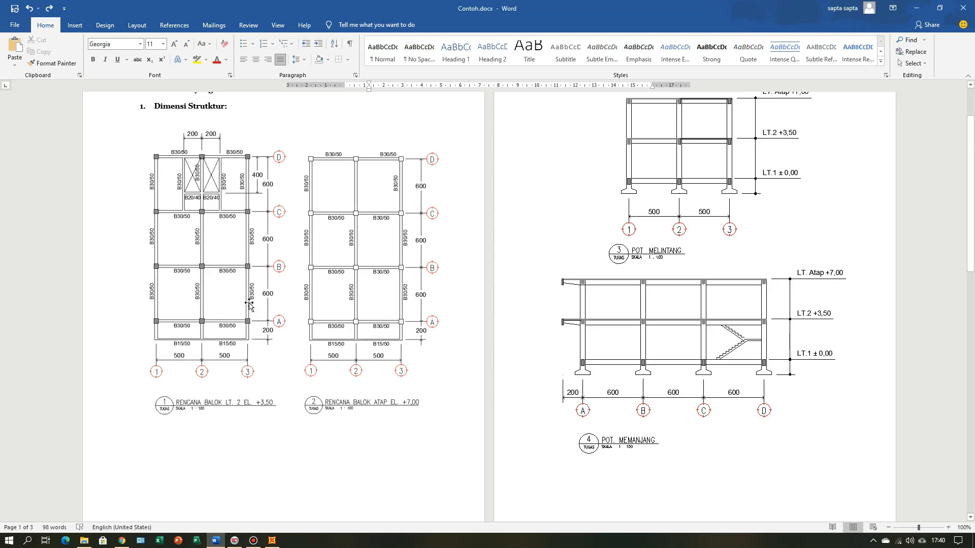
left_click(272, 541)
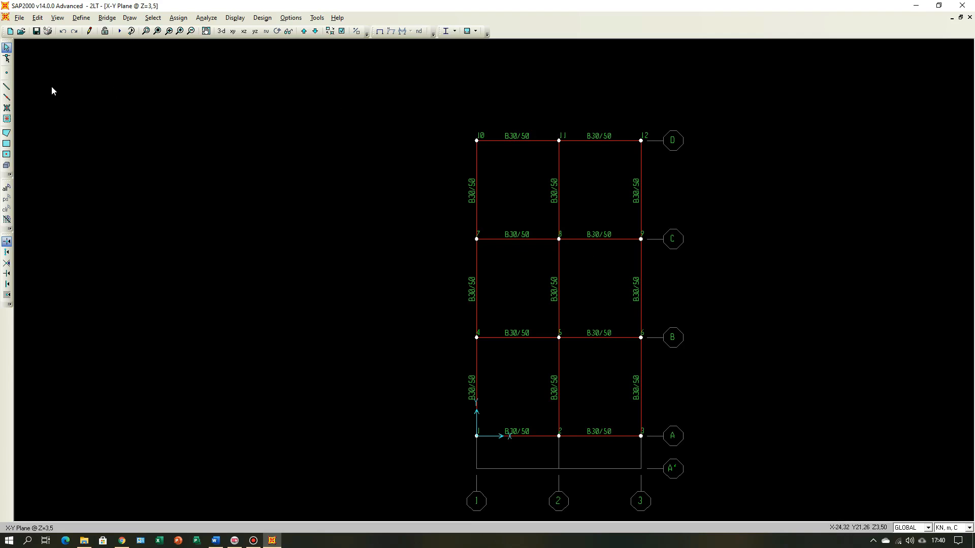
left_click(6, 88)
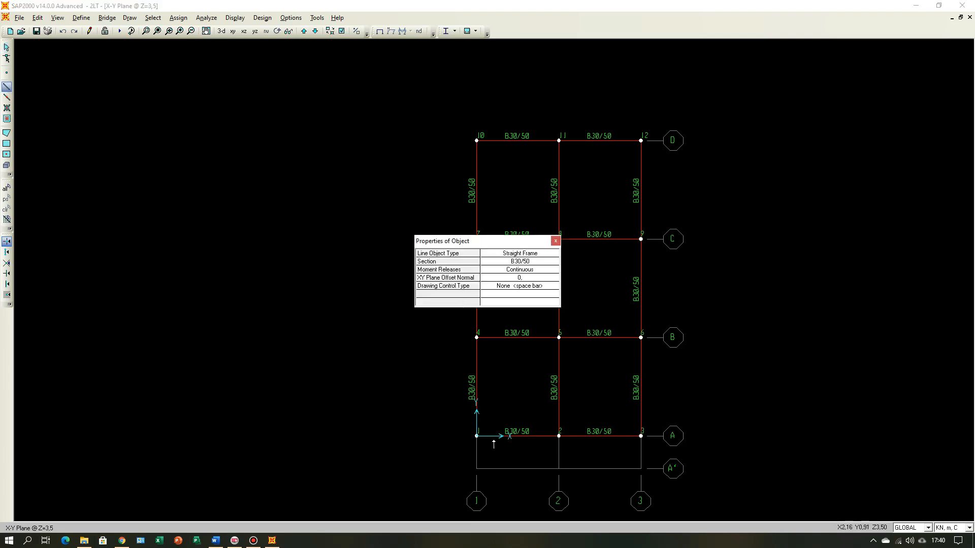
left_click(477, 469)
double_click(477, 436)
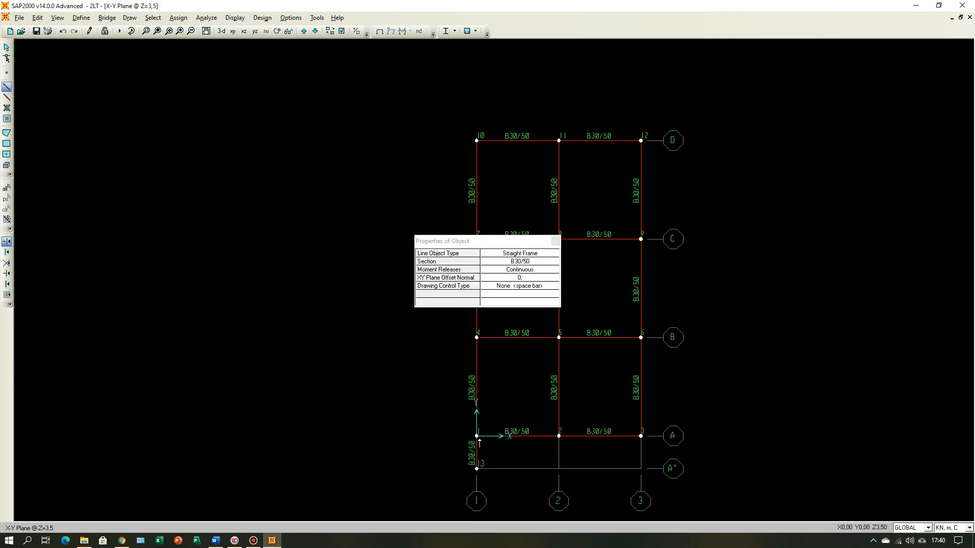
left_click(559, 468)
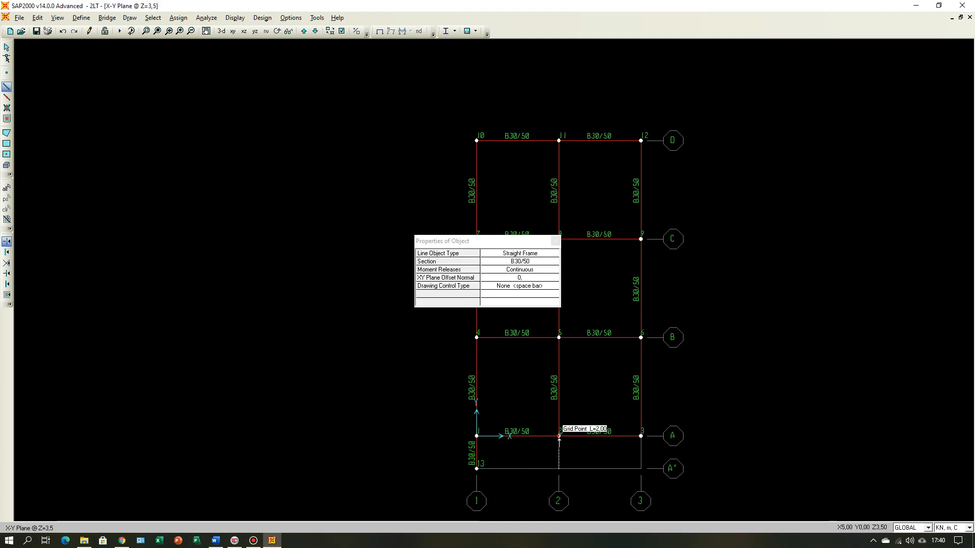
double_click(558, 435)
left_click(641, 468)
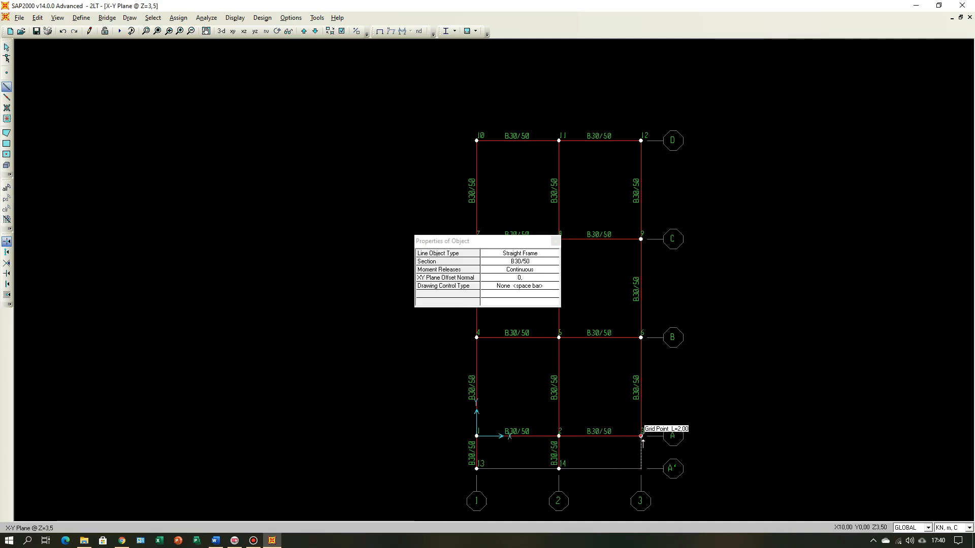
double_click(641, 435)
Step: Draw B15/50 beams along grid line A' from grid 1 through 2 to 3, and view the model in 3D
left_click(530, 263)
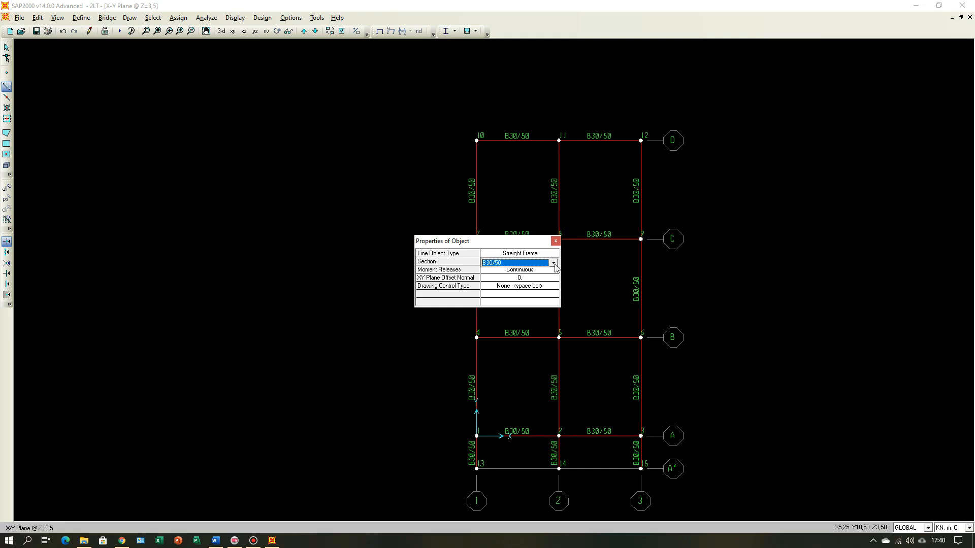
left_click(554, 263)
left_click(530, 272)
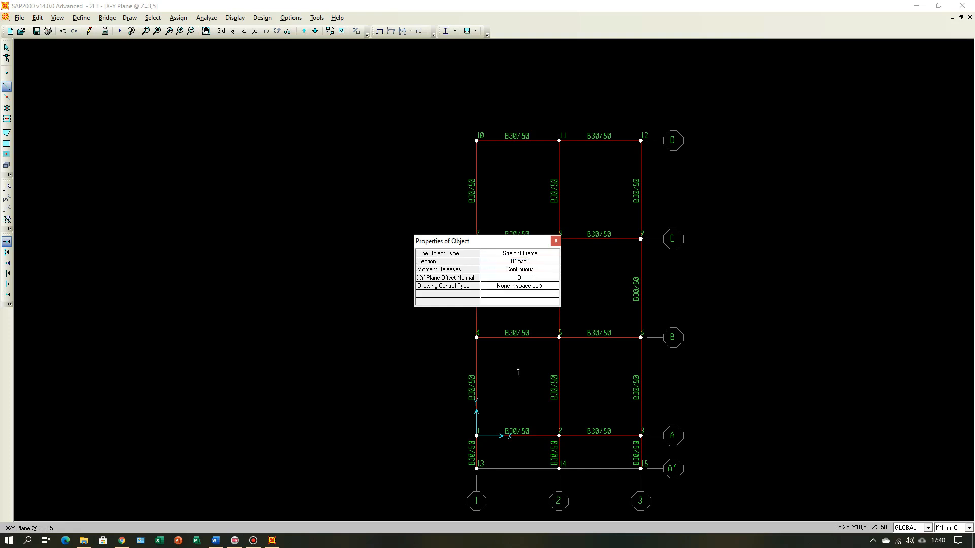
left_click(477, 469)
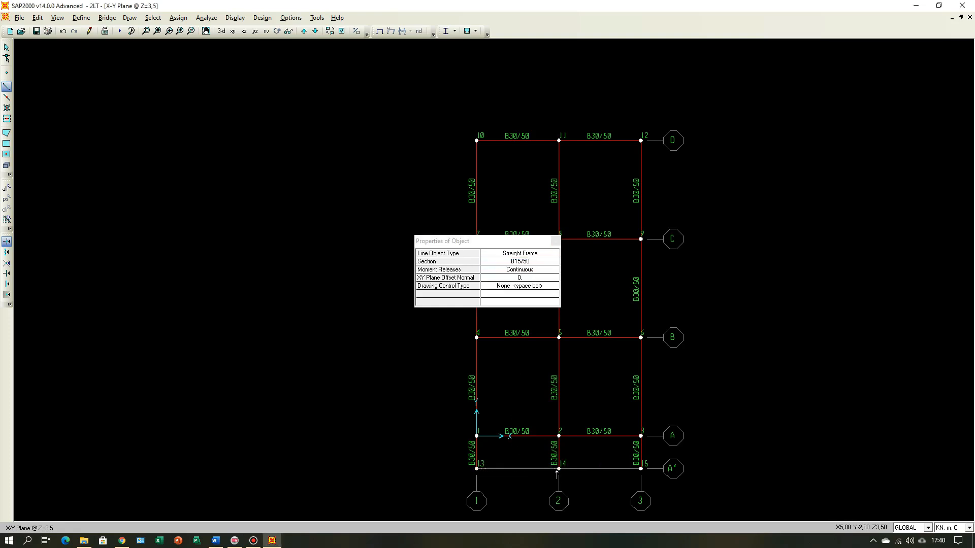
left_click(559, 469)
left_click(641, 469)
right_click(641, 468)
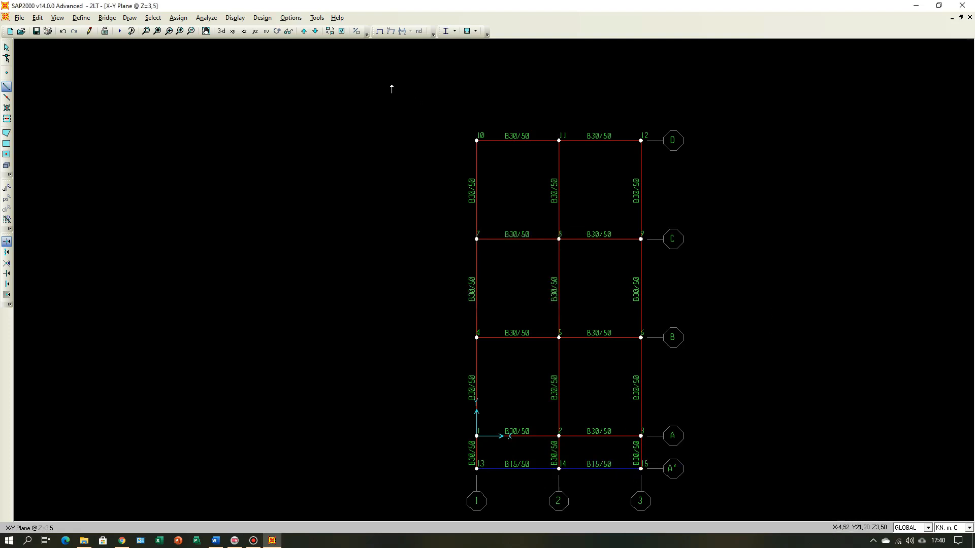
left_click(221, 31)
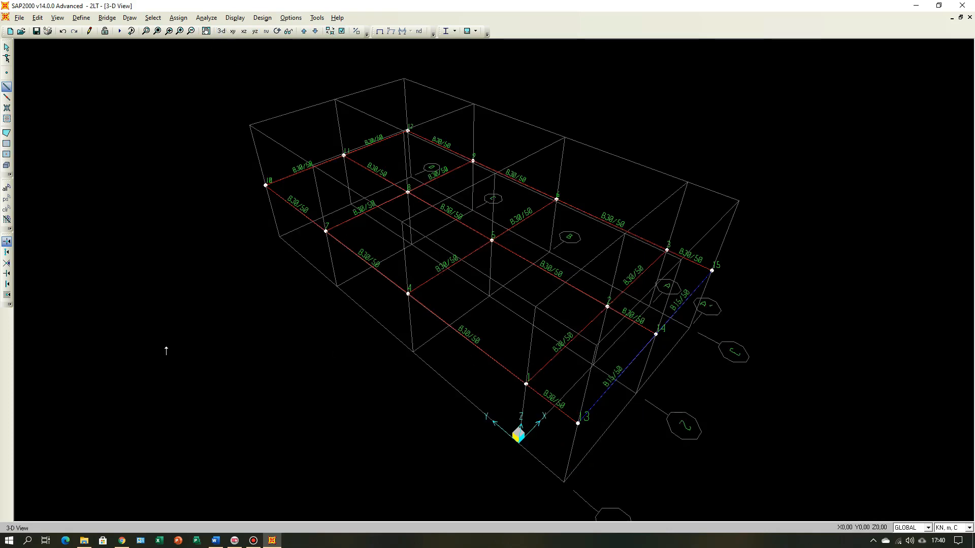
key("Escape")
Step: Compare the second-floor and roof beam plans in the Word document, and return to SAP2000
mouse_move(274, 542)
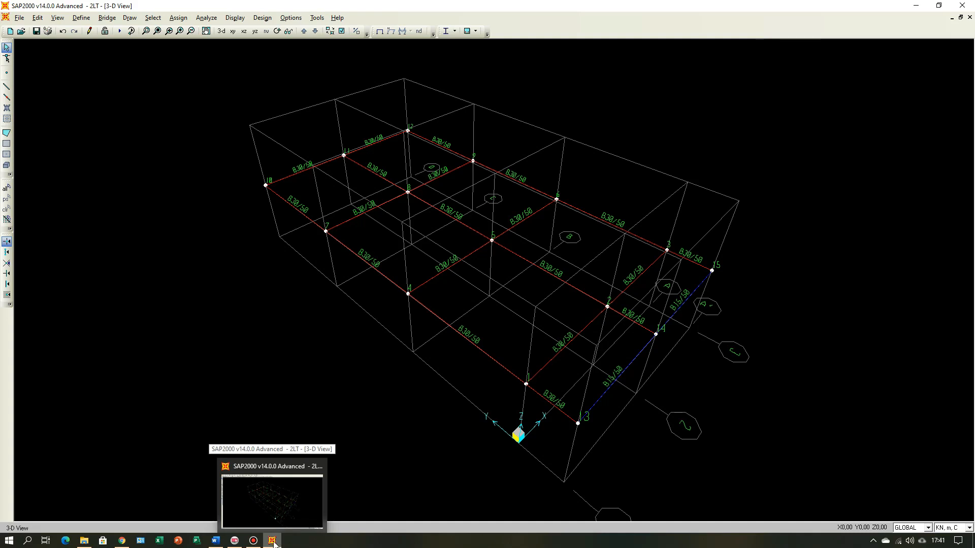
left_click(216, 542)
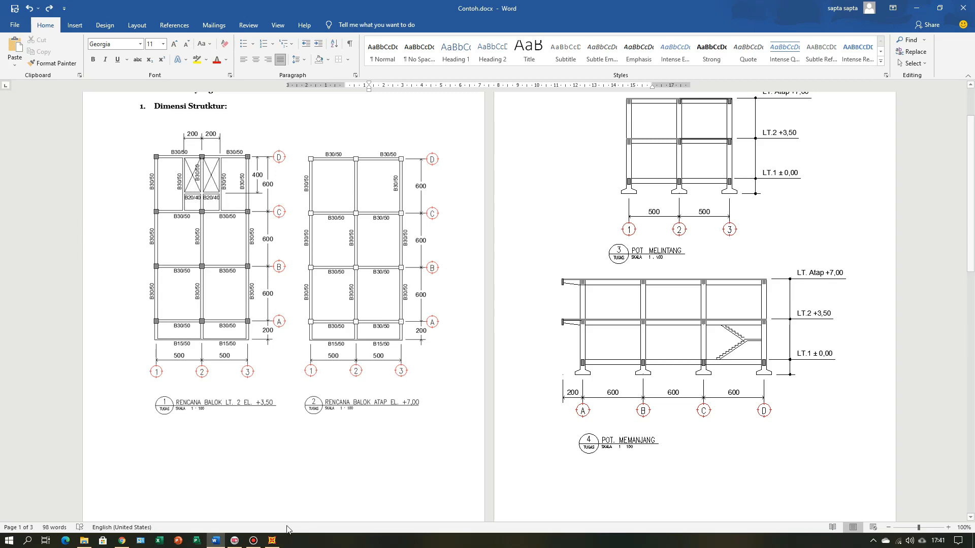
left_click(272, 541)
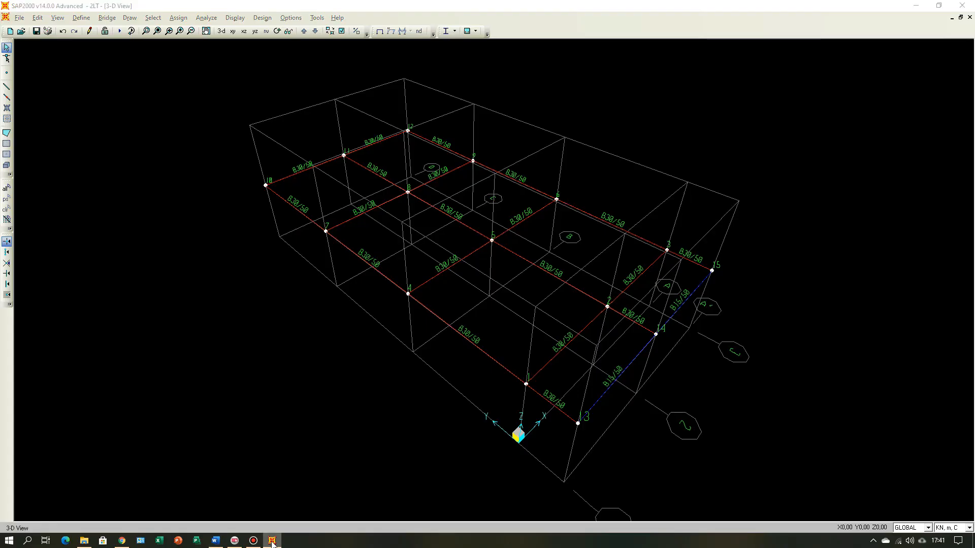
left_click(272, 541)
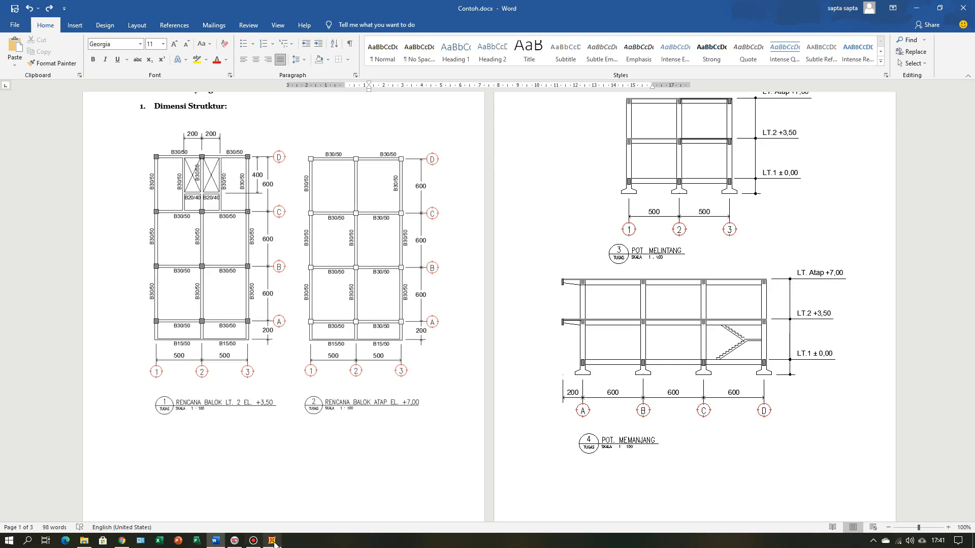
mouse_move(273, 541)
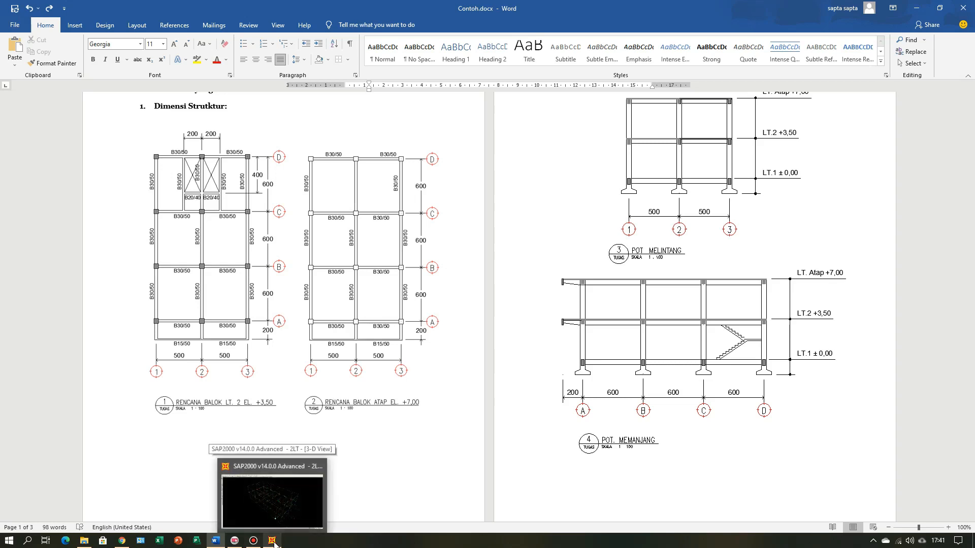
left_click(273, 542)
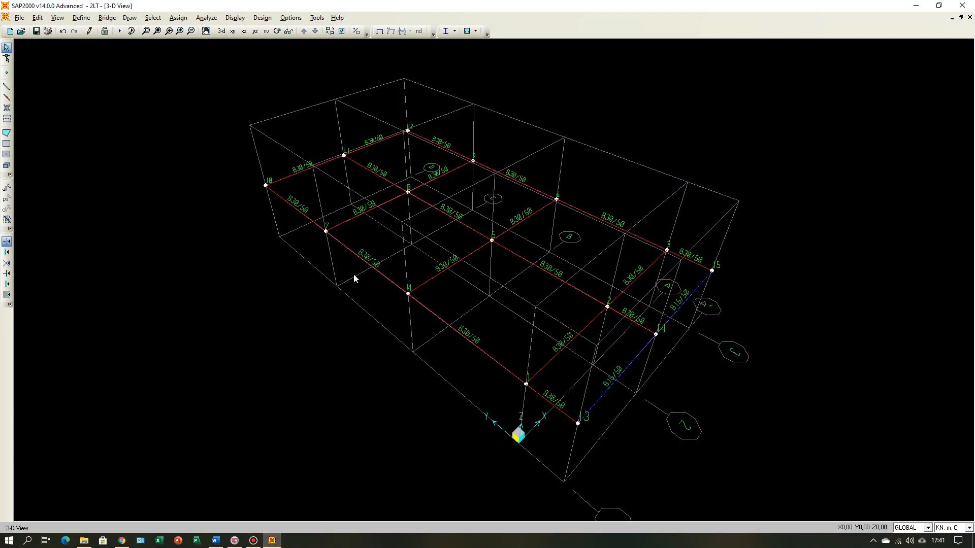
Step: Replicate all joints and beams of the Z=3.5 plan linearly once, 3.5 m upward, to the roof level
left_click(232, 31)
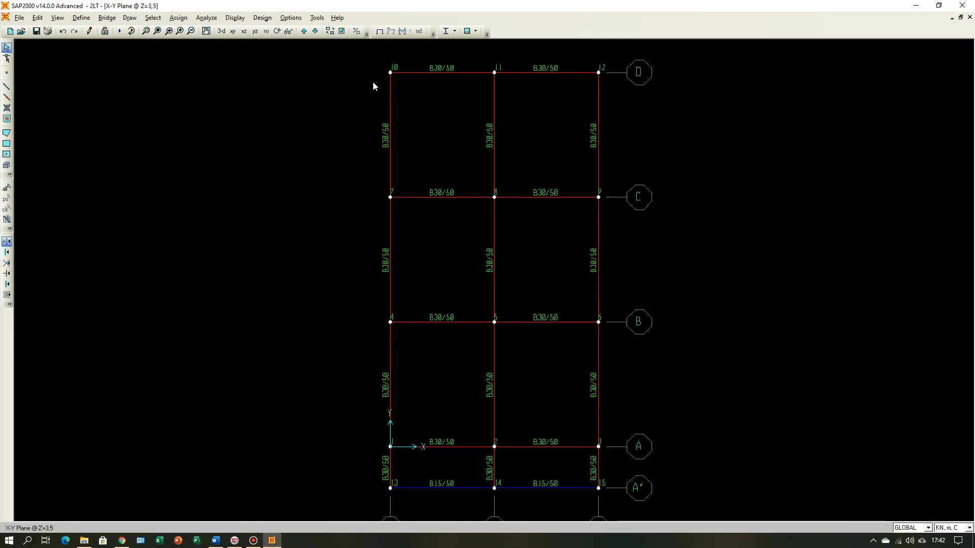
left_click_drag(342, 56, 673, 517)
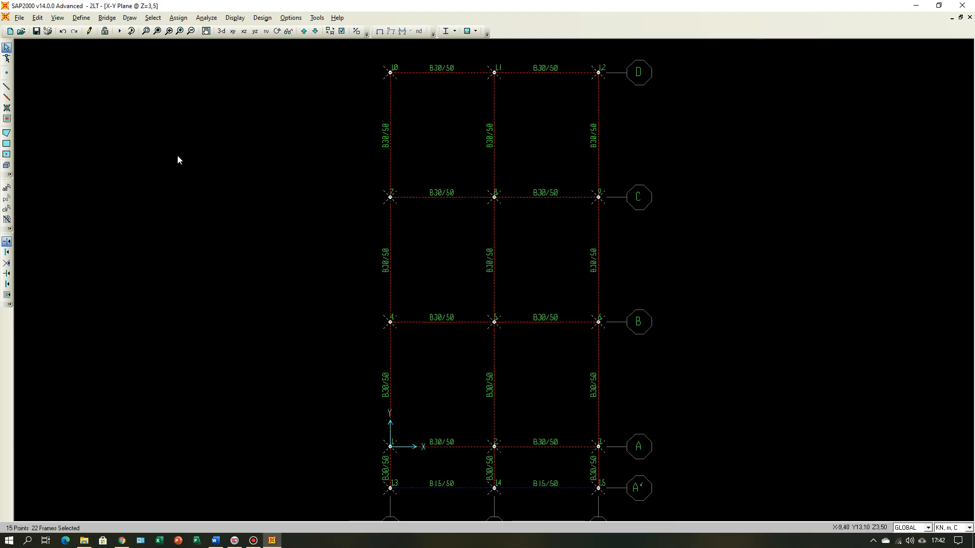
left_click(38, 18)
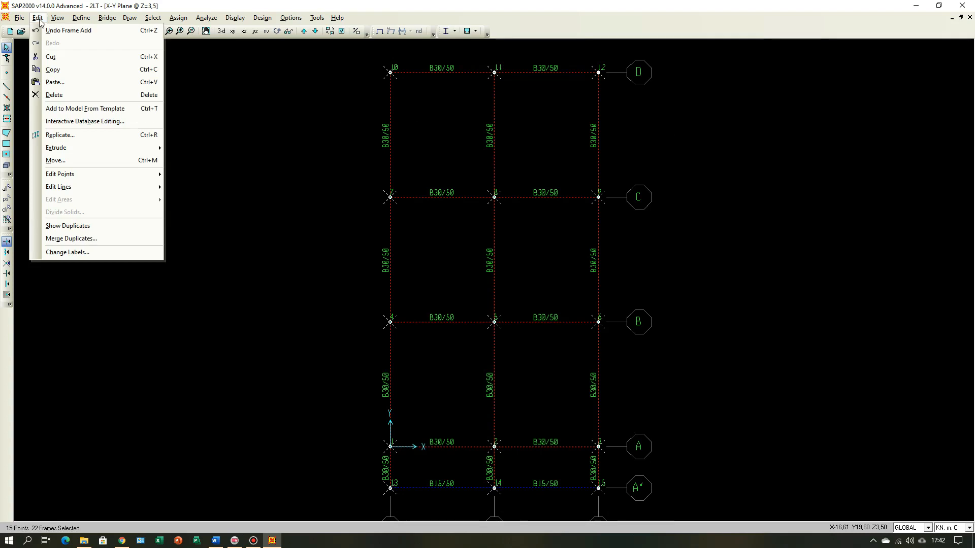
left_click(57, 136)
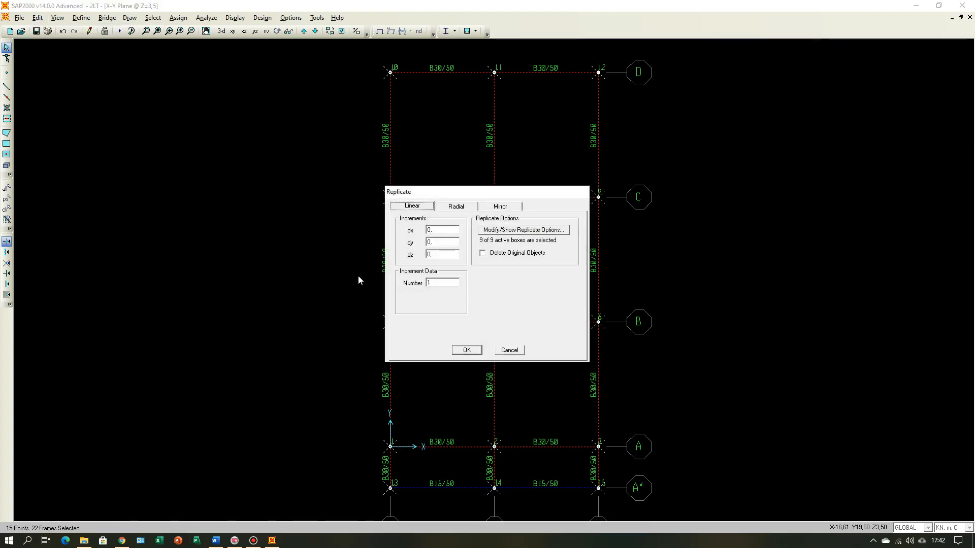
double_click(453, 255)
type("3")
left_click(466, 350)
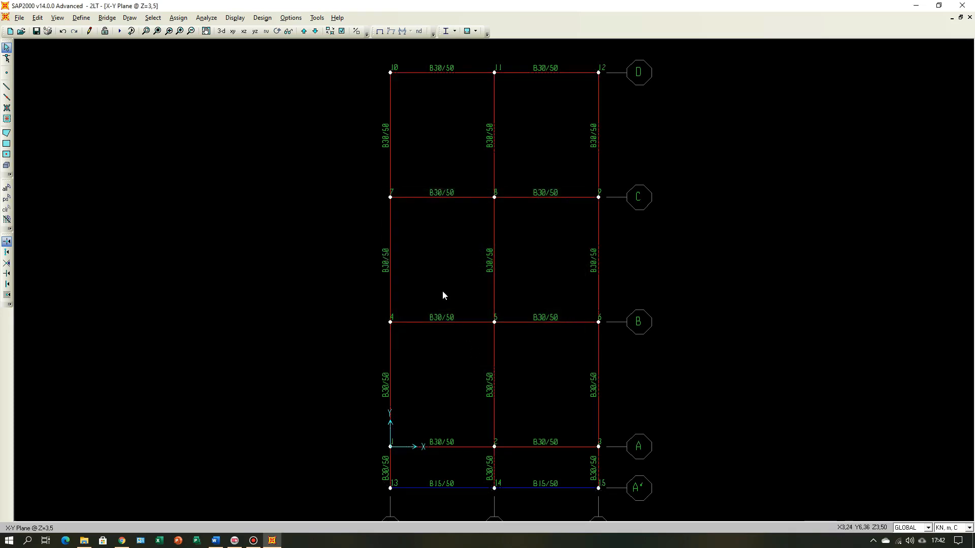
Step: Inspect the roof beams in 3D and step through the X-Y plan levels, returning to the Z=3.5 plan
left_click(222, 31)
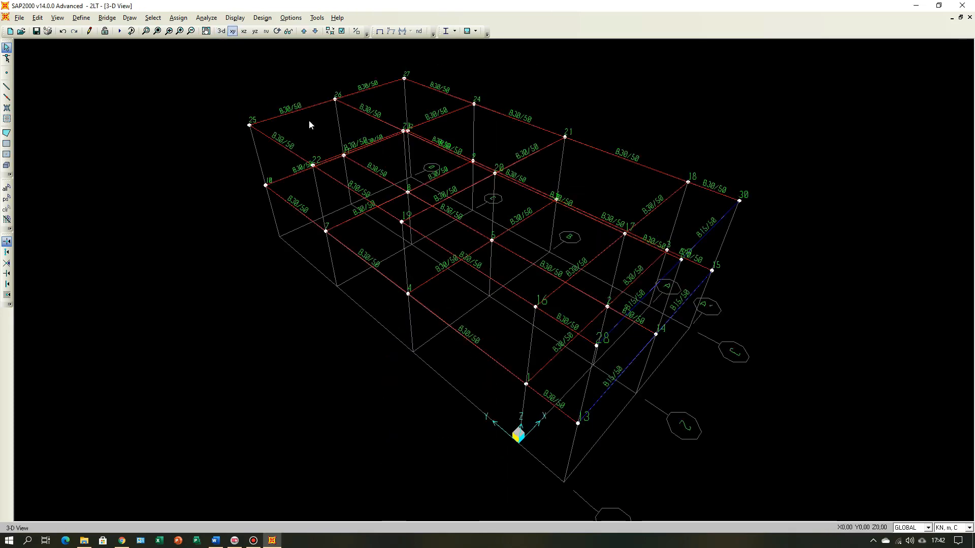
left_click(233, 31)
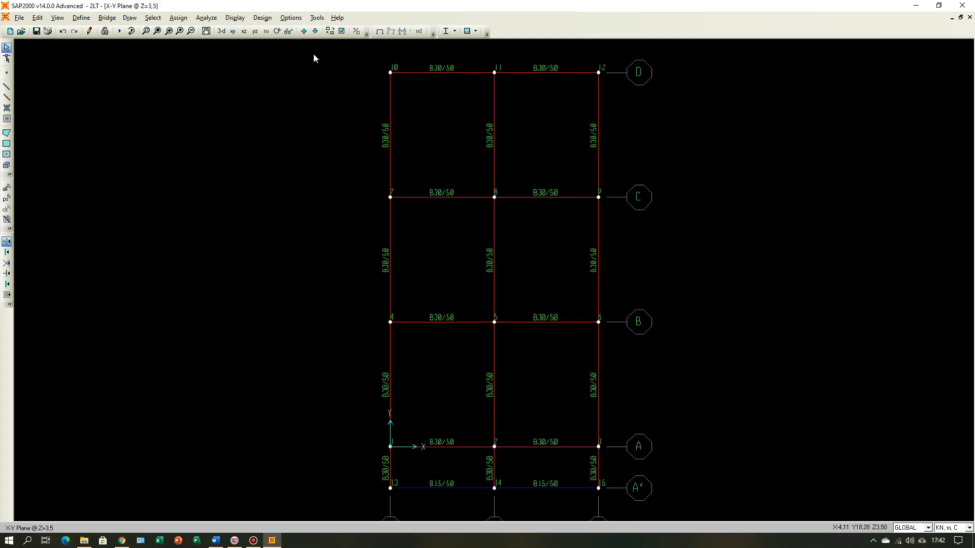
left_click(304, 31)
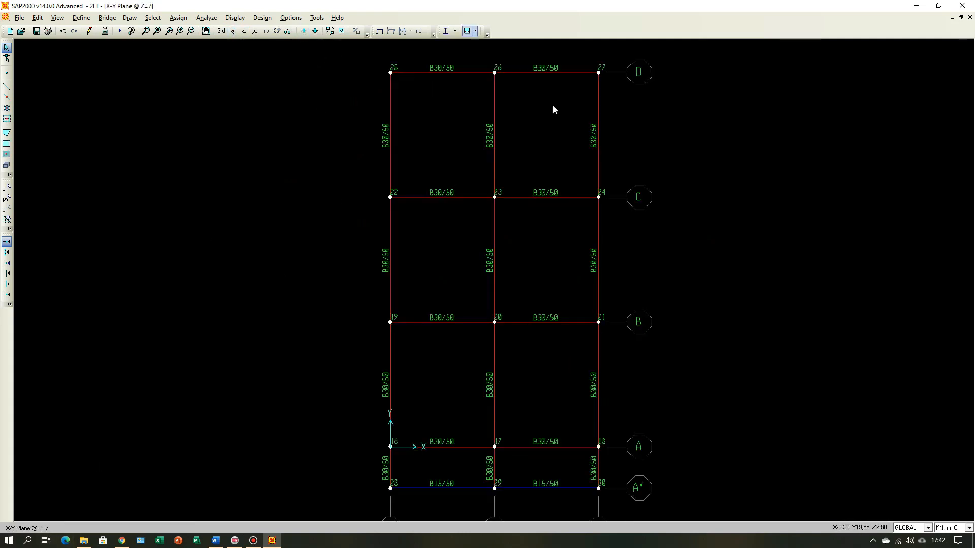
left_click(304, 31)
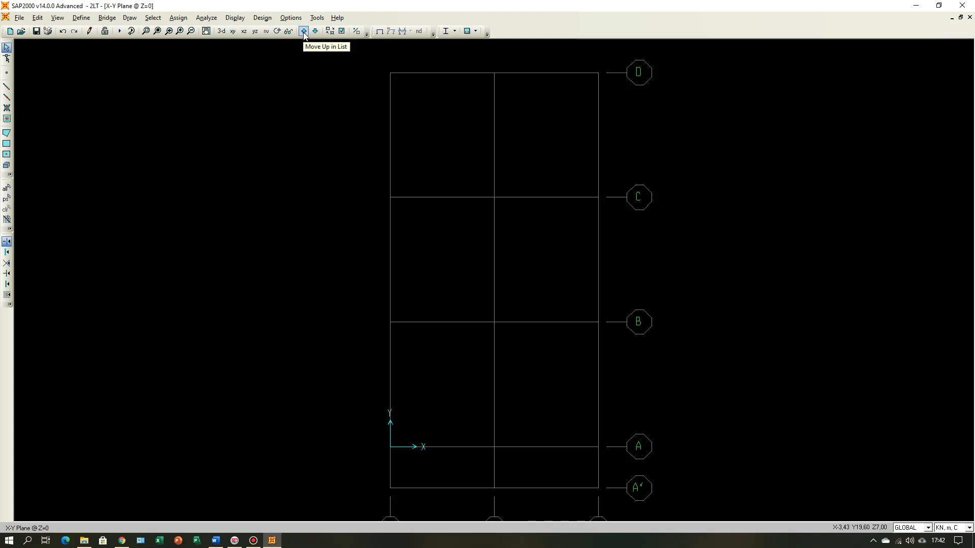
left_click(315, 31)
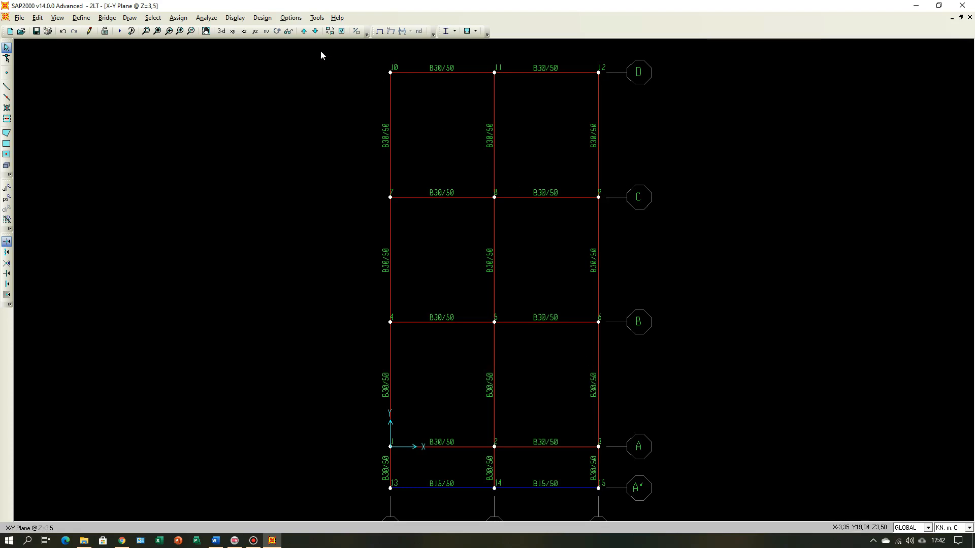
left_click(315, 31)
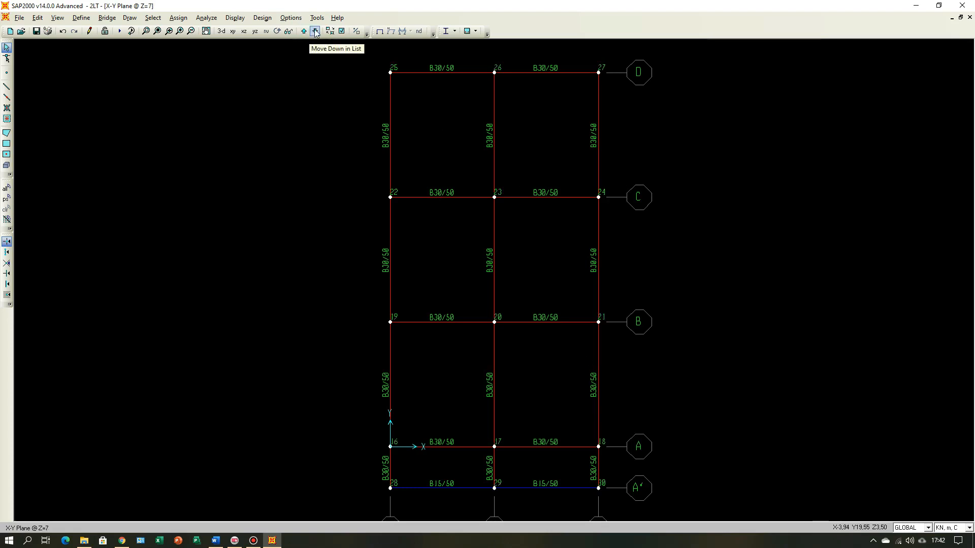
left_click(315, 31)
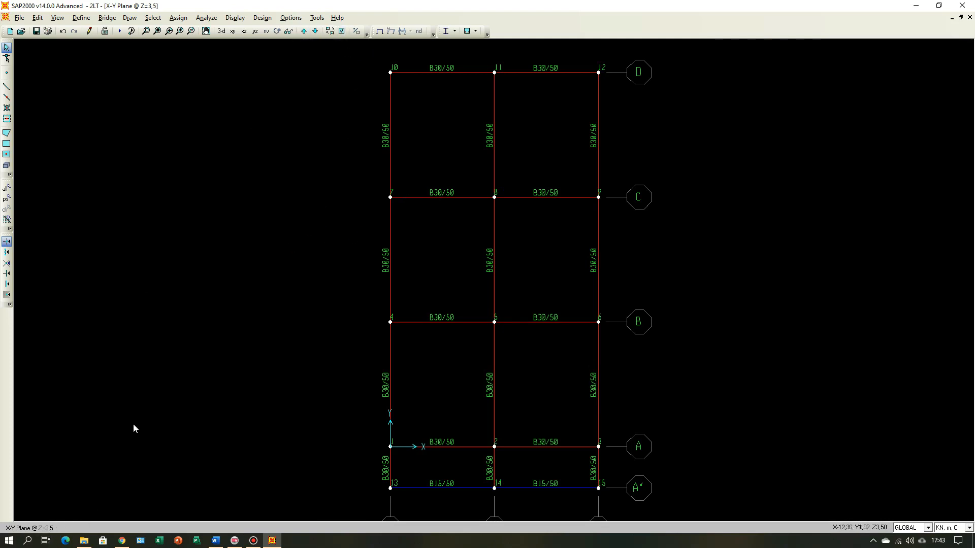
Step: Consult the stair layout in Word and divide the four second-floor beams along grid lines C and D into 2 frames each, ratio 1
left_click(215, 540)
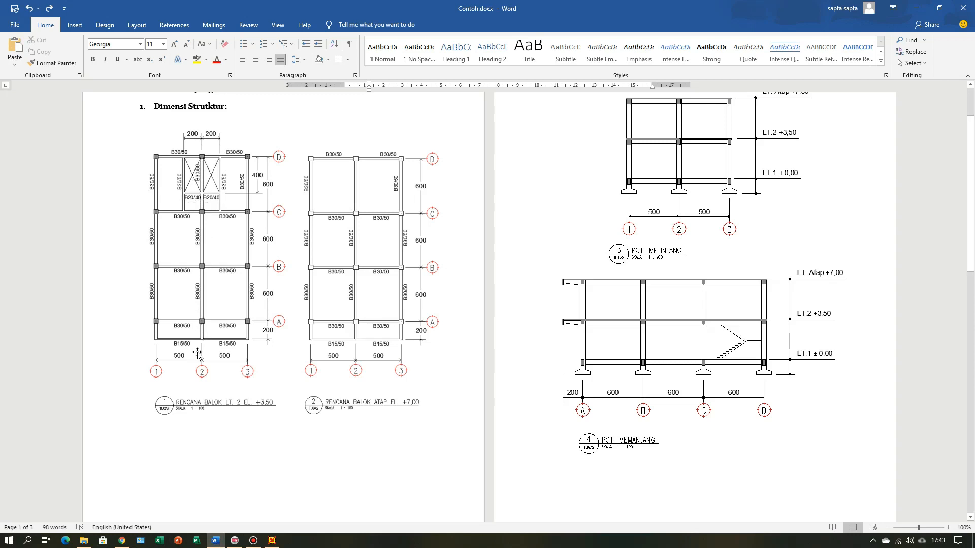
left_click(272, 540)
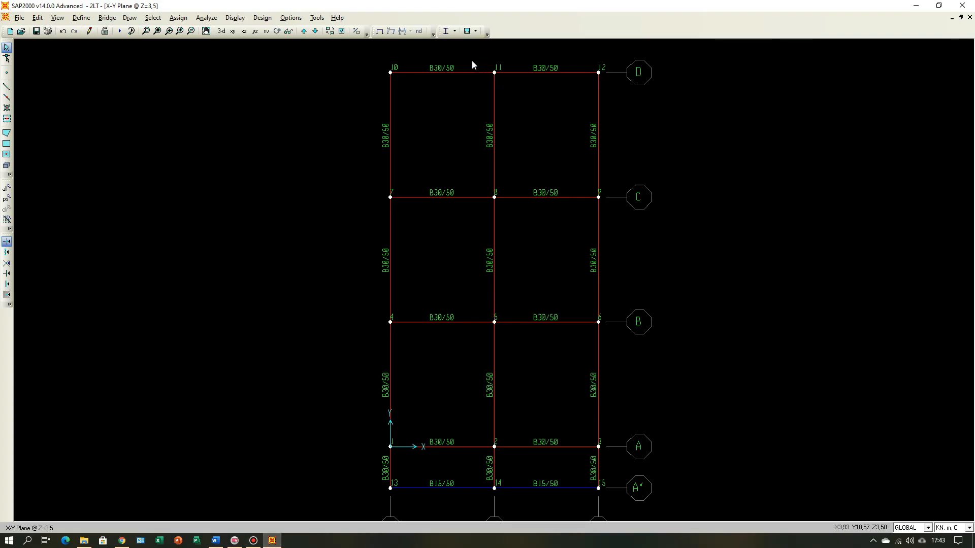
left_click_drag(472, 59, 439, 208)
left_click_drag(570, 213, 529, 56)
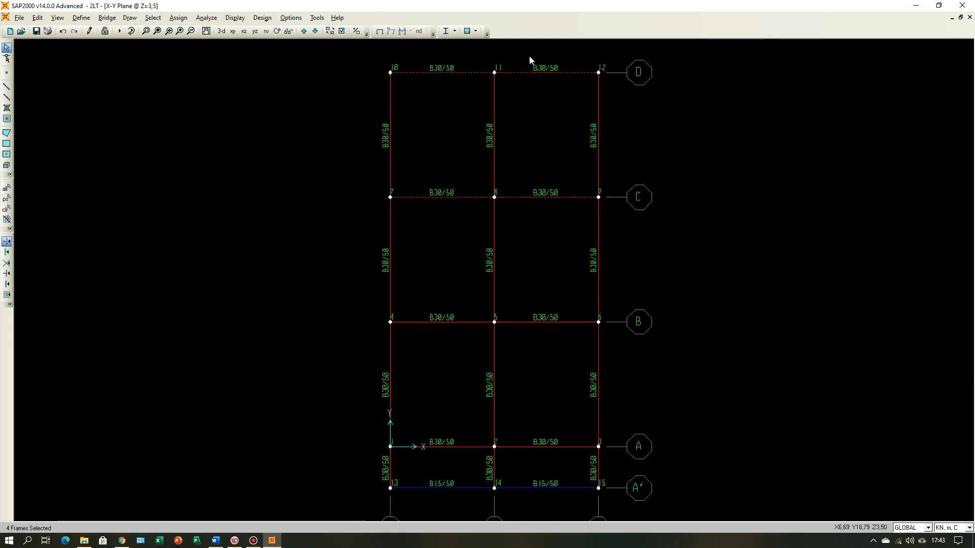
left_click(38, 18)
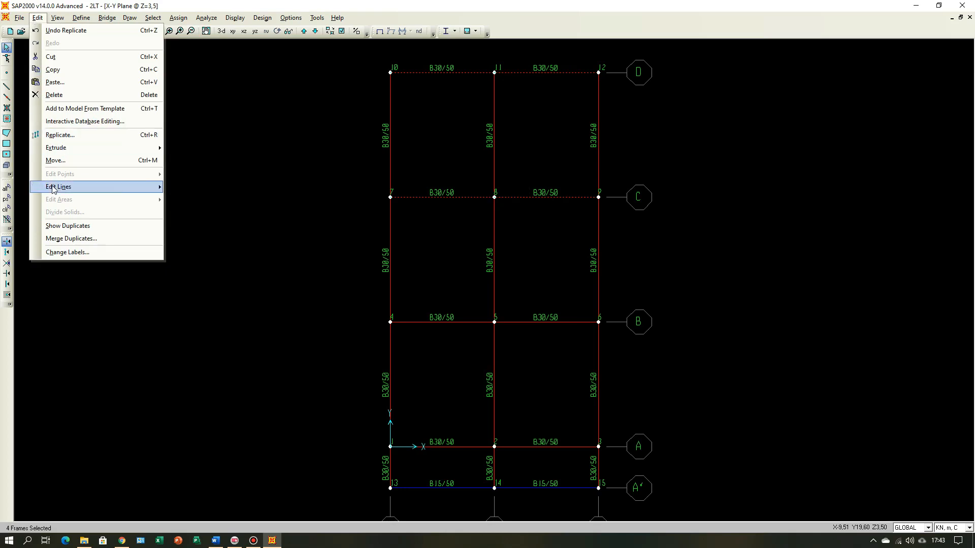
mouse_move(54, 190)
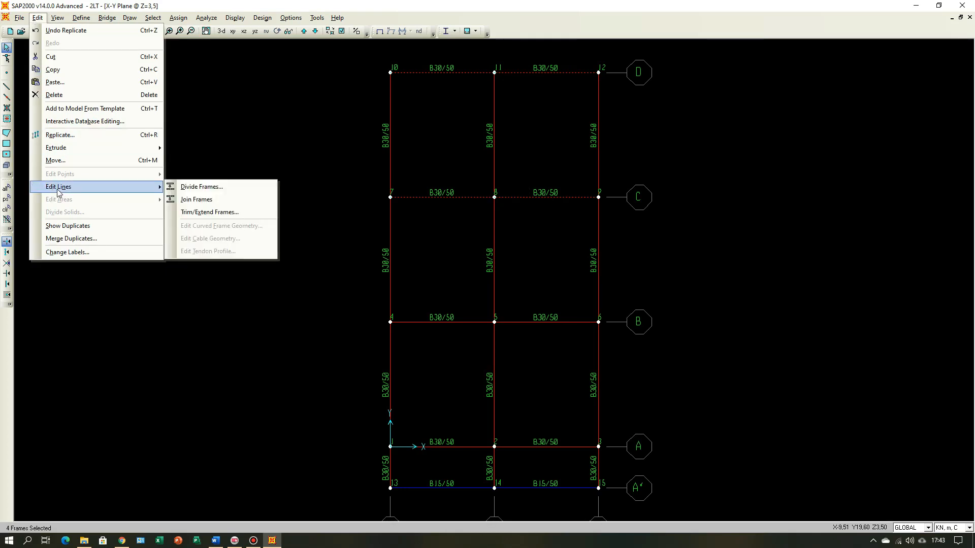
left_click(217, 189)
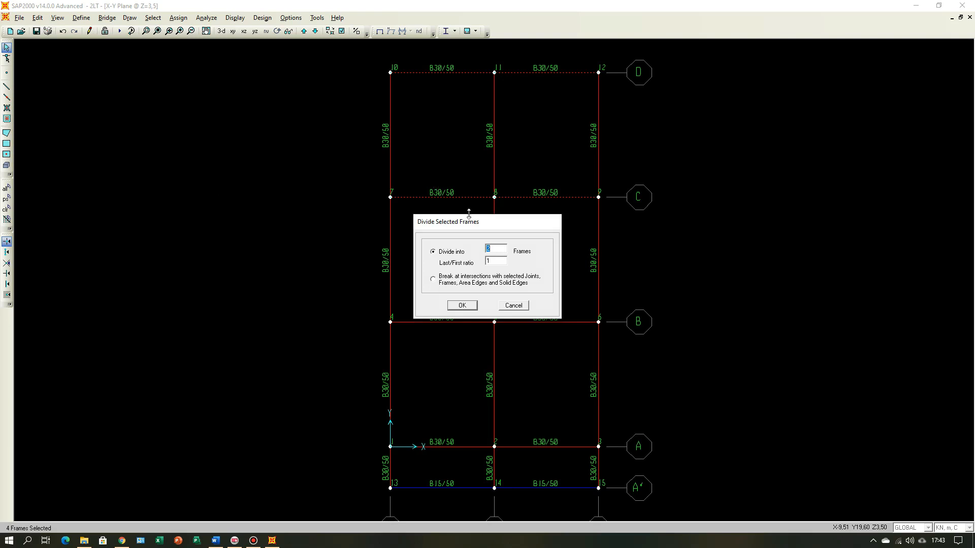
left_click(224, 542)
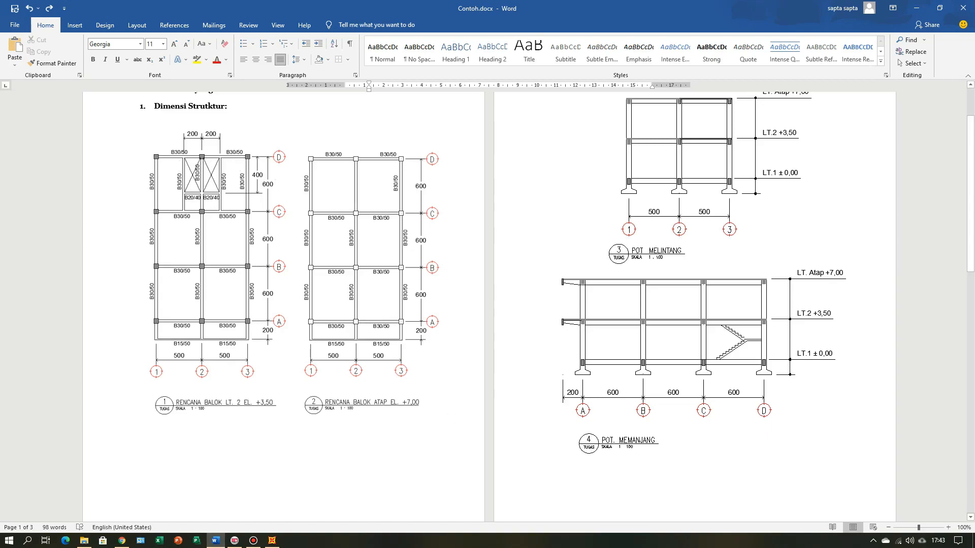
left_click(271, 540)
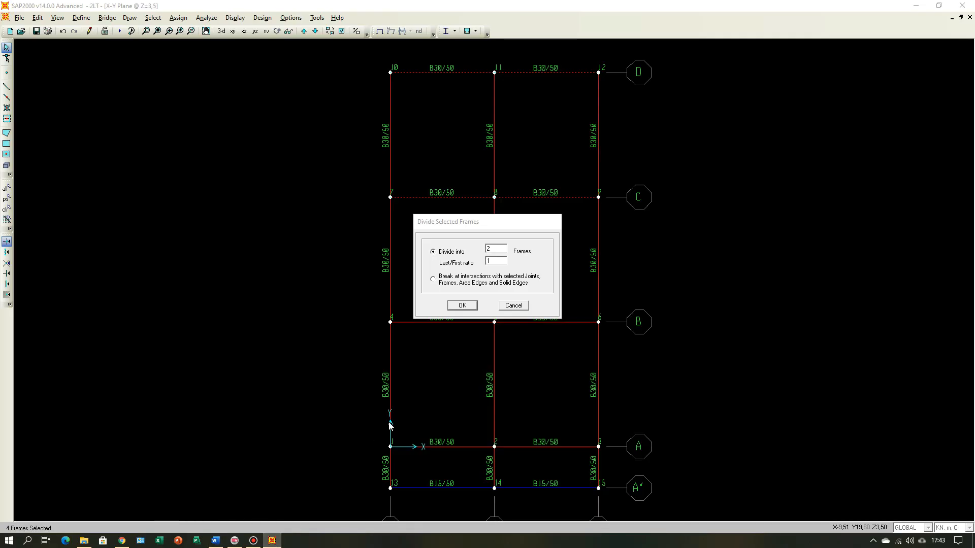
left_click(462, 306)
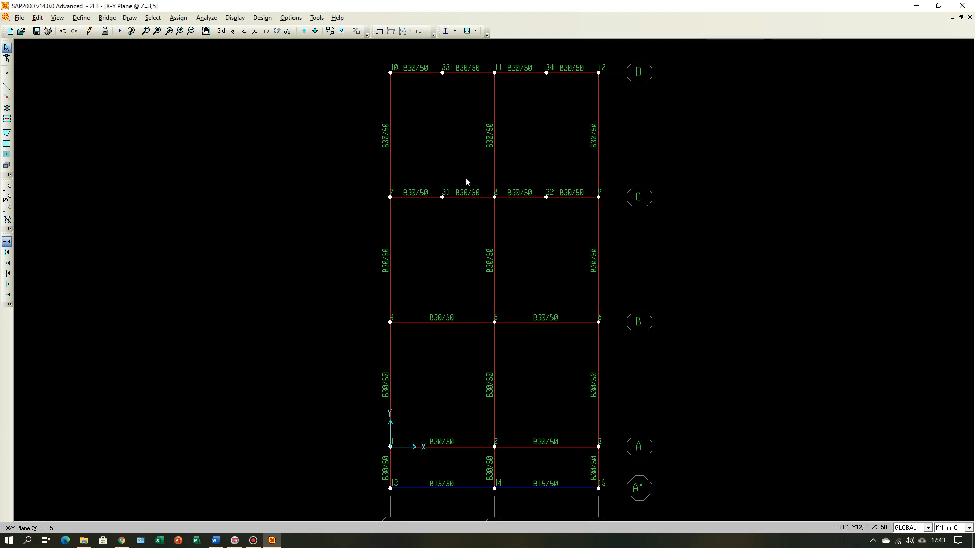
Step: Examine the length and joint coordinates of the divided beam segment on grid line D adjoining grid 2, between grids 1 and 2
right_click(471, 72)
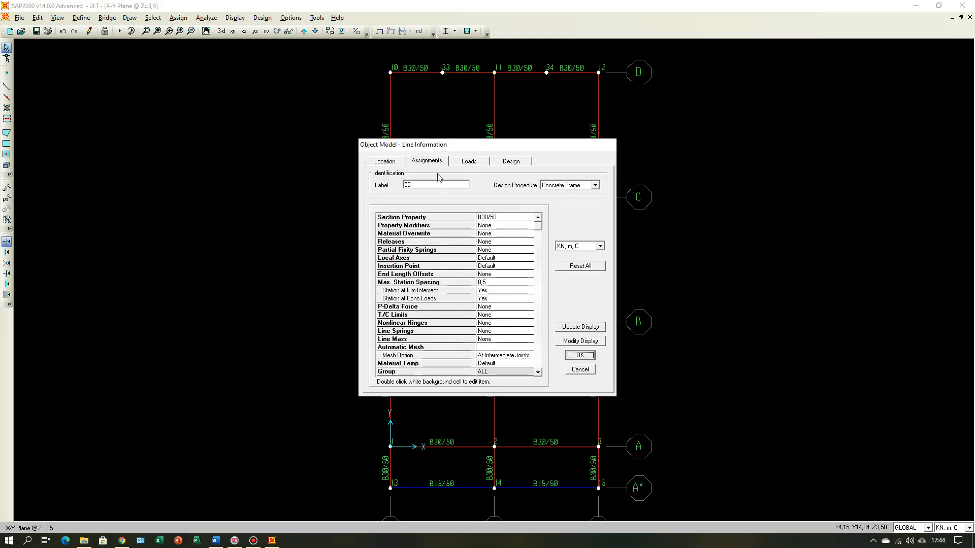
left_click(389, 162)
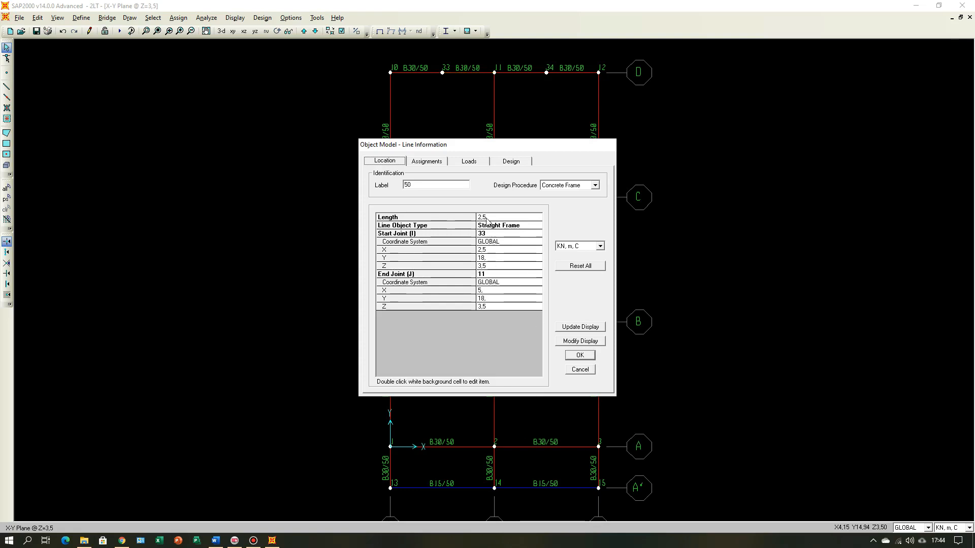
left_click(580, 370)
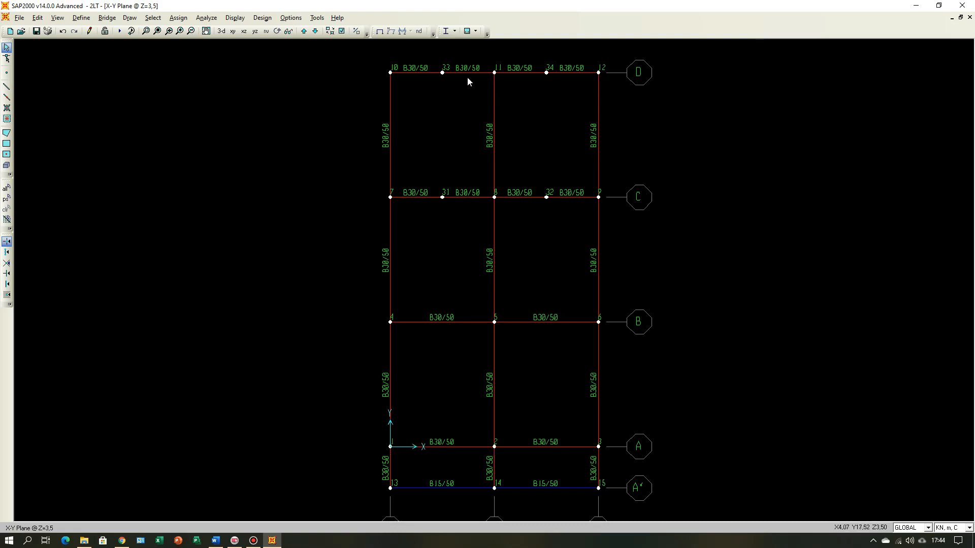
Step: Examine the joint at grid D-2 for its coordinates and the mid-span joint between grids 1 and 2 on line D
right_click(495, 73)
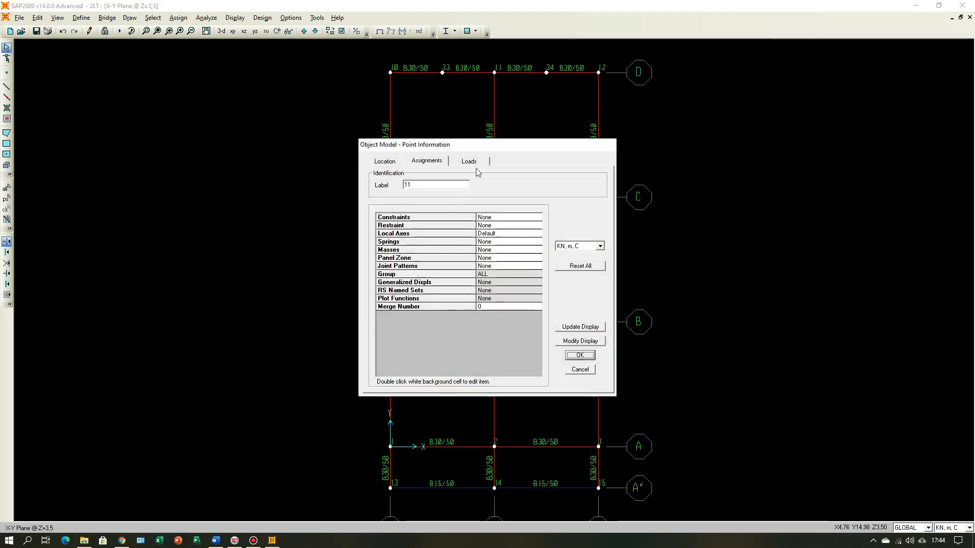
left_click(385, 161)
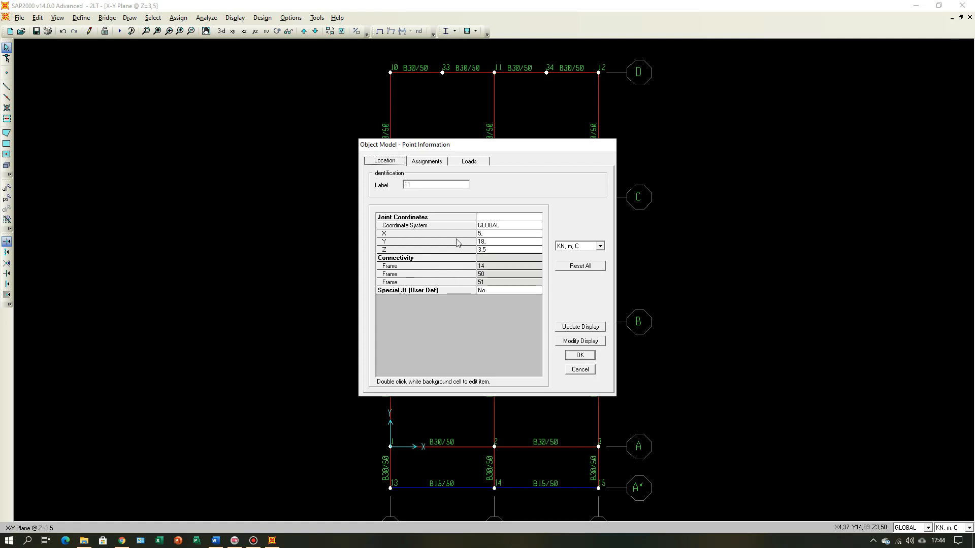
left_click(580, 370)
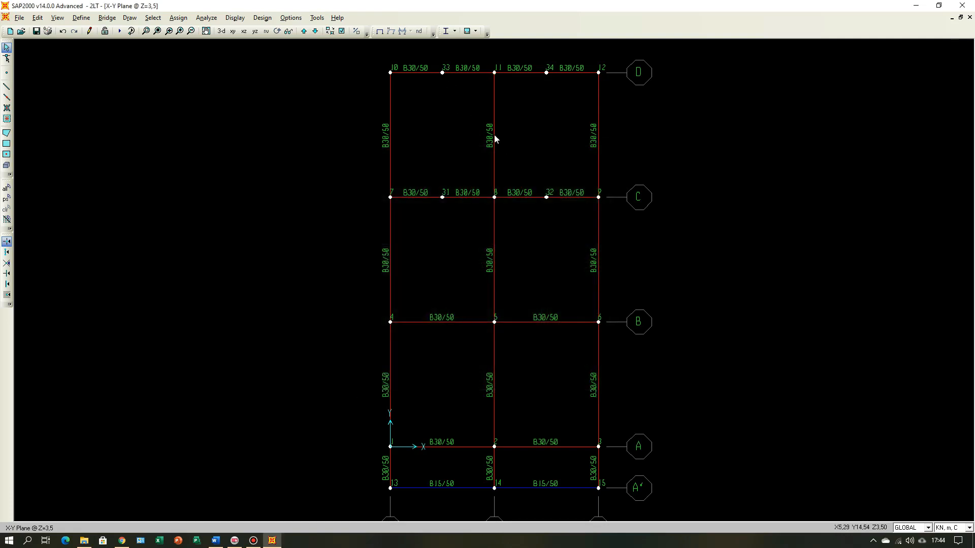
right_click(442, 74)
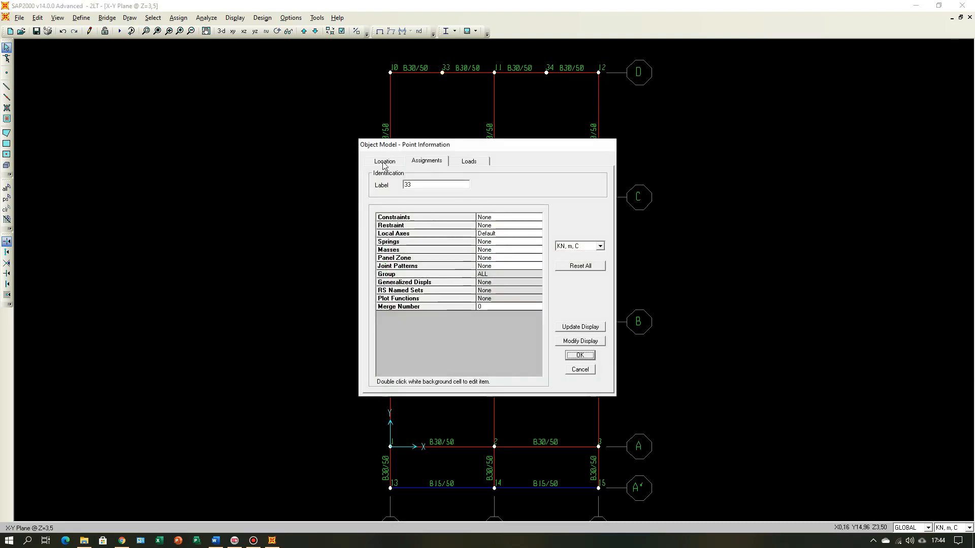
left_click(580, 370)
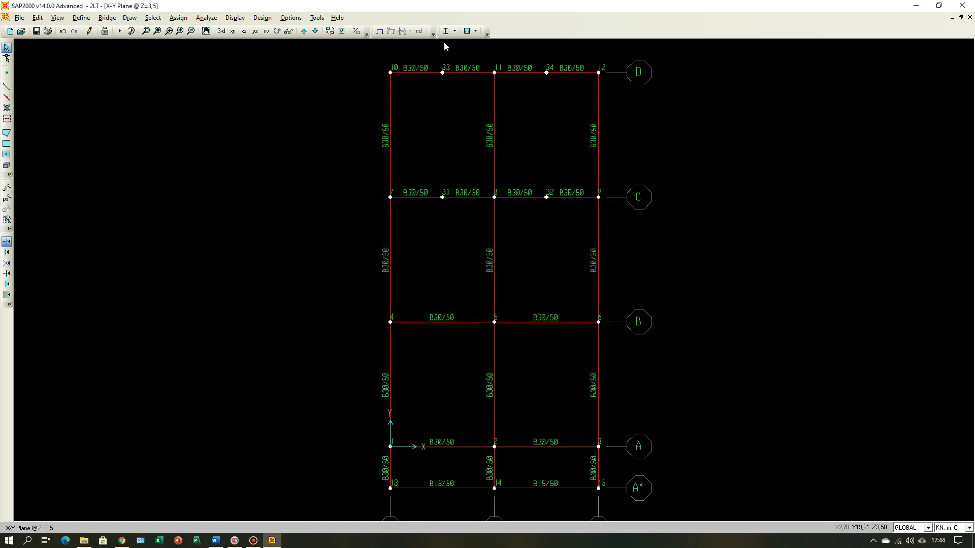
Step: Align the two mid-span joints between grids 1 and 2 on lines C and D to X-ordinate 3
left_click_drag(458, 197, 458, 219)
left_click(37, 18)
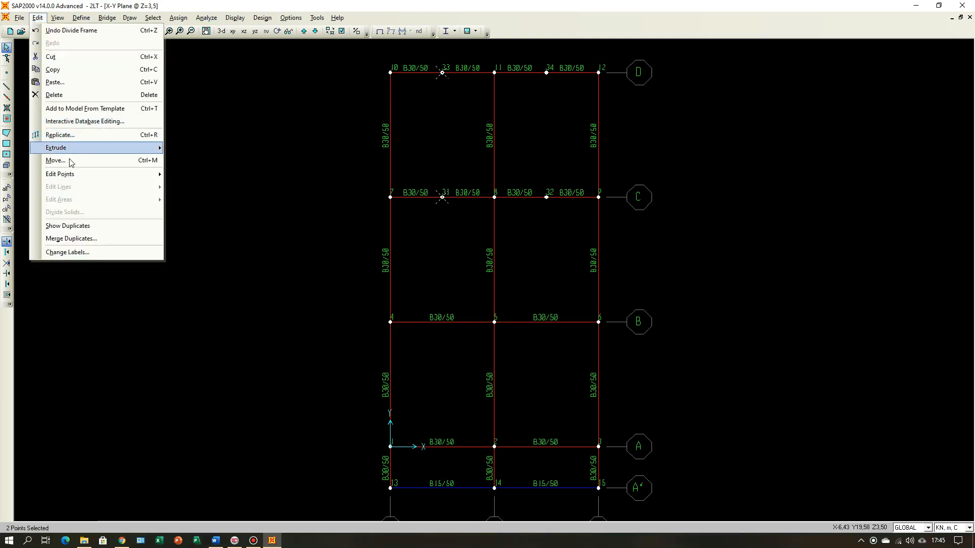
mouse_move(73, 178)
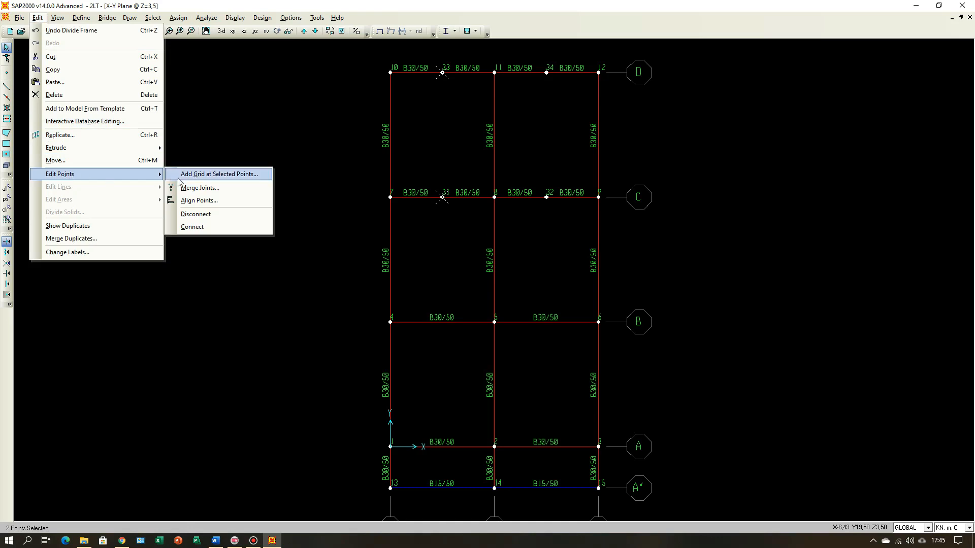
left_click(203, 201)
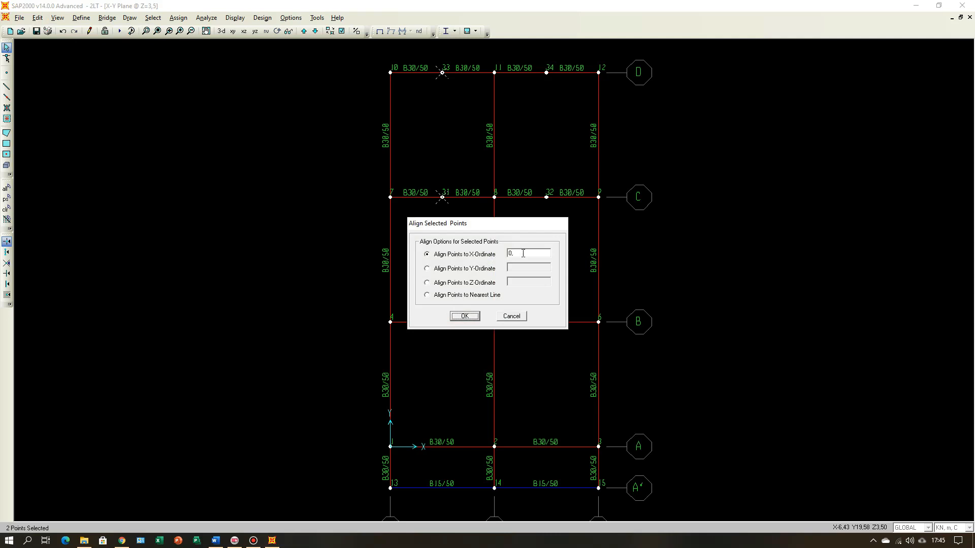
double_click(523, 253)
left_click(465, 316)
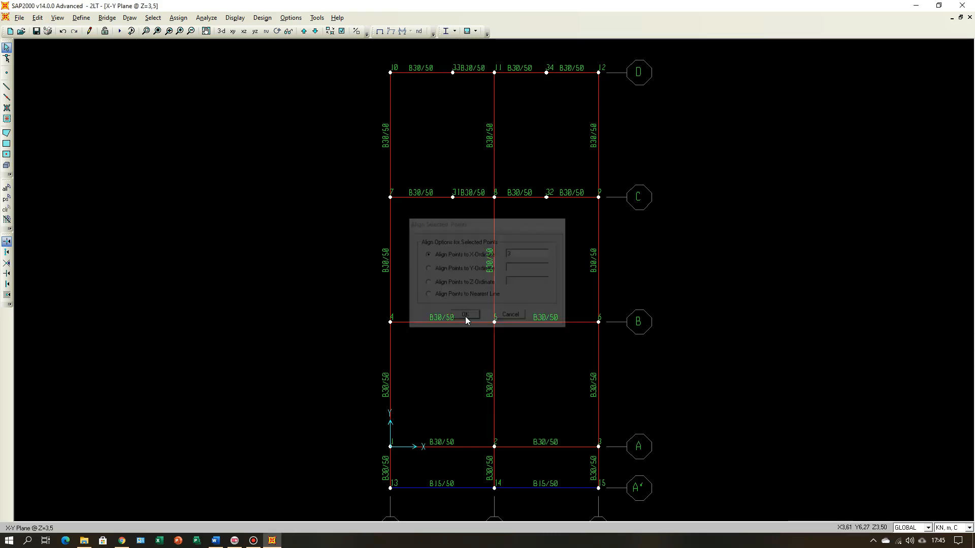
Step: Check the length and end coordinates of the beam segment on line D between joint 33 and grid 2
right_click(468, 73)
left_click(384, 161)
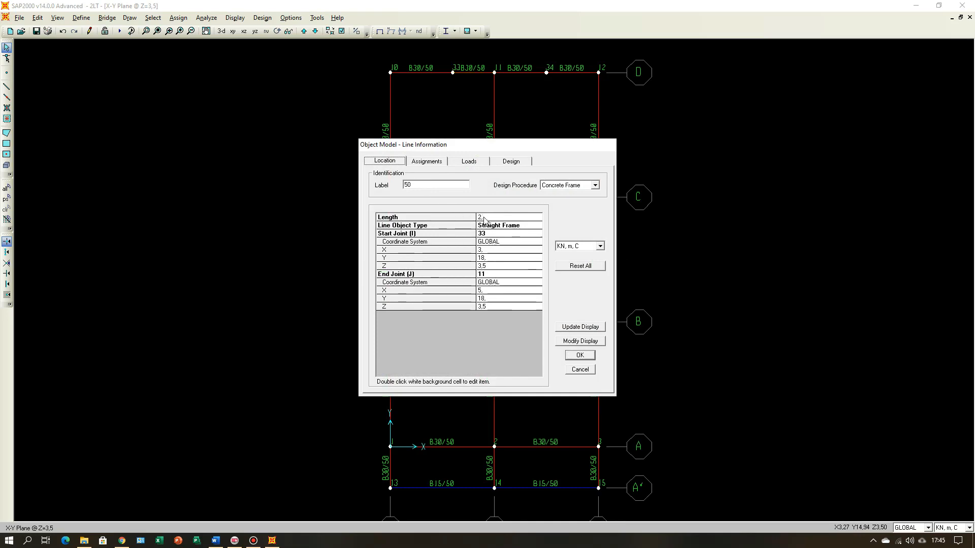
left_click(581, 355)
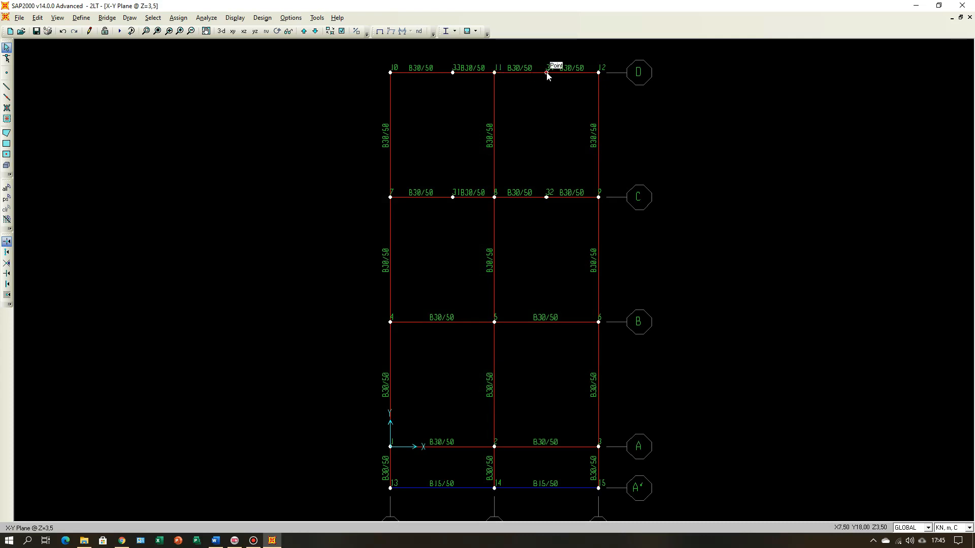
Step: Align the two mid-span joints between grids 2 and 3 on lines C and D to X-ordinate 7
left_click_drag(537, 60, 563, 215)
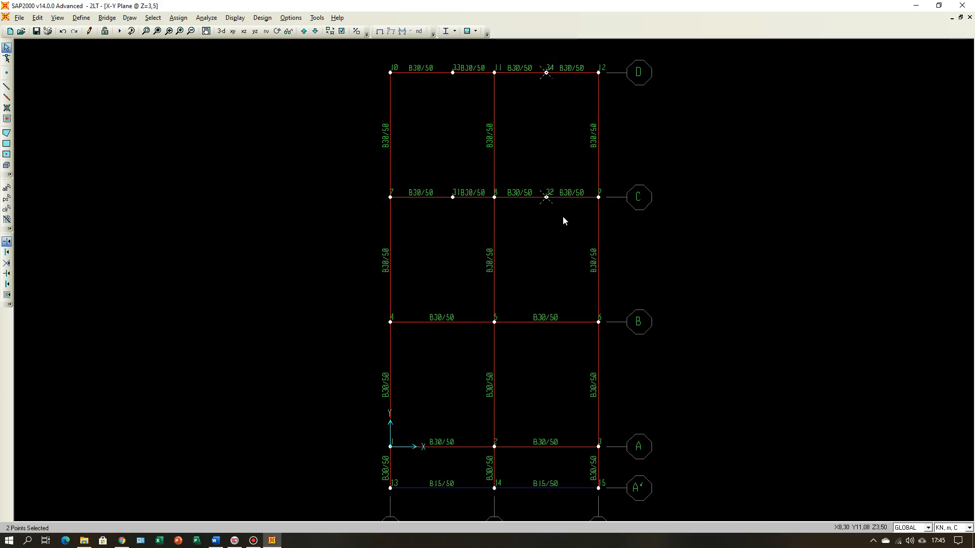
left_click(37, 17)
mouse_move(66, 175)
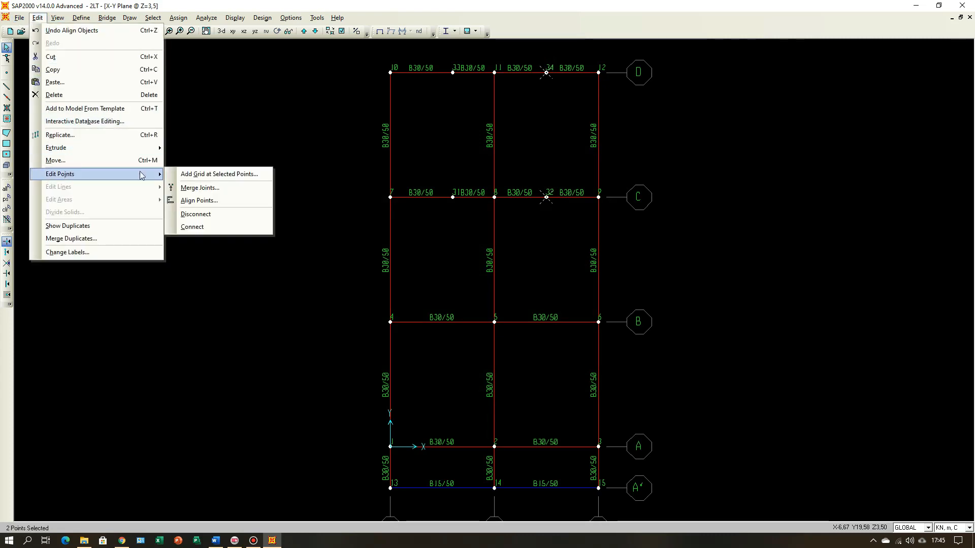
left_click(199, 201)
double_click(523, 255)
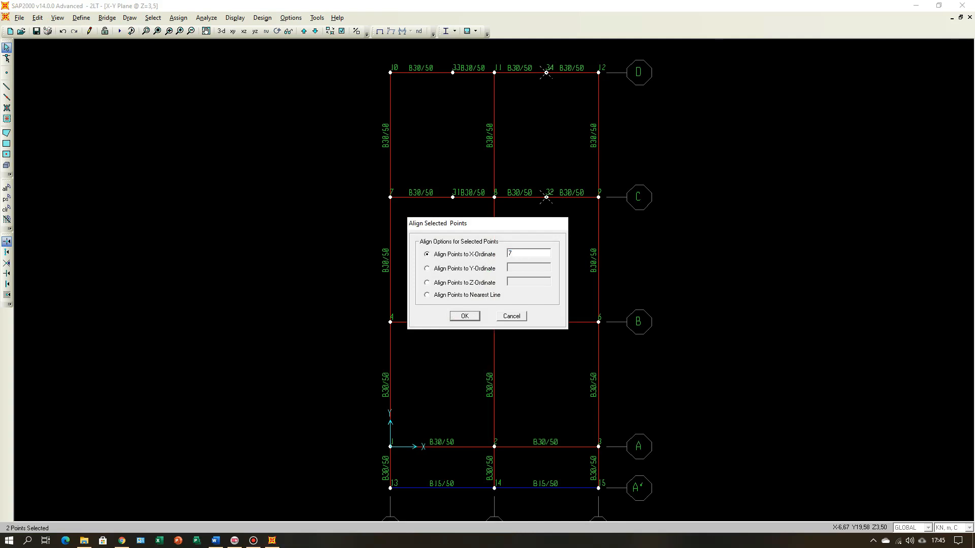
left_click(465, 315)
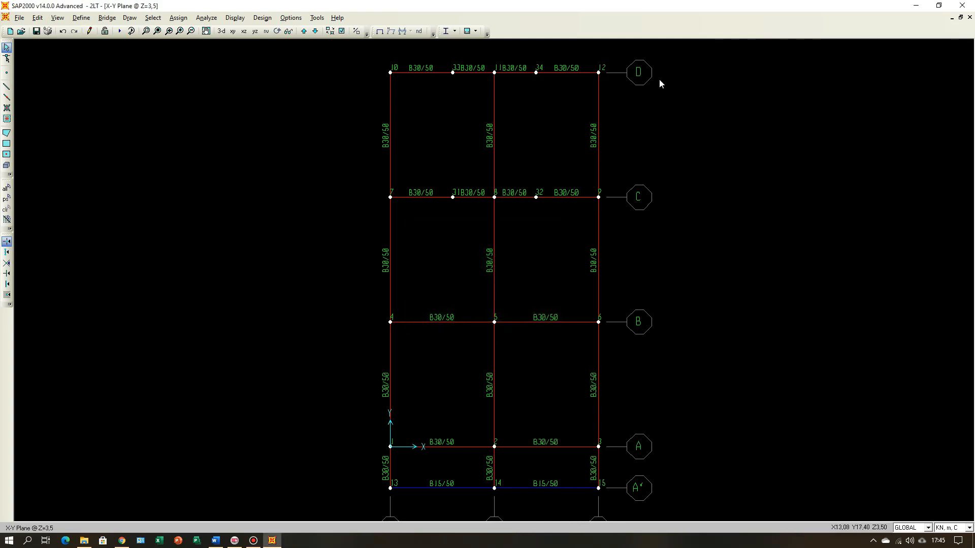
Step: Check the length of the line D beam segment between grid 2 and joint 34, and consult the stair-opening layout in Word
right_click(513, 72)
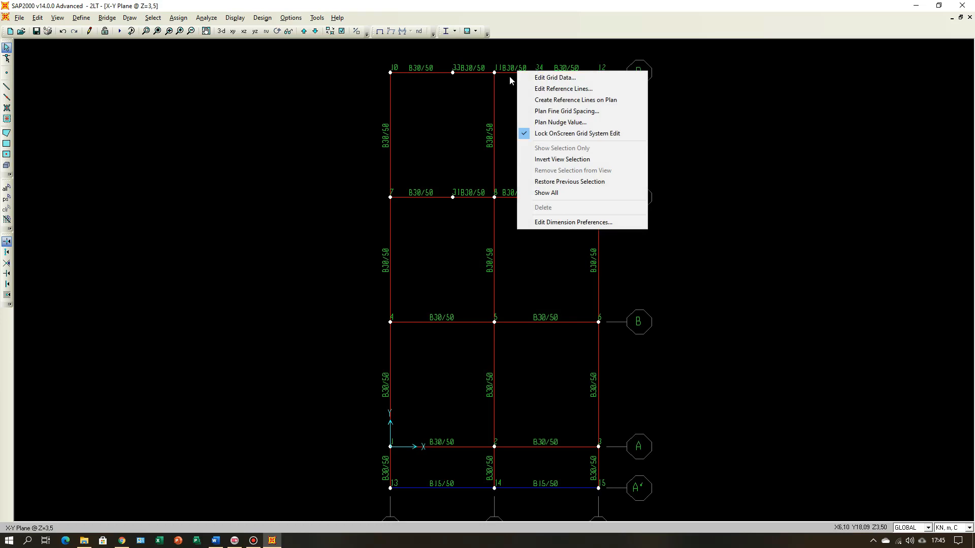
right_click(510, 73)
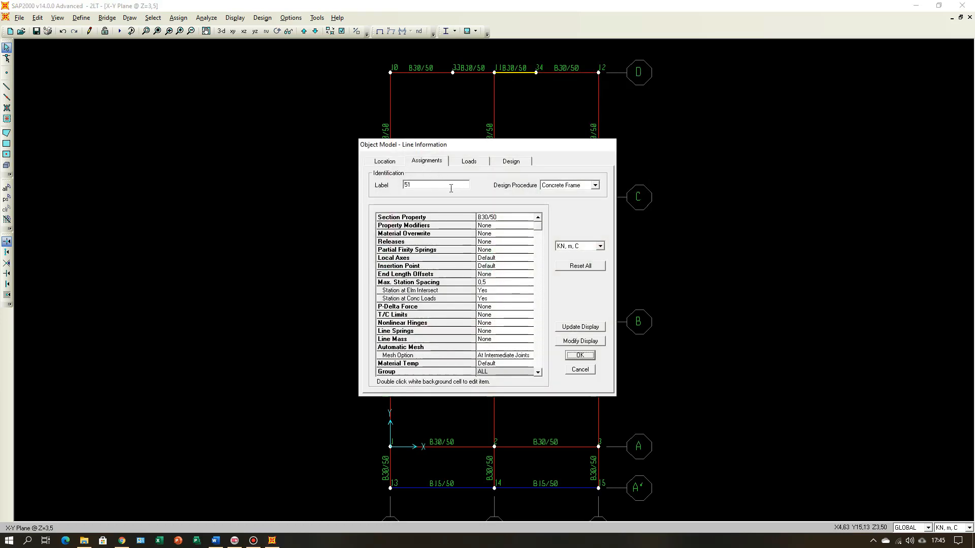
left_click(400, 164)
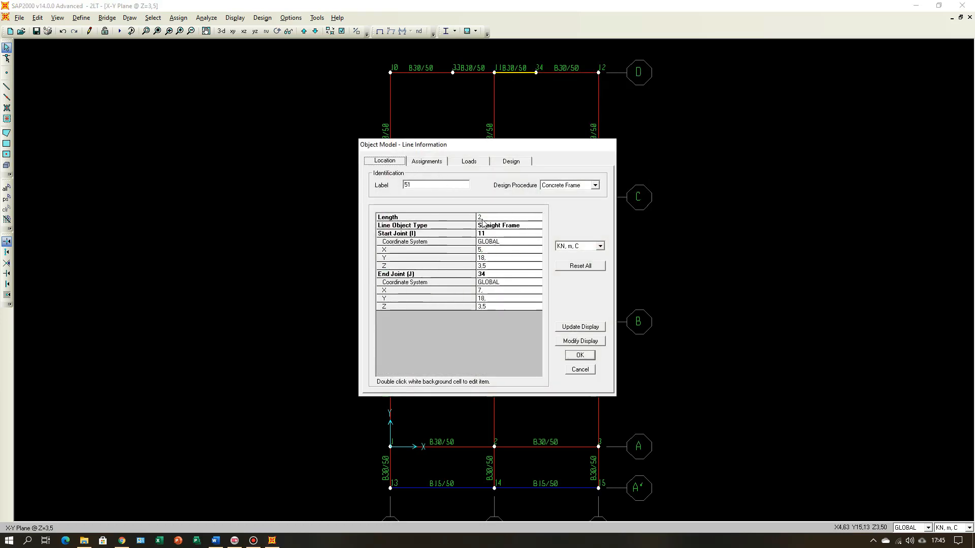
left_click(571, 356)
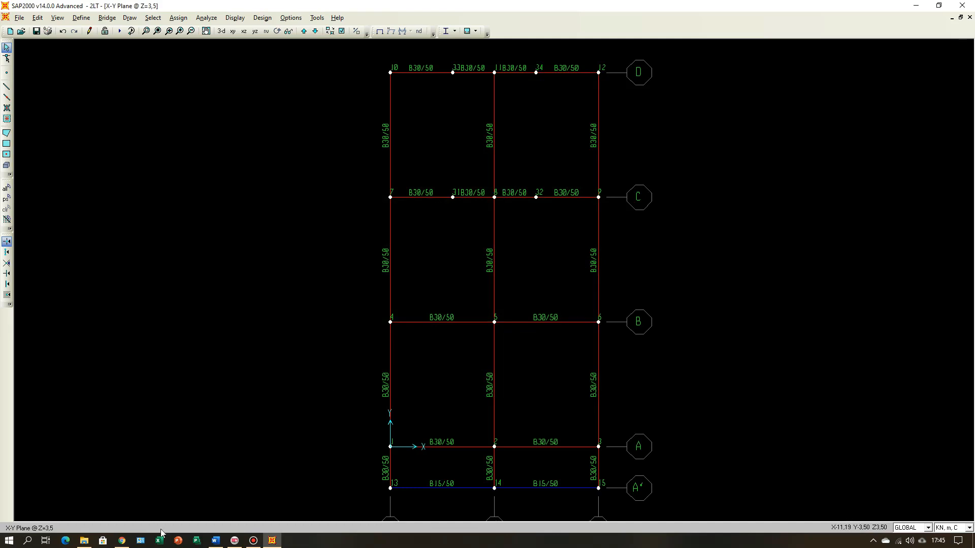
left_click(216, 541)
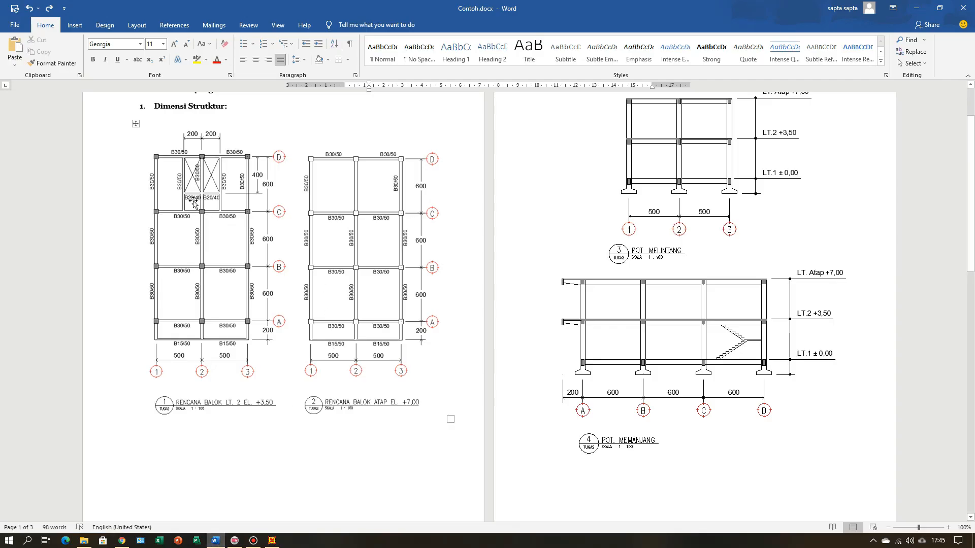
left_click(220, 542)
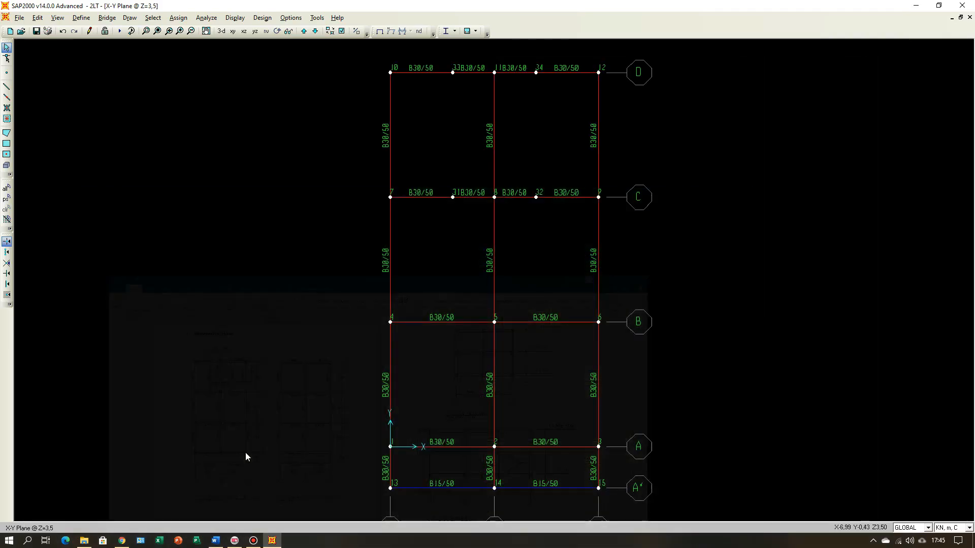
Step: Draw two B30/50 straight frame beams from line C to line D, joining joints 31 to 33 and 32 to 34
left_click(9, 88)
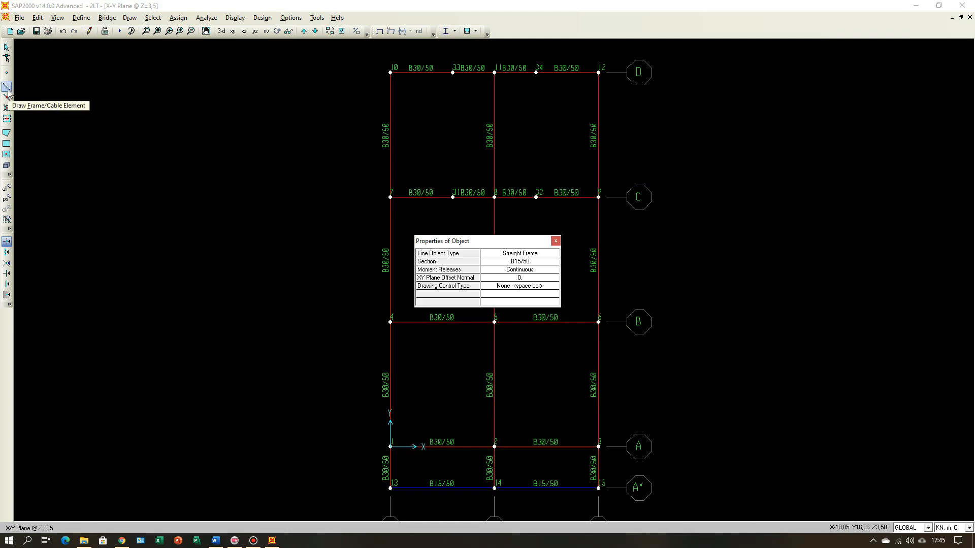
left_click(125, 18)
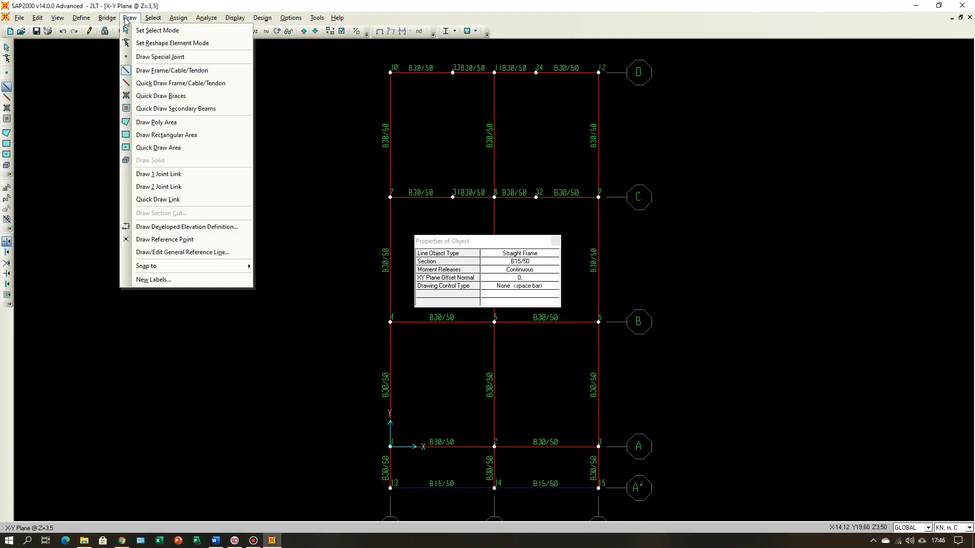
left_click(125, 19)
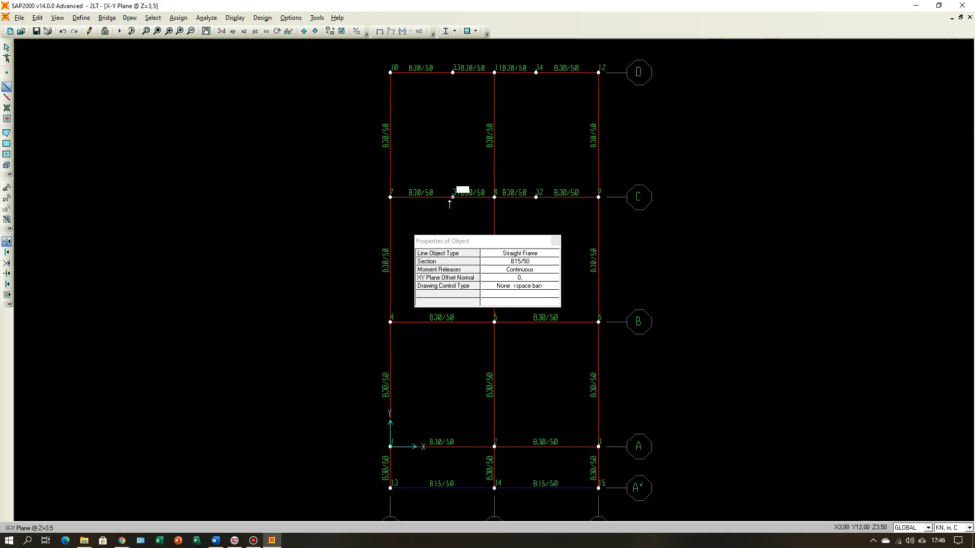
left_click(537, 263)
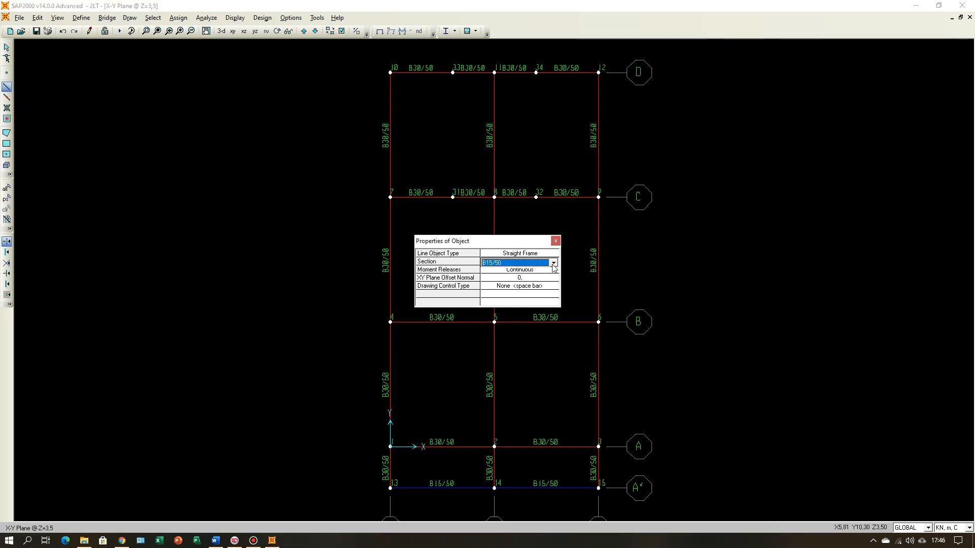
left_click(553, 263)
left_click(541, 279)
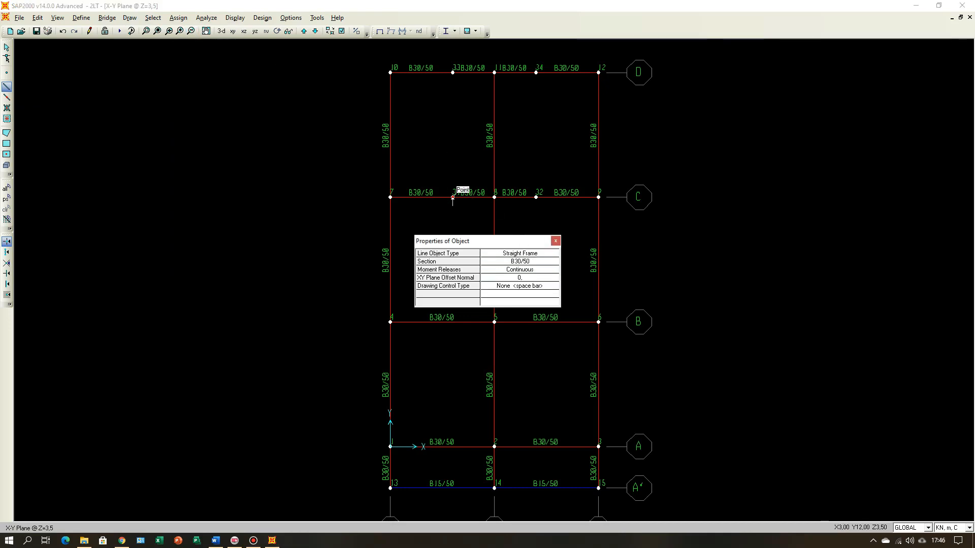
left_click(453, 197)
left_click(453, 73)
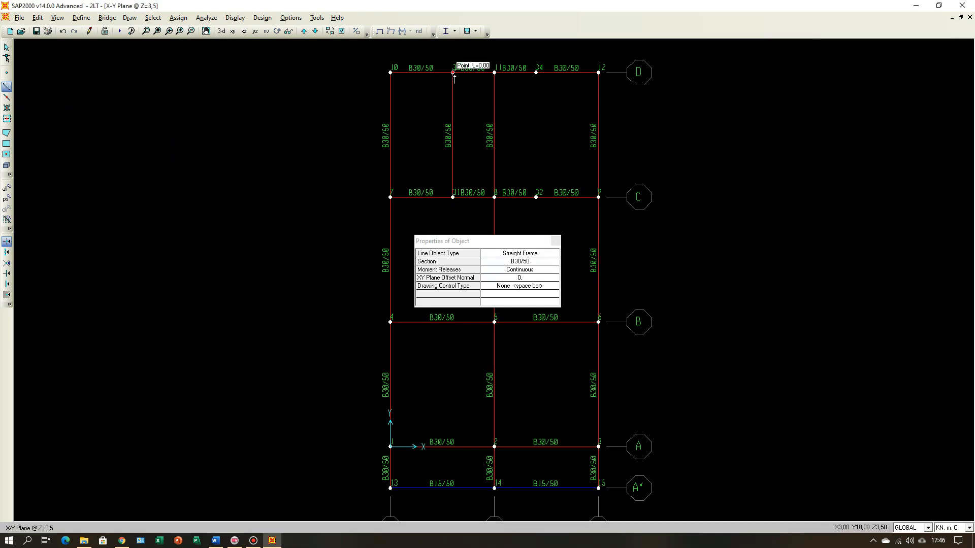
left_click(536, 198)
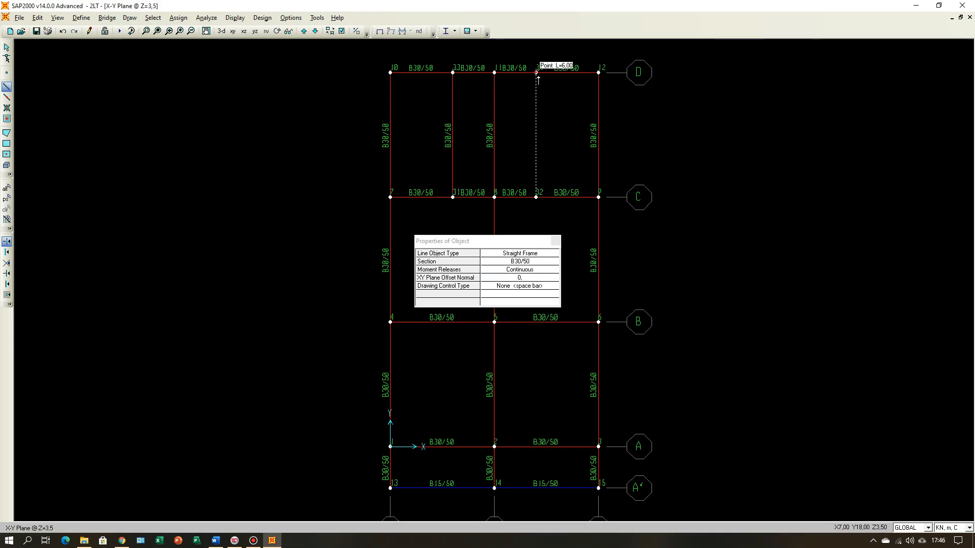
left_click(536, 73)
left_click(555, 241)
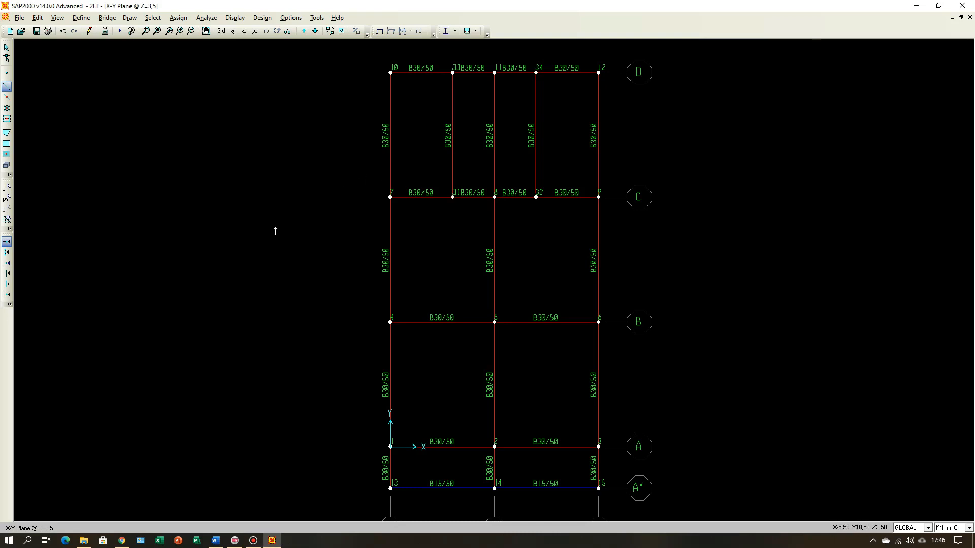
key("Escape")
Step: Consult the stair-opening layout in Word and divide the three frames at joints 33, 11 and 34 between lines C and D into 2 frames each
left_click(215, 540)
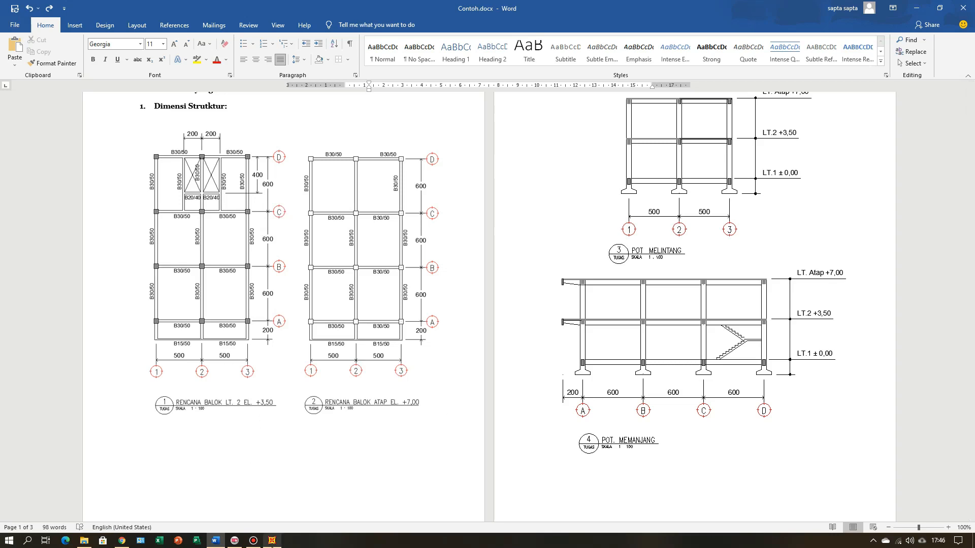
left_click(272, 541)
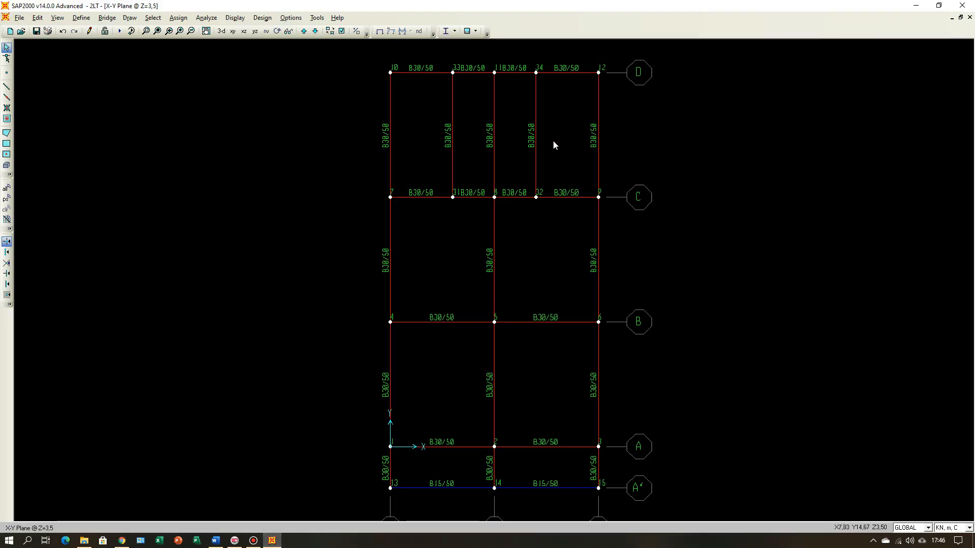
left_click_drag(553, 140, 442, 157)
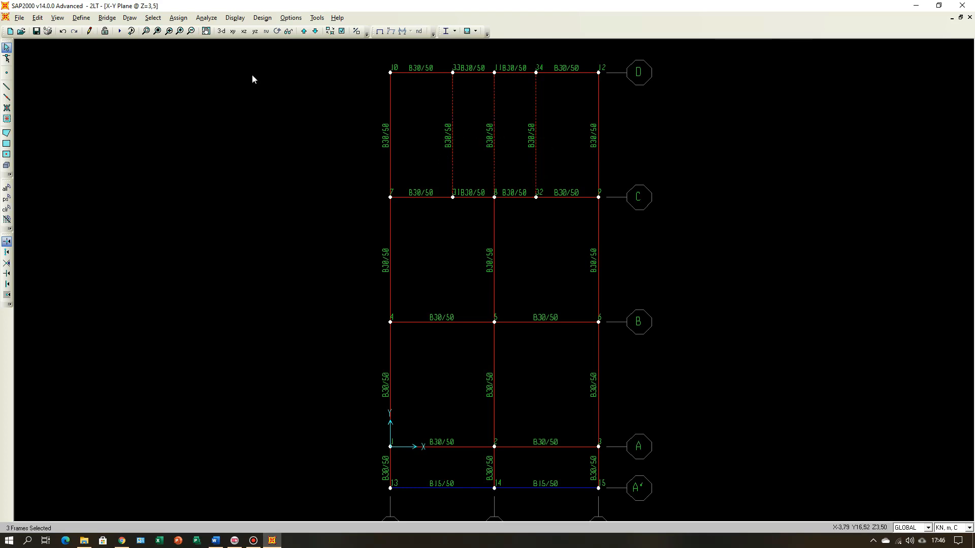
left_click(38, 17)
mouse_move(51, 189)
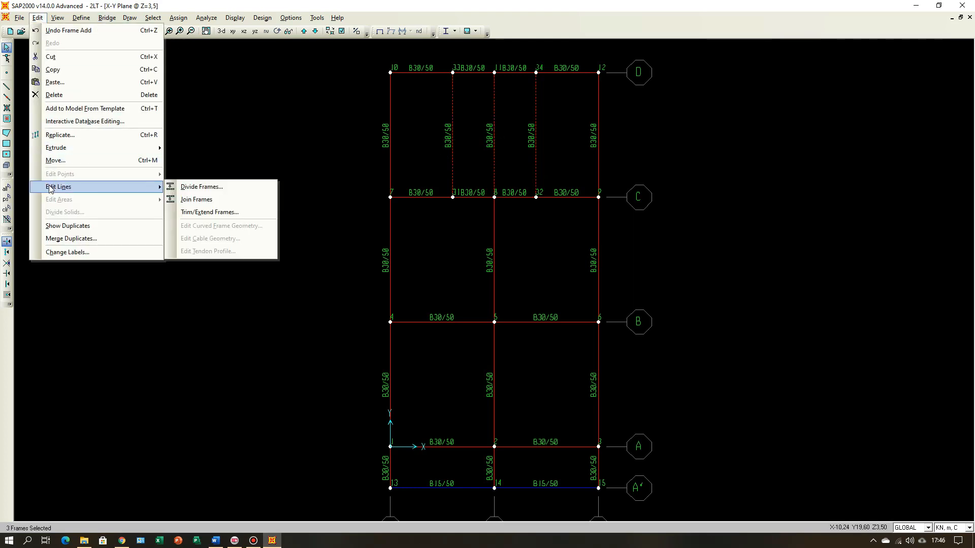
left_click(201, 187)
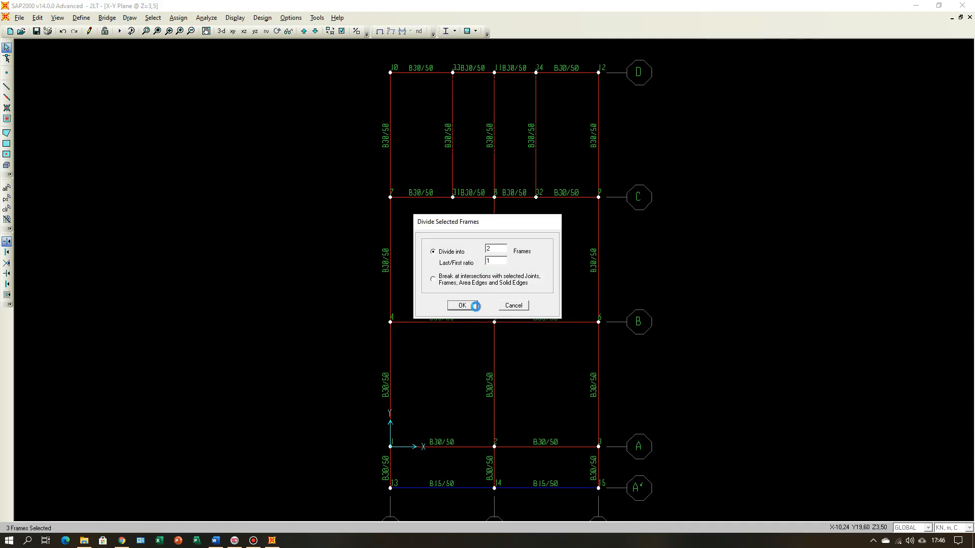
left_click(462, 305)
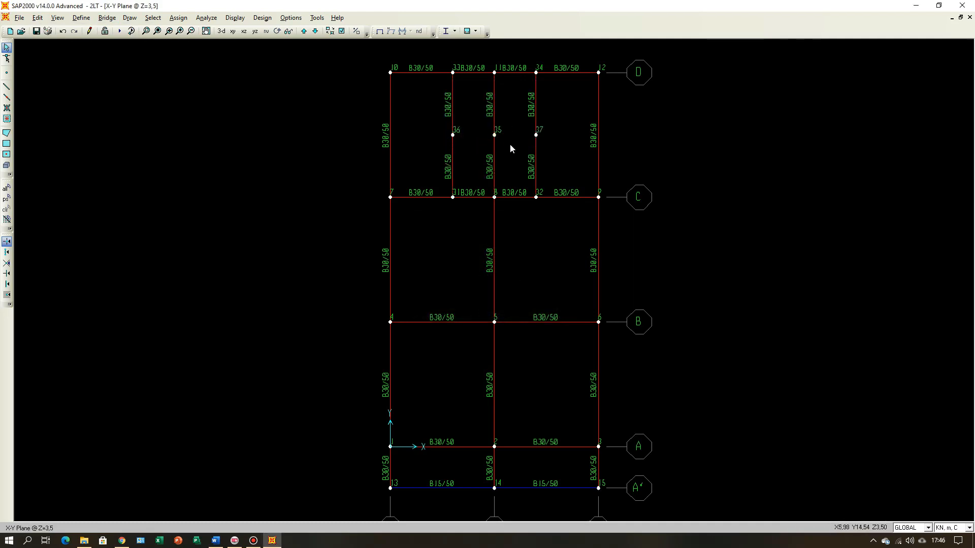
Step: Check the coordinates of joint 31 on line C and consult the stair-opening dimensions in Word
right_click(455, 198)
left_click(394, 162)
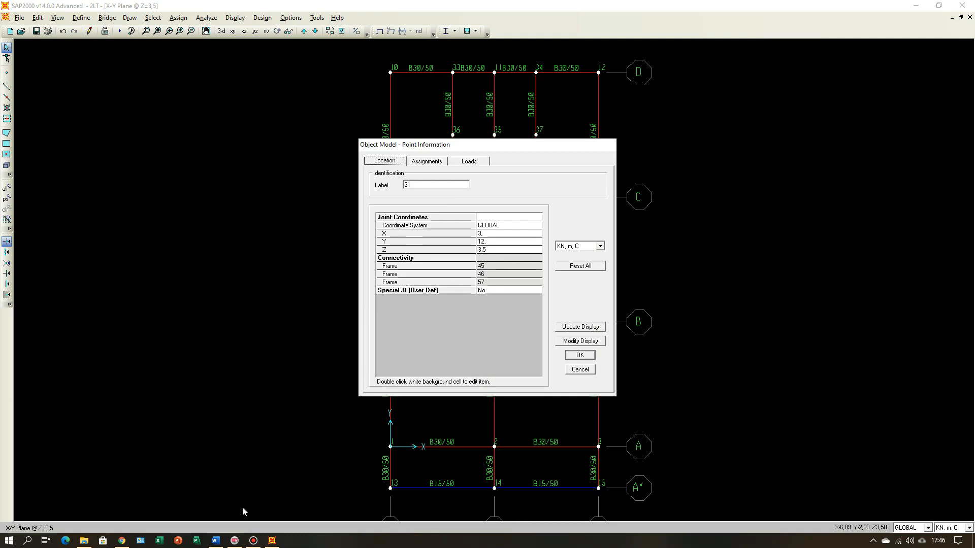
left_click(215, 540)
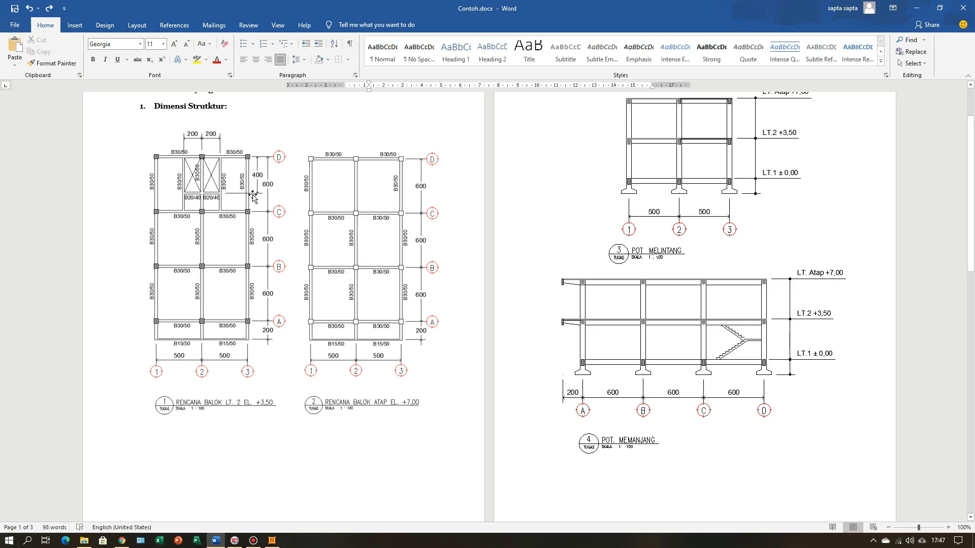
left_click(271, 540)
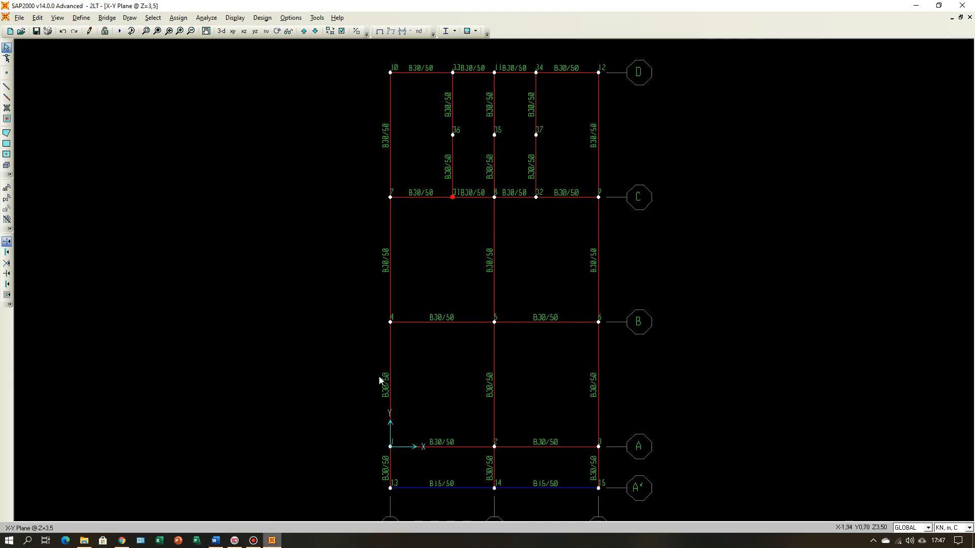
Step: Align the three mid-span joints 35, 36 and 37 between lines C and D to Y-ordinate 15
left_click_drag(427, 119, 556, 147)
left_click(38, 18)
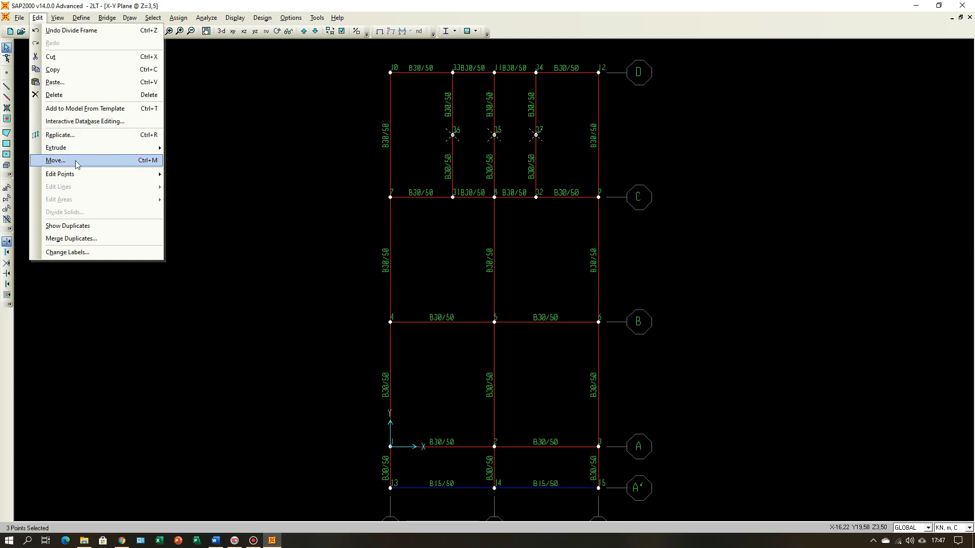
mouse_move(77, 173)
left_click(197, 200)
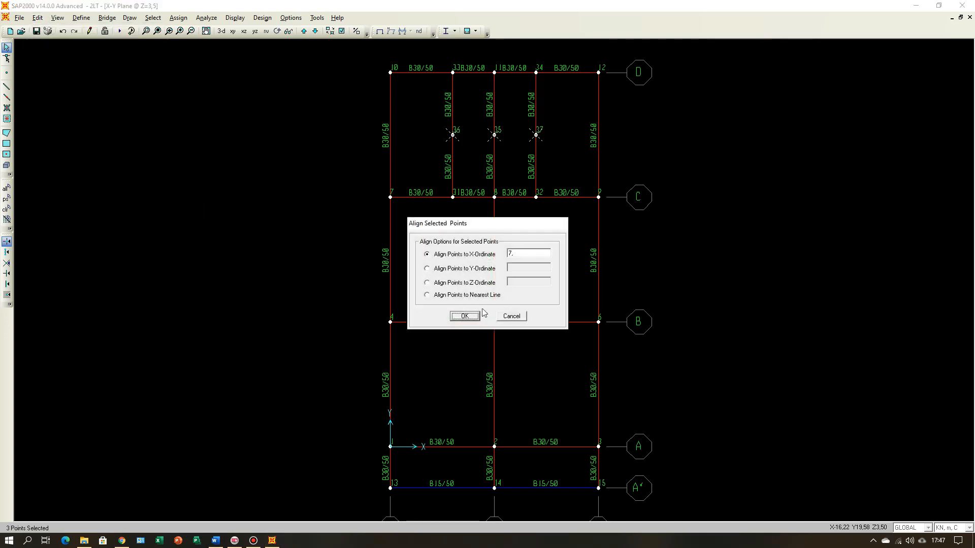
double_click(528, 255)
left_click(427, 269)
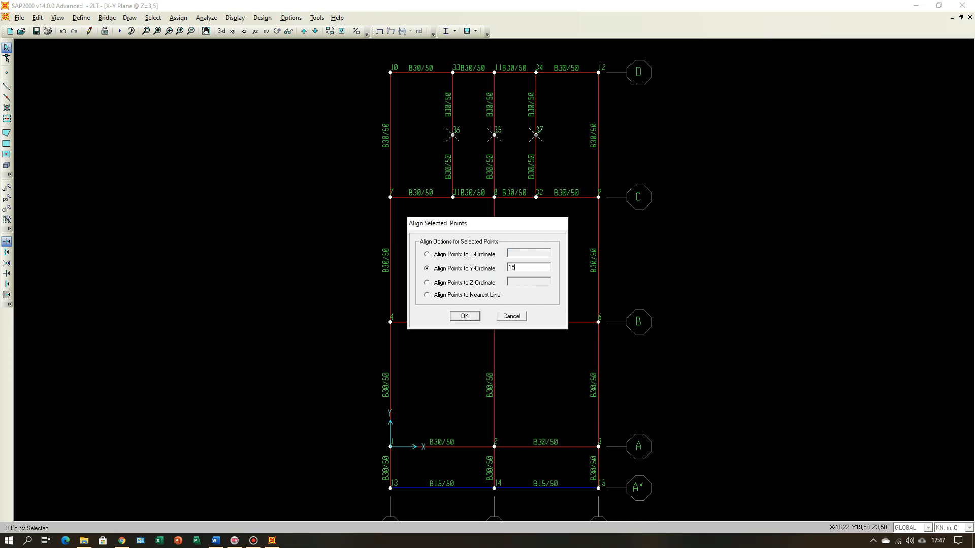
left_click(463, 317)
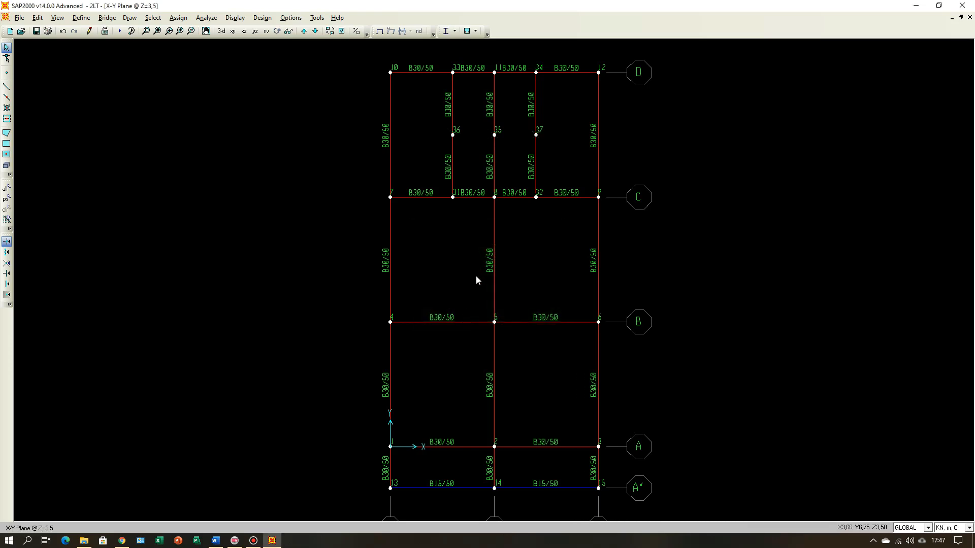
Step: Check the coordinates of joint 37 and the location data of the beam segment between joints 32 and 37
right_click(538, 132)
left_click(387, 161)
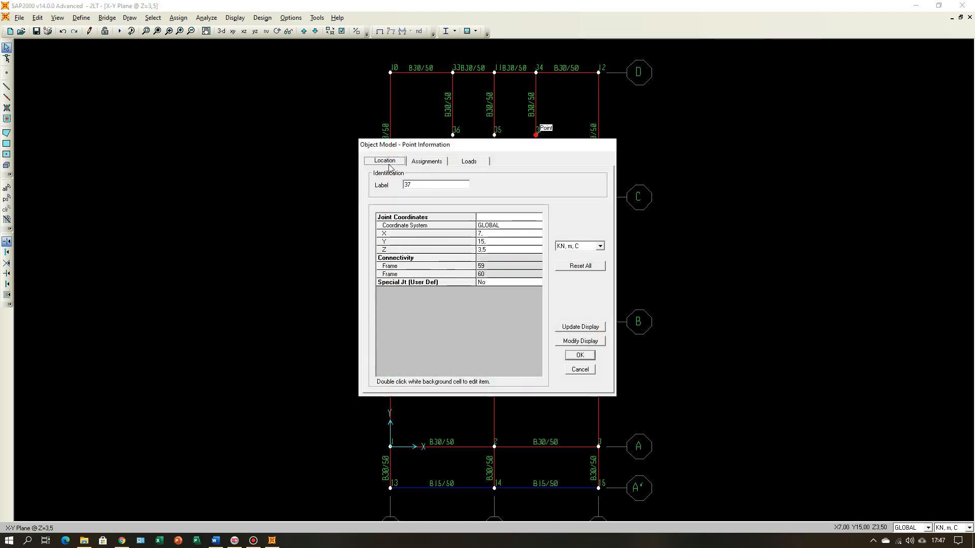
left_click(580, 370)
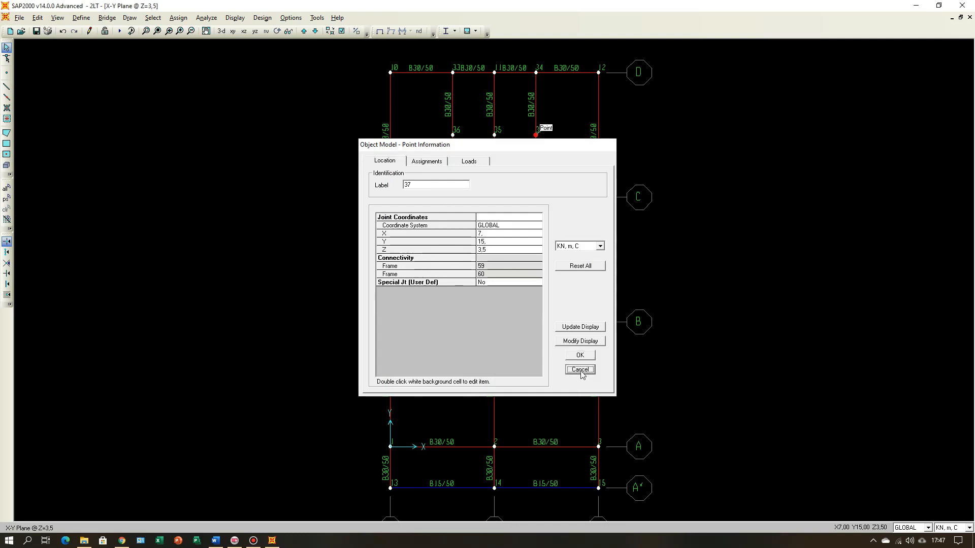
right_click(535, 170)
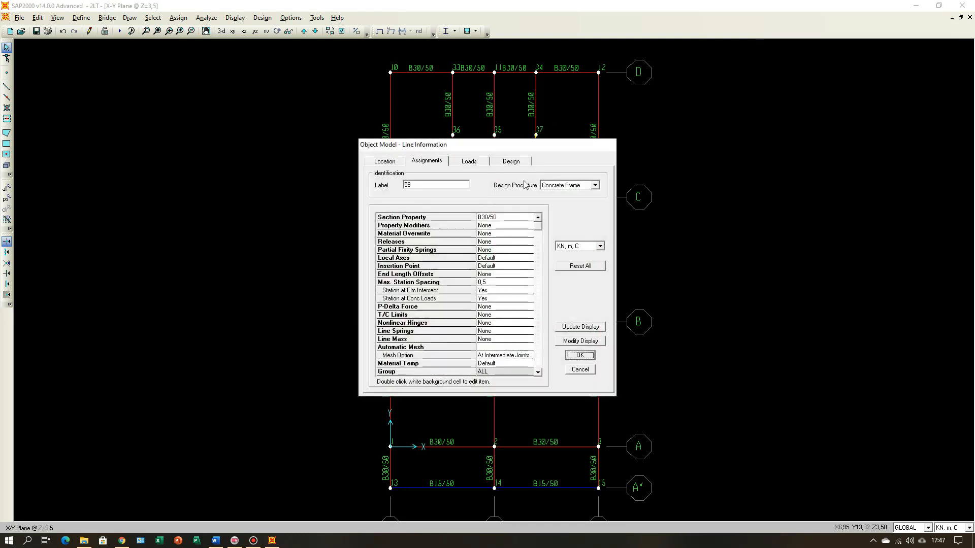
left_click(392, 162)
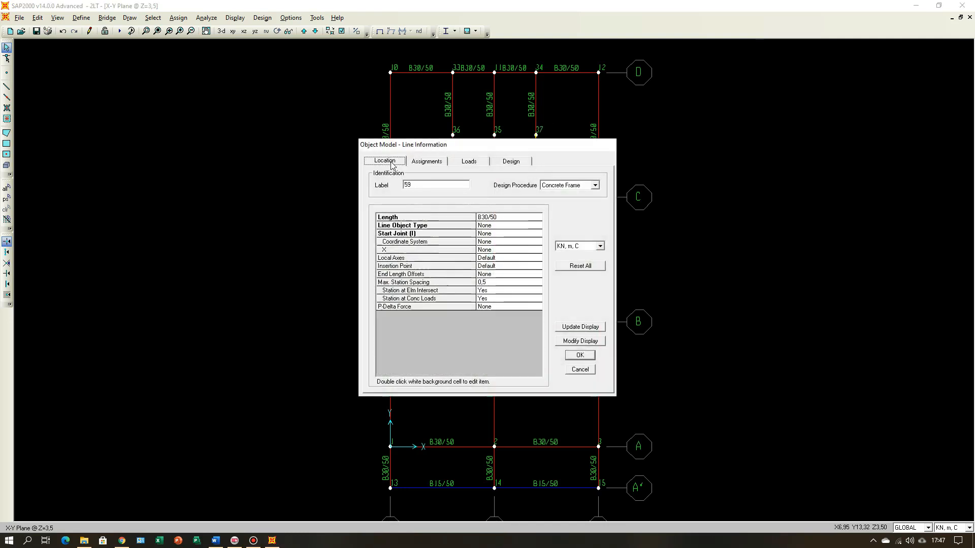
left_click(580, 369)
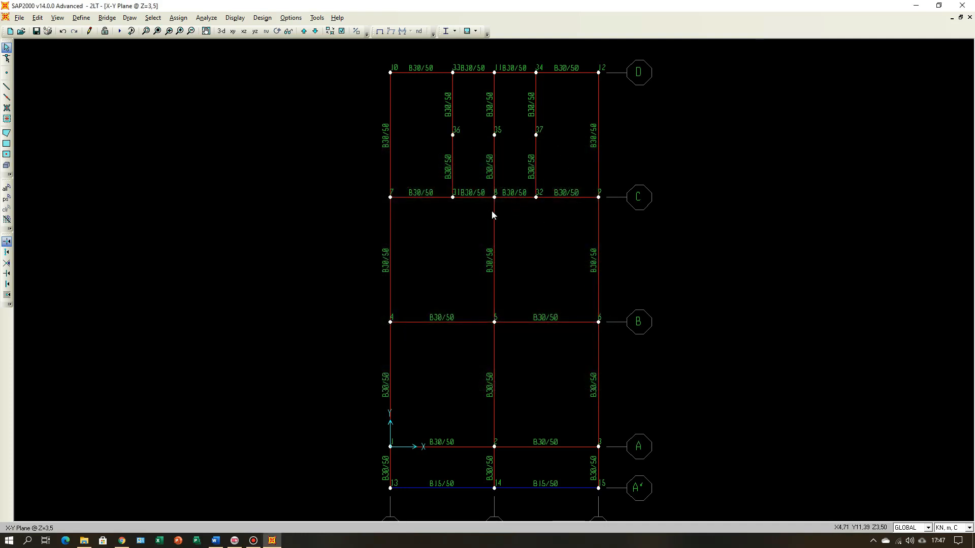
Step: Align joints 35, 36 and 37 between lines C and D to Y-ordinate 14
left_click_drag(438, 129, 577, 151)
left_click(38, 19)
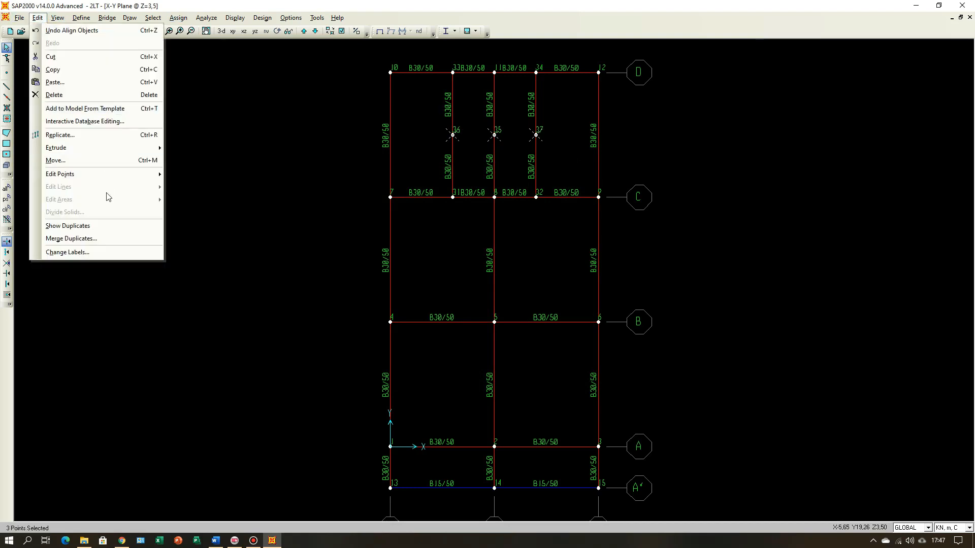
mouse_move(80, 174)
left_click(203, 187)
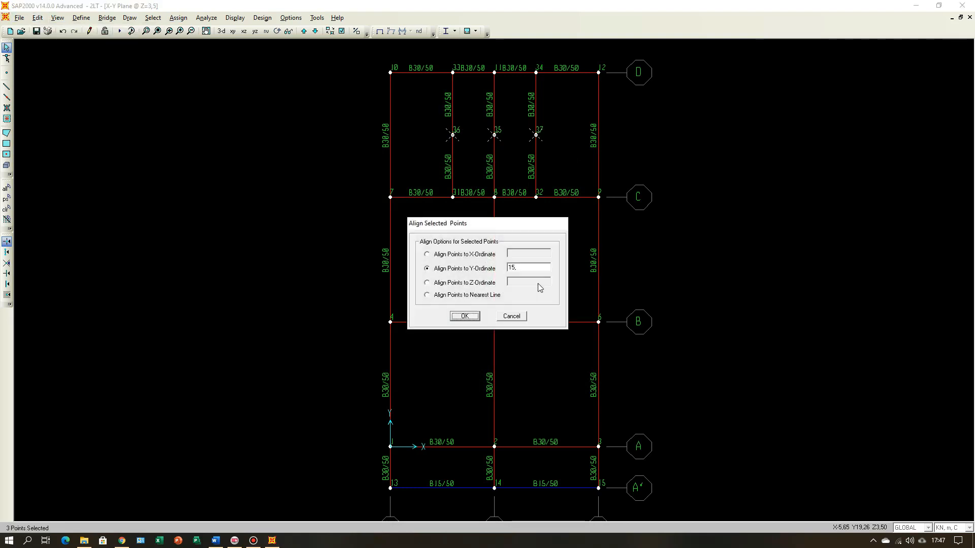
double_click(537, 268)
left_click(465, 316)
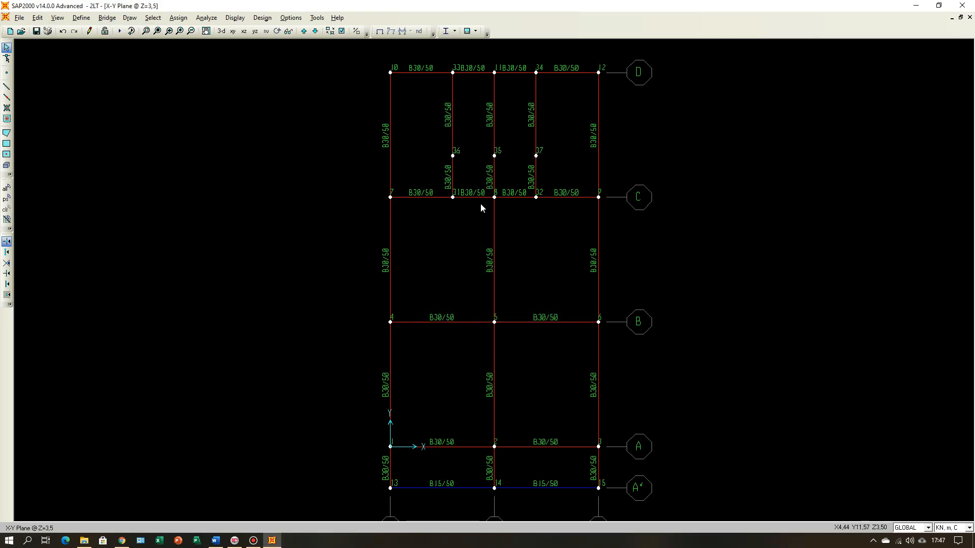
Step: Check the length and end coordinates of the beam segment between joints 31 and 36, and consult the stair-opening beam sizes in Word
right_click(452, 174)
left_click(453, 168)
right_click(453, 172)
left_click(391, 161)
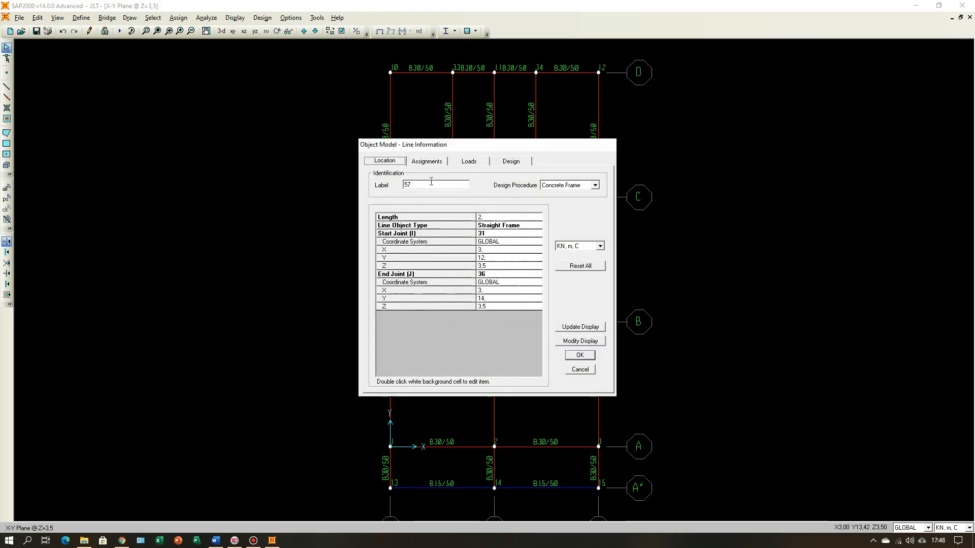
left_click(580, 369)
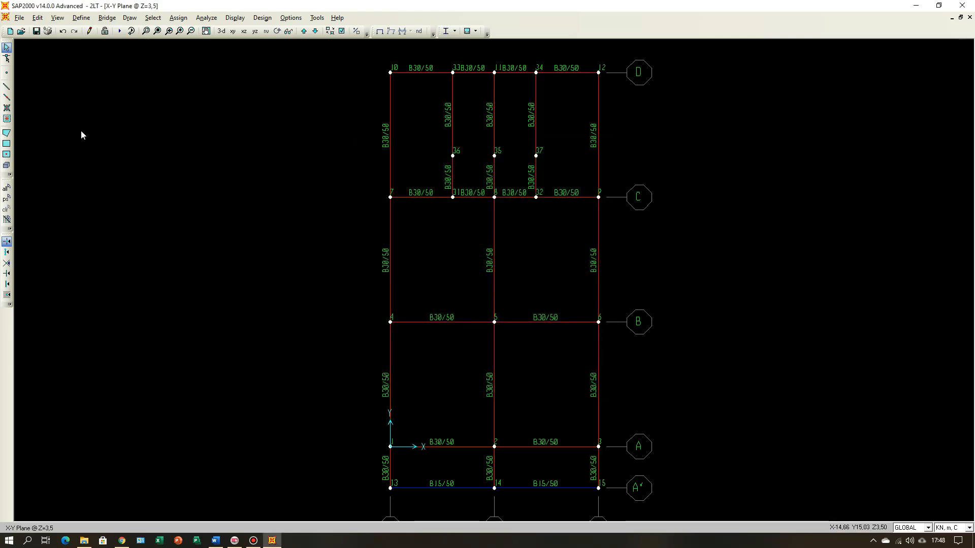
left_click(218, 542)
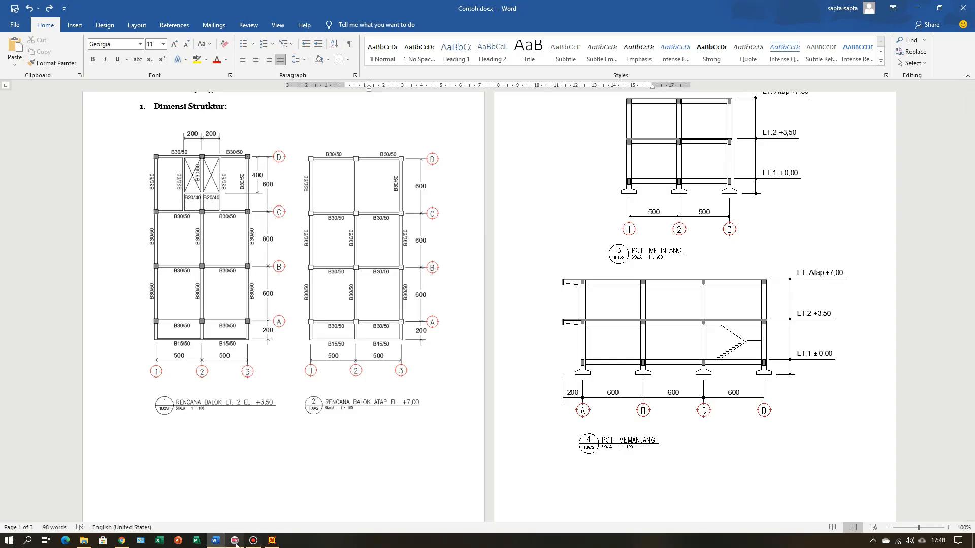
left_click(272, 541)
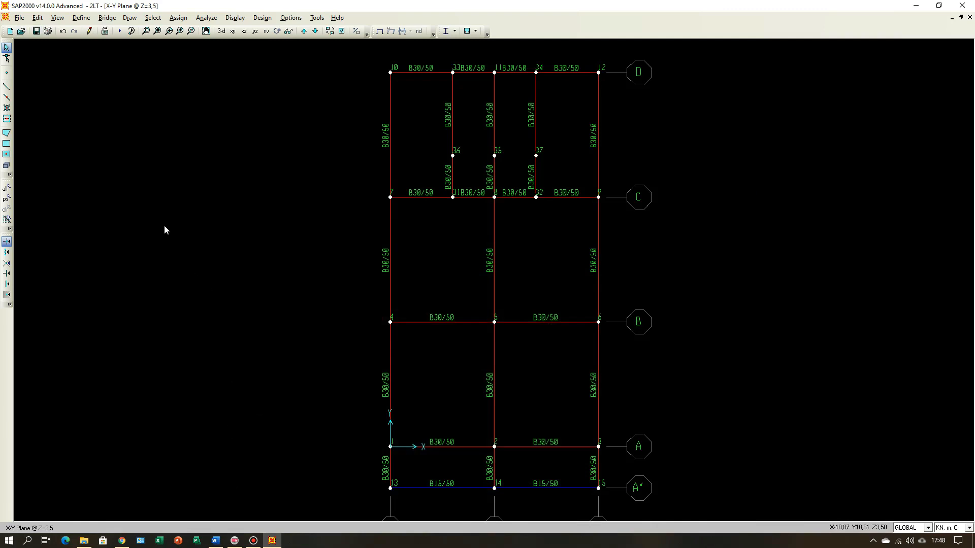
left_click(6, 87)
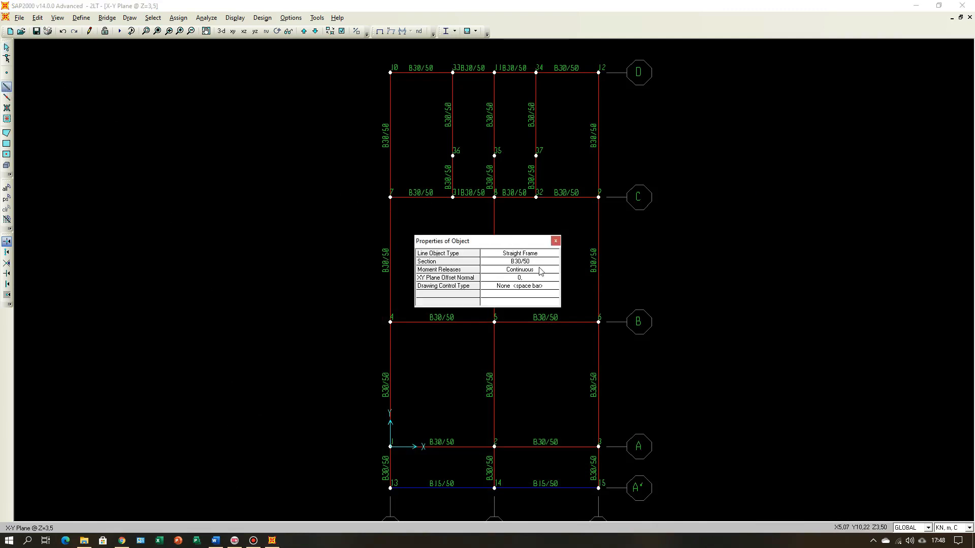
left_click(542, 262)
left_click(553, 264)
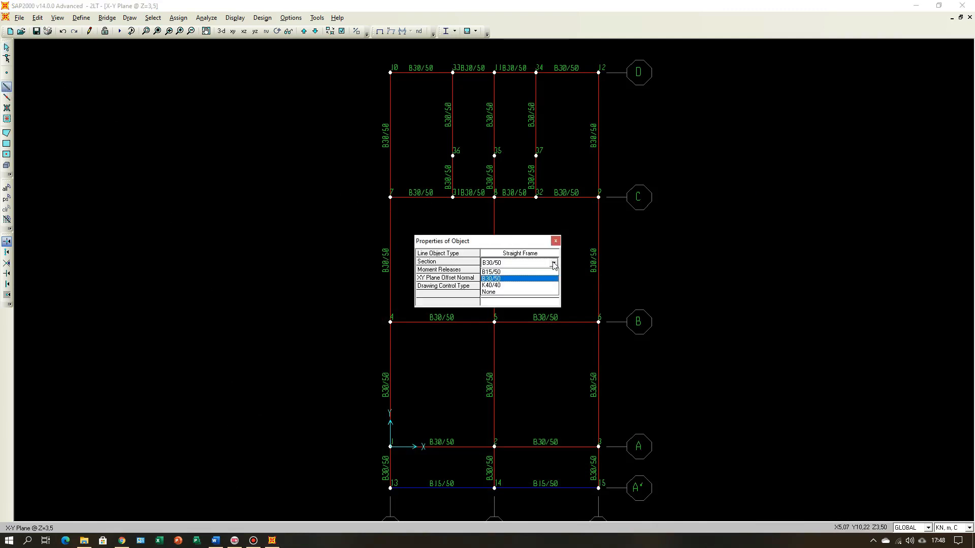
left_click(507, 278)
left_click(194, 166)
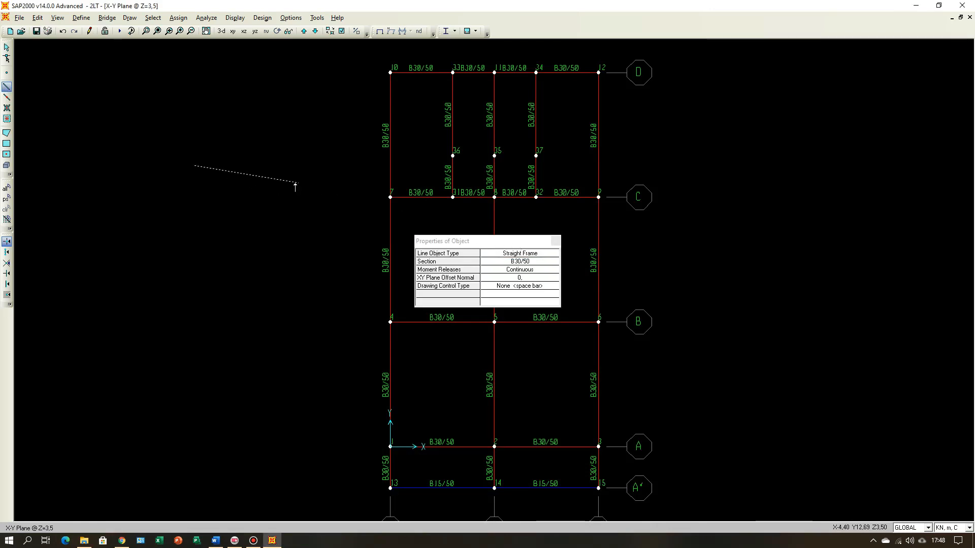
key("Escape")
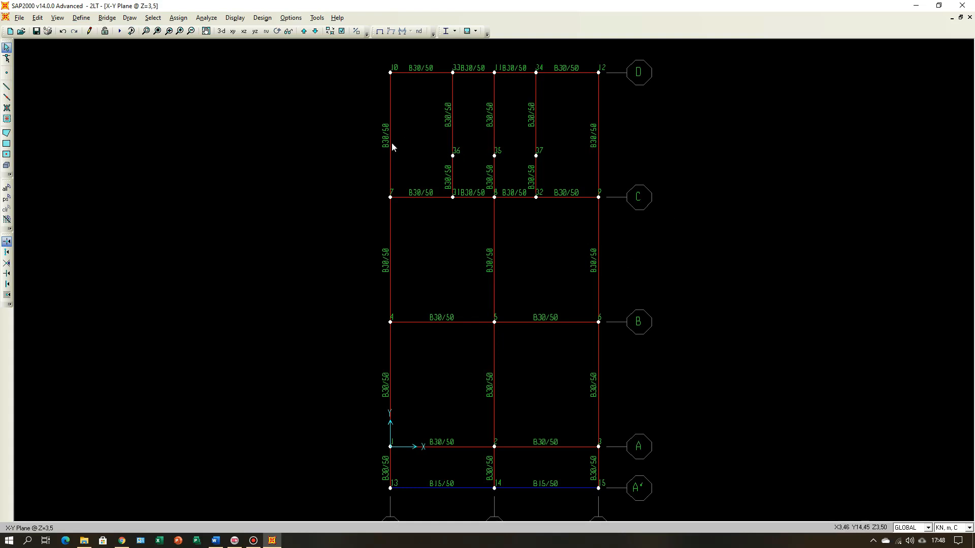
Step: Define rectangular frame section B20/40 as a copy of B15/50, with depth 0.4 m and width 0.2 m in material FC25
left_click(80, 19)
mouse_move(127, 45)
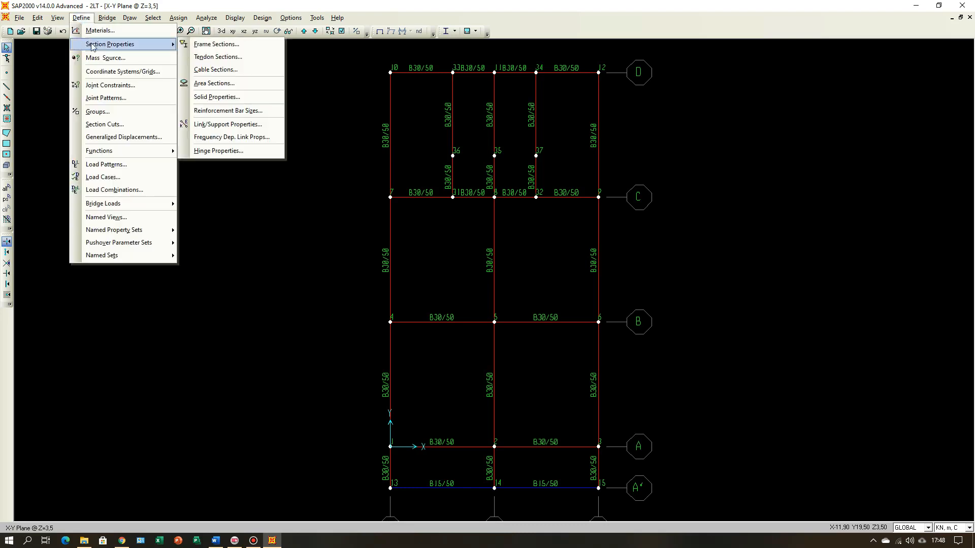
left_click(211, 46)
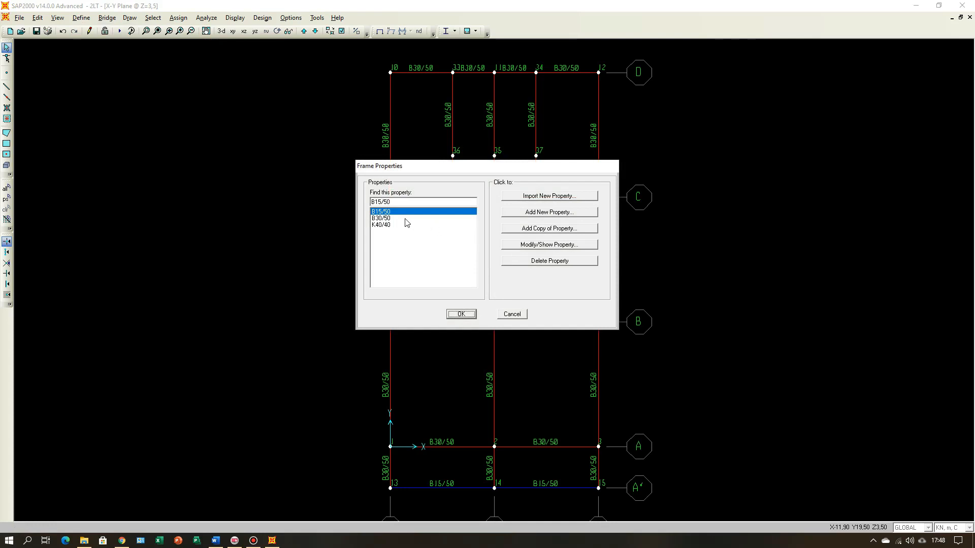
left_click(555, 231)
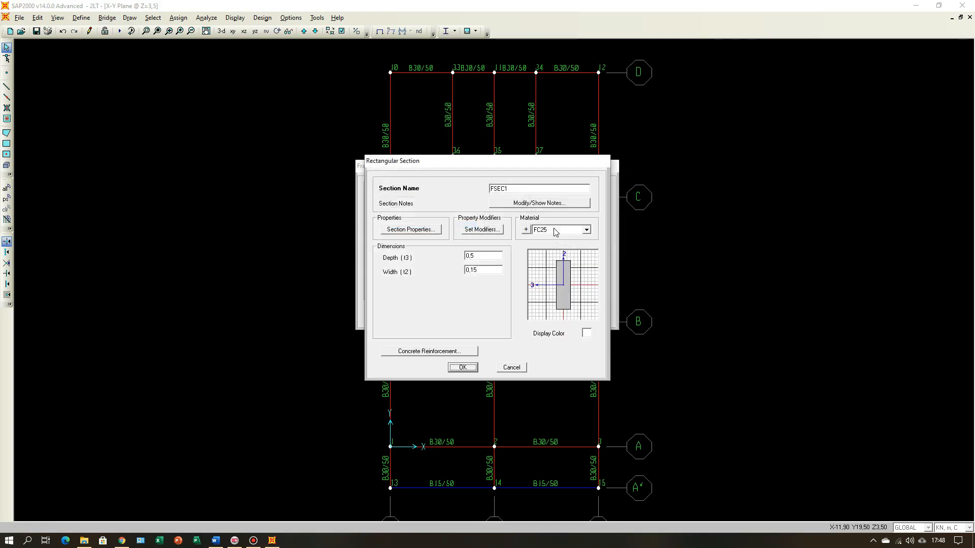
left_click_drag(524, 189, 484, 191)
type("B20/40")
double_click(483, 270)
left_click(484, 270)
double_click(490, 258)
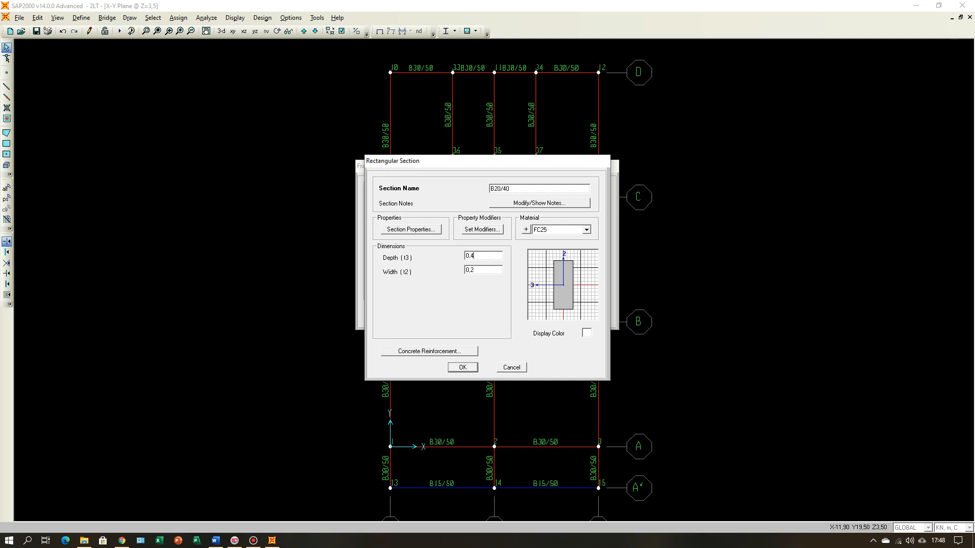
Step: Give section B20/40 a light green display color and save the frame section definitions
left_click(586, 333)
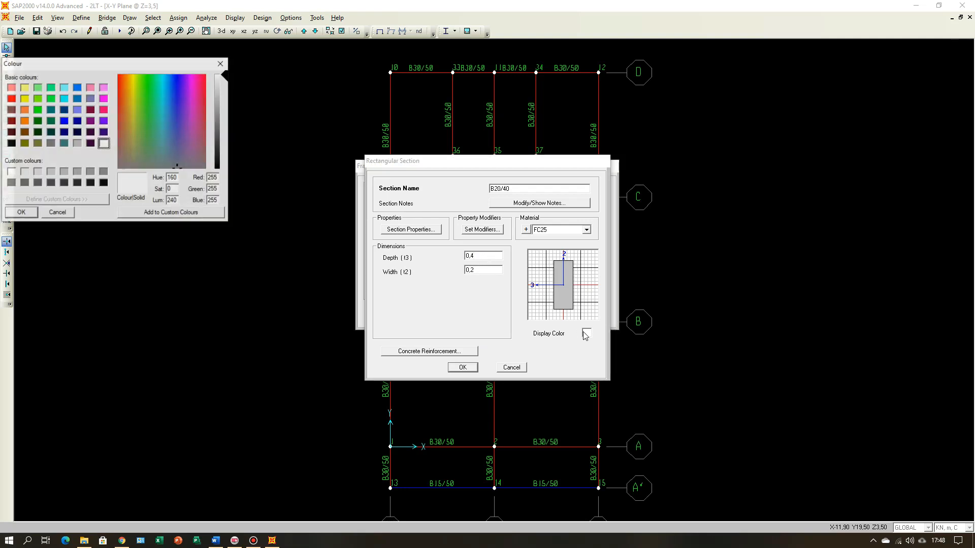
left_click(37, 99)
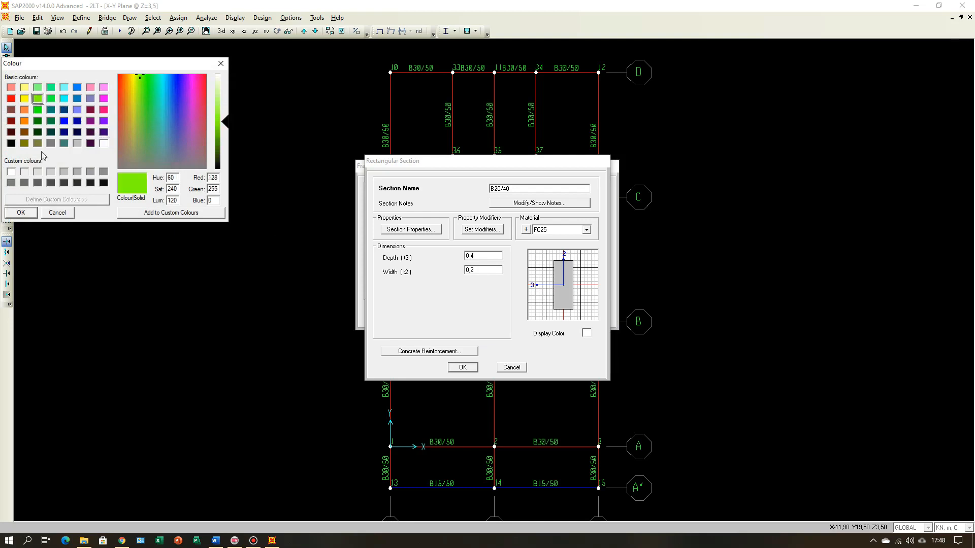
left_click(35, 216)
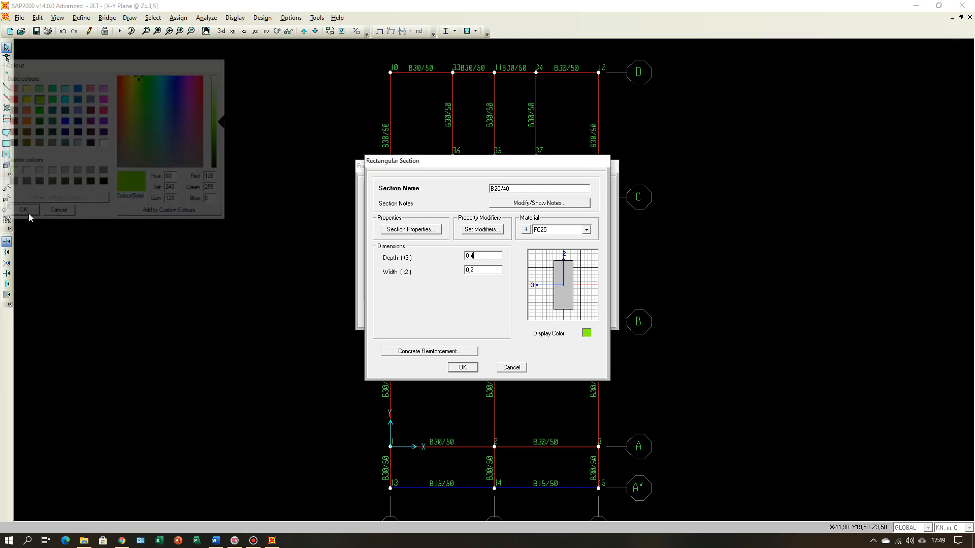
left_click(462, 368)
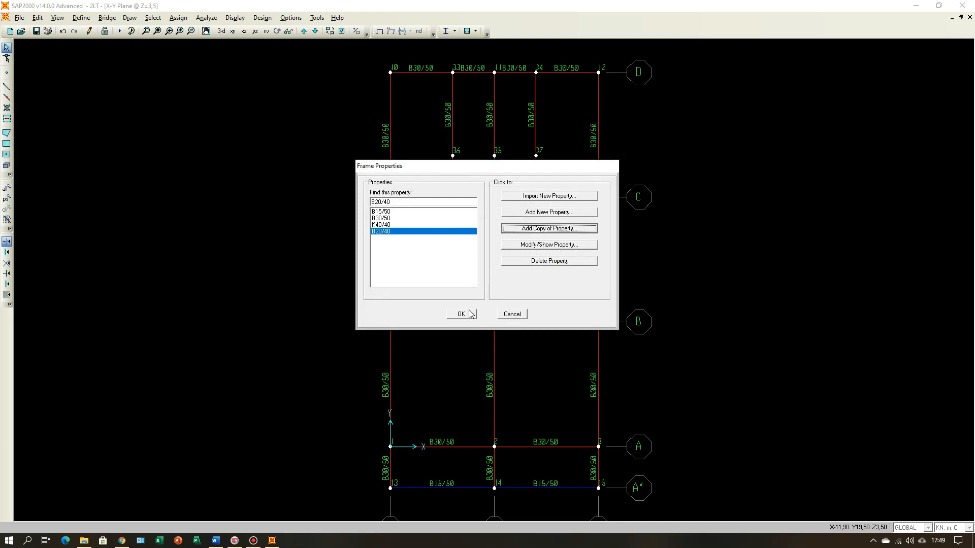
left_click(466, 315)
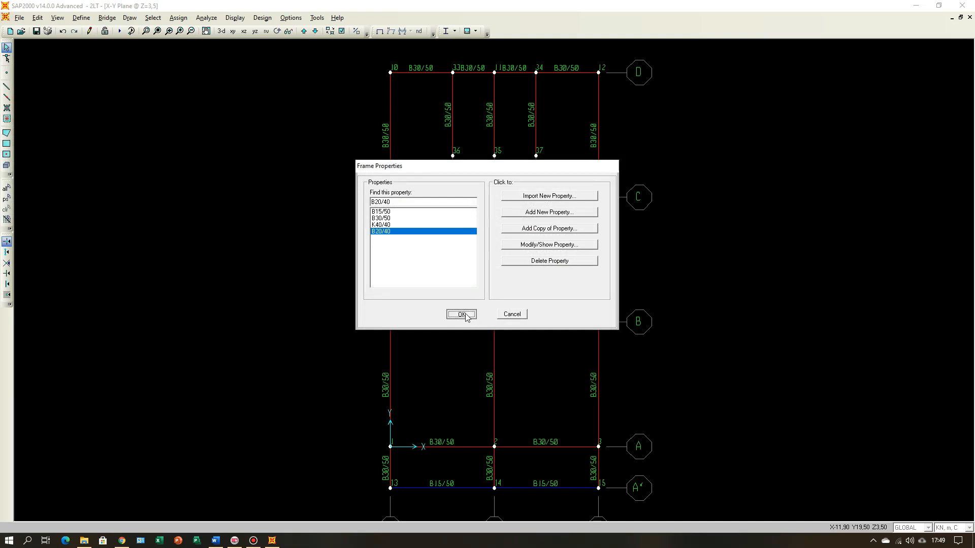
Step: Draw B20/40 straight frame beams from joint 36 through joint 35 to joint 37, and display the model in 3-D
left_click(8, 88)
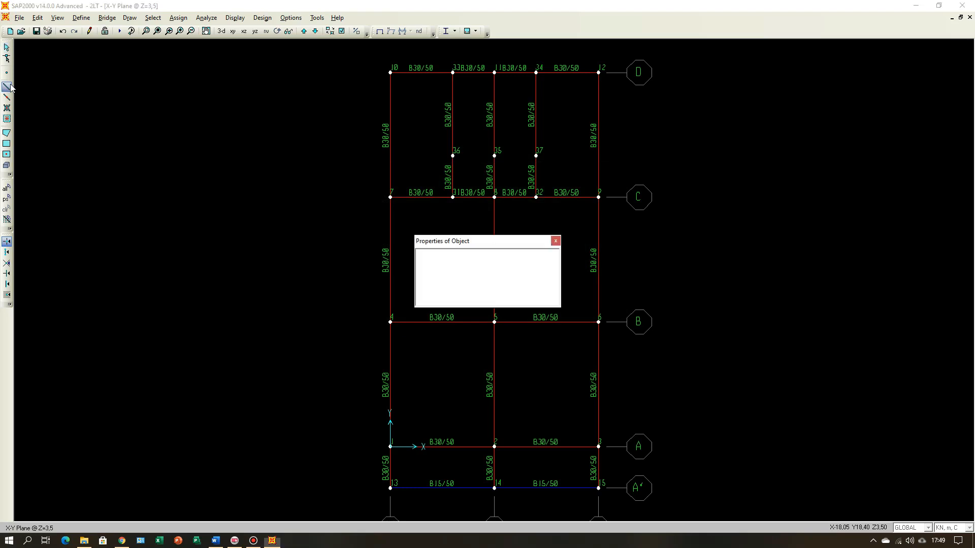
left_click(528, 262)
left_click(554, 264)
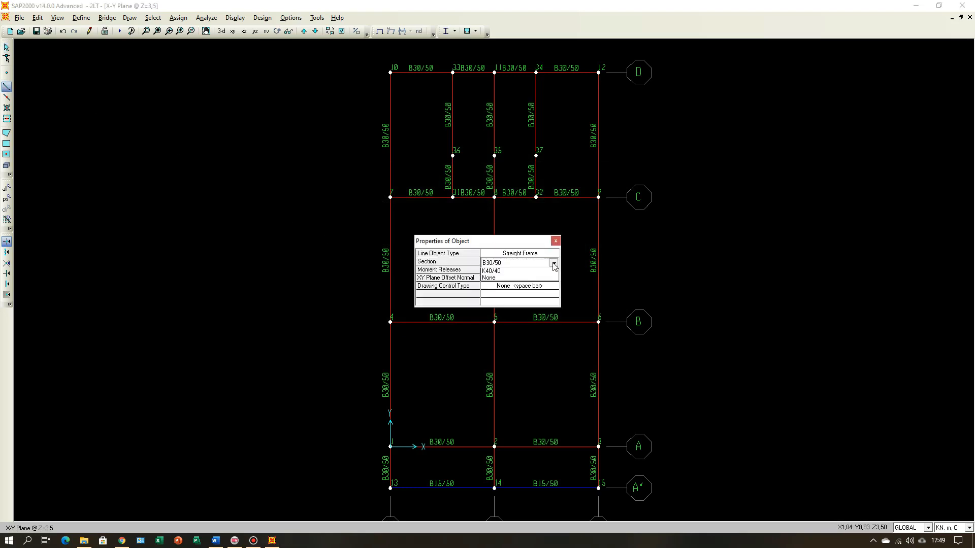
left_click(530, 280)
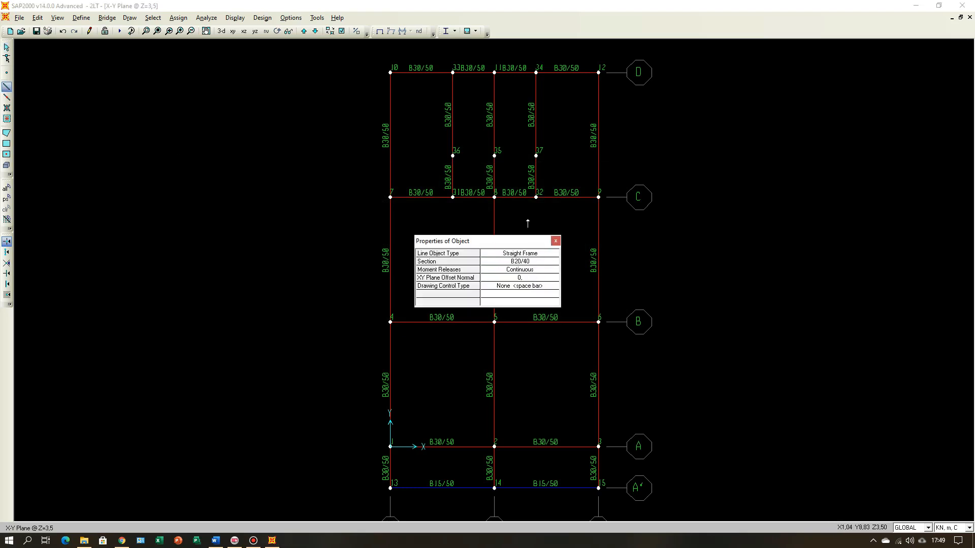
left_click(452, 155)
left_click(494, 156)
left_click(536, 155)
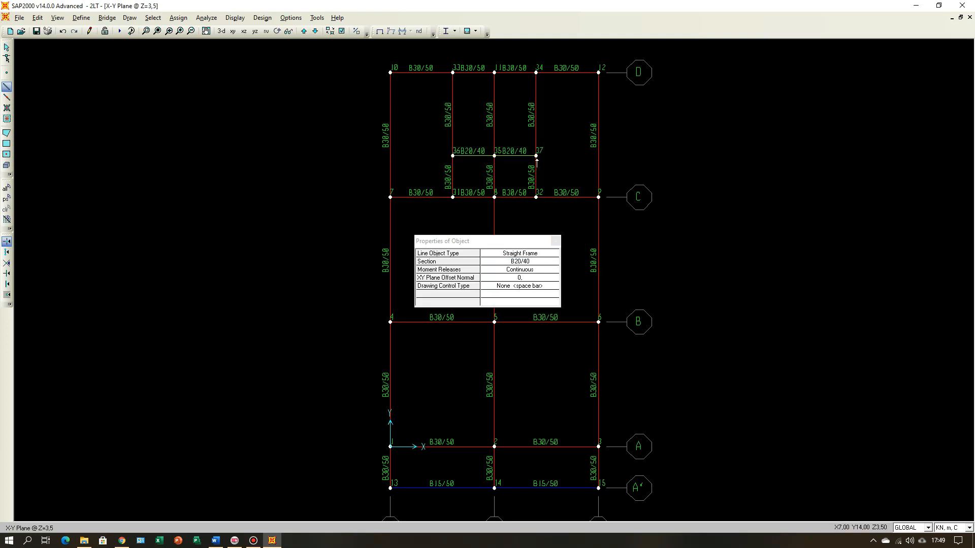
key("Escape")
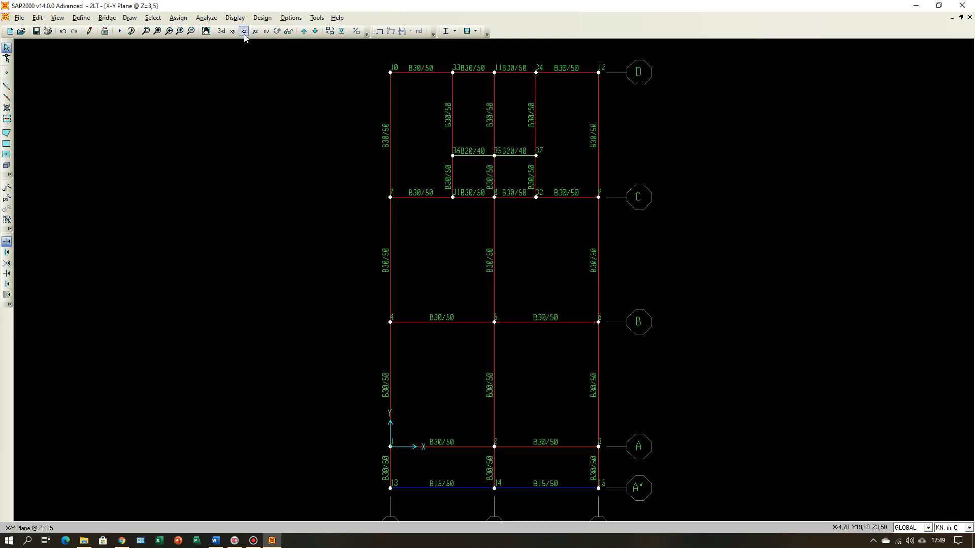
left_click(222, 31)
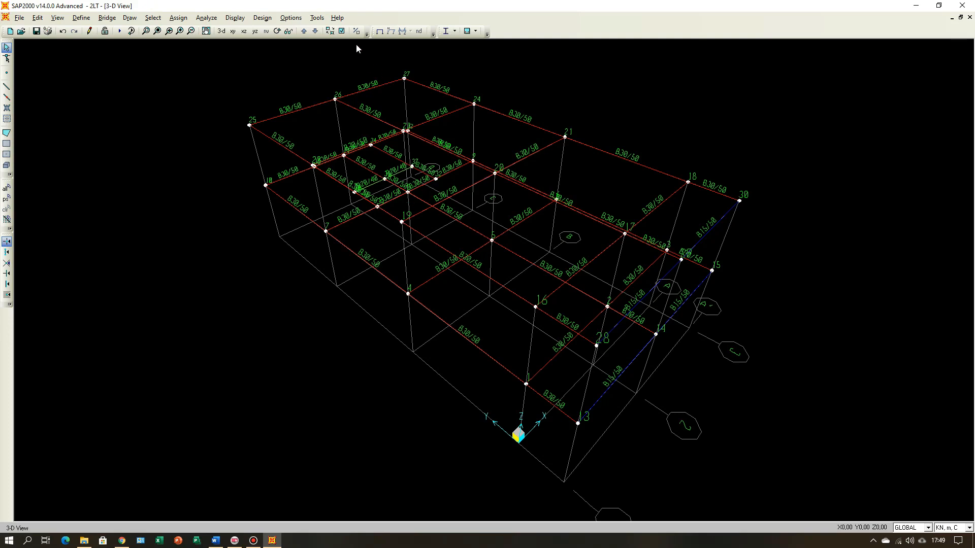
left_click(341, 31)
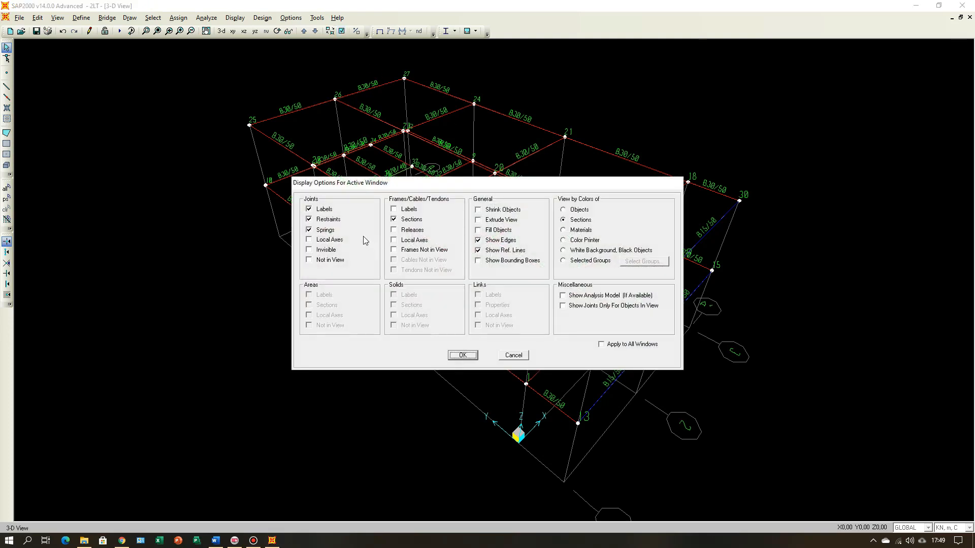
left_click(309, 210)
left_click(513, 355)
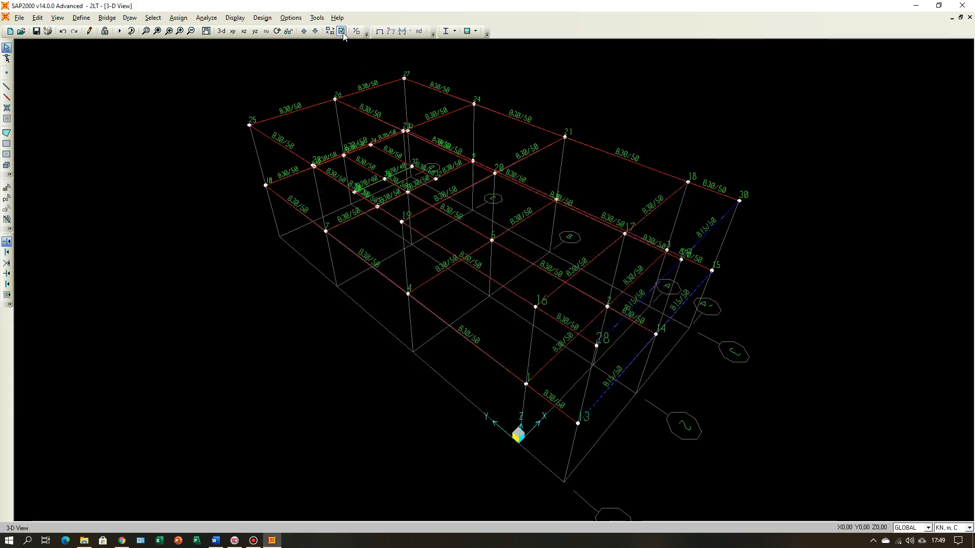
Step: Hide the joint labels and the frame section labels in the model view
left_click(342, 31)
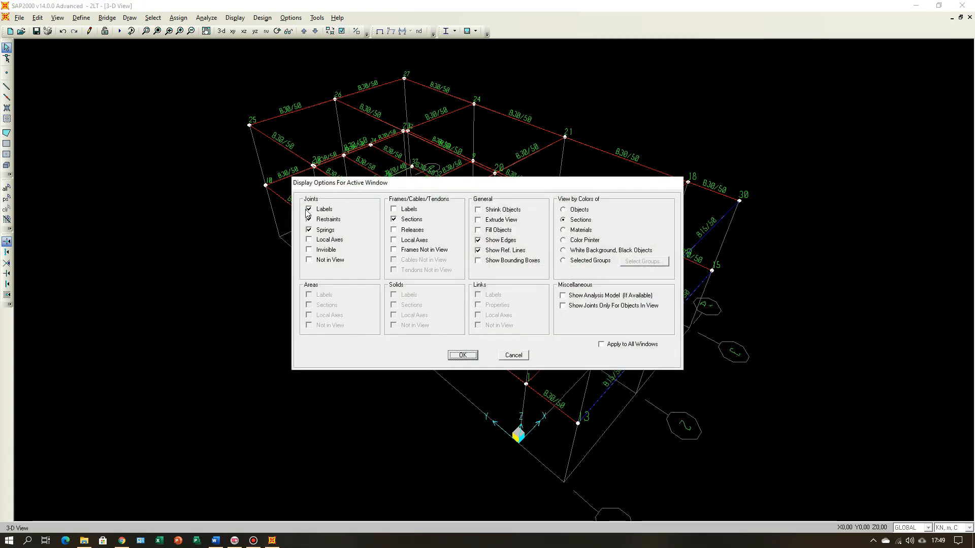
left_click(309, 209)
left_click(394, 218)
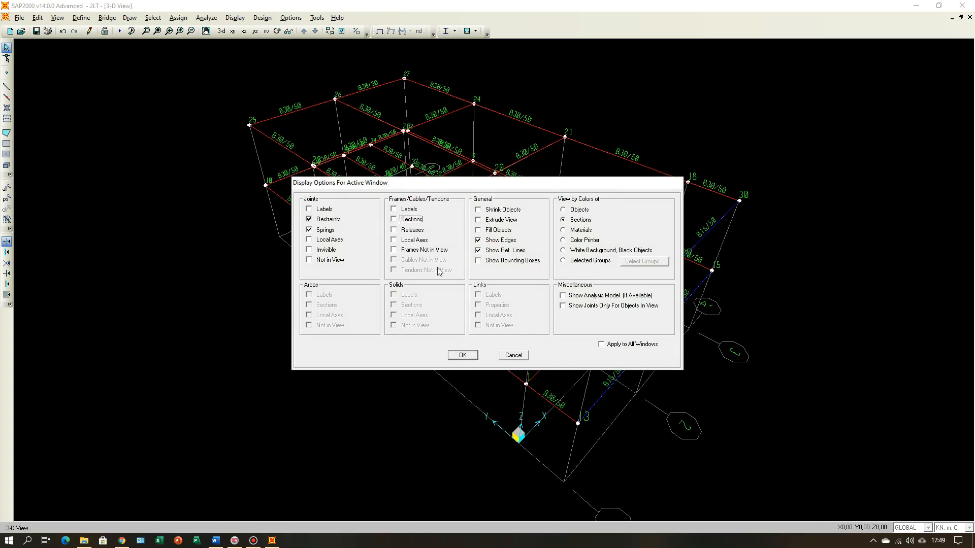
left_click(463, 355)
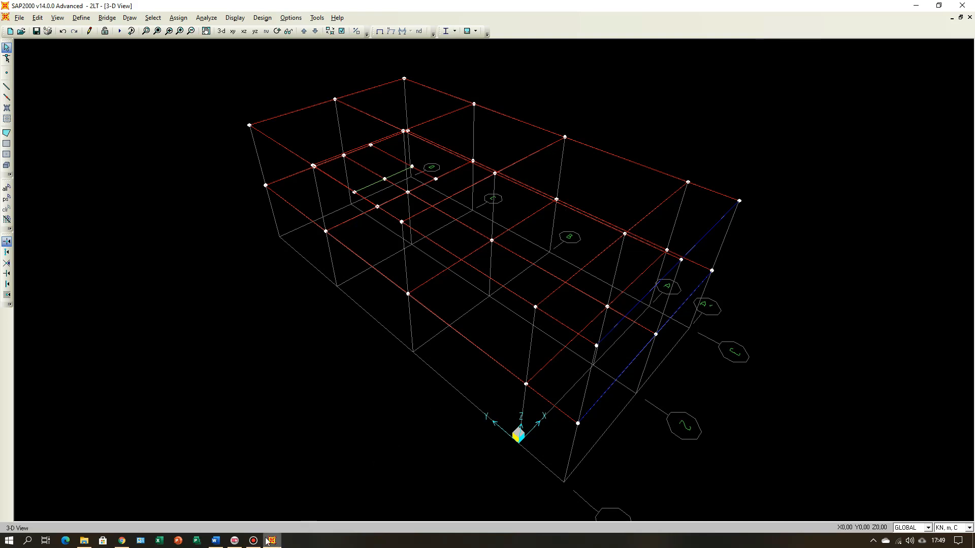
Step: Consult the beam plans and section drawings in Word, and examine the model's Y=18 elevation and Z=3.5 plan
left_click(216, 540)
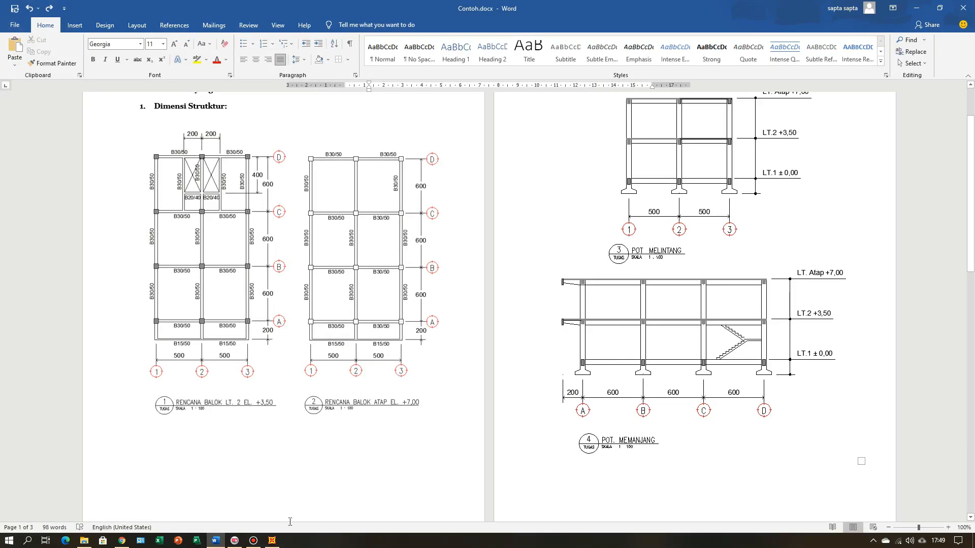
left_click(272, 540)
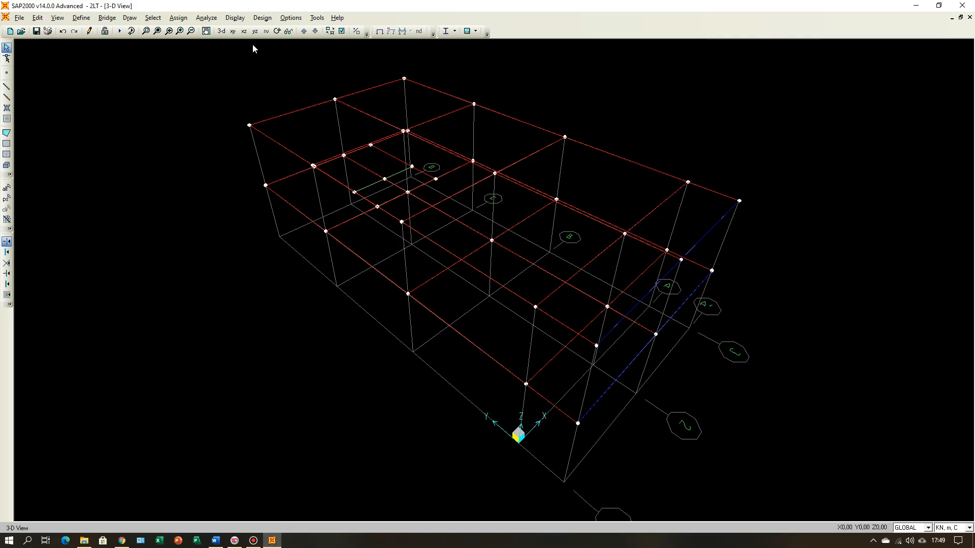
left_click(244, 32)
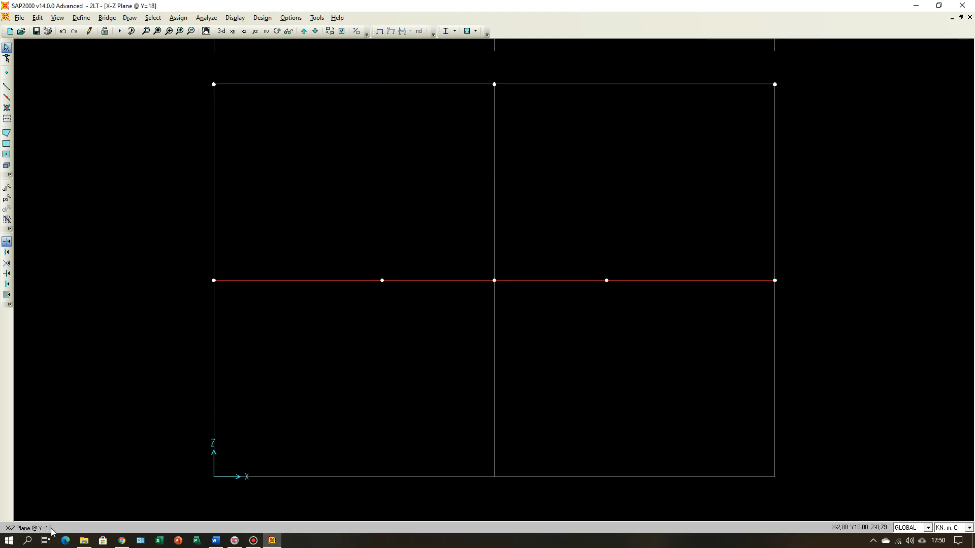
left_click(233, 32)
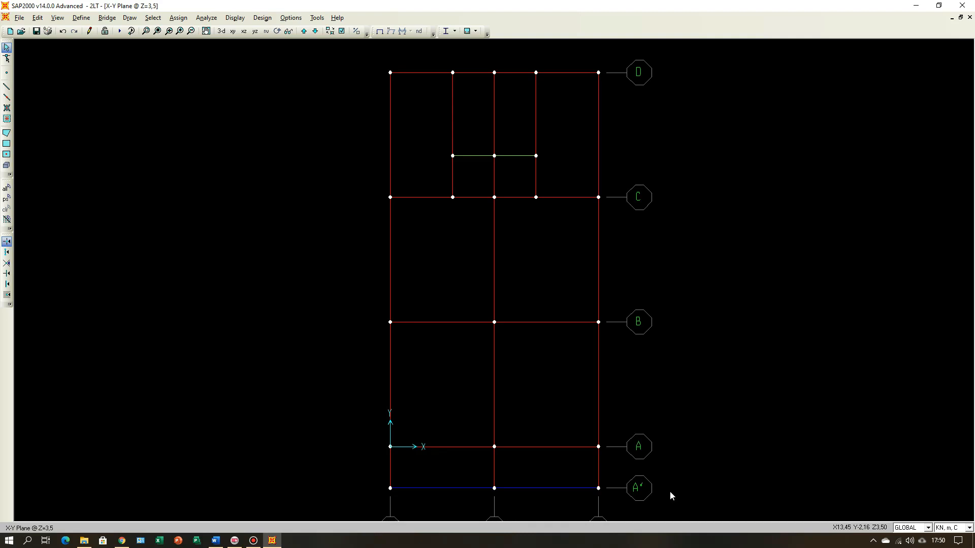
left_click(244, 32)
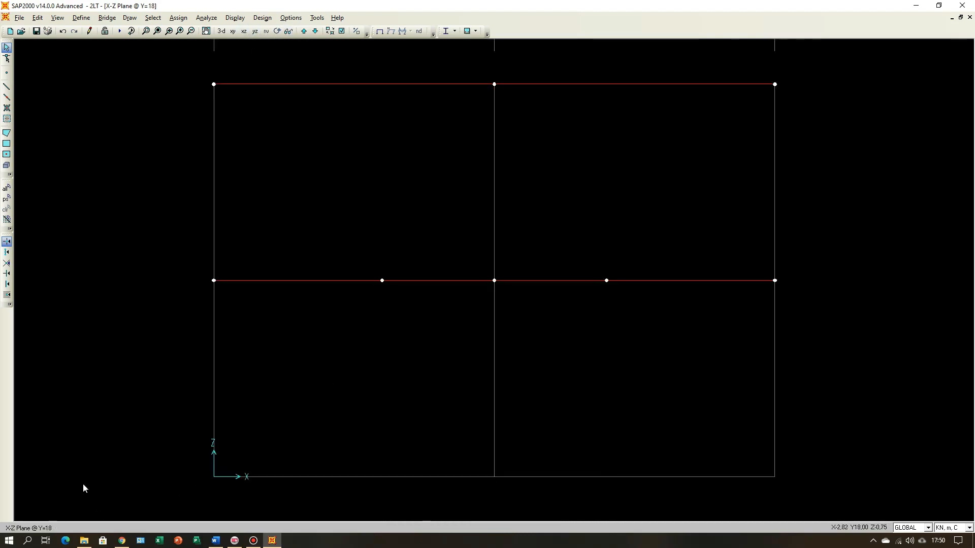
Step: Examine the X-Z elevations along grid lines A', A and B
left_click(303, 31)
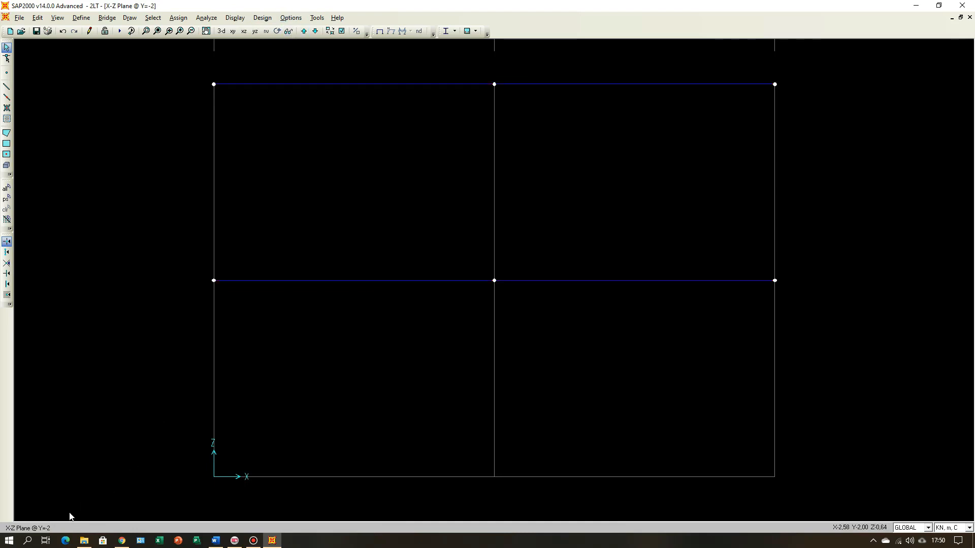
left_click(303, 31)
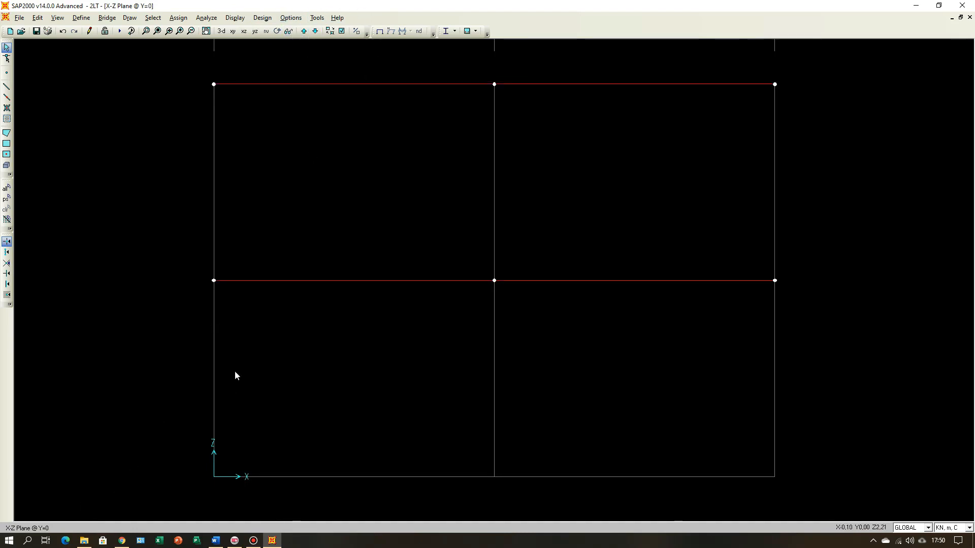
scroll(538, 269, "down", 3)
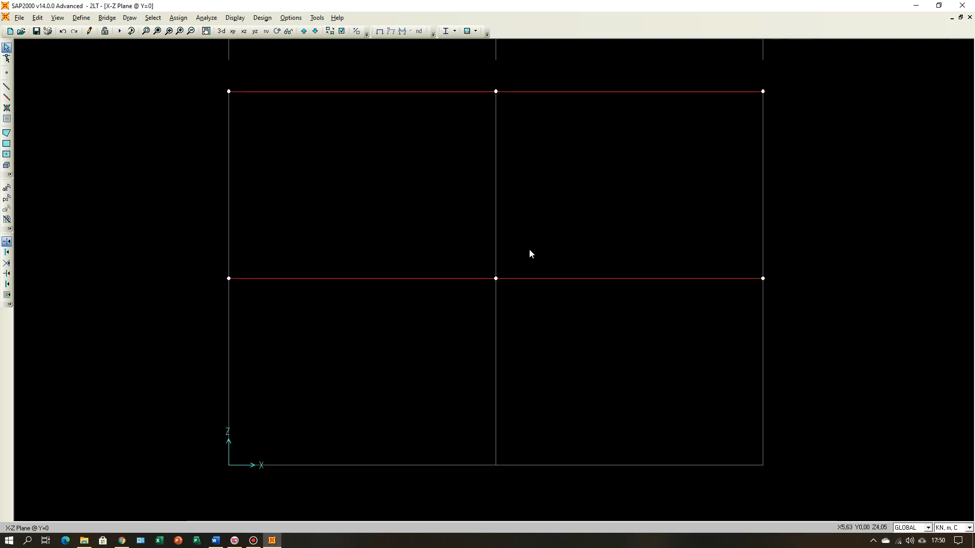
scroll(563, 298, "down", 5)
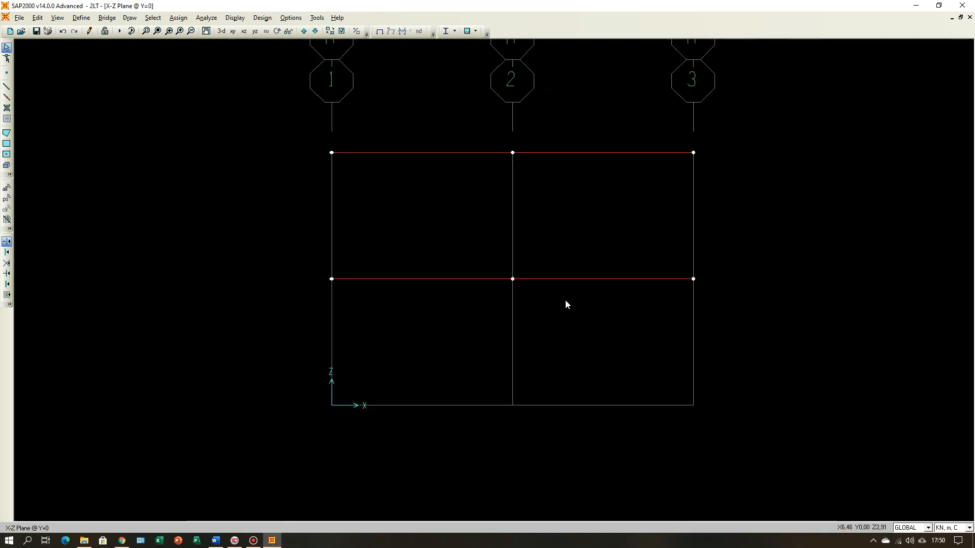
left_click(304, 31)
scroll(513, 223, "down", 3)
scroll(561, 253, "down", 5)
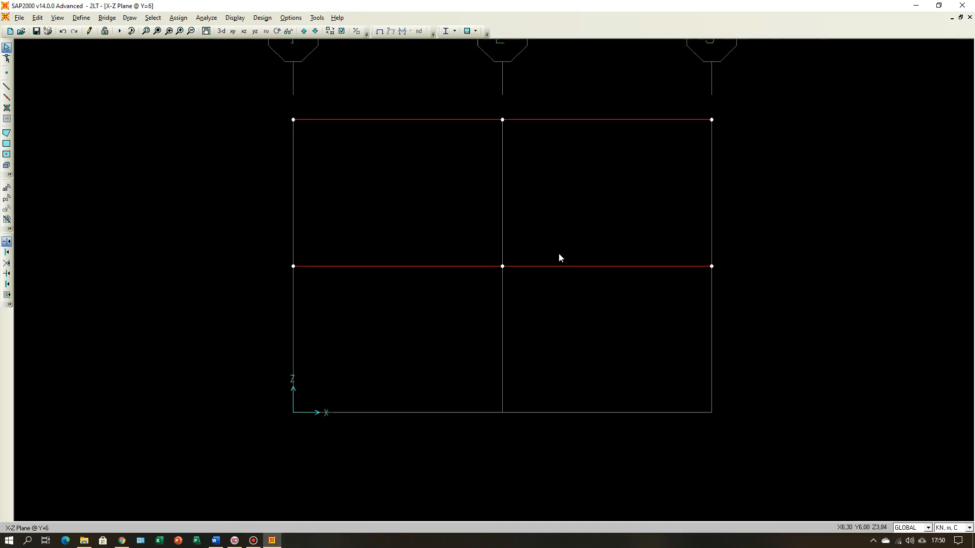
scroll(561, 253, "down", 1)
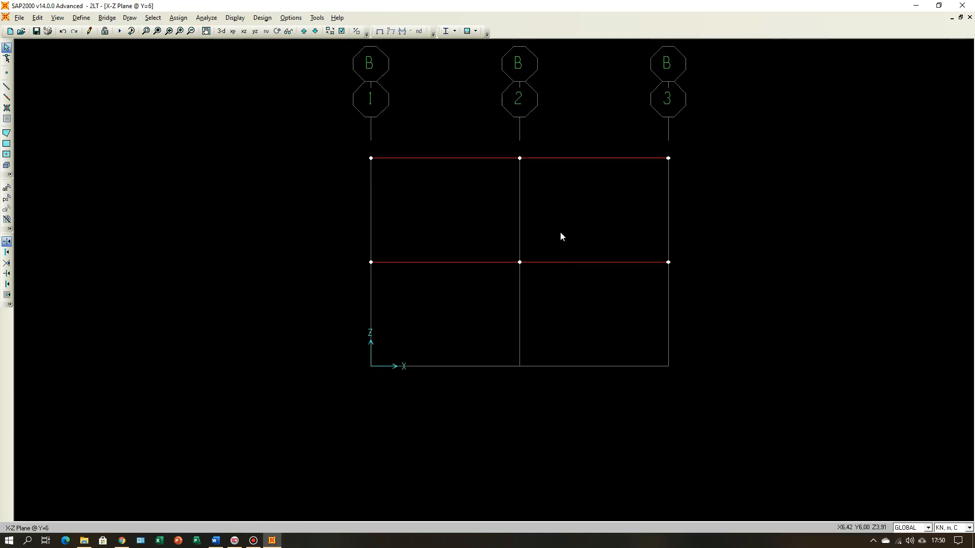
Step: On the Y=0 elevation, draw K40/40 straight frame columns along grid line 1 from the base through Z=3.5 to Z=7
left_click(316, 31)
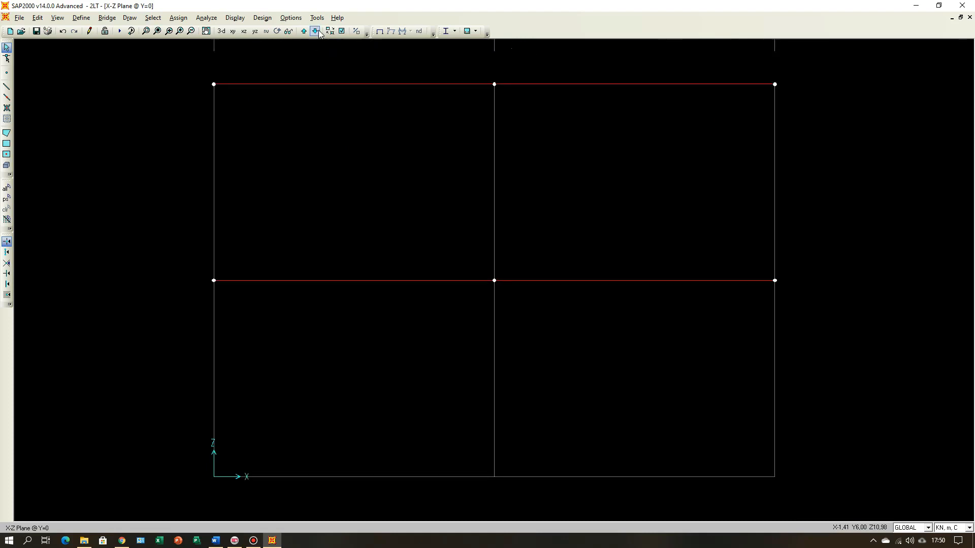
scroll(452, 231, "down", 8)
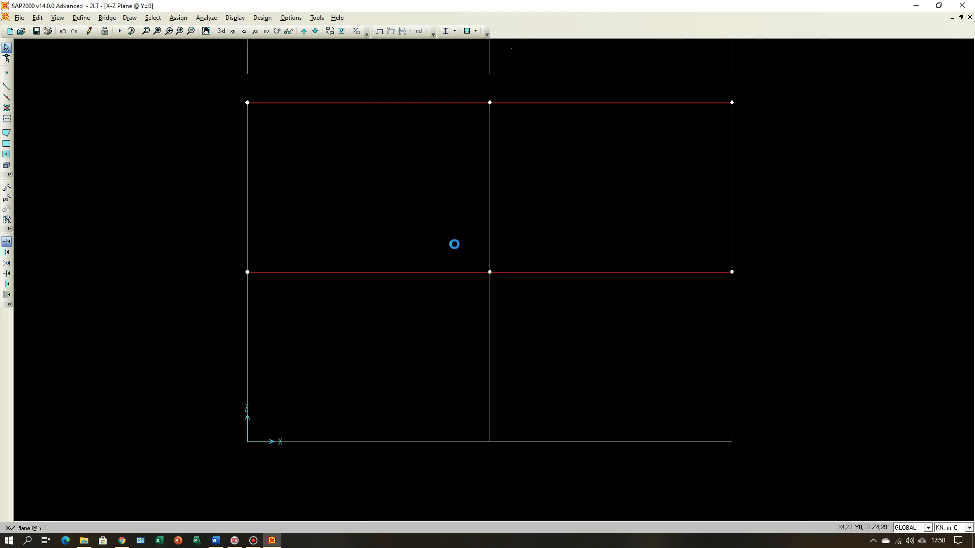
scroll(468, 267, "down", 3)
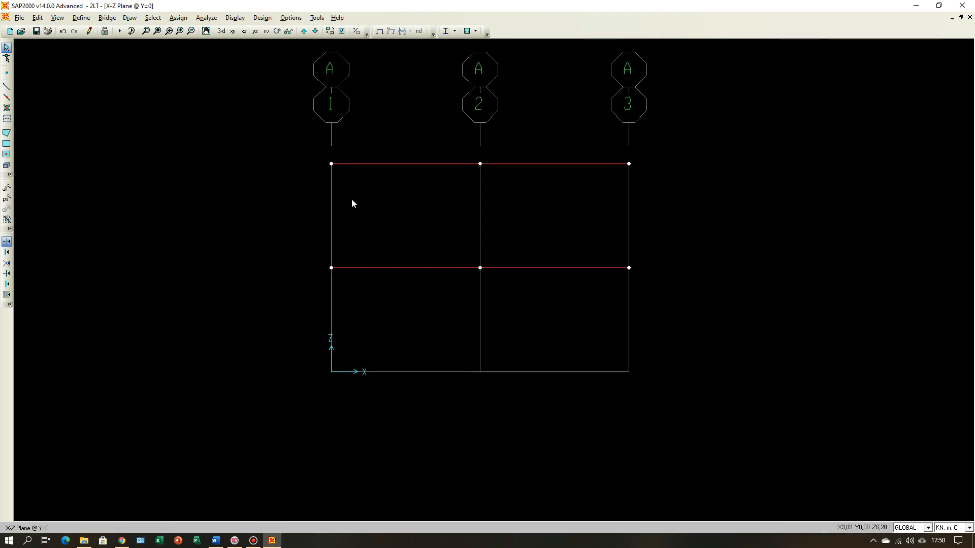
left_click(7, 87)
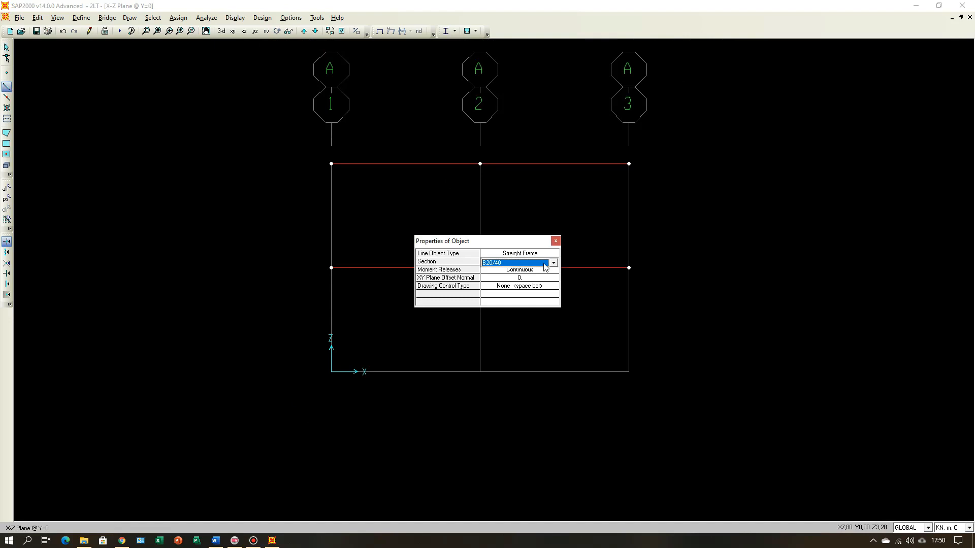
left_click(554, 263)
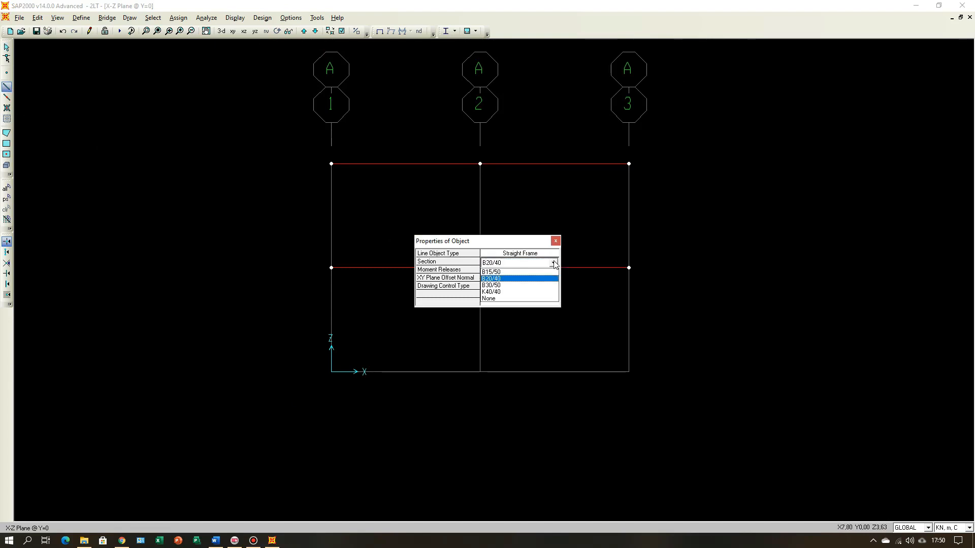
left_click(521, 292)
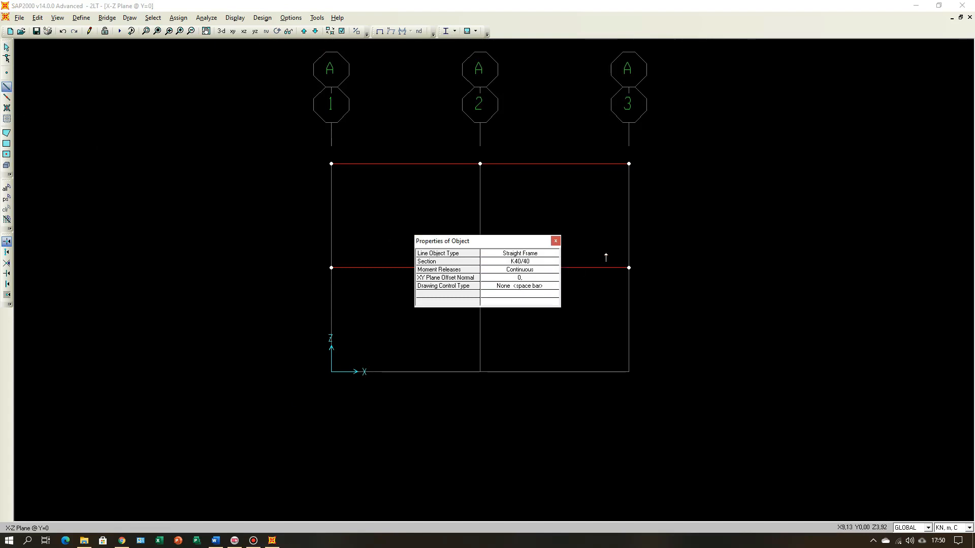
left_click(332, 373)
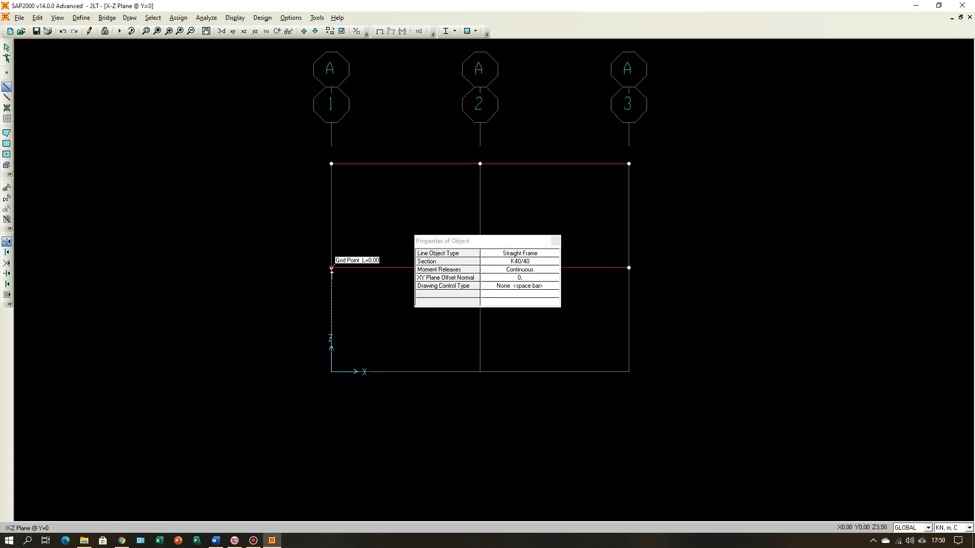
left_click(331, 268)
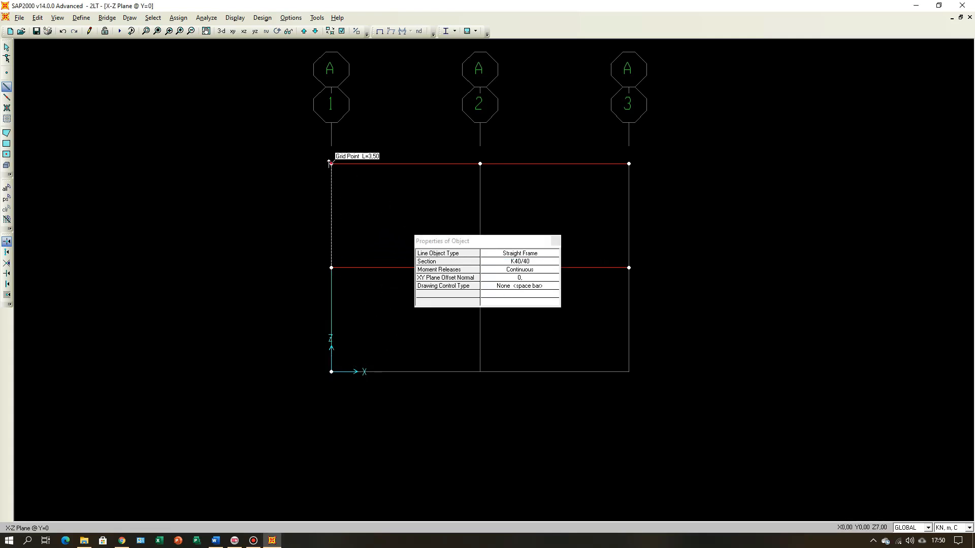
left_click(331, 163)
left_click(556, 242)
Step: Draw the K40/40 columns along grid lines 2 and 3 from the base through the second floor to the roof
left_click(480, 372)
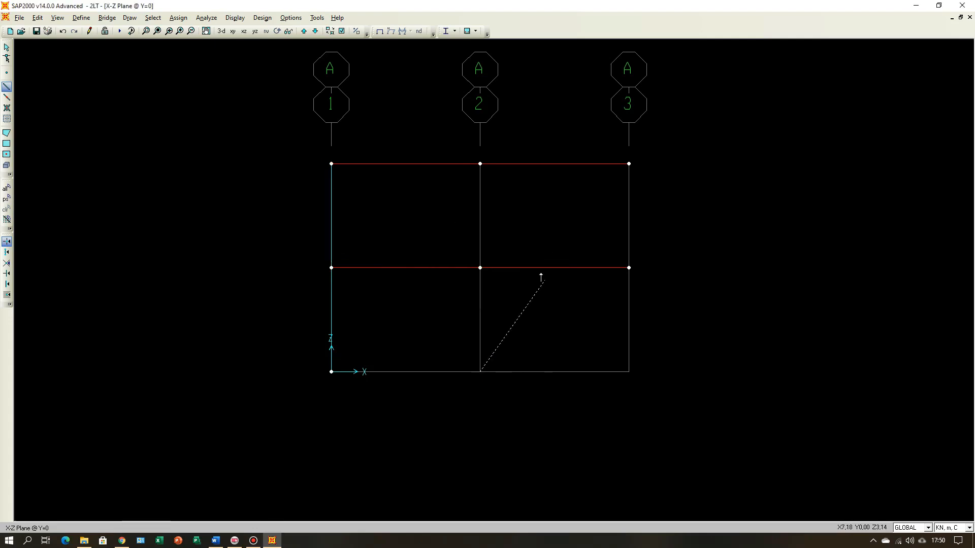
left_click(481, 268)
left_click(480, 164)
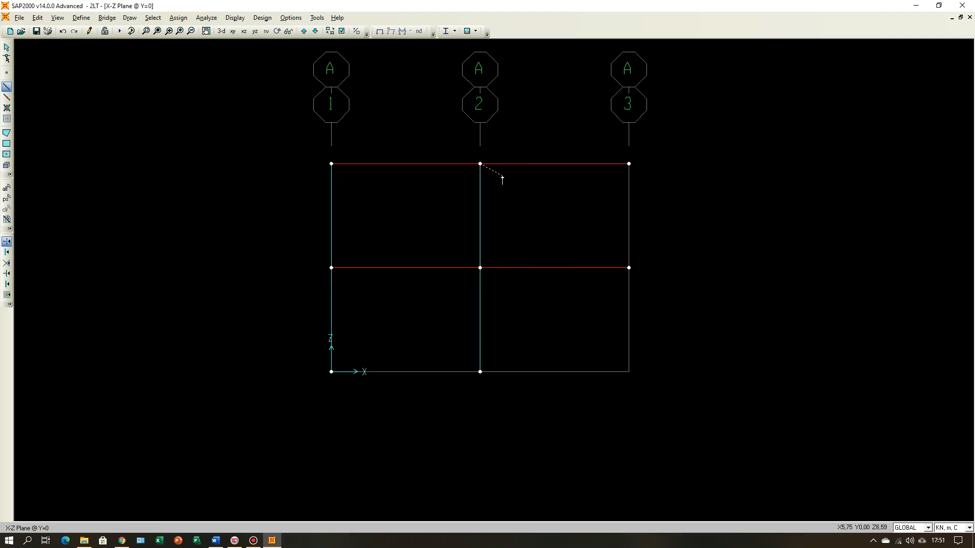
left_click(628, 372)
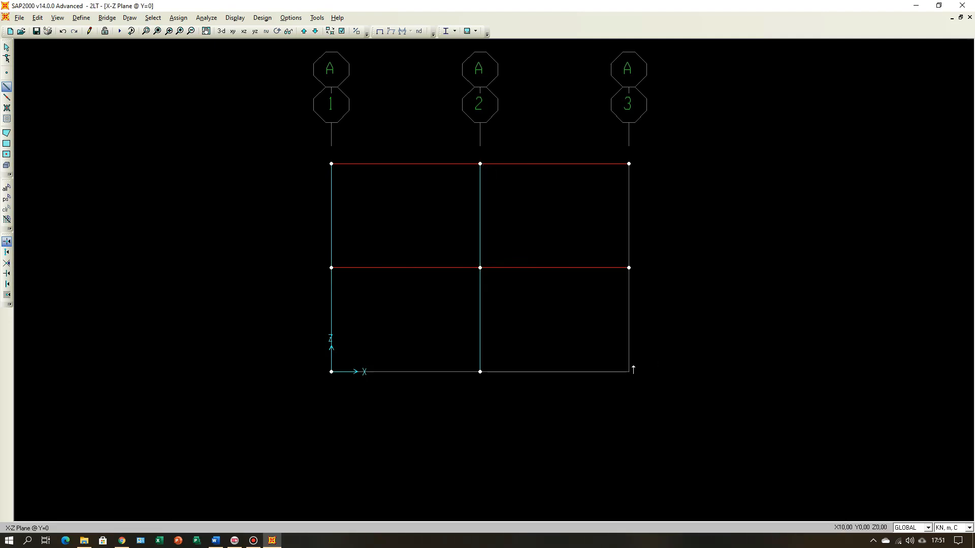
left_click(629, 268)
left_click(629, 164)
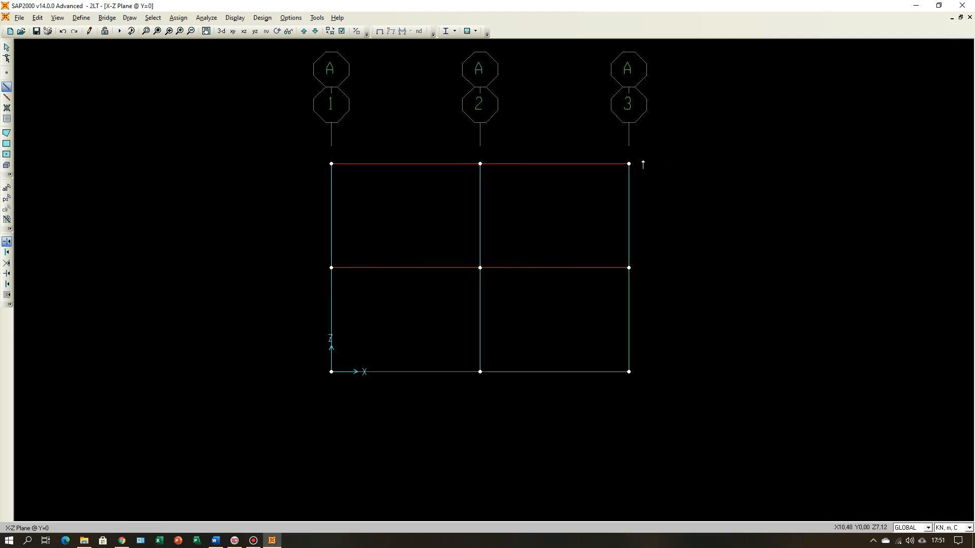
key("Escape")
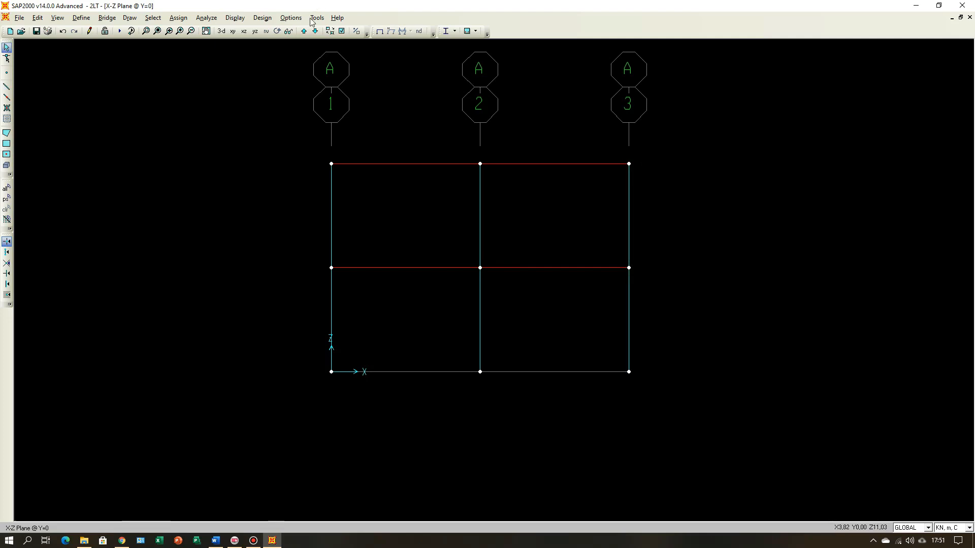
Step: Turn on the frame section labels in the elevation view
left_click(341, 31)
left_click(308, 228)
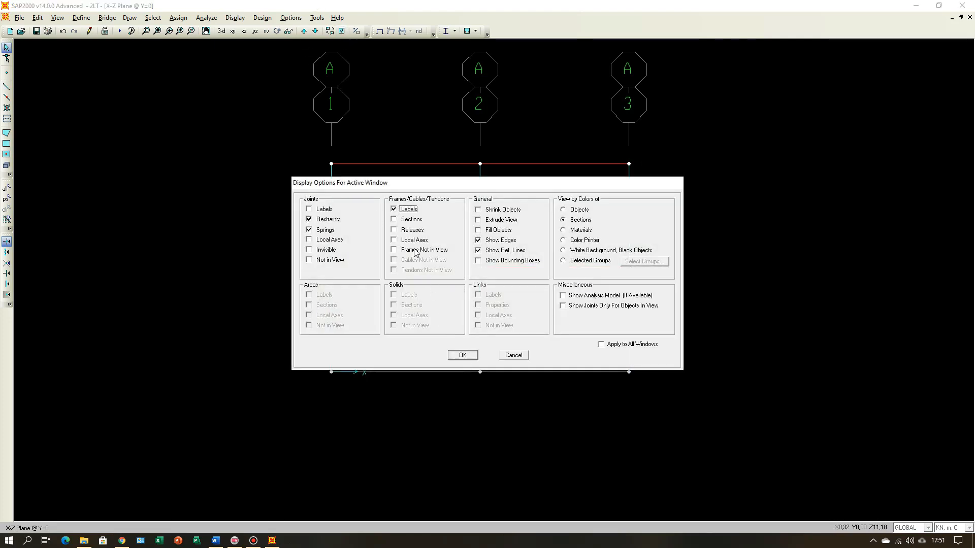
left_click(394, 220)
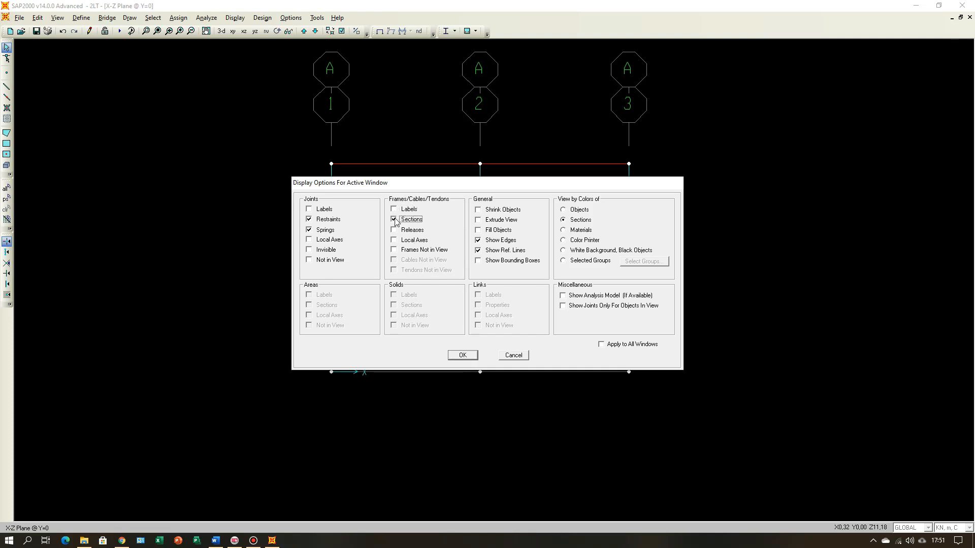
left_click(462, 355)
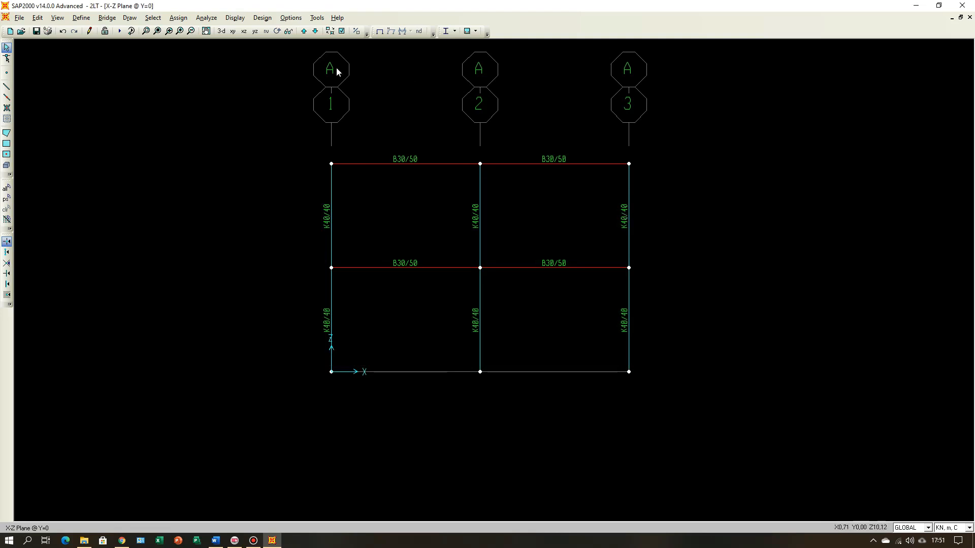
Step: Compare the model's Z=3.5 plan with the beam plans and section drawings in Word, and return to SAP2000
left_click(233, 31)
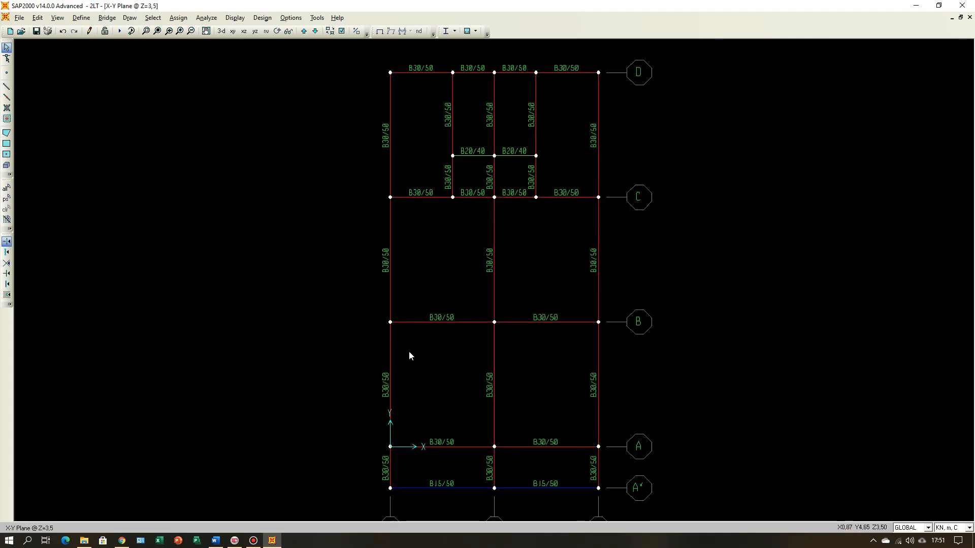
left_click(216, 540)
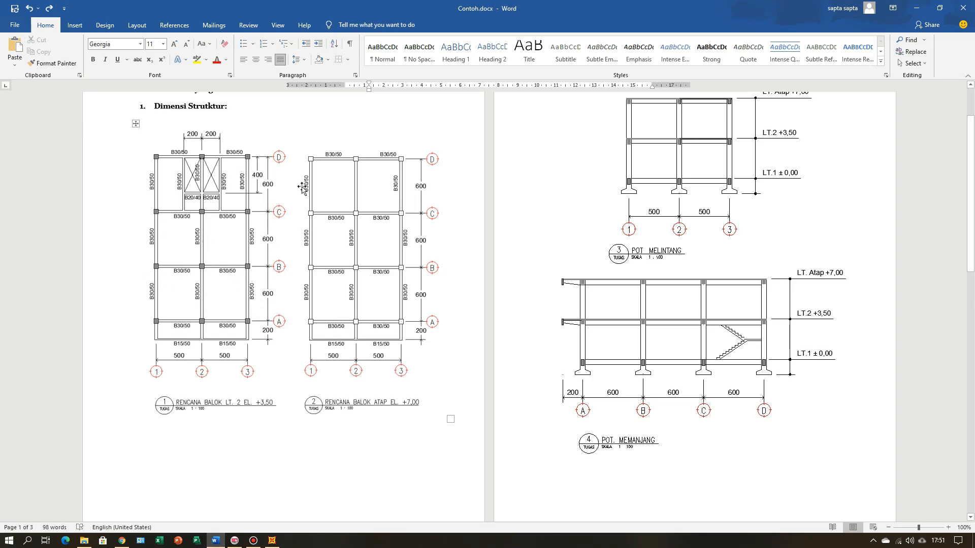
left_click(272, 542)
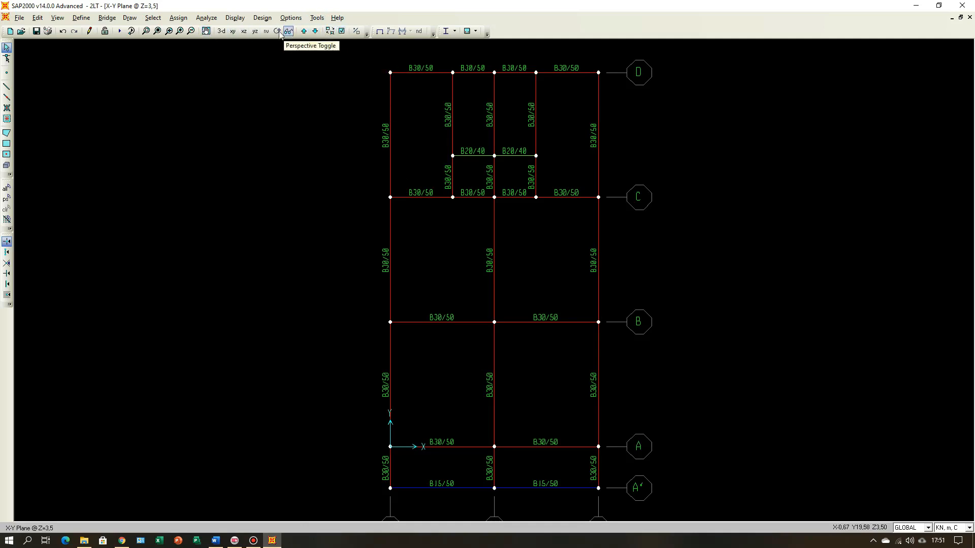
Step: Replicate the six K40/40 columns of the Y=0 elevation linearly along Y to grid lines B, C and D, with dz 0
left_click(244, 31)
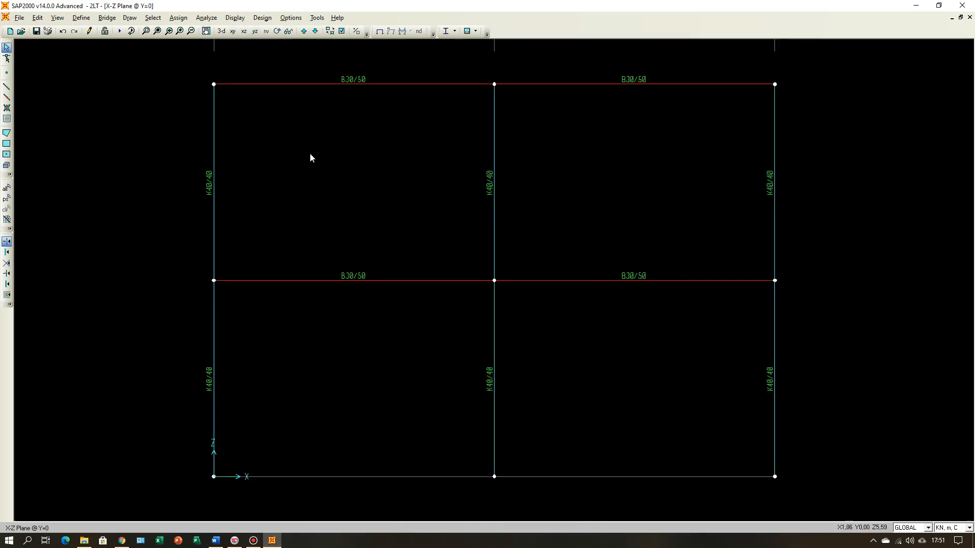
scroll(346, 247, "down", 2)
scroll(360, 259, "down", 1)
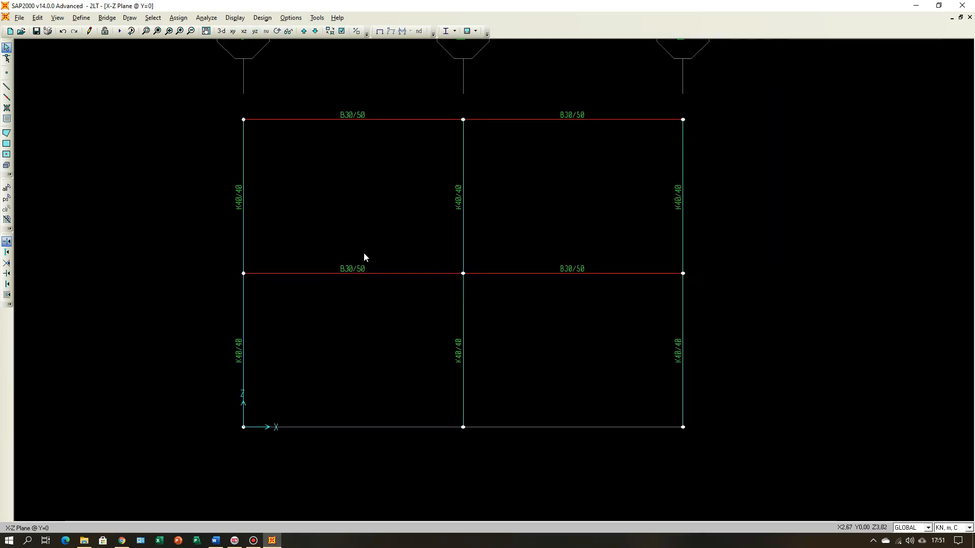
left_click_drag(205, 92, 267, 454)
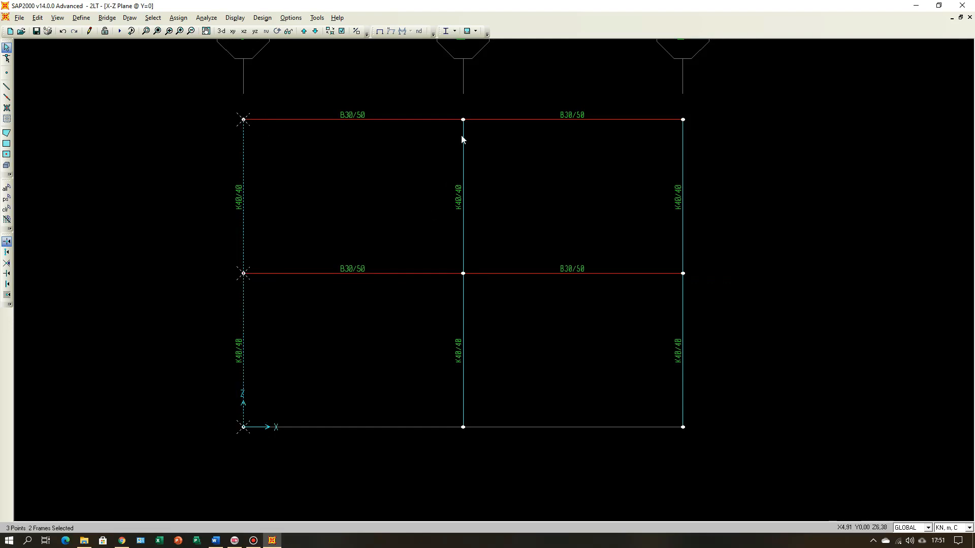
left_click(467, 315)
left_click_drag(657, 94, 708, 438)
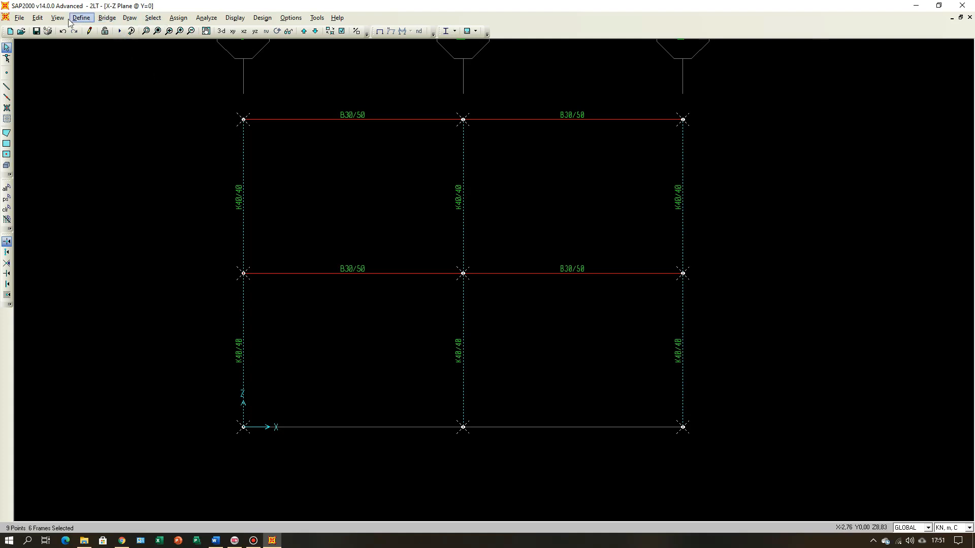
left_click(37, 18)
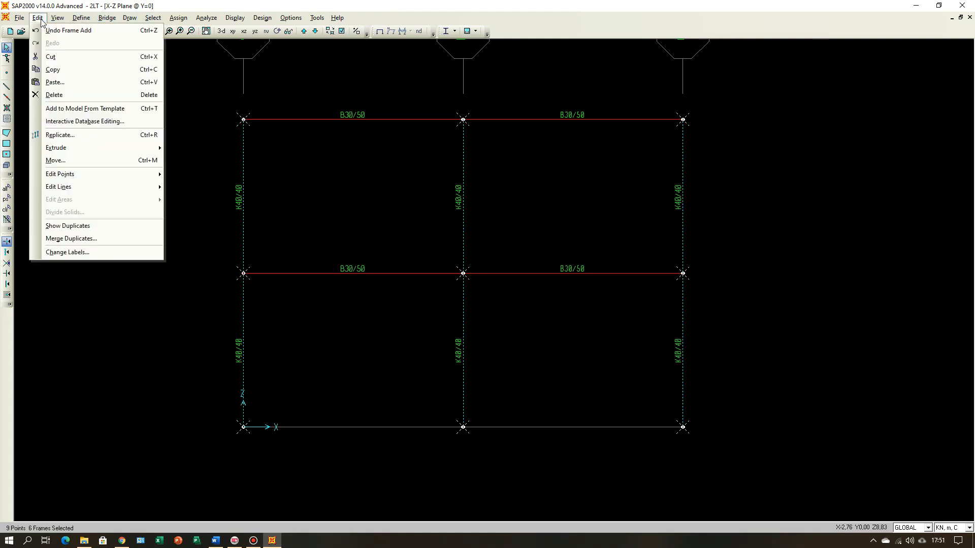
left_click(64, 136)
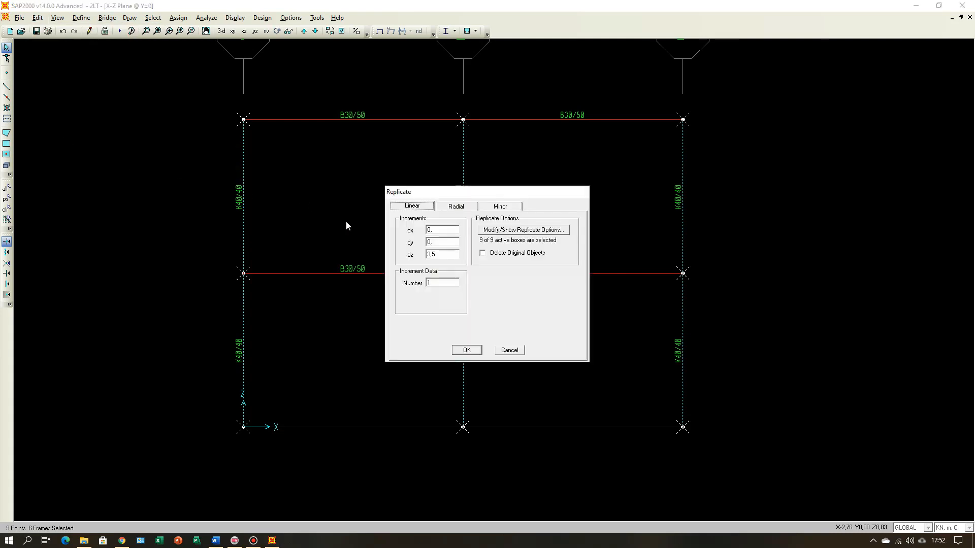
double_click(445, 254)
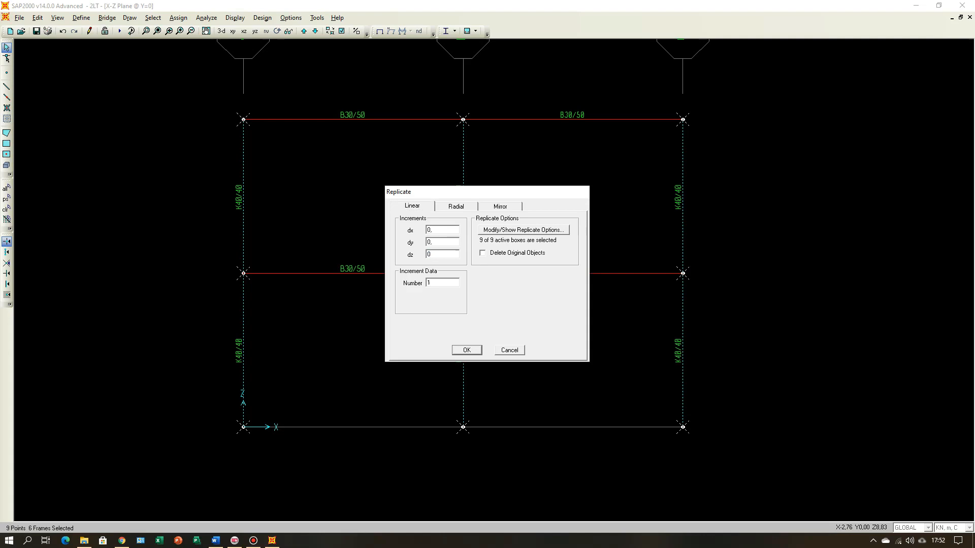
double_click(440, 242)
left_click(476, 351)
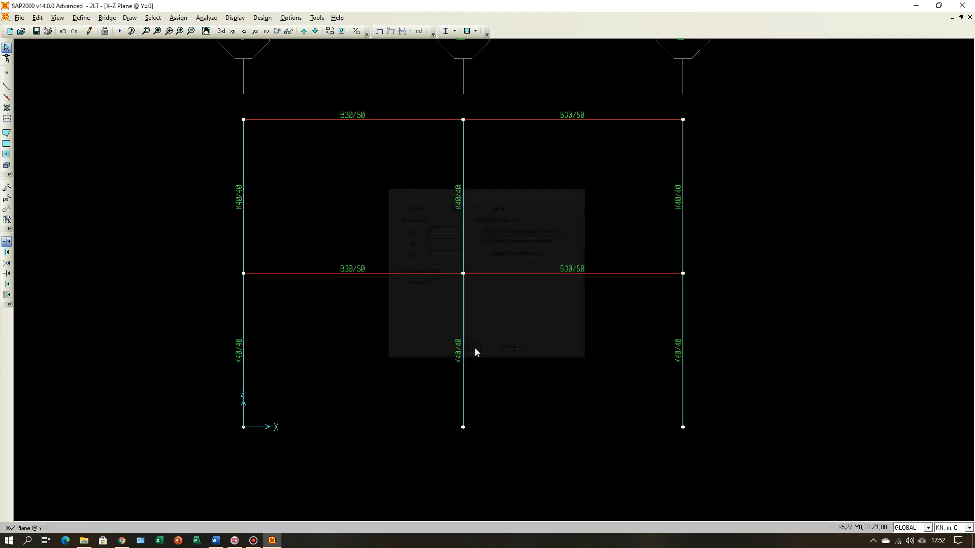
Step: Examine the replicated columns in 3-D, on the Y-Z elevations along grid lines 1, 2 and 3, and on the Y=0 elevation
left_click(222, 31)
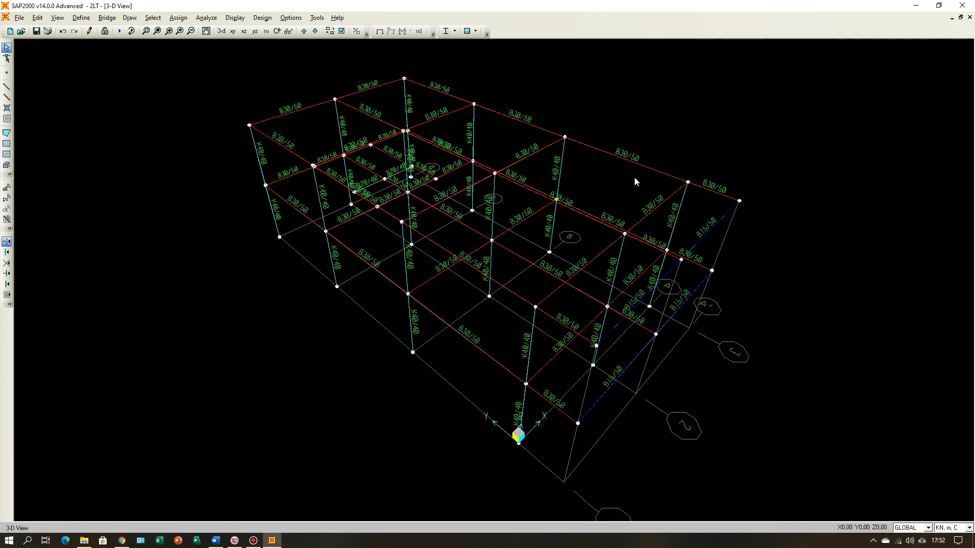
left_click(256, 32)
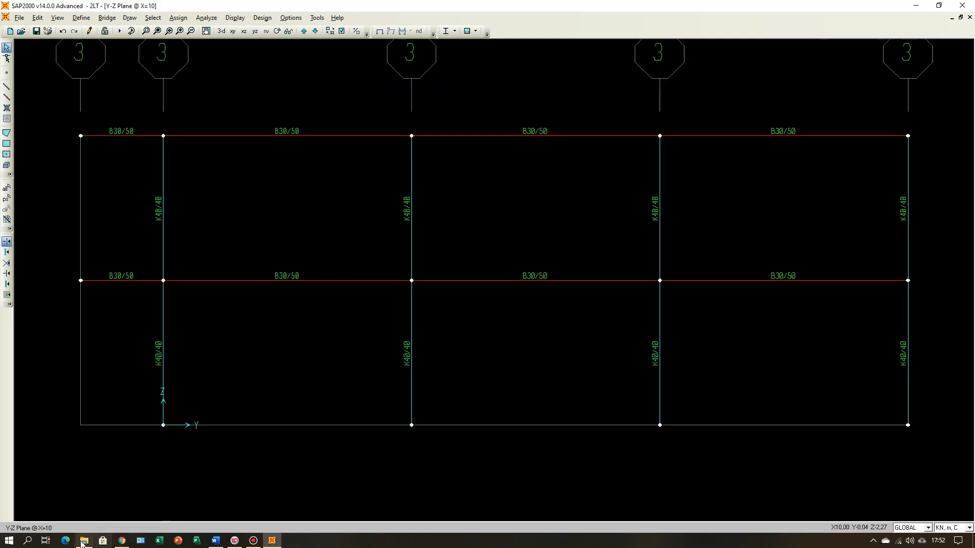
left_click(303, 31)
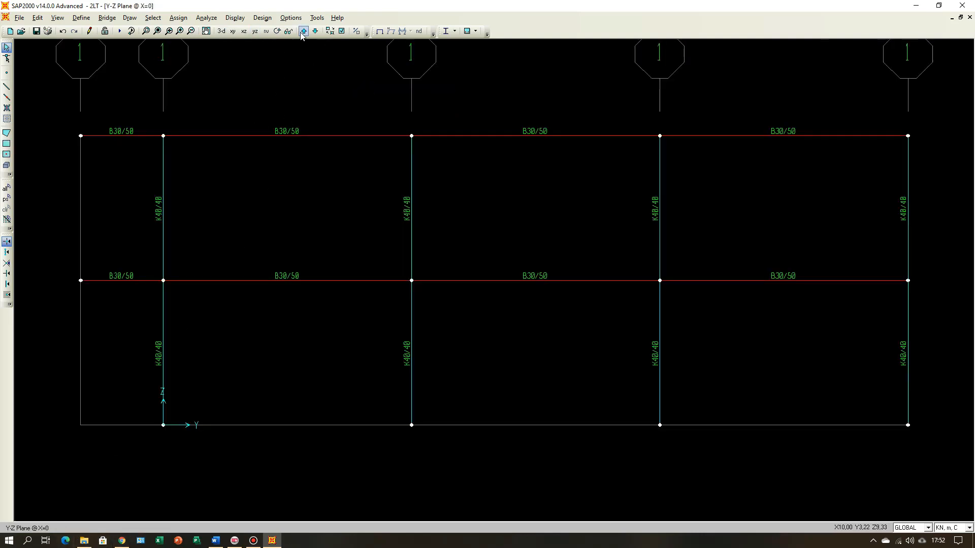
scroll(315, 242, "down", 3)
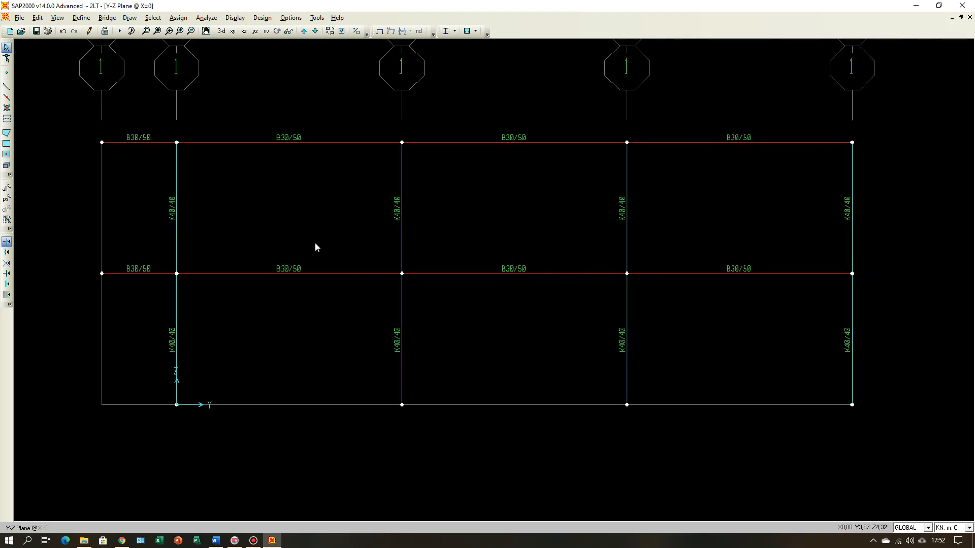
scroll(319, 245, "down", 1)
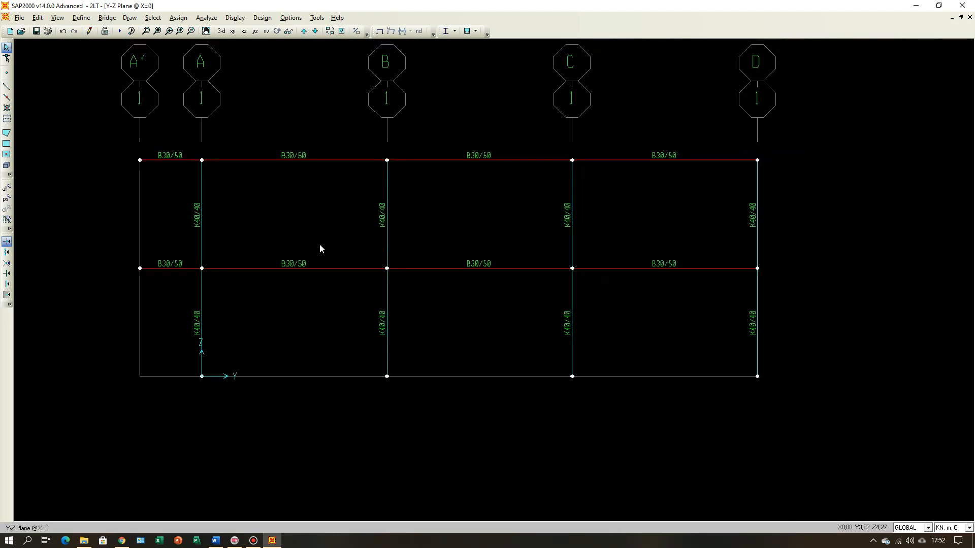
left_click(304, 32)
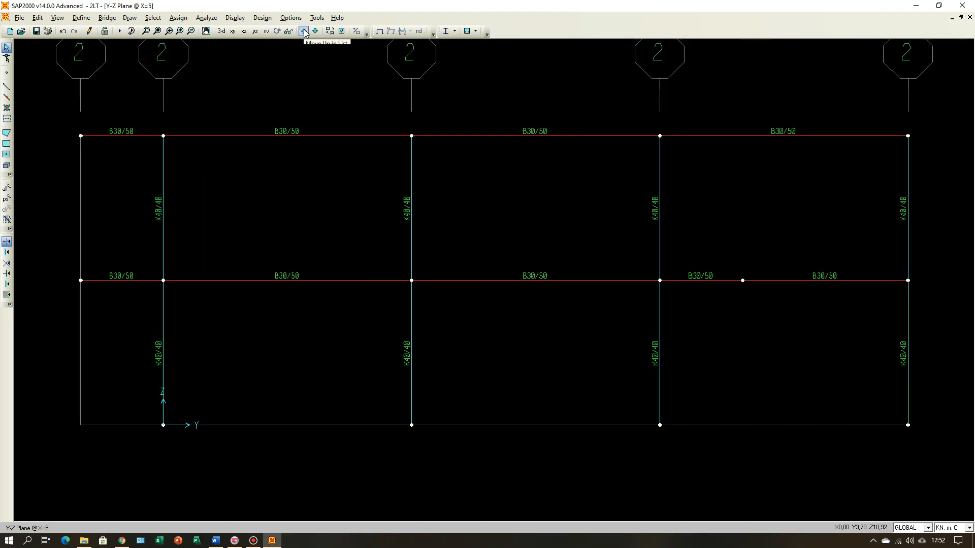
left_click(304, 32)
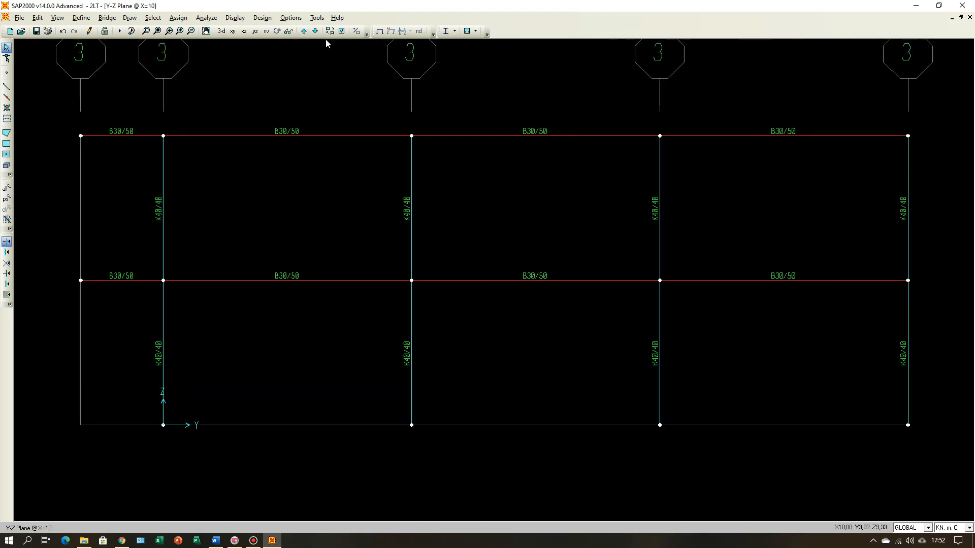
left_click(244, 31)
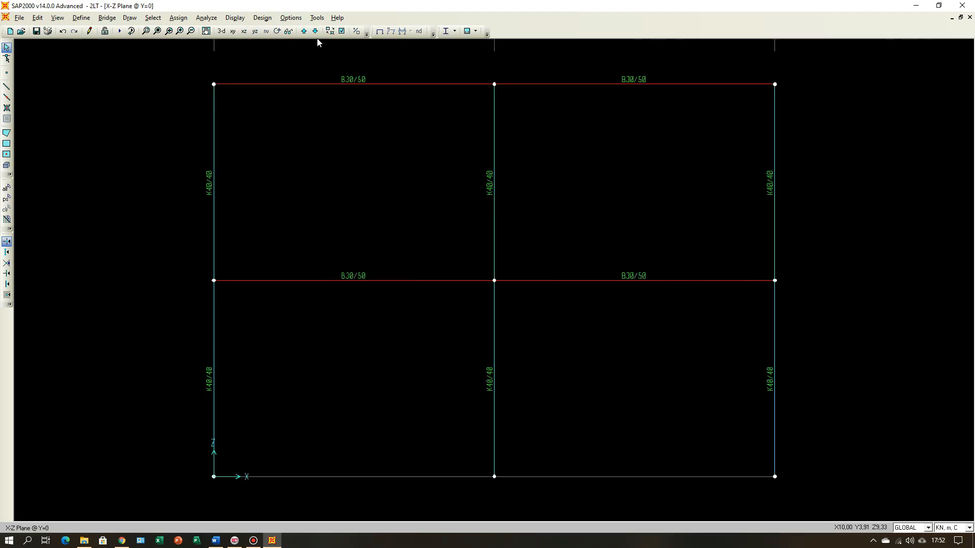
scroll(315, 203, "down", 2)
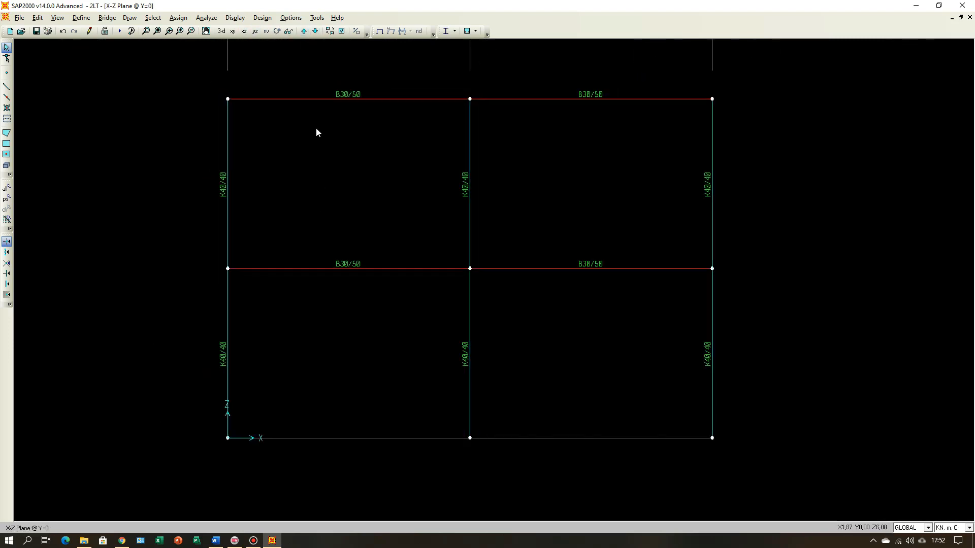
Step: Examine the beams and columns on the X-Z elevations along grid lines B, C and D
left_click(305, 32)
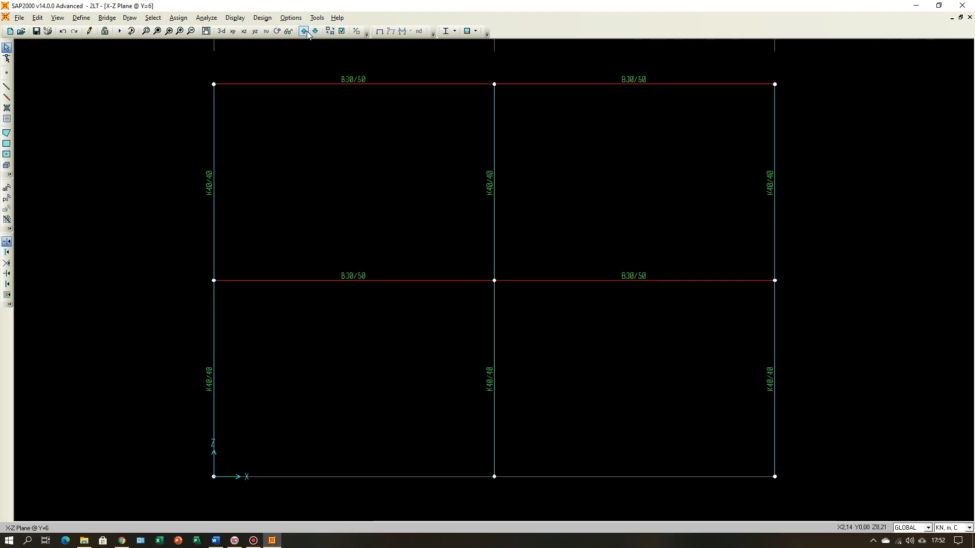
left_click(304, 31)
left_click(305, 32)
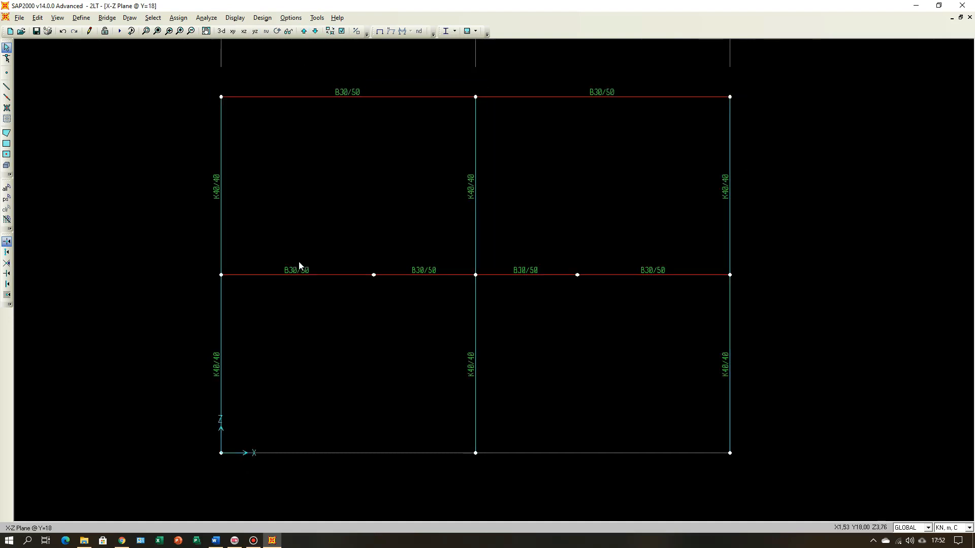
scroll(310, 287, "down", 5)
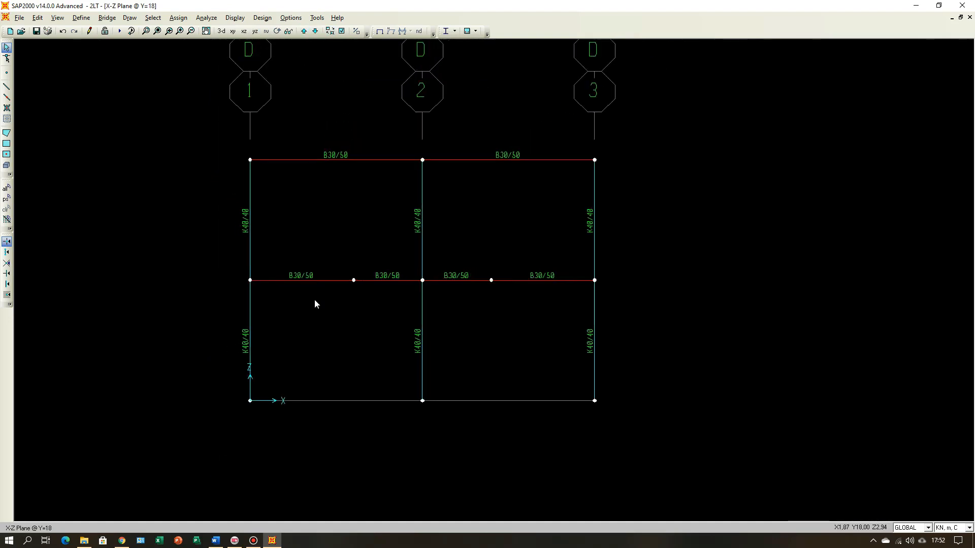
scroll(315, 304, "down", 1)
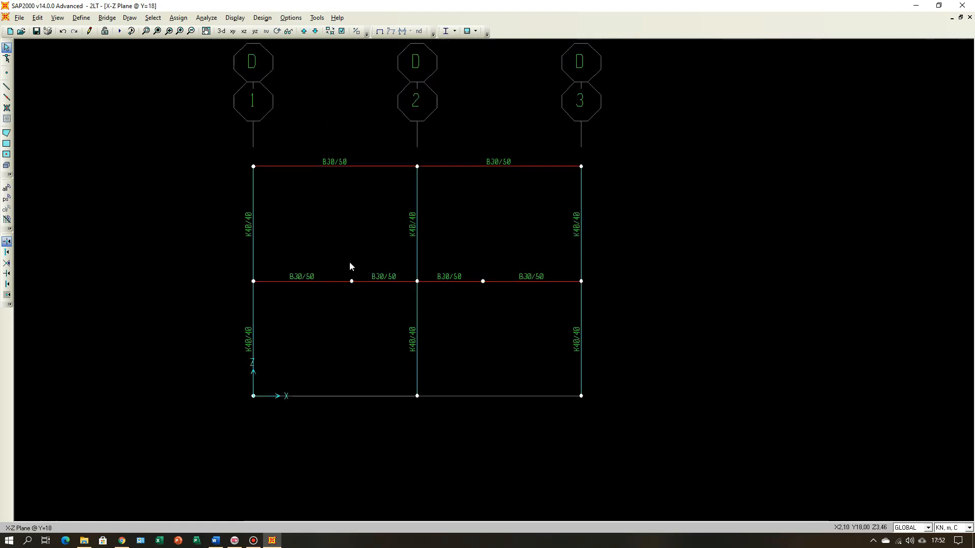
Step: Return to the 3-D view and turn off the frame section labels there
left_click(221, 32)
left_click(342, 31)
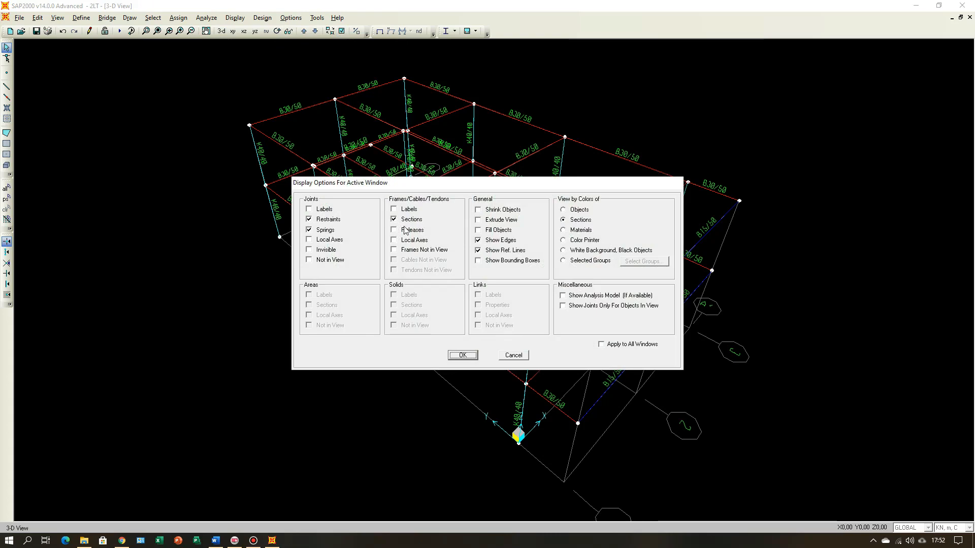
left_click(406, 219)
left_click(462, 355)
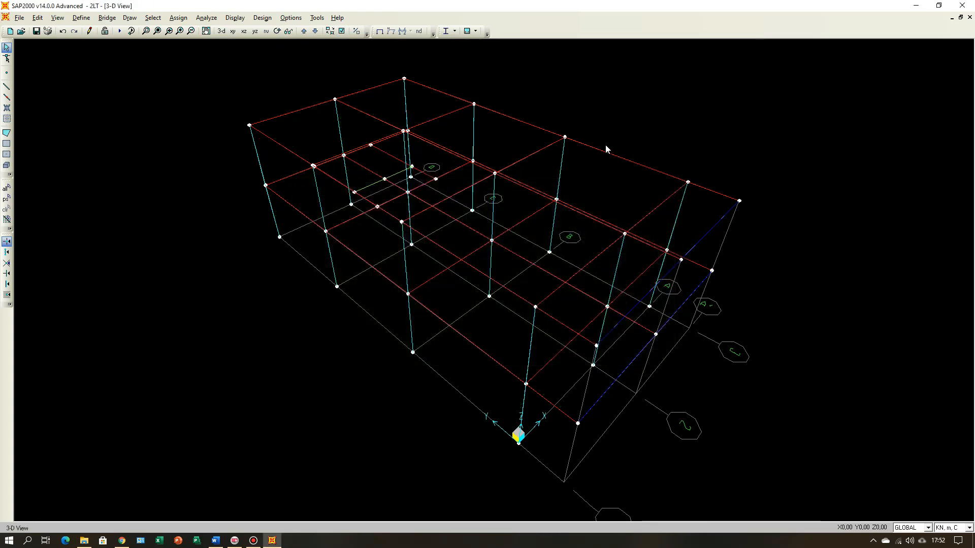
left_click(342, 31)
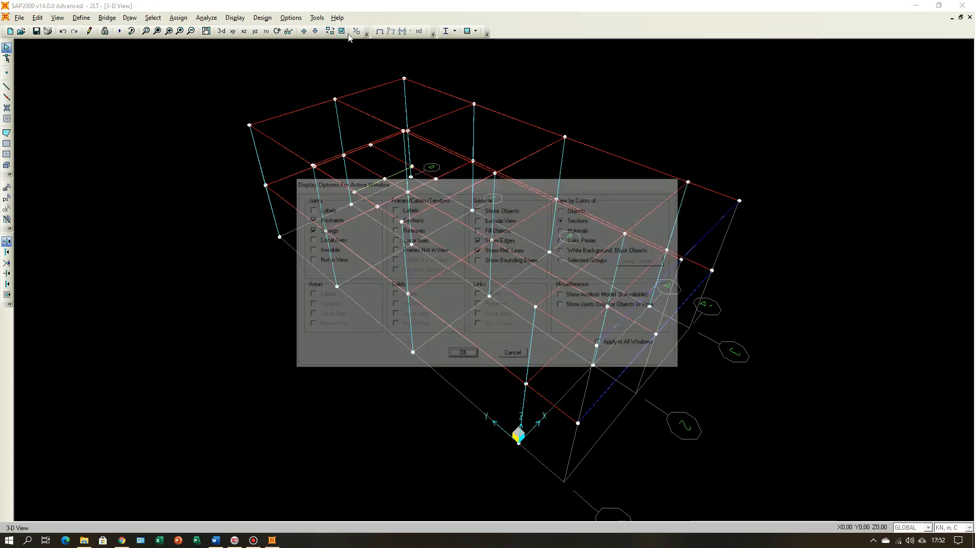
left_click(484, 221)
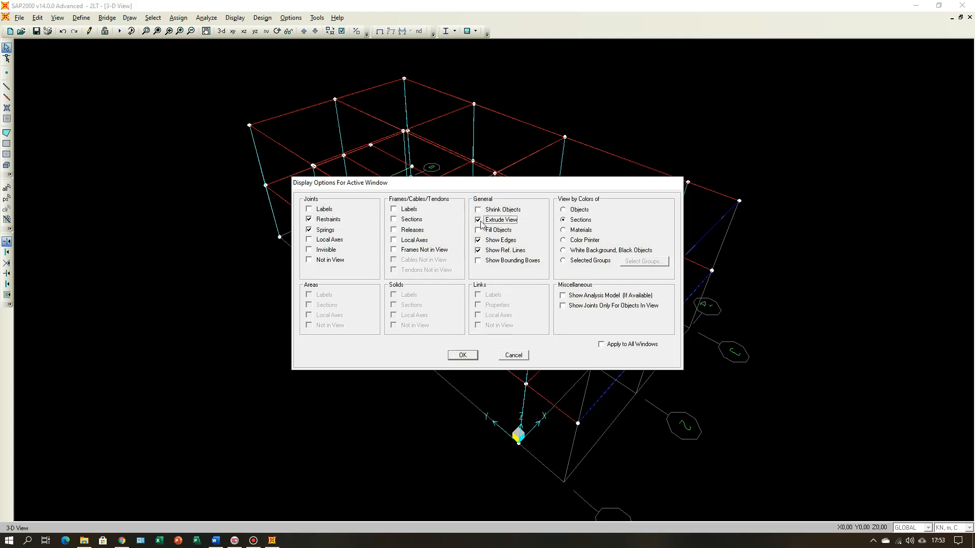
left_click(513, 355)
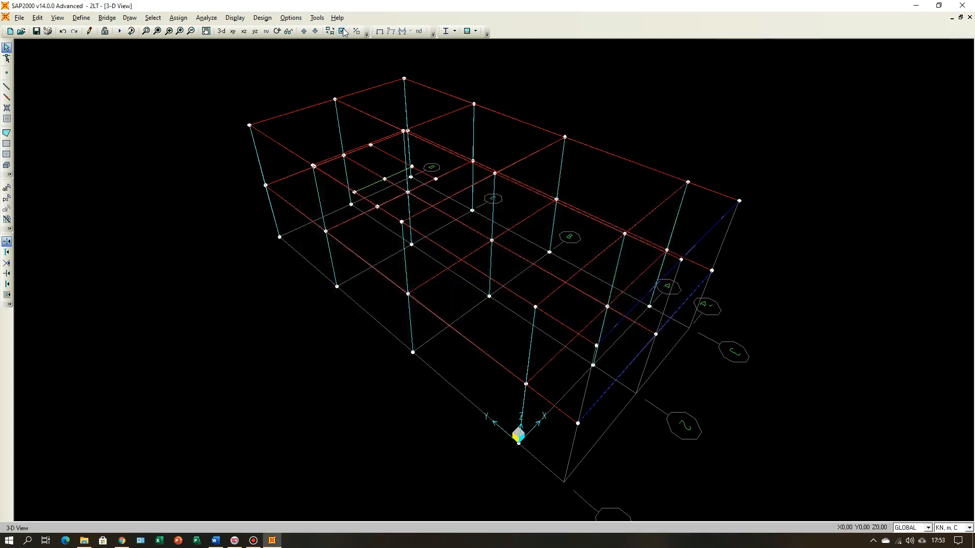
Step: Show the frames in Extrude View in 3-D and examine them on the plans at Z=3.5 and Z=7
left_click(342, 31)
left_click(478, 220)
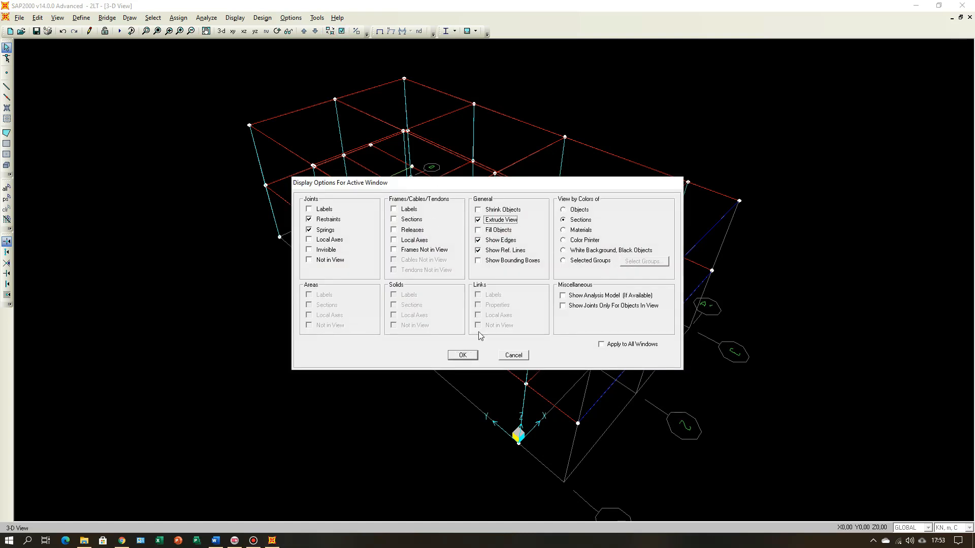
left_click(462, 355)
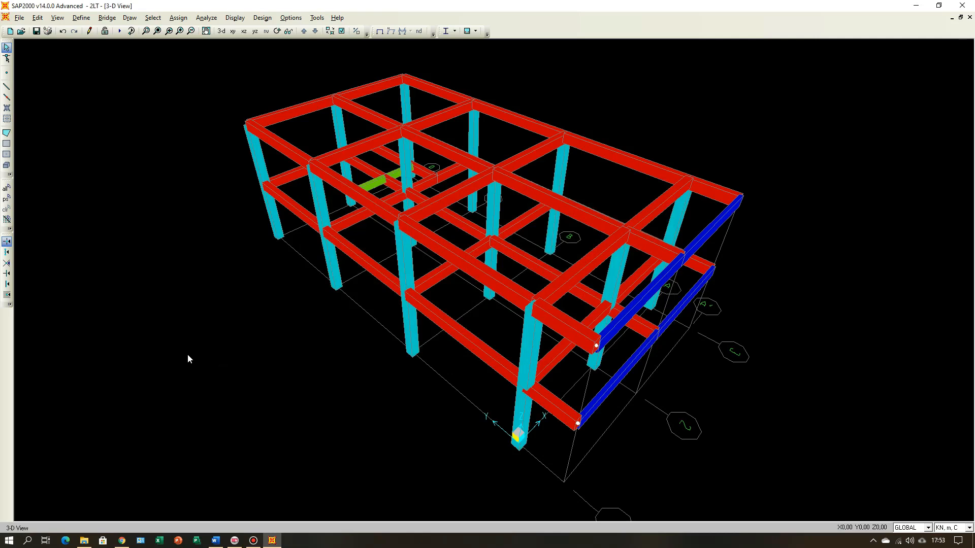
left_click(233, 31)
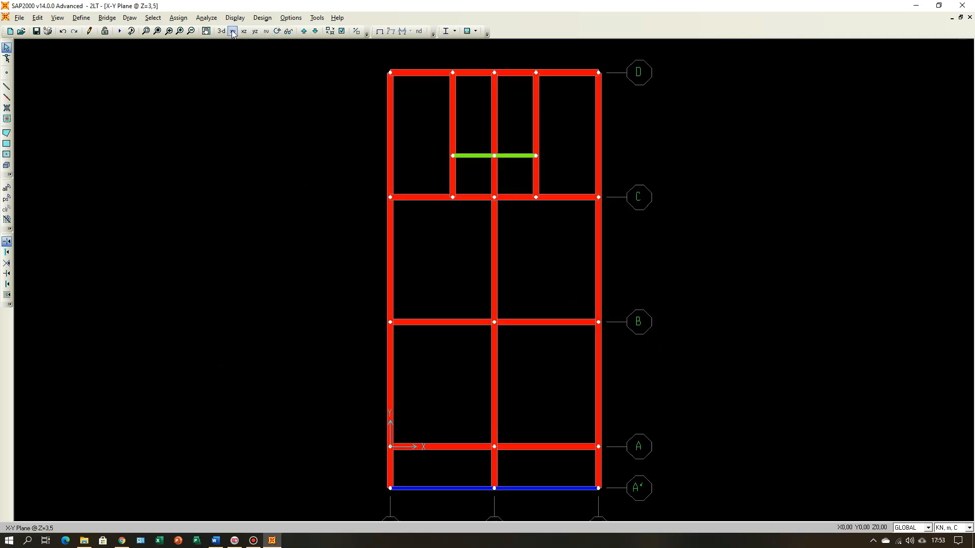
left_click(303, 32)
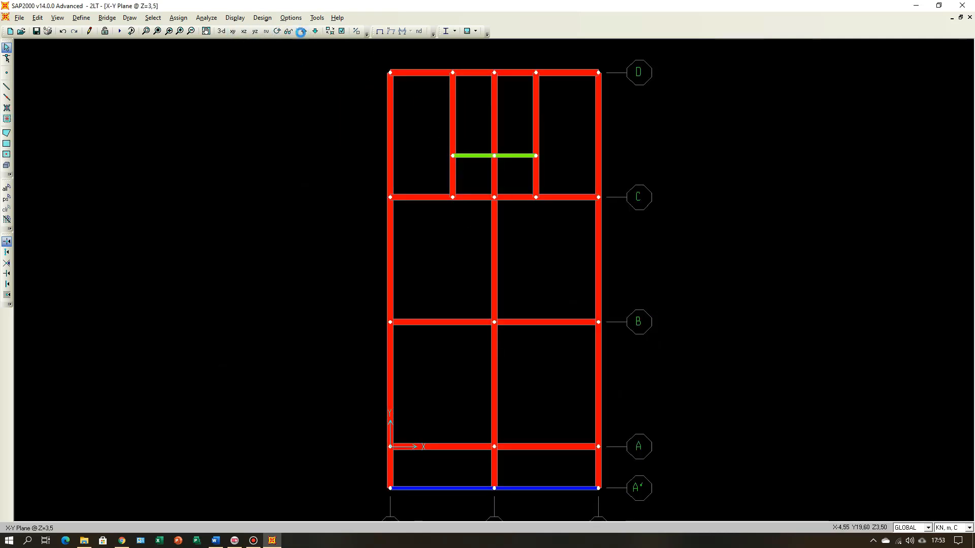
Step: Return to the 3-D view and colour the model by objects instead of sections
left_click(221, 31)
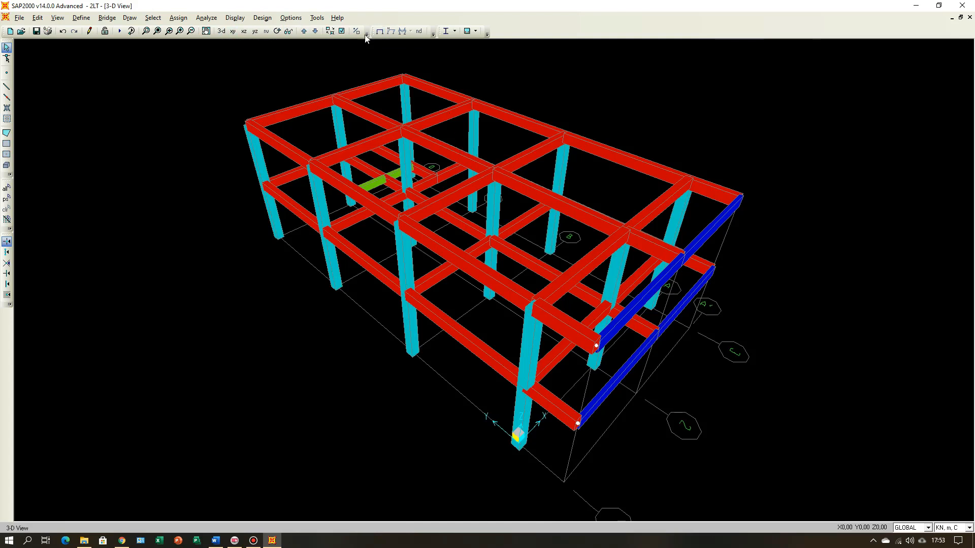
left_click(342, 31)
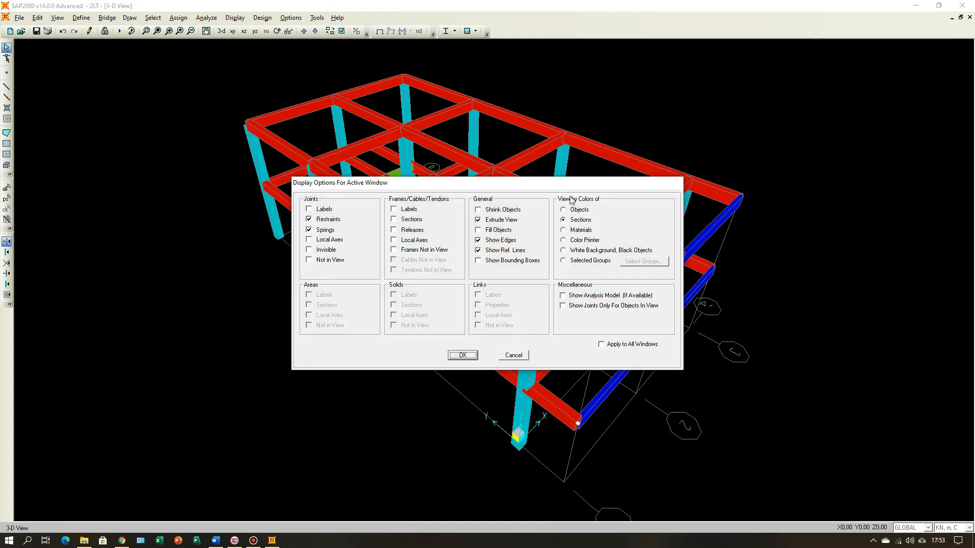
left_click(563, 210)
left_click(463, 355)
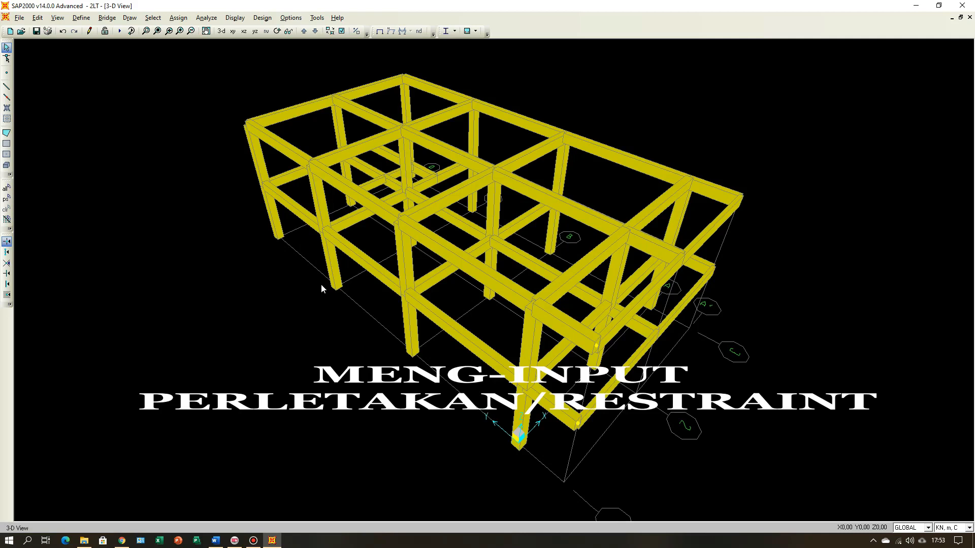
Step: Assign fixed joint restraints, with all translations and rotations restrained, to the 12 column base joints on the Z=0 plan
left_click(233, 31)
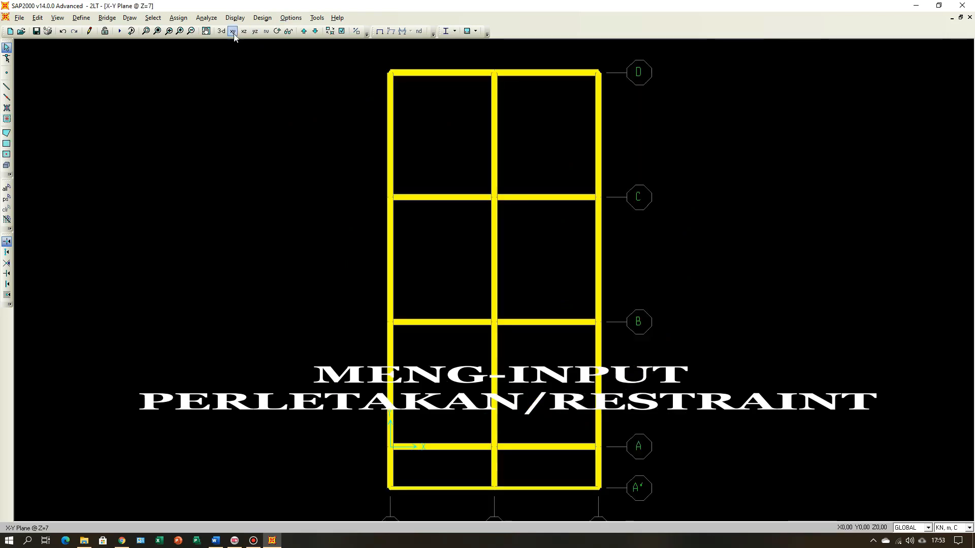
left_click(305, 32)
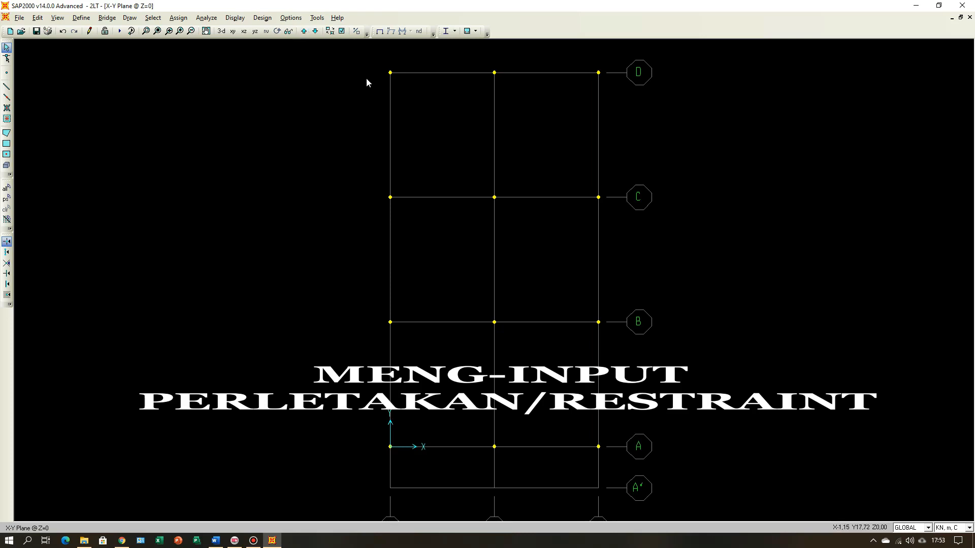
left_click_drag(617, 426, 522, 330)
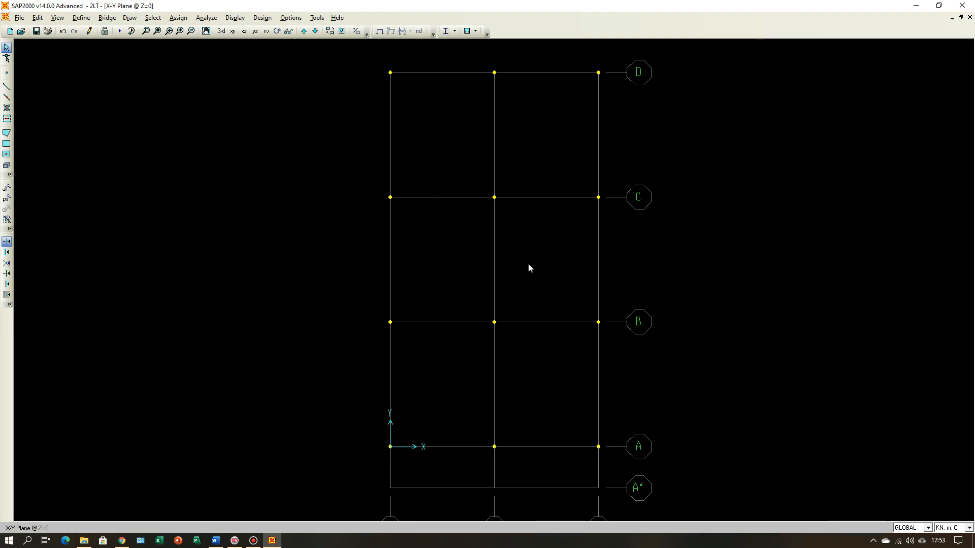
left_click_drag(636, 495, 634, 472)
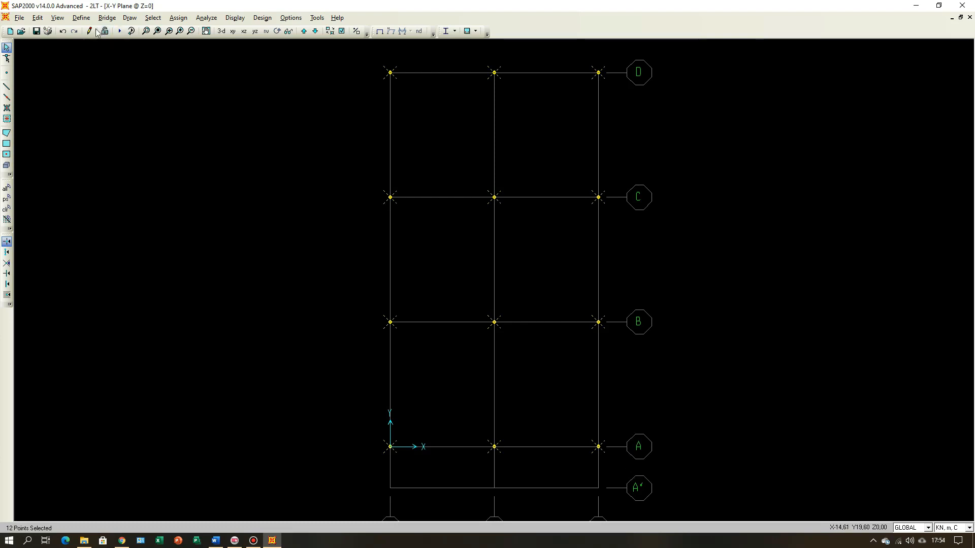
left_click(82, 18)
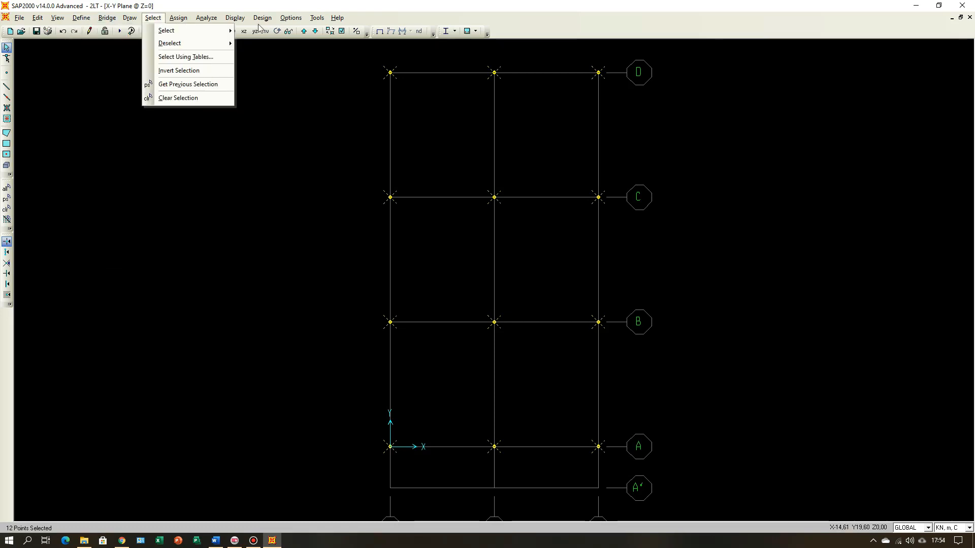
mouse_move(178, 18)
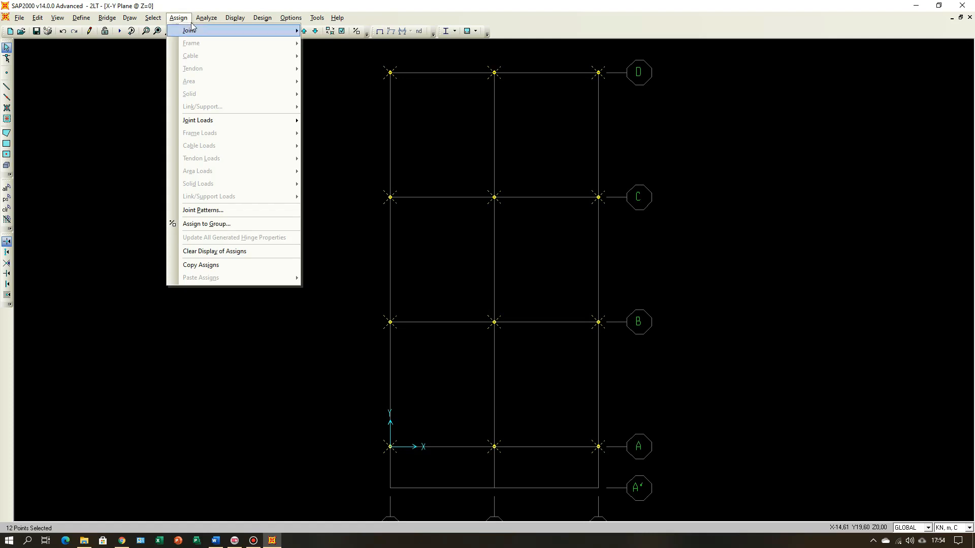
mouse_move(249, 32)
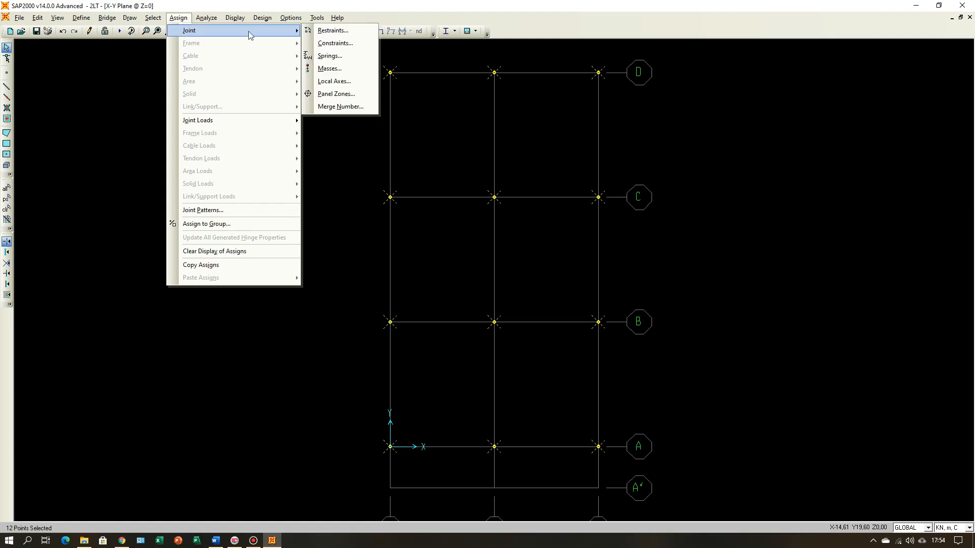
left_click(331, 34)
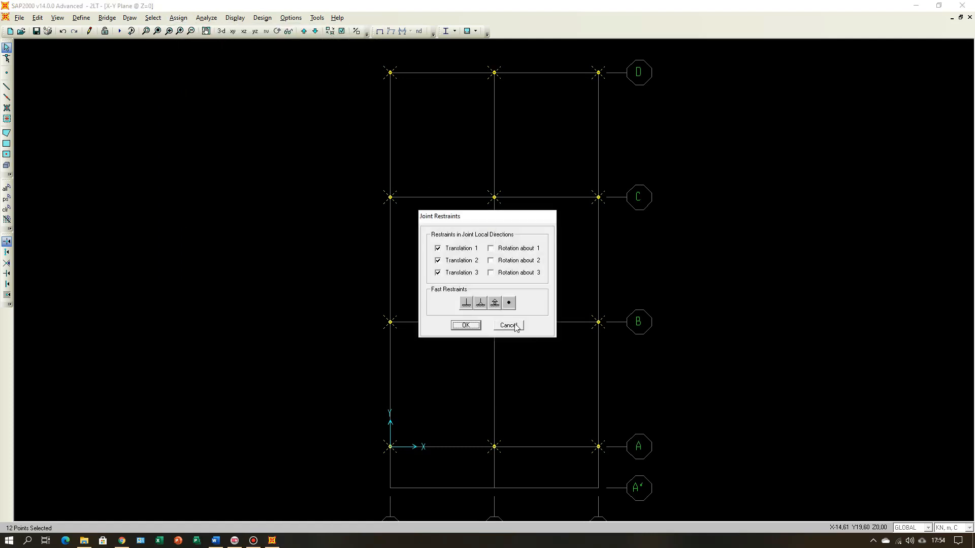
left_click(466, 304)
left_click(470, 327)
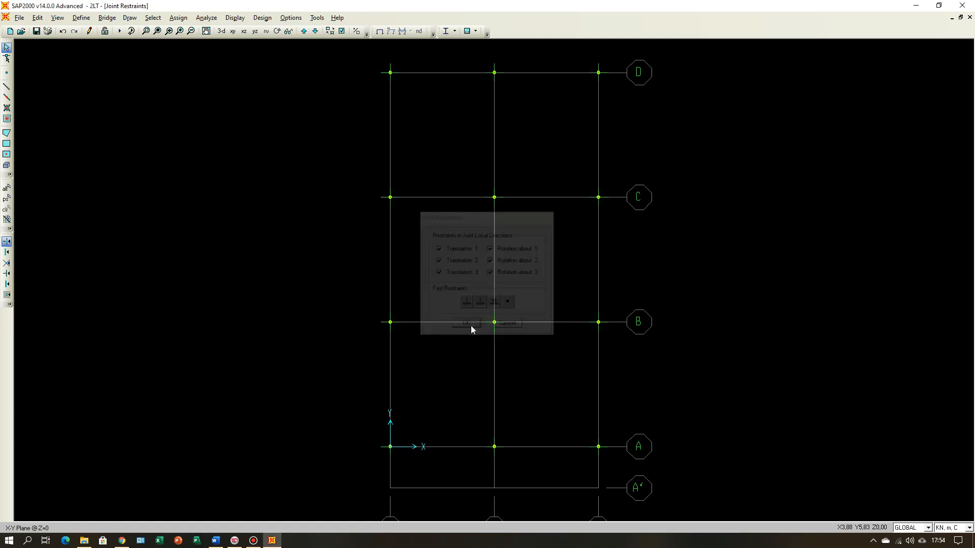
Step: Return to the 3-D view and turn off Extrude View
left_click(224, 33)
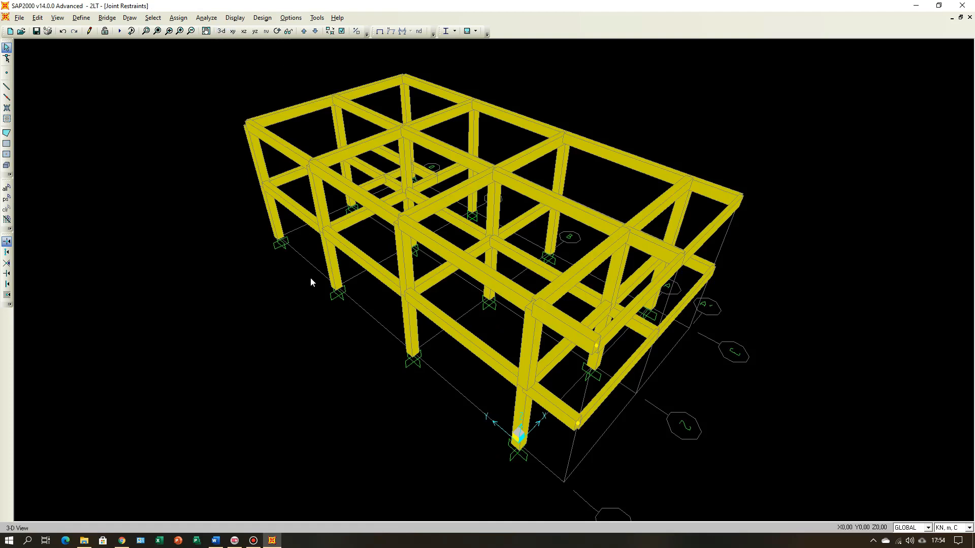
left_click(356, 31)
left_click(479, 221)
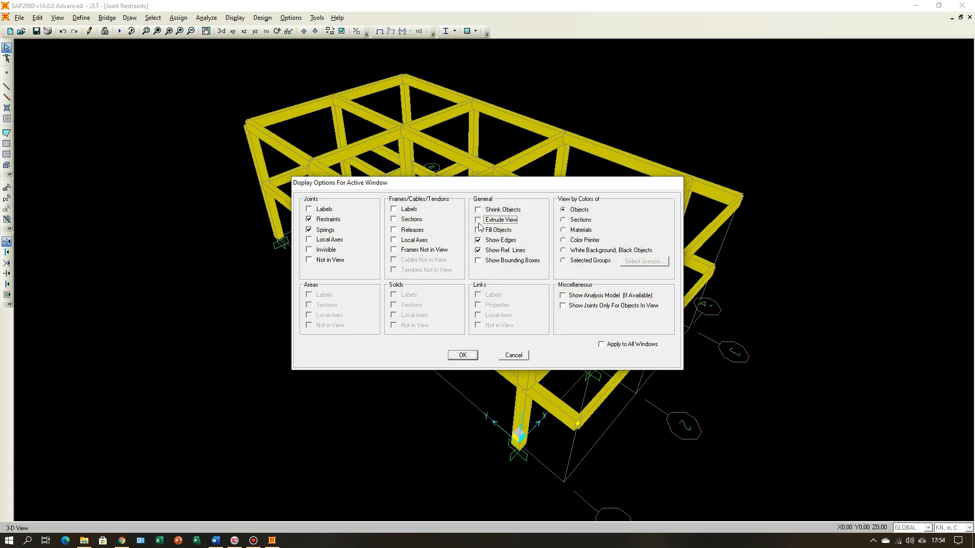
left_click(455, 358)
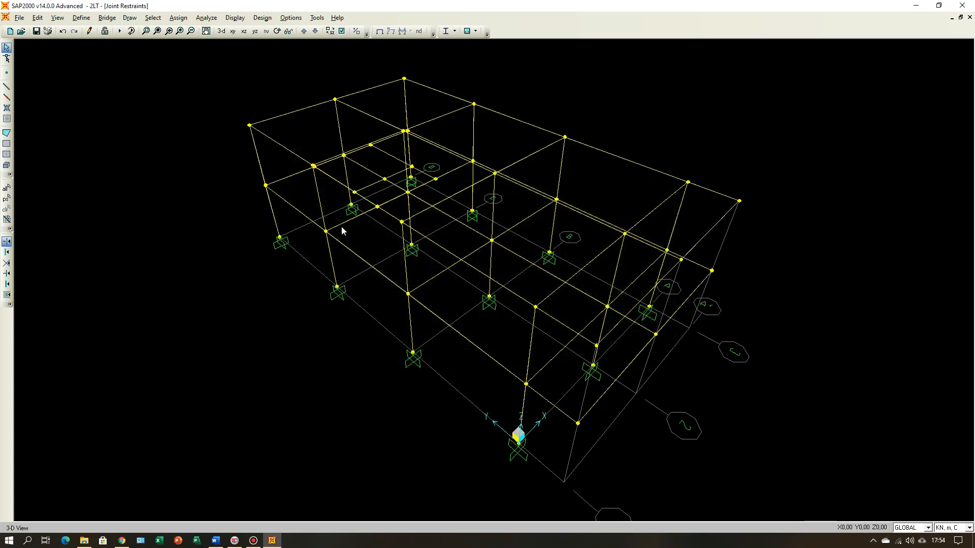
Step: Examine the base restraints on the X-Z and Y-Z elevations of the grid lines, and return to the 3-D view
left_click(244, 31)
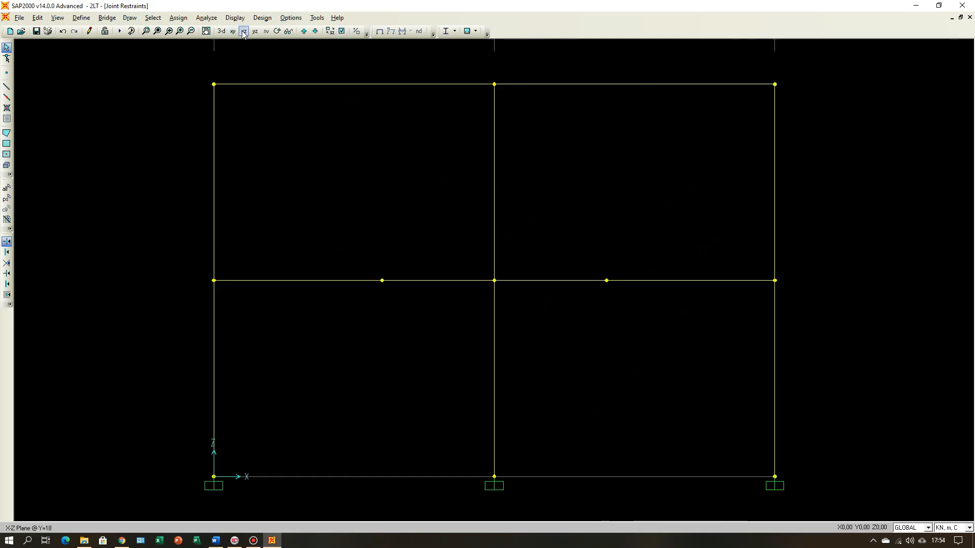
left_click(304, 31)
left_click(304, 31)
left_click(304, 31)
left_click(255, 31)
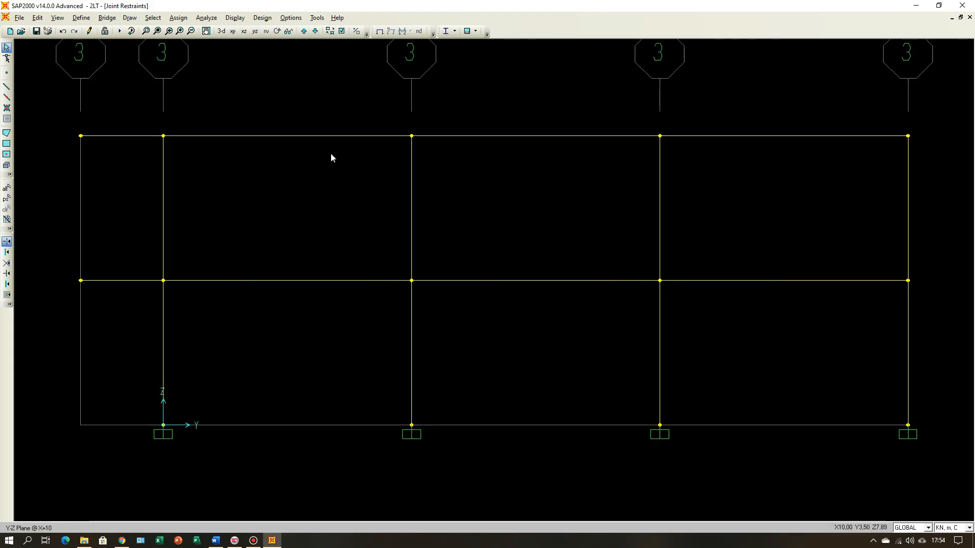
left_click(304, 31)
left_click(306, 31)
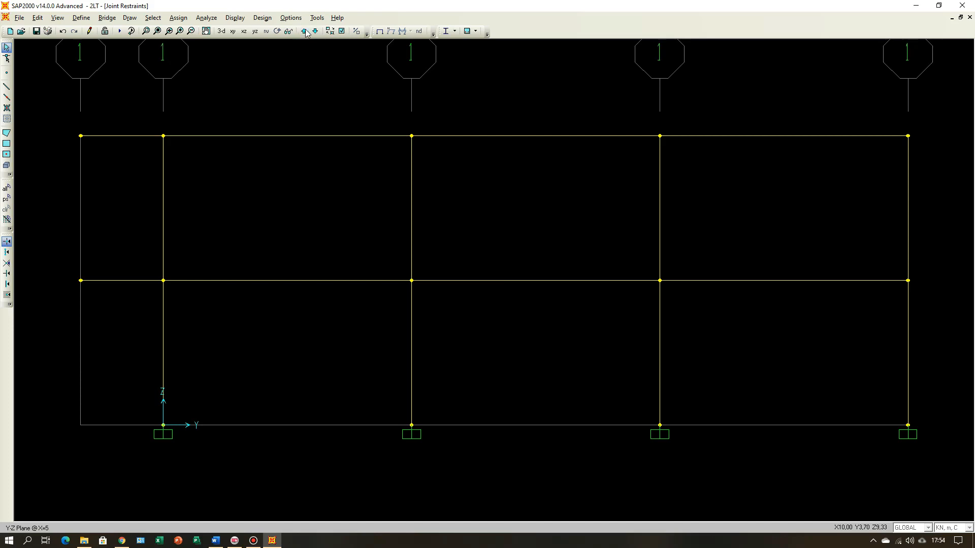
left_click(306, 32)
left_click(306, 31)
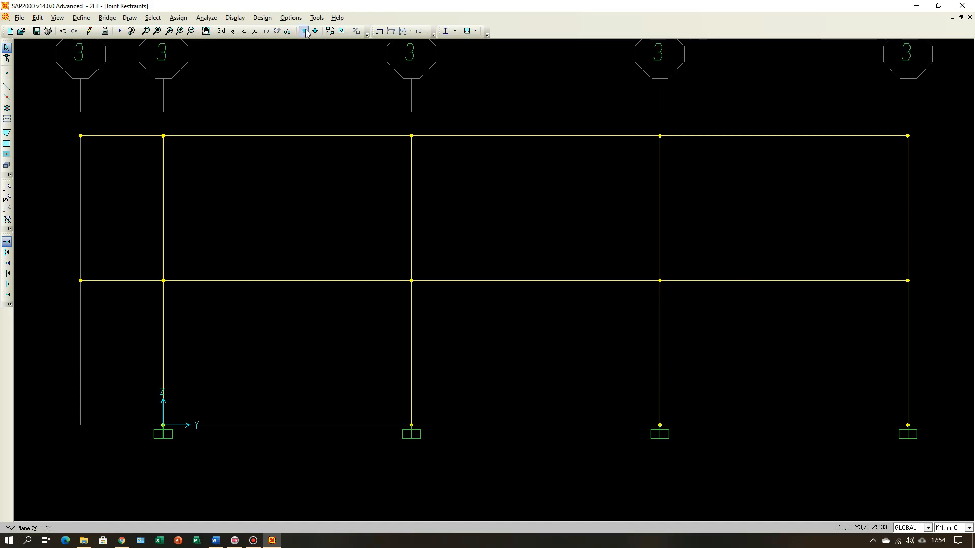
left_click(221, 31)
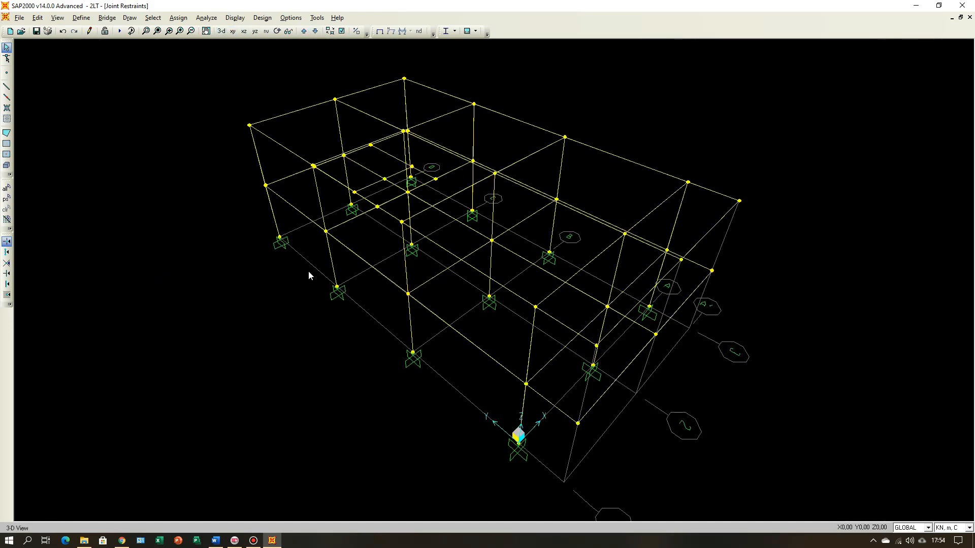